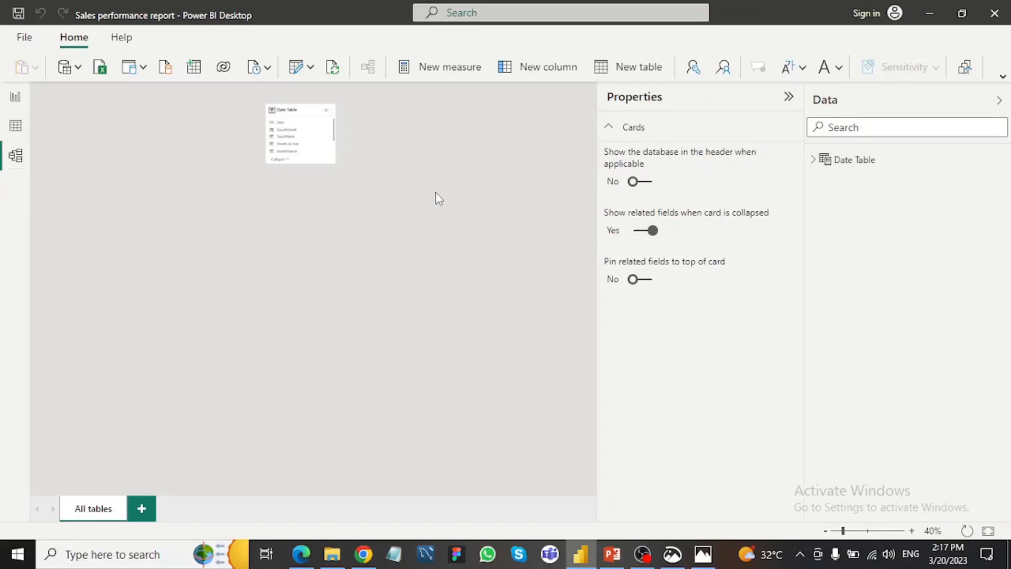
# - Open the Power Query Editor from the report and connect to the Excel workbook Sales Peformance Data as a new source
pyautogui.click(15, 98)
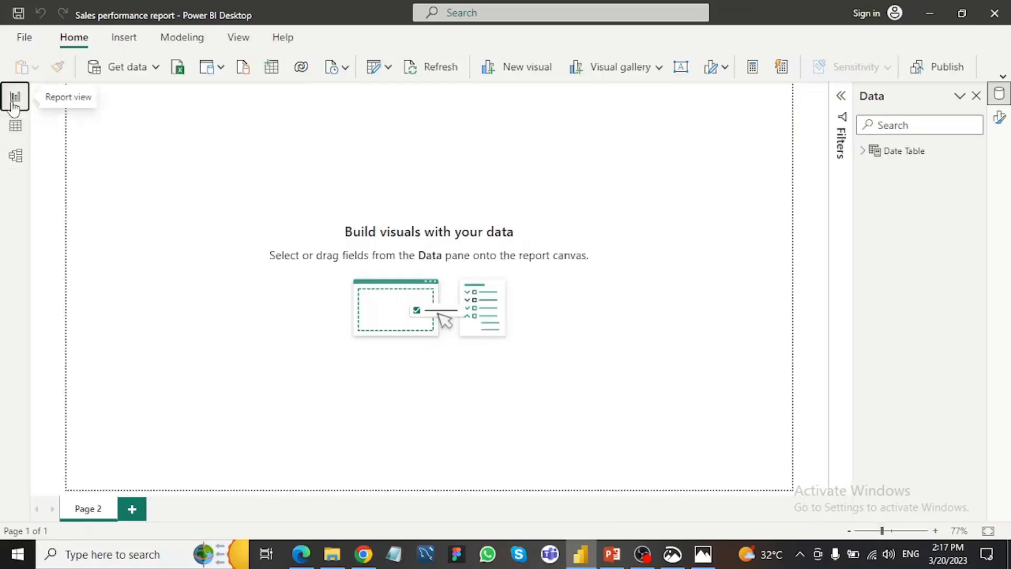
pyautogui.click(383, 73)
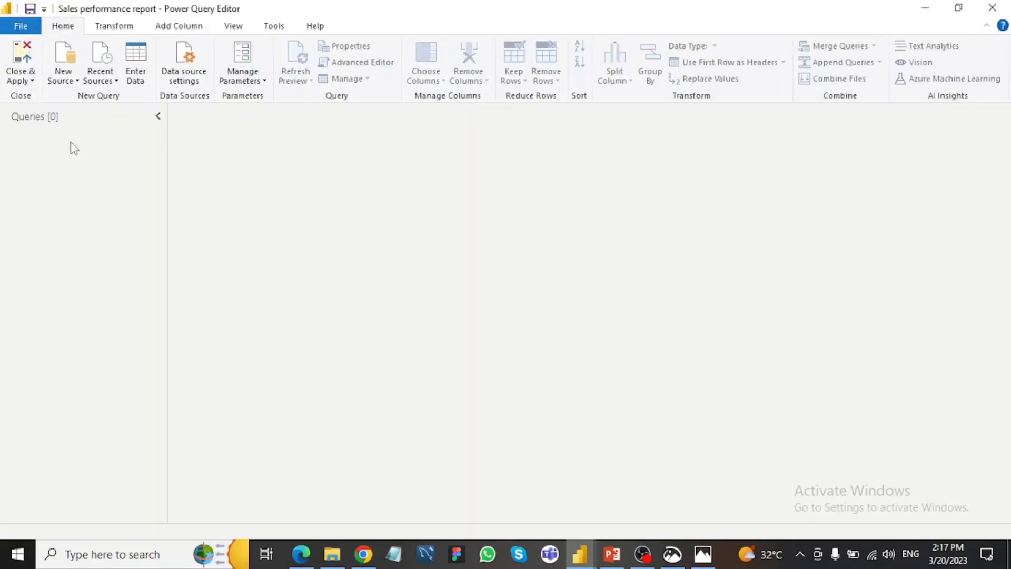
pyautogui.click(74, 83)
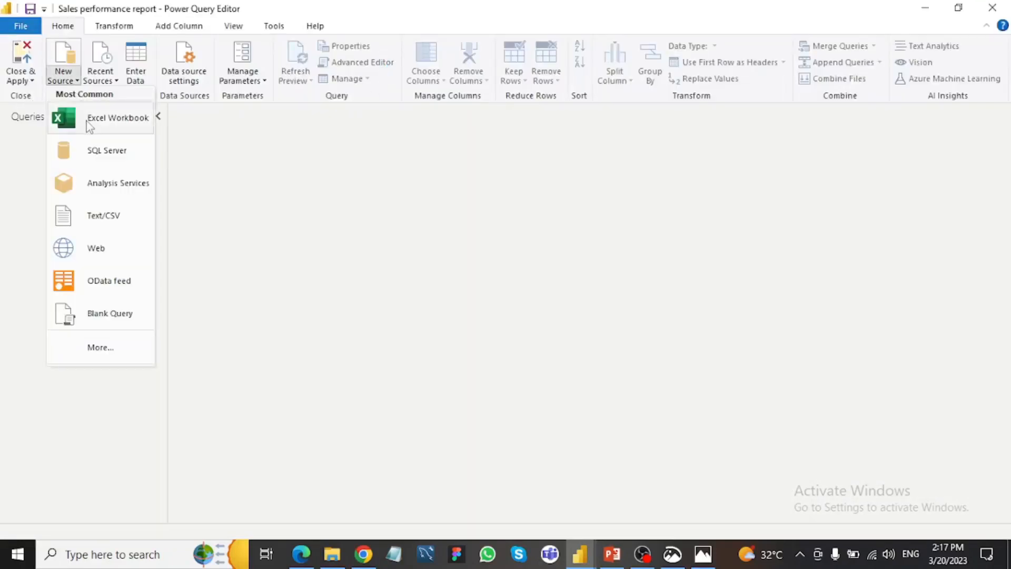
pyautogui.click(86, 120)
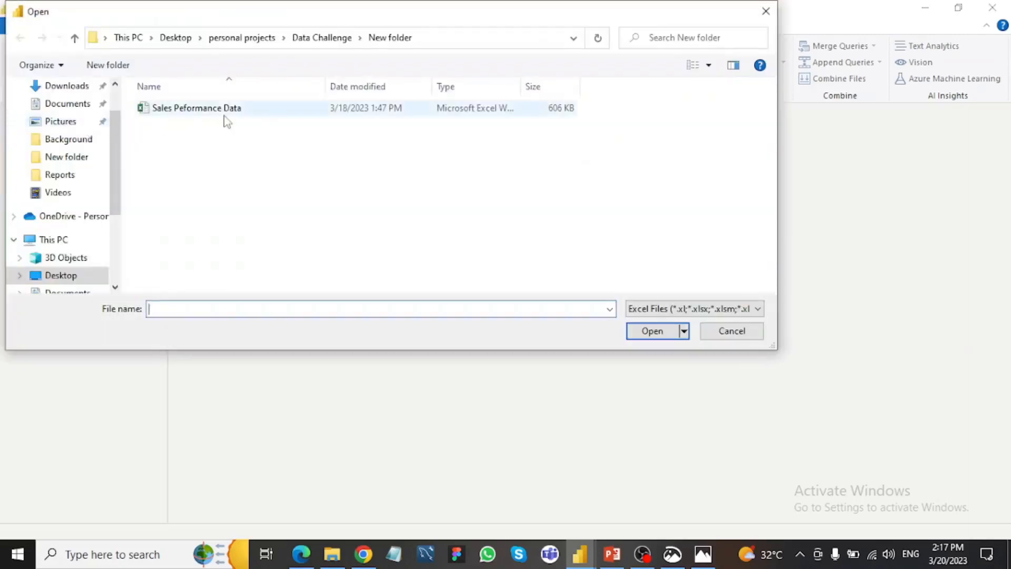
pyautogui.click(228, 117)
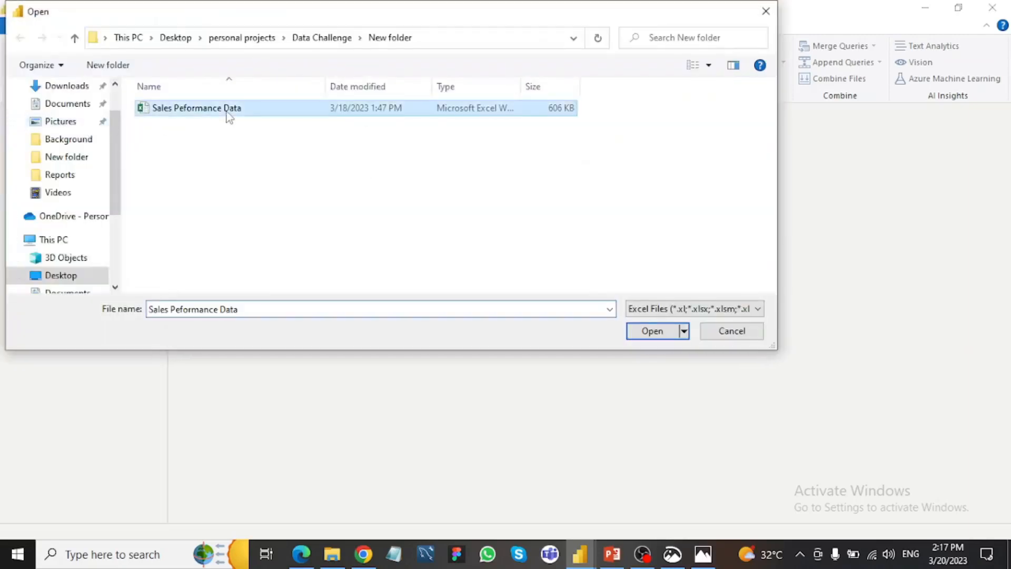
pyautogui.click(642, 332)
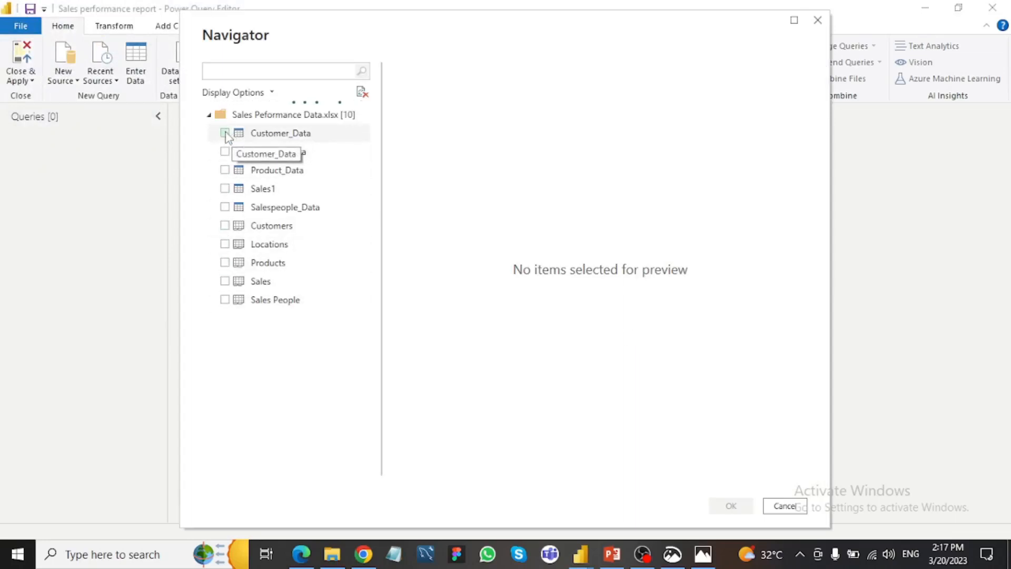
# - Import the Customer_Data, Location_Data, Product_Data, Sales1 and Salespeople_Data tables and refresh all query previews
pyautogui.click(224, 133)
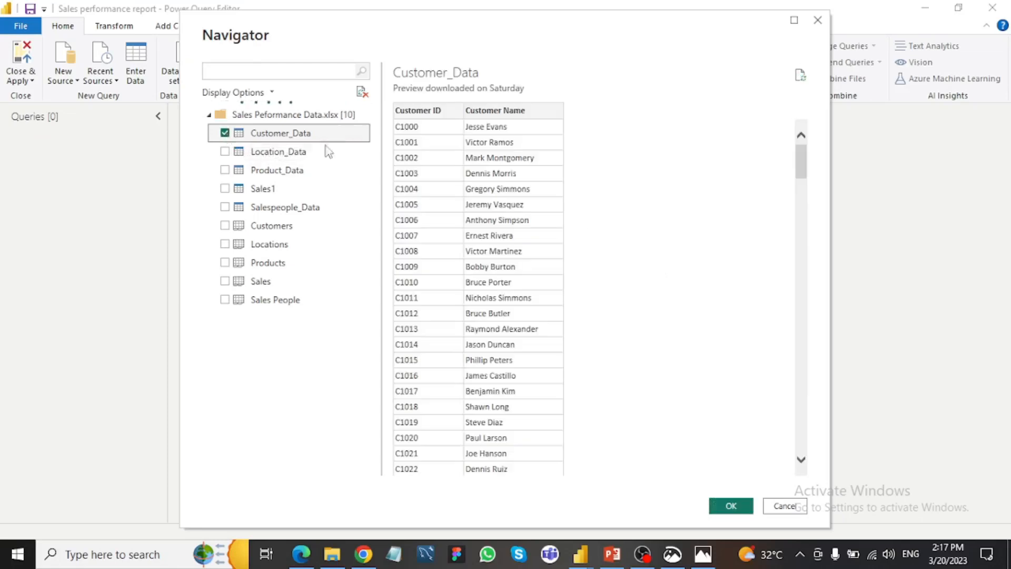
pyautogui.click(225, 152)
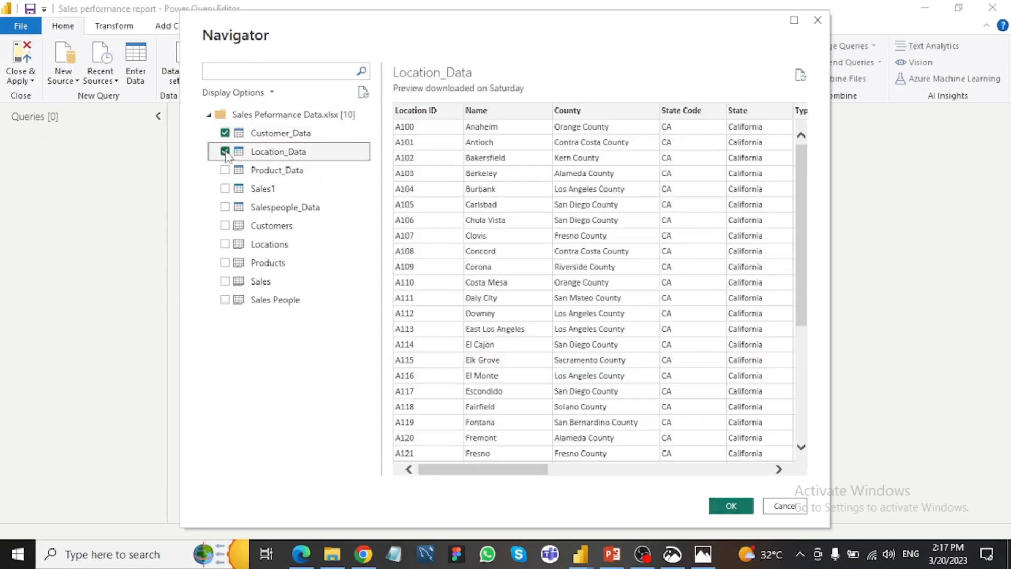
pyautogui.click(225, 170)
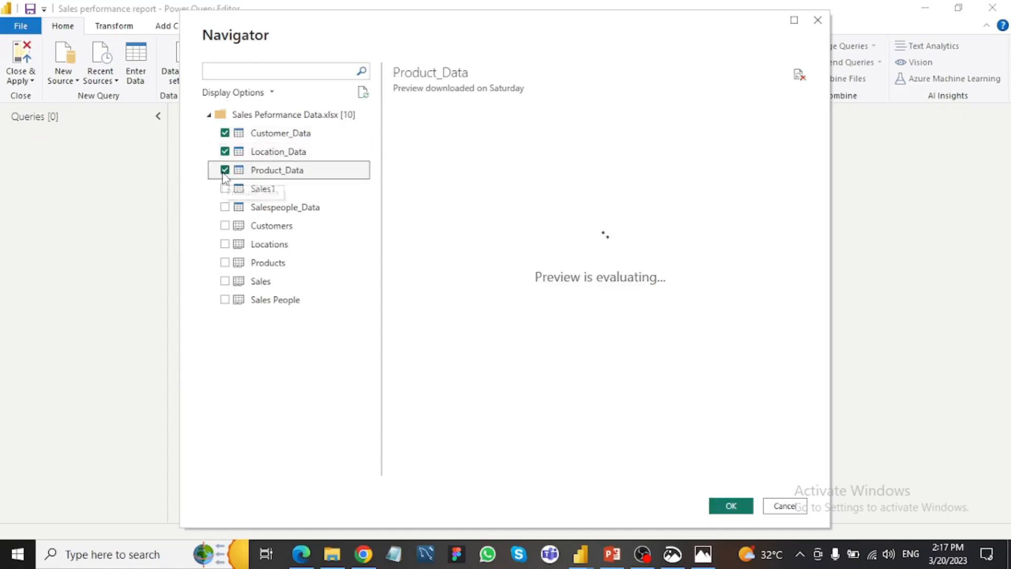
pyautogui.click(225, 189)
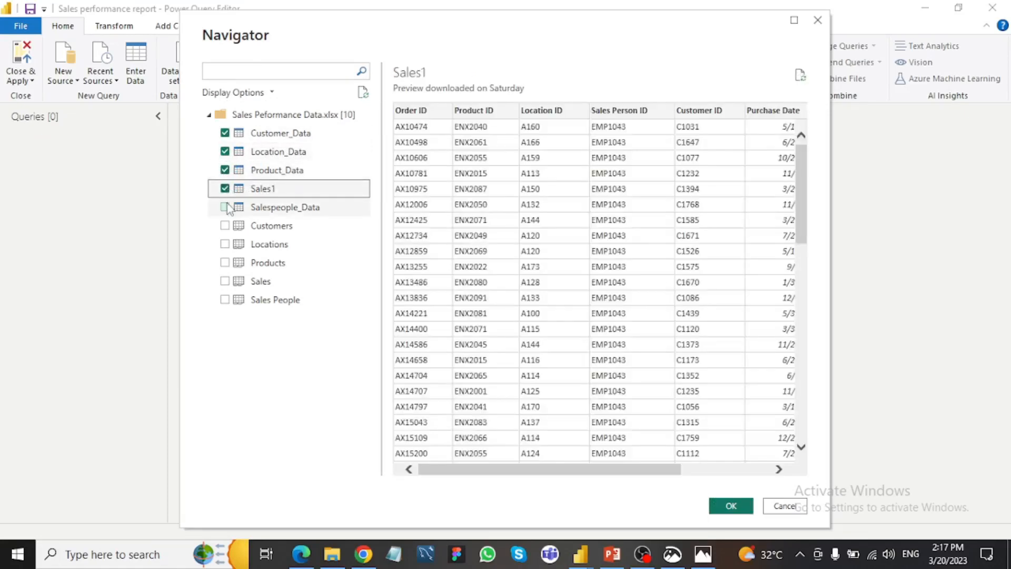
pyautogui.click(225, 207)
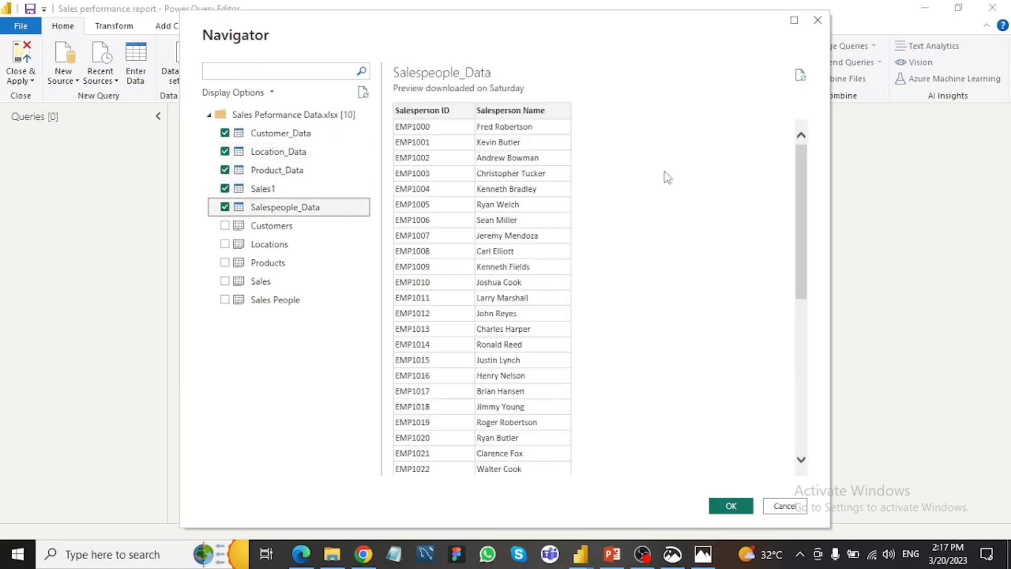
pyautogui.click(732, 506)
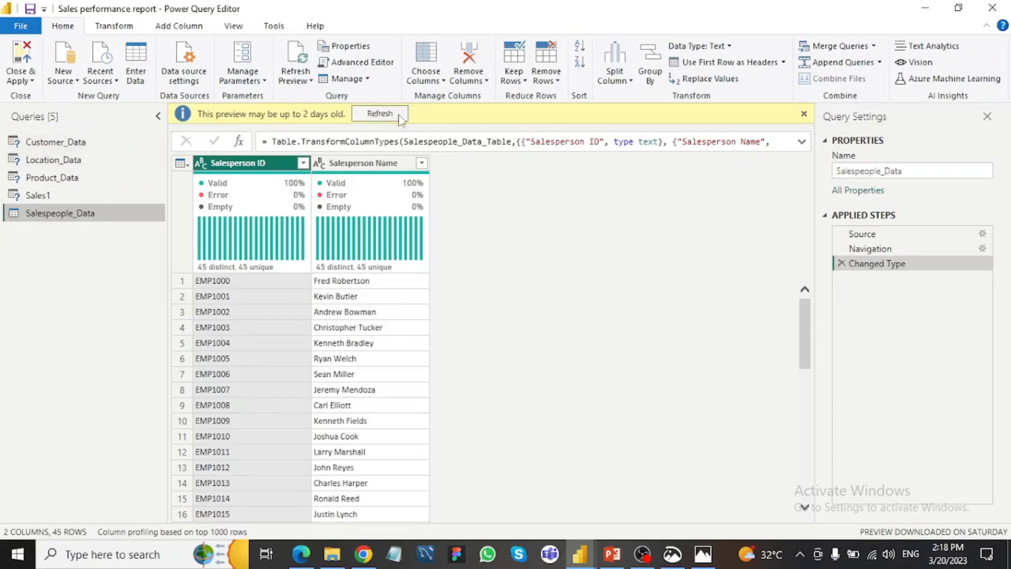
pyautogui.click(309, 87)
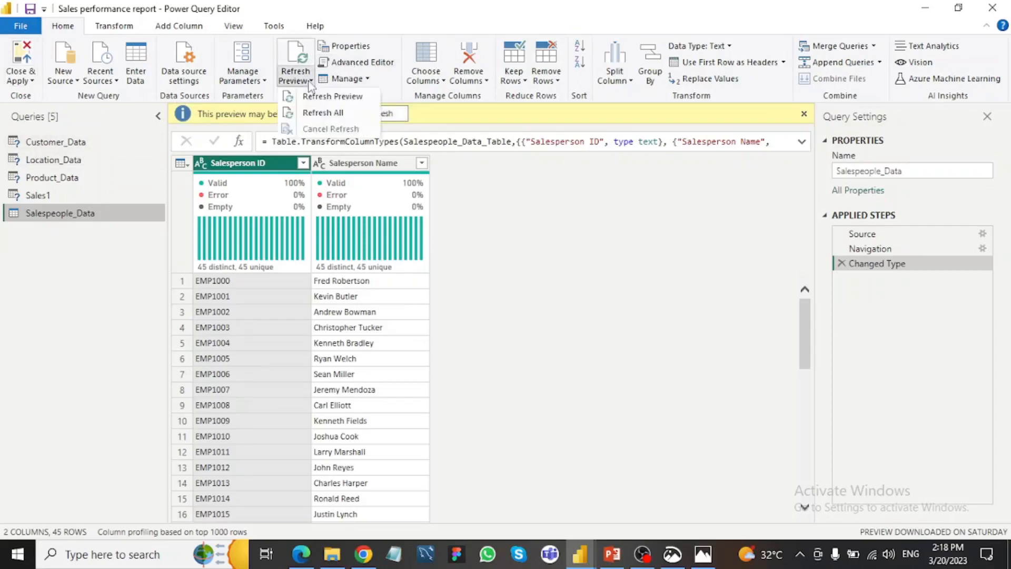
pyautogui.click(310, 112)
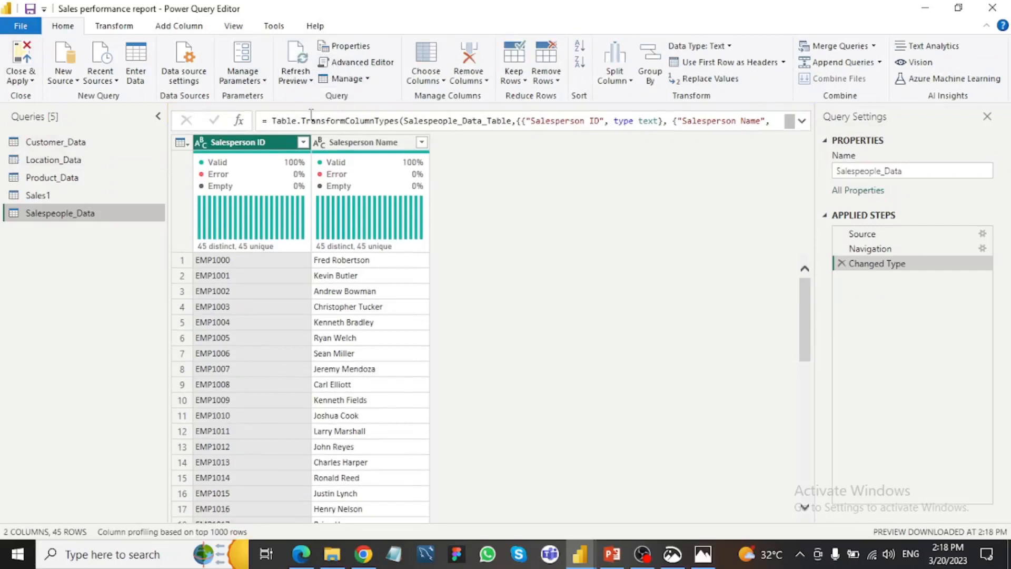
# - Examine the columns and their quality and distribution profiles in the Sales1, Product_Data, Location_Data and Customer_Data queries
pyautogui.click(72, 196)
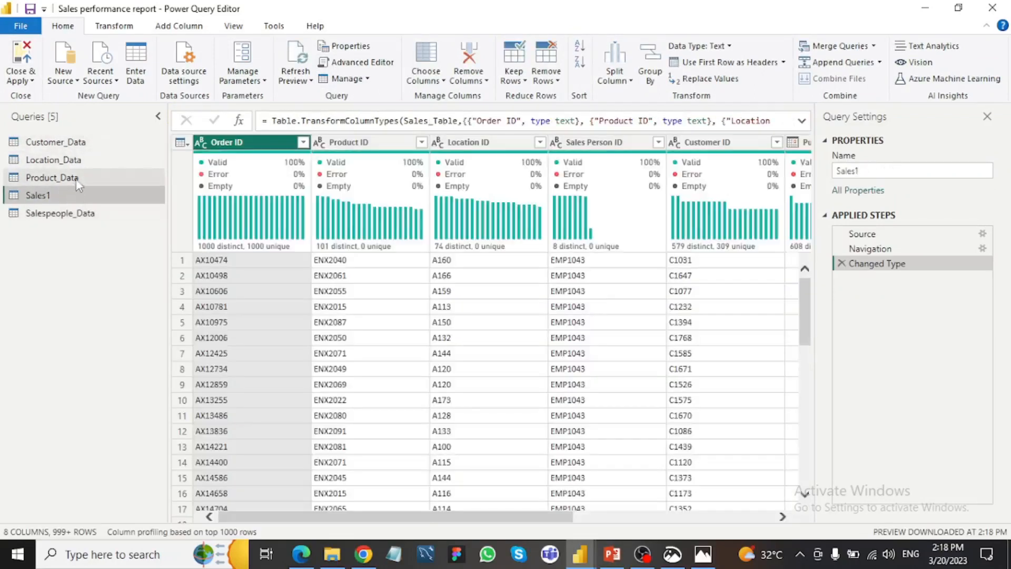
pyautogui.click(78, 179)
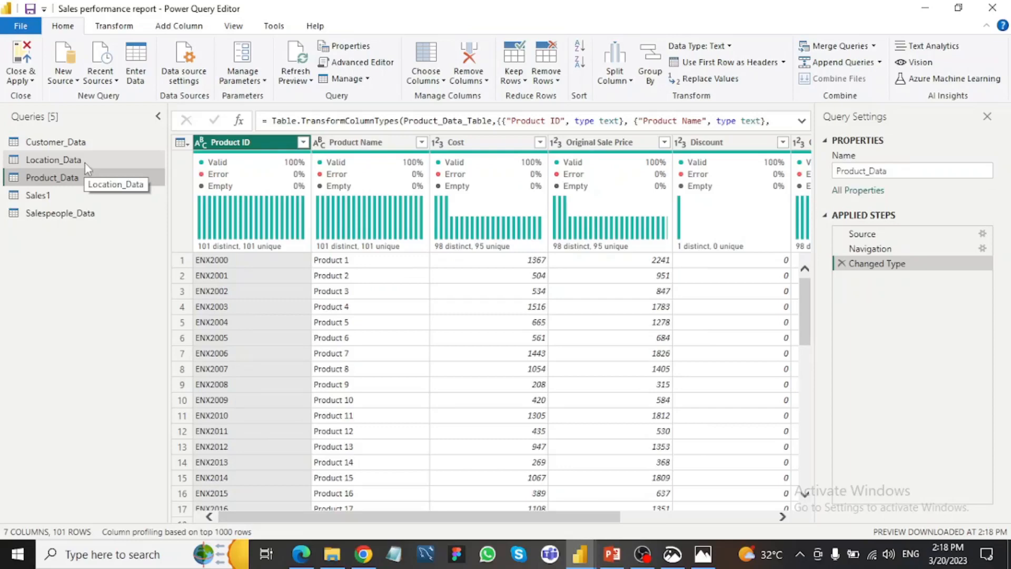
pyautogui.click(84, 162)
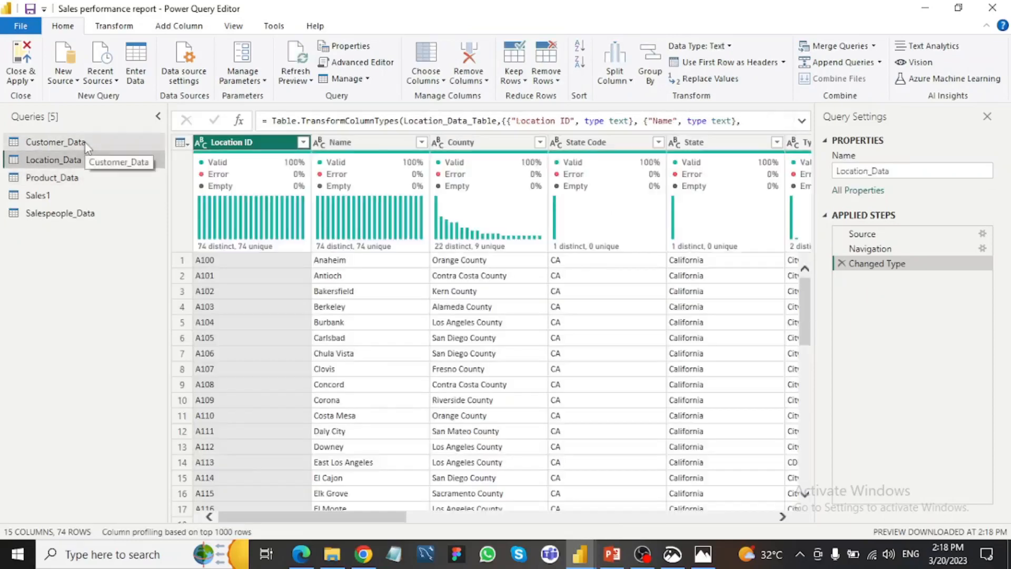
pyautogui.click(85, 144)
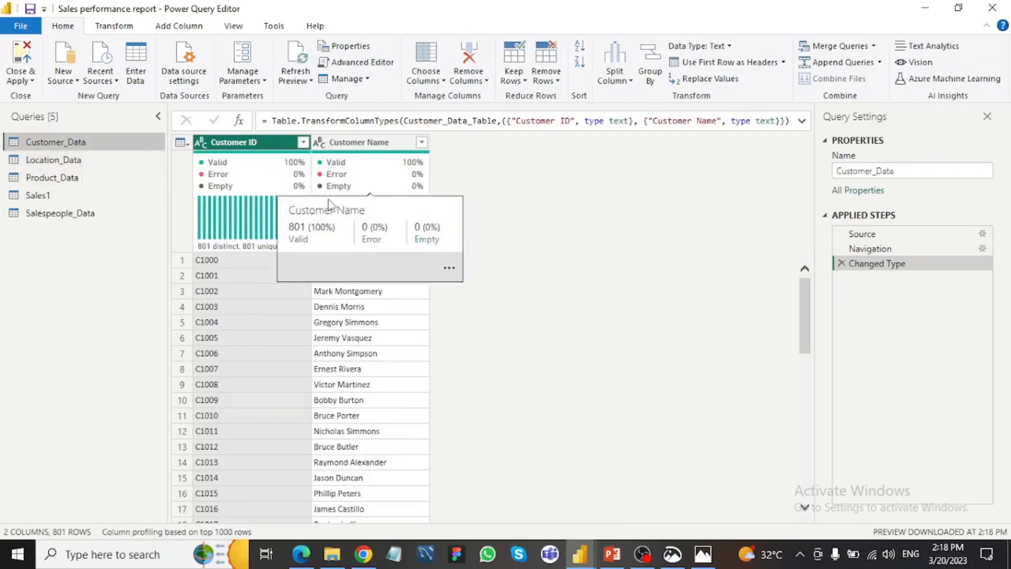
pyautogui.click(234, 26)
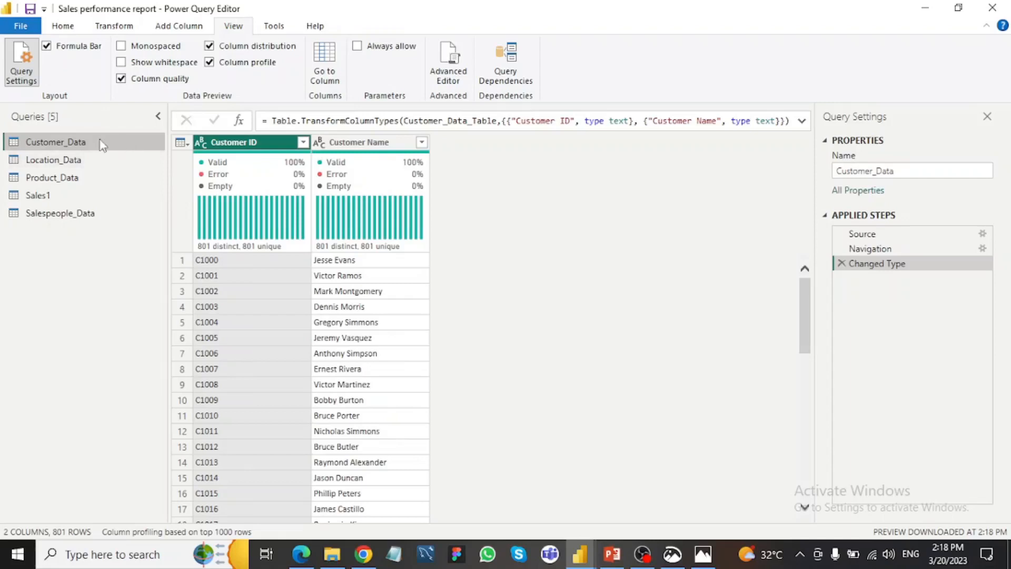
pyautogui.click(84, 165)
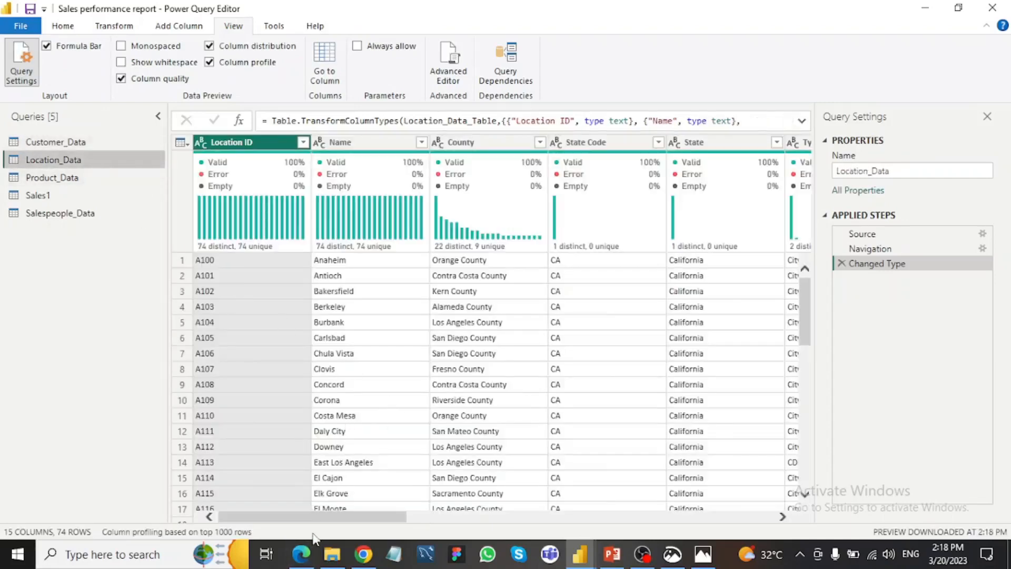
pyautogui.moveTo(336, 518); pyautogui.dragTo(704, 516)
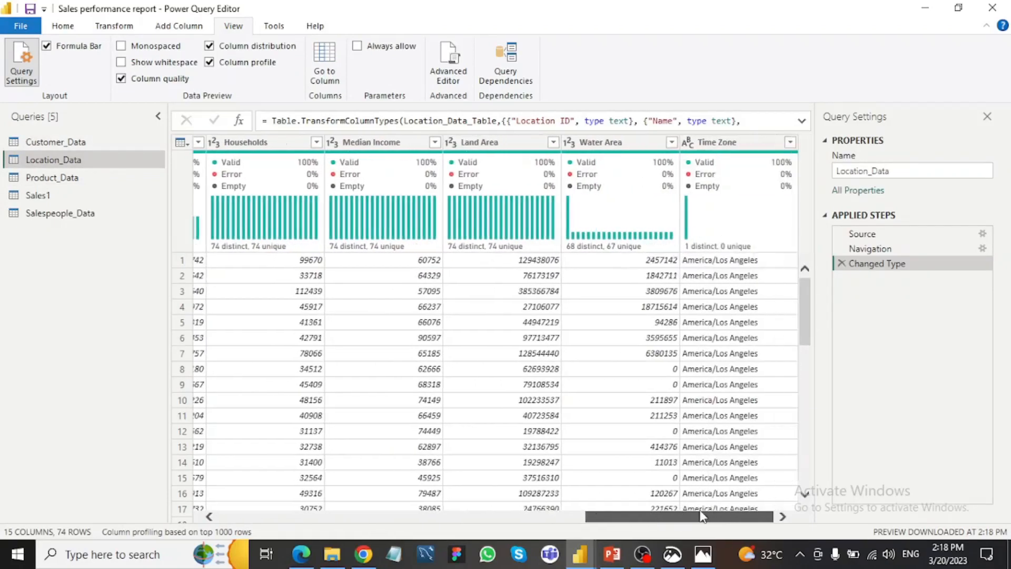
pyautogui.click(67, 177)
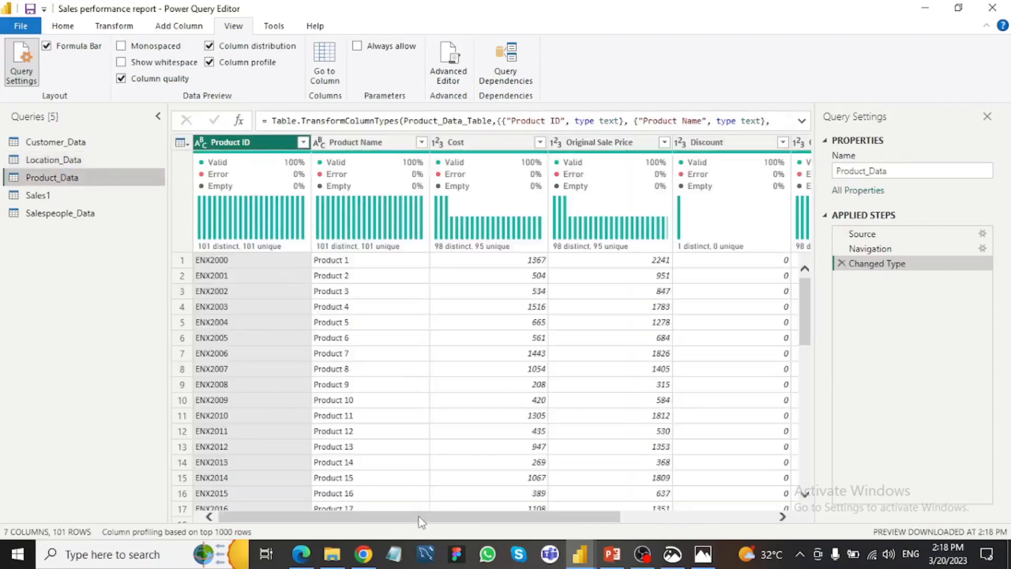
pyautogui.moveTo(421, 522); pyautogui.dragTo(297, 466)
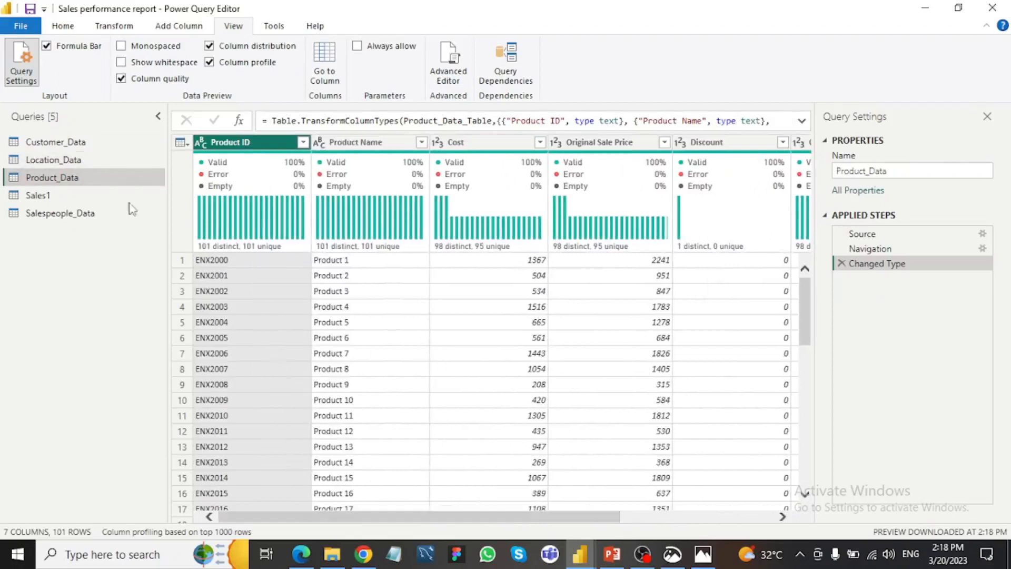
# - Rename the Customer_Data query as Customer and the Location_Data query as Location
pyautogui.click(103, 142)
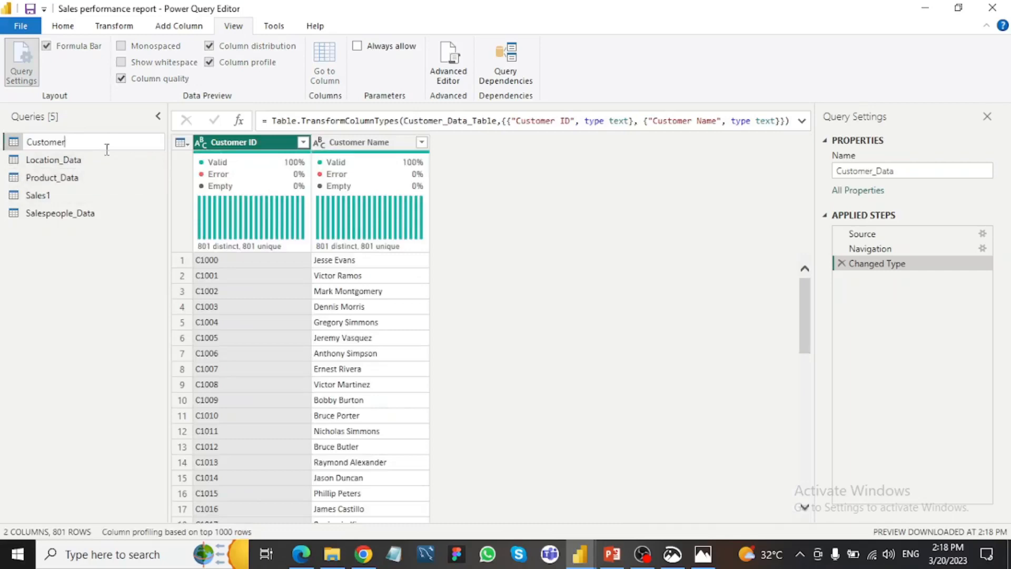
pyautogui.doubleClick(105, 159)
pyautogui.click(105, 157)
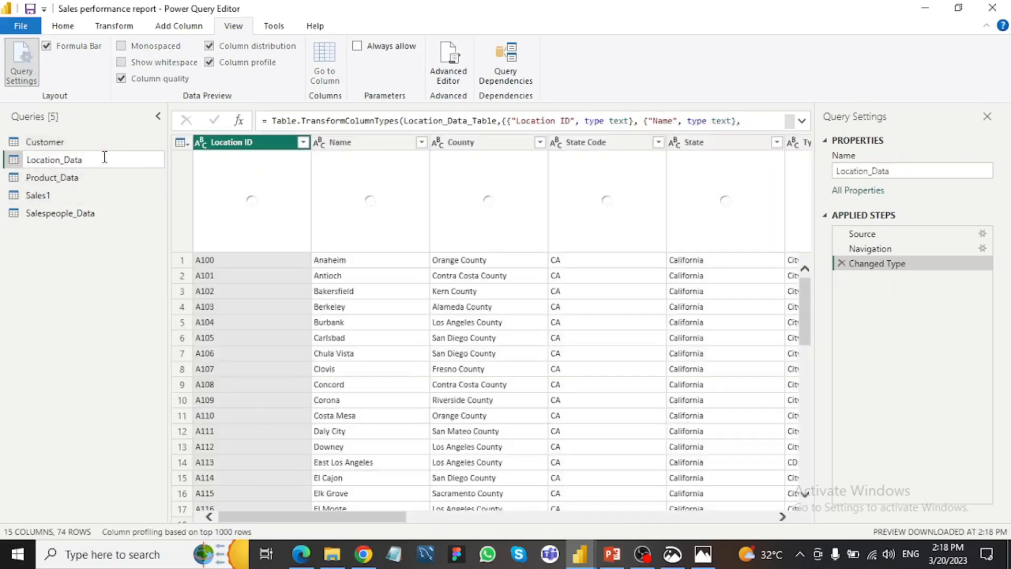
pyautogui.press('BackSpace')
pyautogui.press('BackSpace')
pyautogui.press('BackSpace')
pyautogui.press('BackSpace')
# - Rename the Product_Data query as Product
pyautogui.click(104, 178)
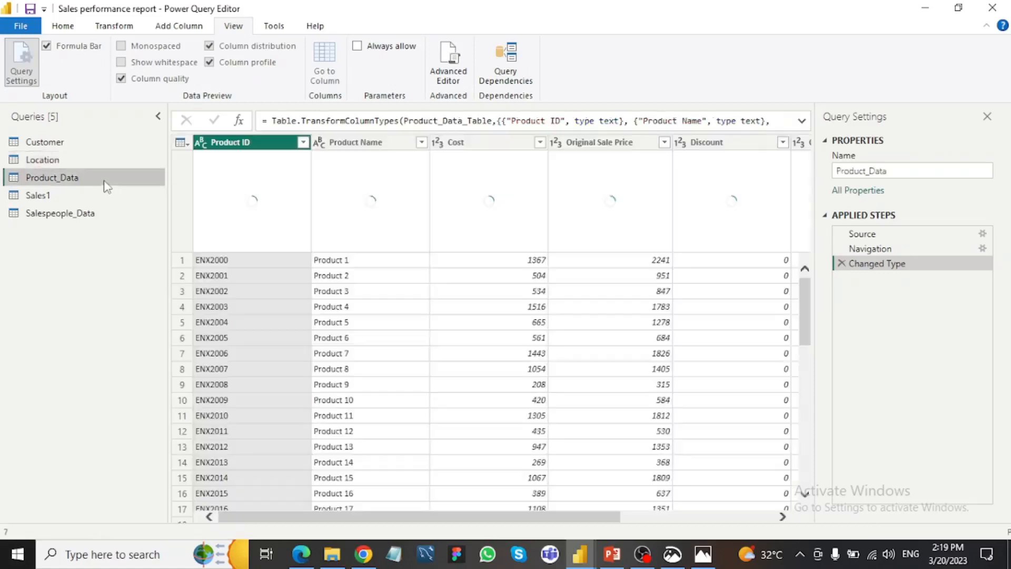
pyautogui.doubleClick(105, 179)
pyautogui.click(105, 180)
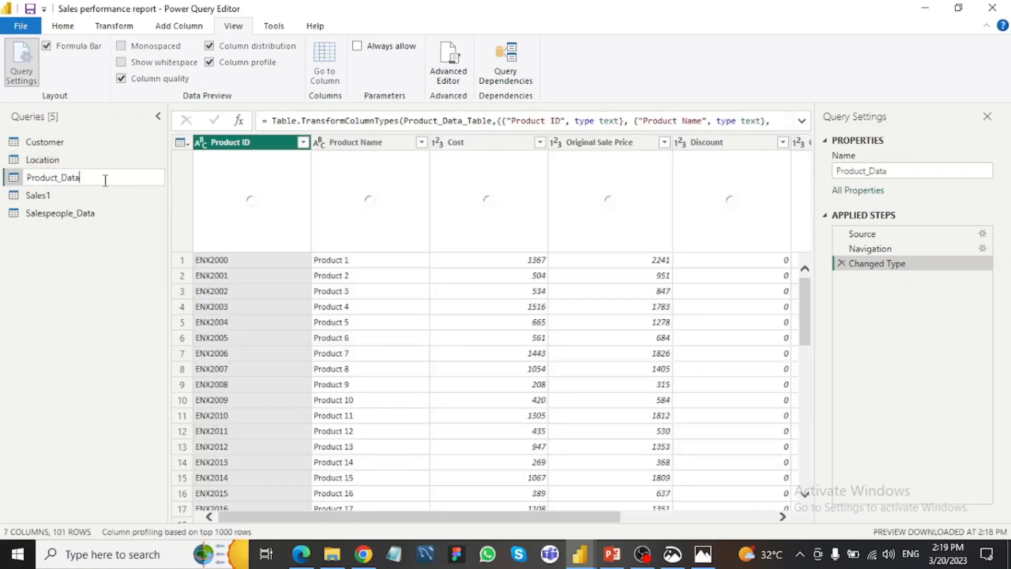
pyautogui.press('BackSpace')
pyautogui.press('BackSpace')
pyautogui.press('BackSpace')
pyautogui.press('Return')
# - Rename the Sales1 query as Sales and the Salespeople_Data query as Salespeople
pyautogui.doubleClick(87, 196)
pyautogui.click(88, 197)
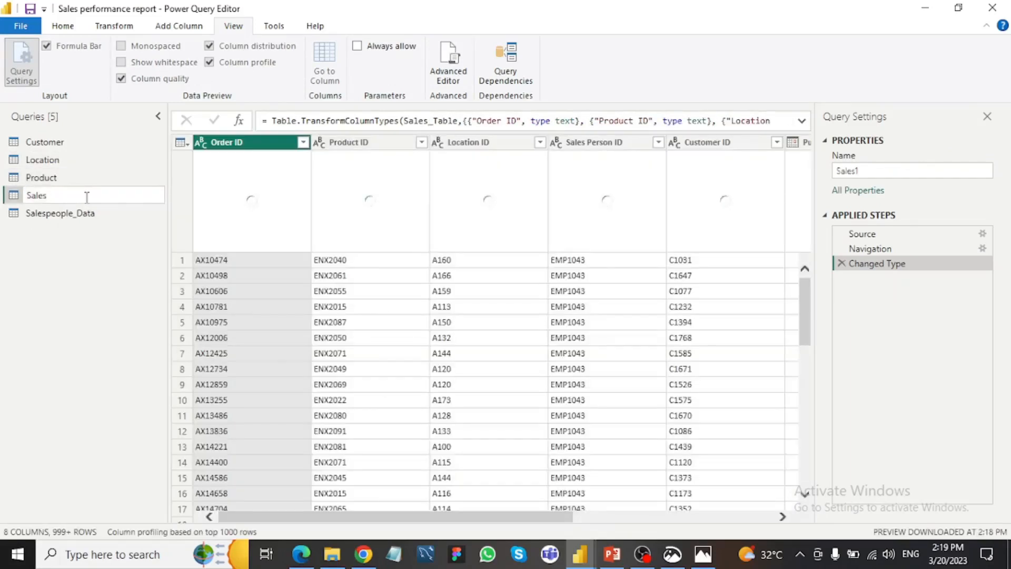
pyautogui.click(86, 213)
pyautogui.click(85, 212)
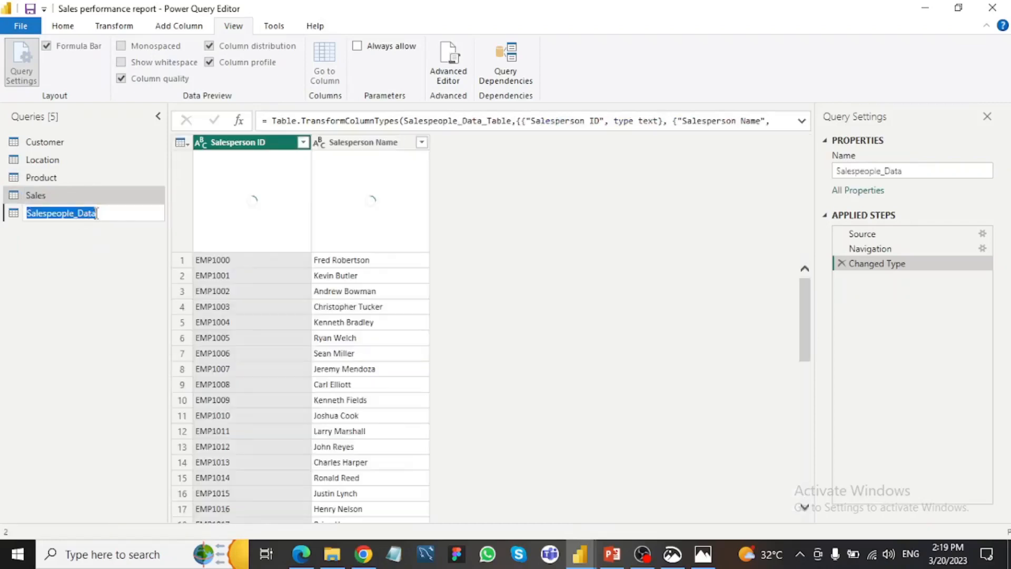
pyautogui.click(98, 213)
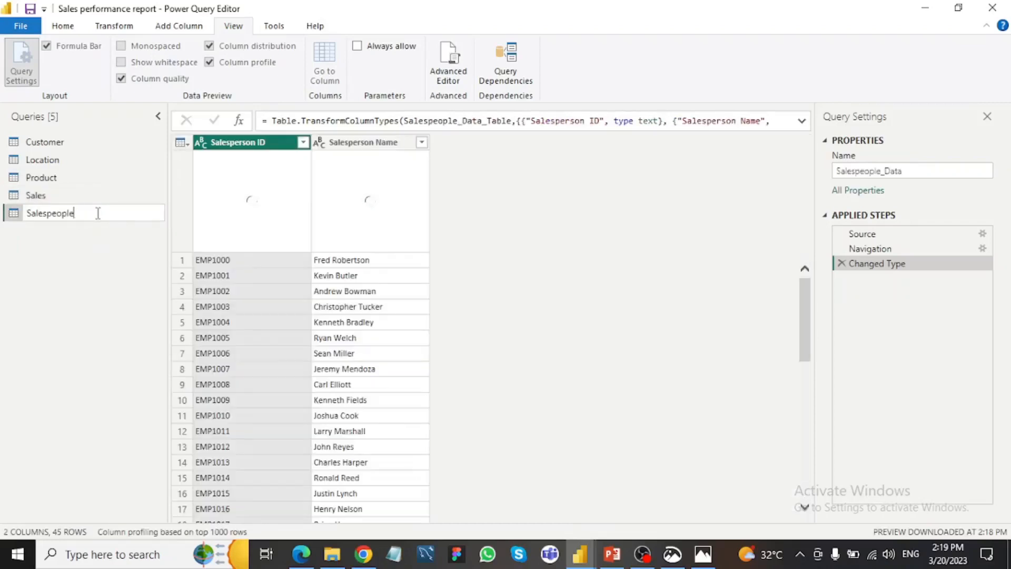
pyautogui.click(120, 242)
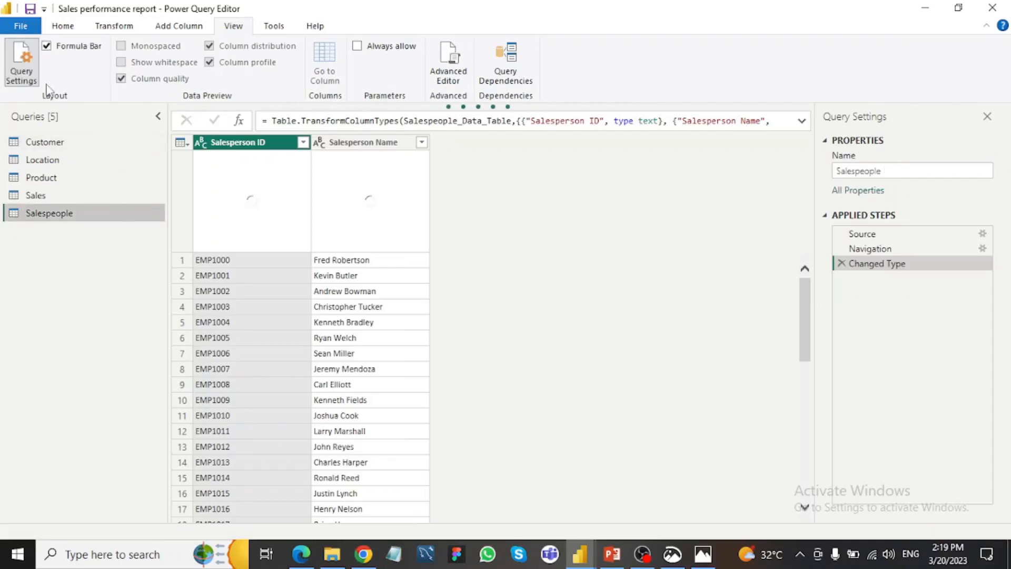
# - Apply the query changes to load the renamed tables into the report and close the Power Query Editor
pyautogui.click(53, 27)
pyautogui.click(31, 81)
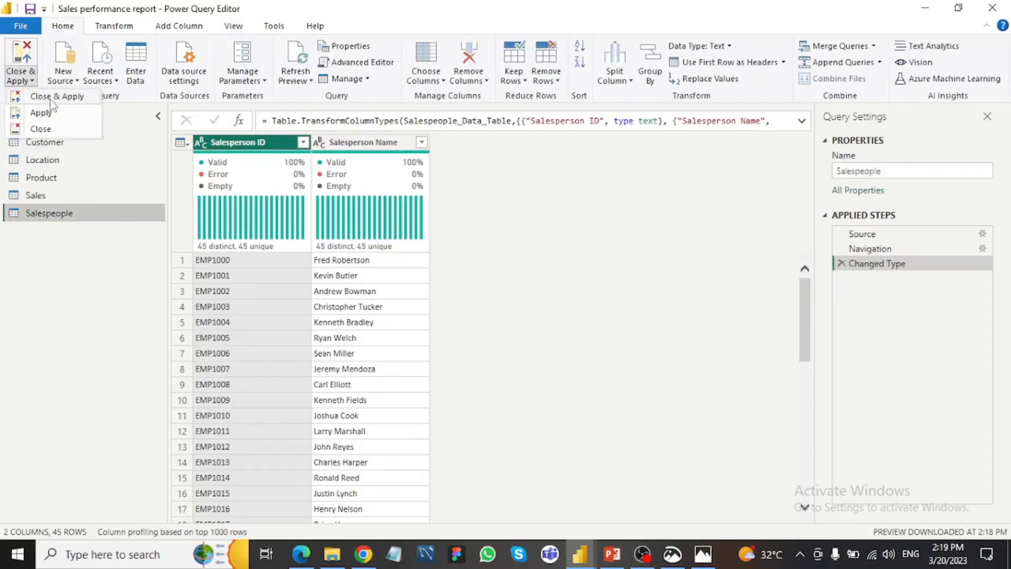
pyautogui.click(52, 100)
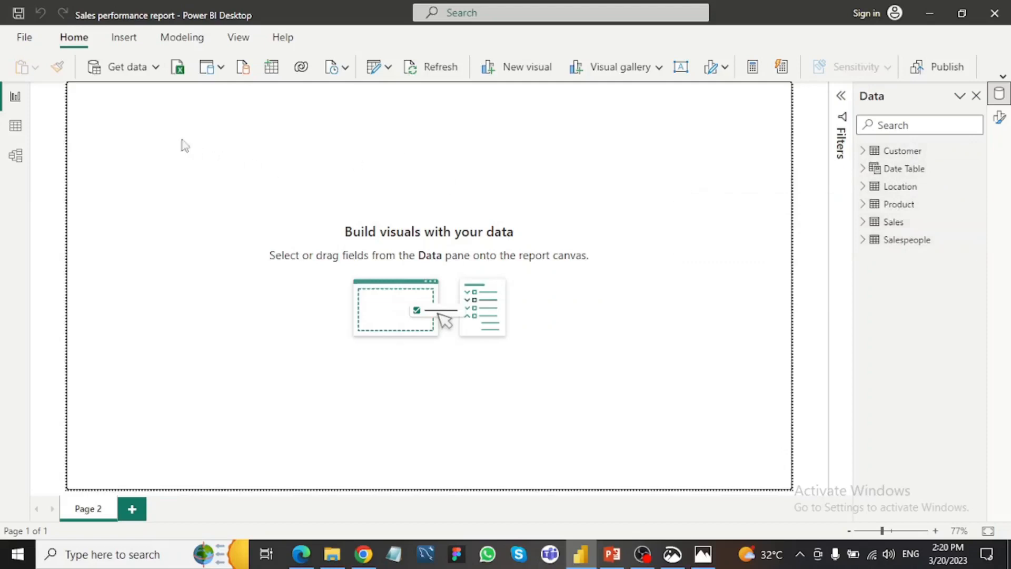
# - Display the relationship model of the loaded tables and collapse the data list to widen the diagram area
pyautogui.click(11, 165)
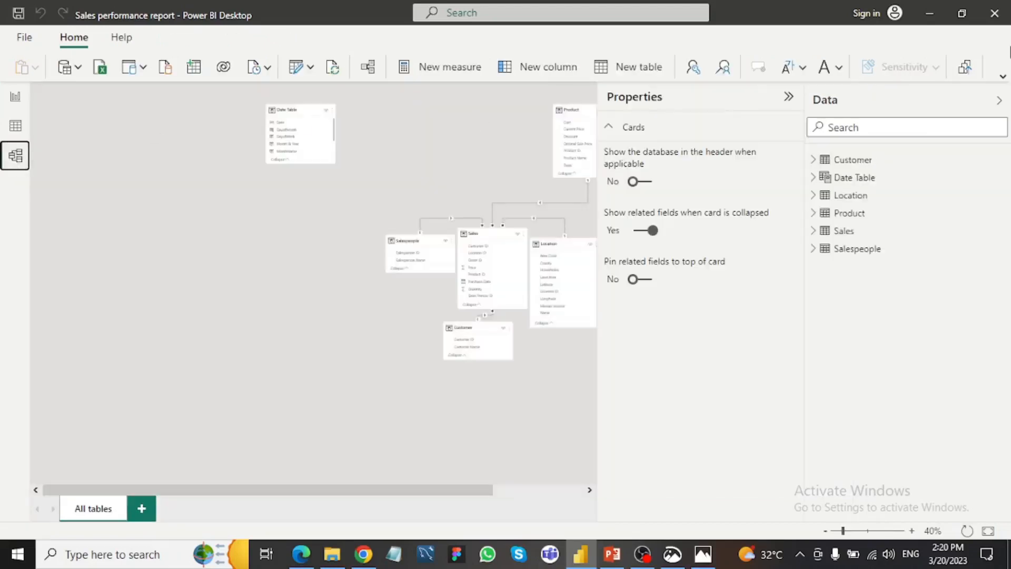
pyautogui.click(998, 101)
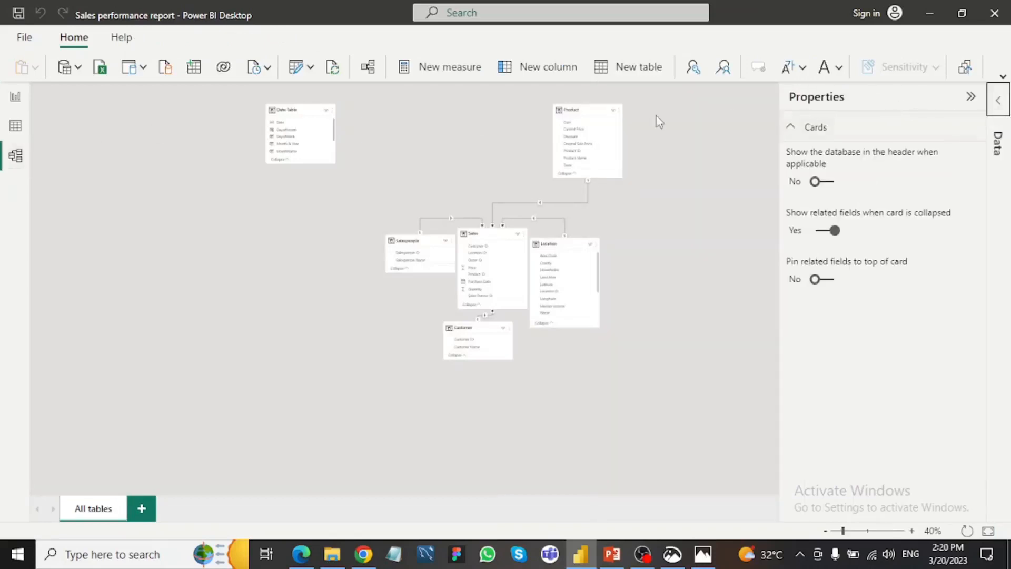
# - Arrange the Date Table, Salespeople, Customer, Location and Product tables in one row with the Sales table centred below them
pyautogui.moveTo(290, 110); pyautogui.dragTo(117, 120)
pyautogui.moveTo(427, 243); pyautogui.dragTo(238, 209)
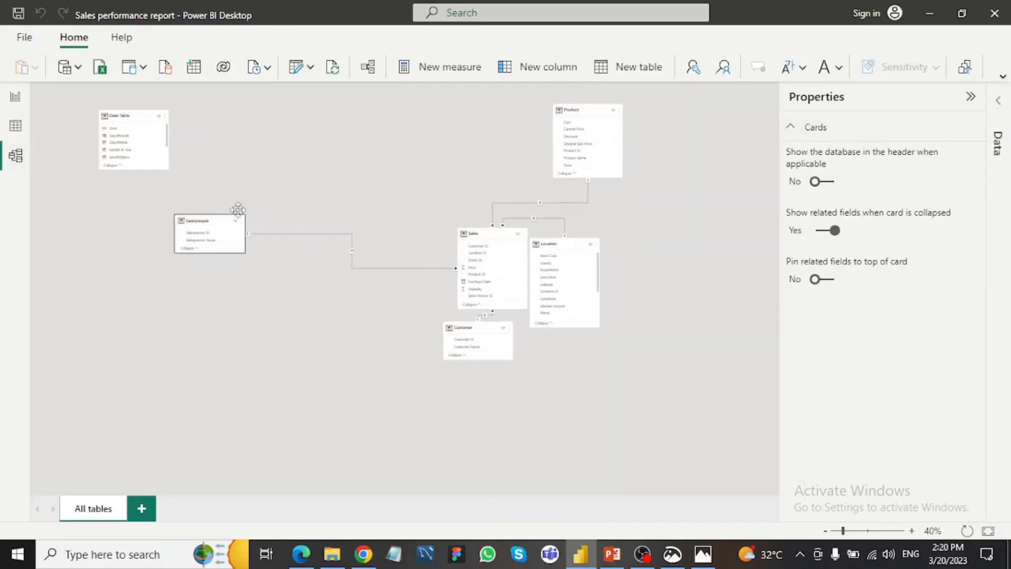
pyautogui.moveTo(509, 239); pyautogui.dragTo(307, 300)
pyautogui.moveTo(219, 221); pyautogui.dragTo(221, 122)
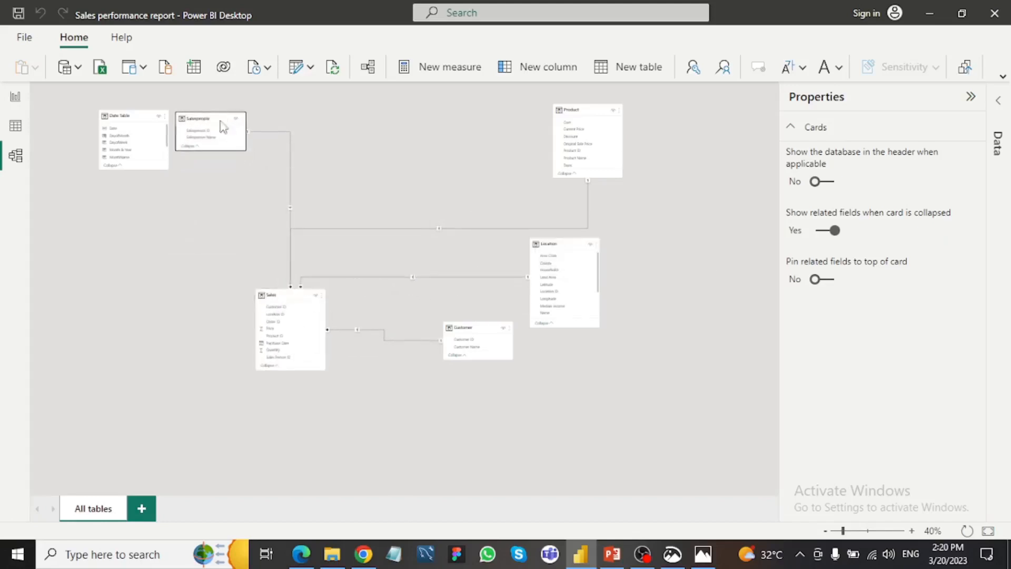
pyautogui.moveTo(461, 327); pyautogui.dragTo(288, 112)
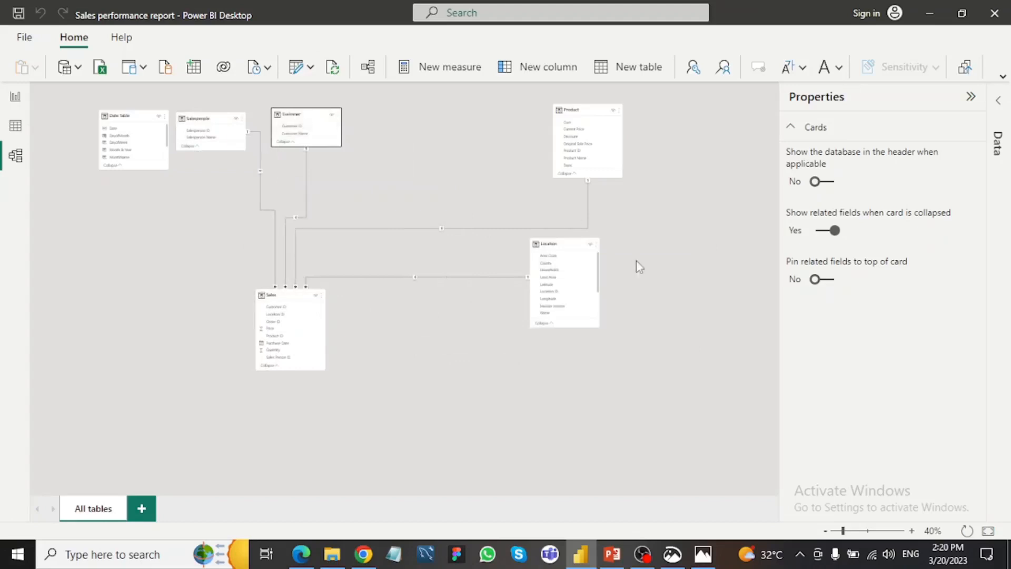
pyautogui.moveTo(556, 246); pyautogui.dragTo(393, 115)
pyautogui.moveTo(303, 296); pyautogui.dragTo(433, 312)
pyautogui.moveTo(593, 104); pyautogui.dragTo(529, 103)
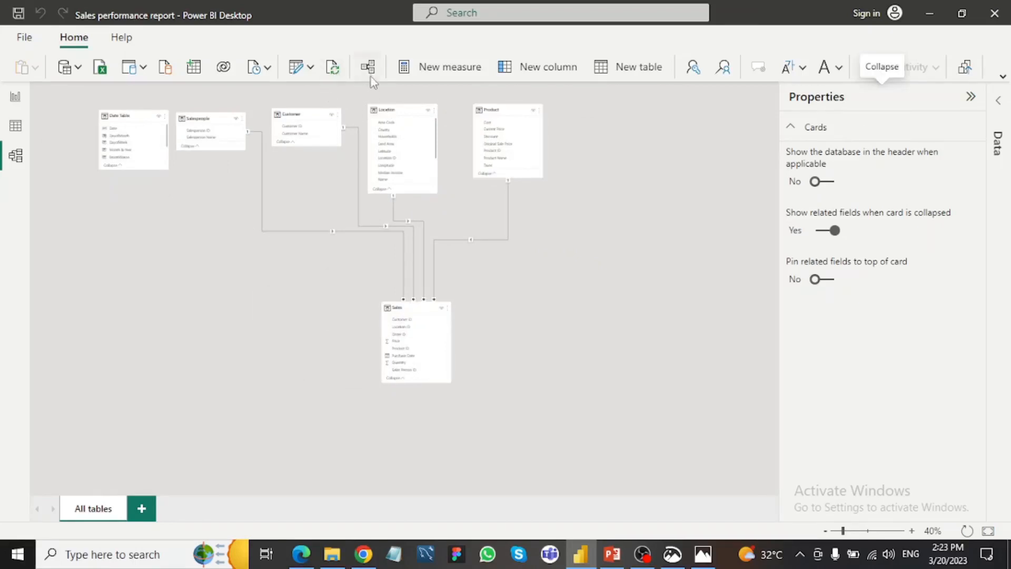
# - Create a relationship between the Date column of Date Table and the Purchase Date column of Sales
pyautogui.click(1003, 78)
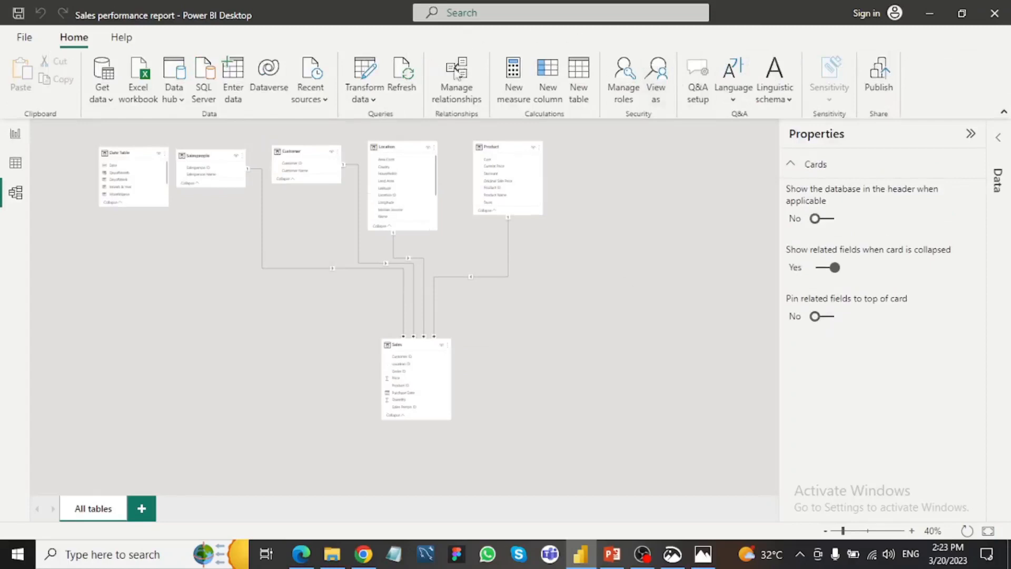
pyautogui.click(455, 95)
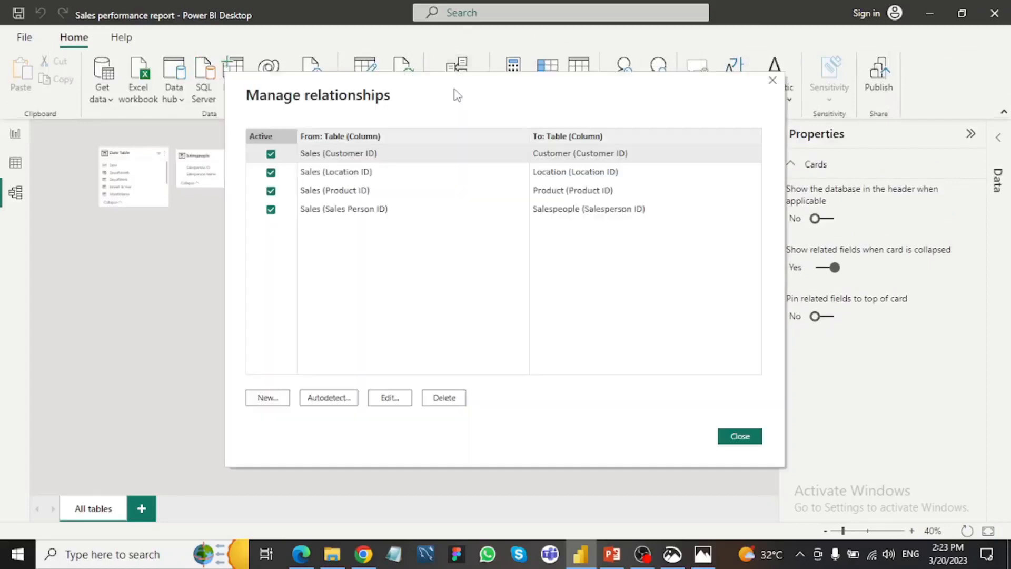
pyautogui.click(266, 398)
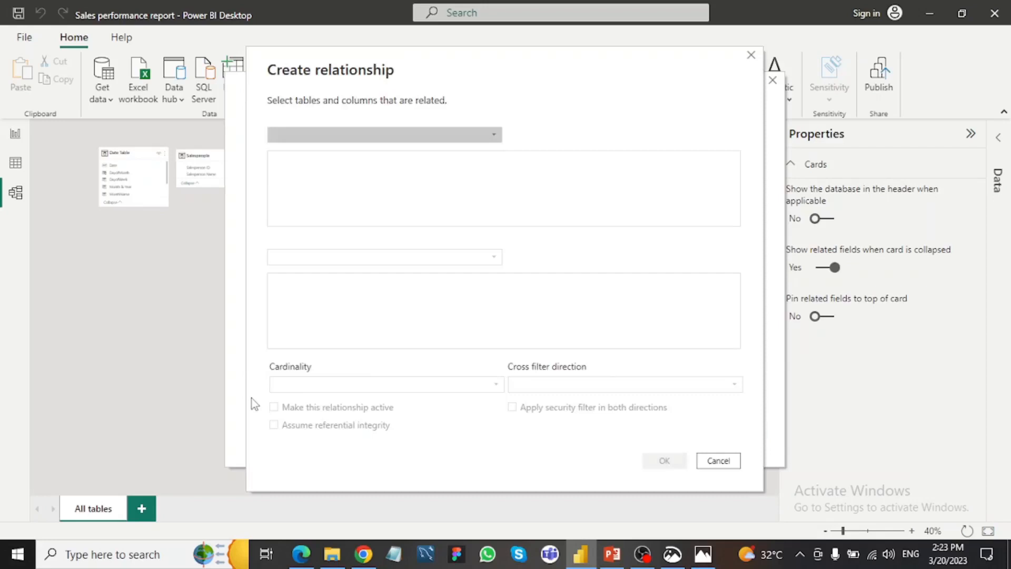
pyautogui.click(405, 136)
pyautogui.click(316, 166)
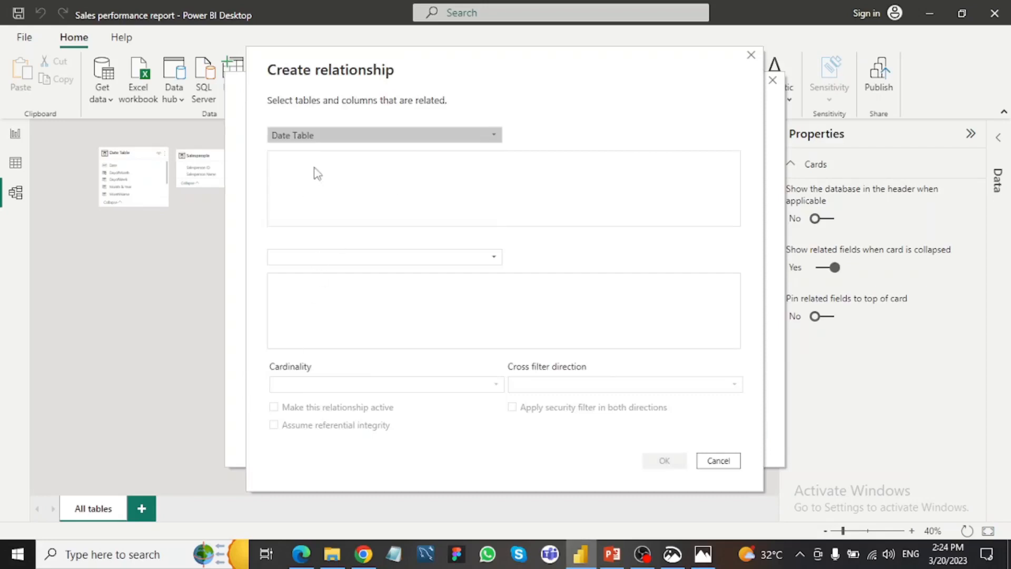
pyautogui.click(344, 255)
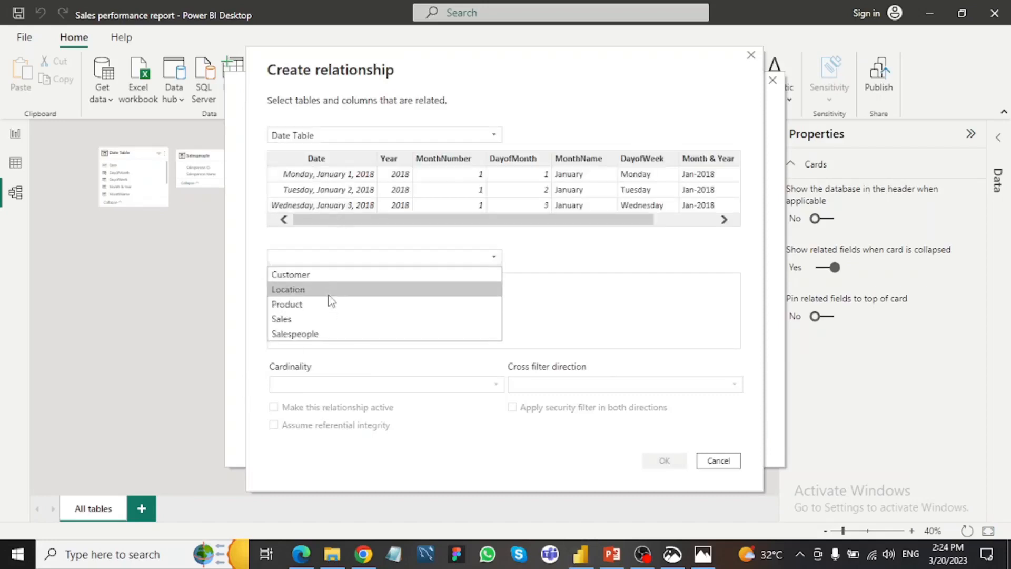
pyautogui.click(329, 318)
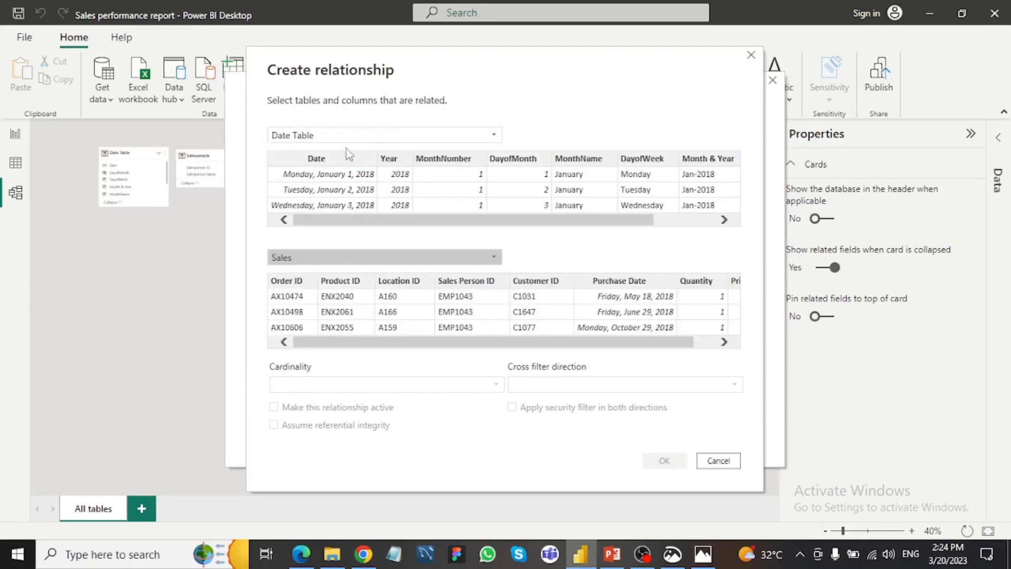
pyautogui.click(337, 168)
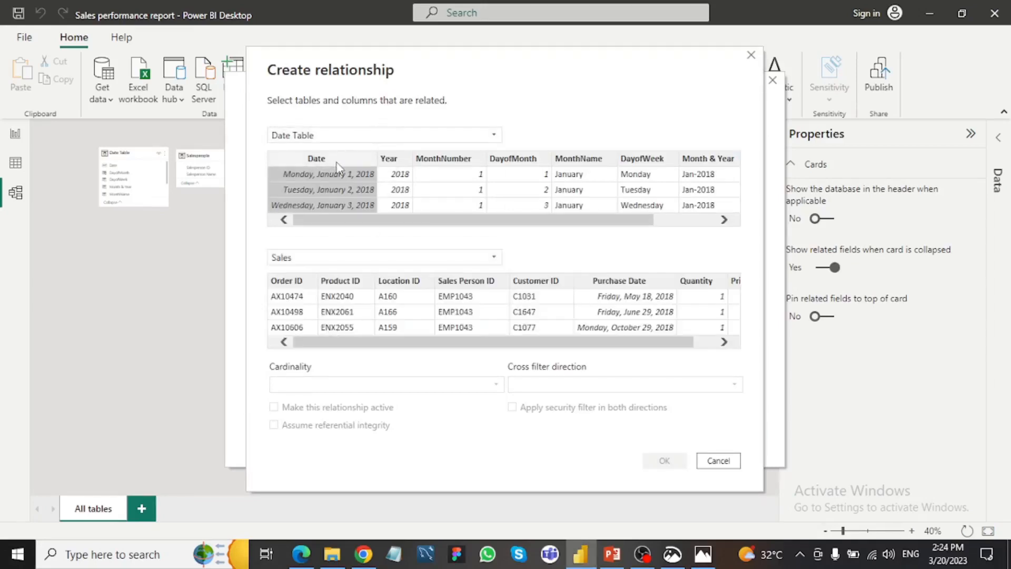
pyautogui.click(653, 285)
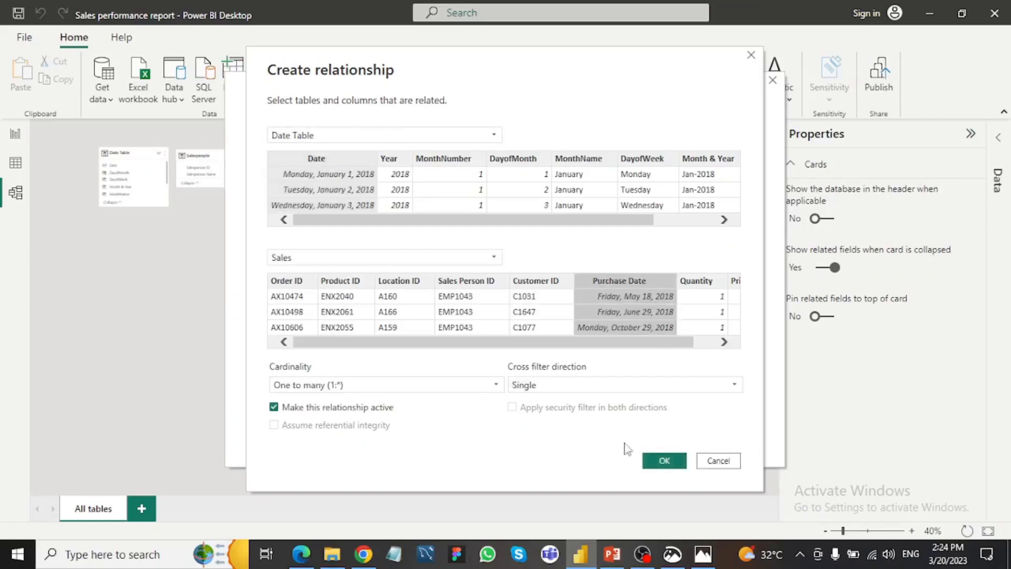
pyautogui.click(664, 461)
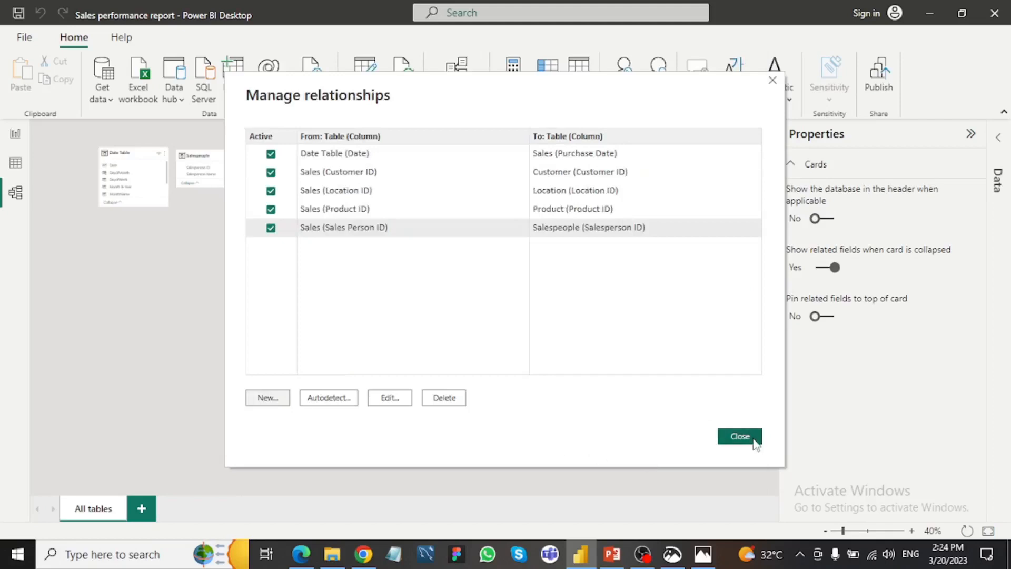
pyautogui.click(739, 436)
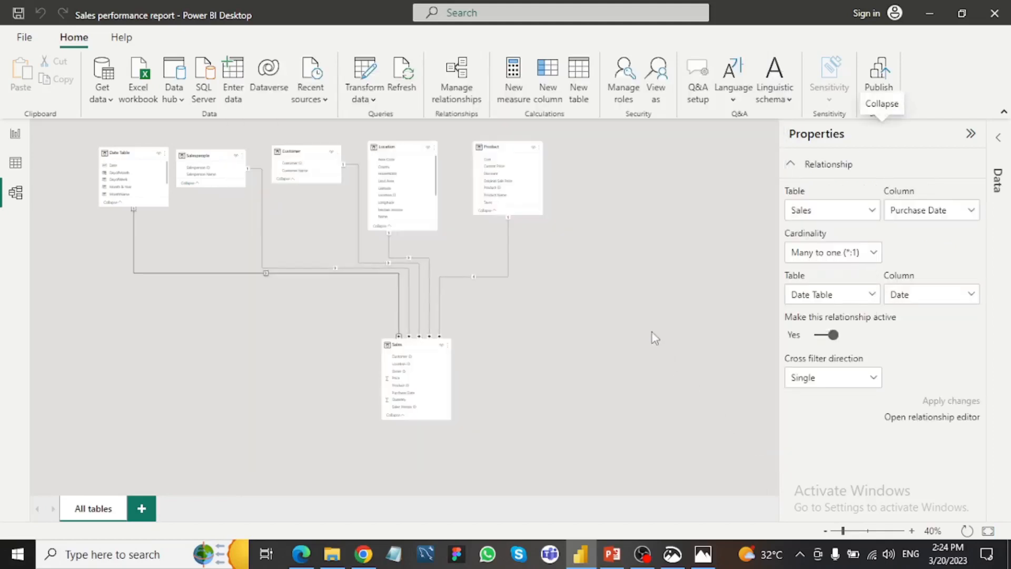
# - Display the blank report page, examine the reference dashboard image in Snip & Sketch, and return to Power BI Desktop
pyautogui.click(14, 137)
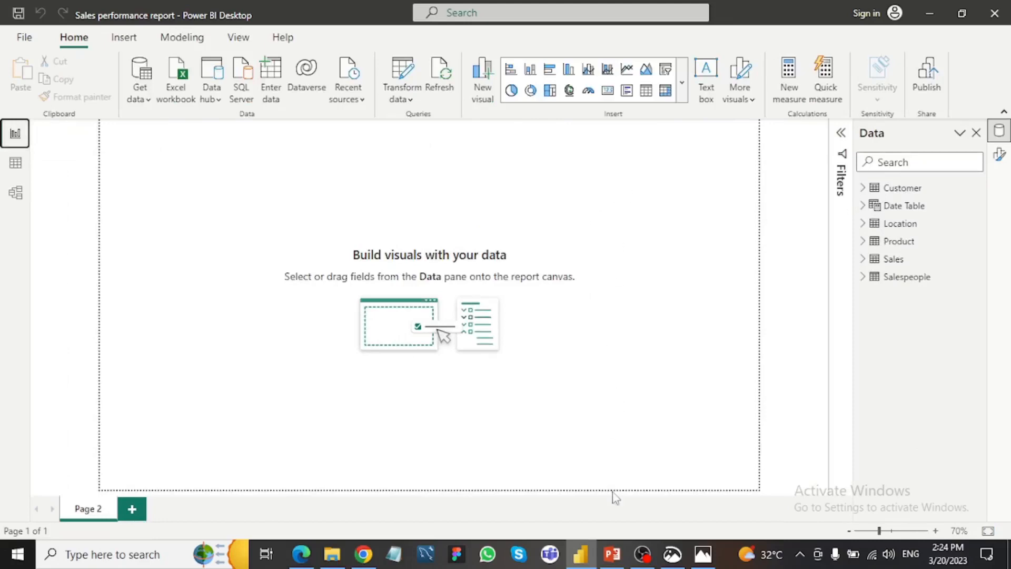
pyautogui.click(672, 553)
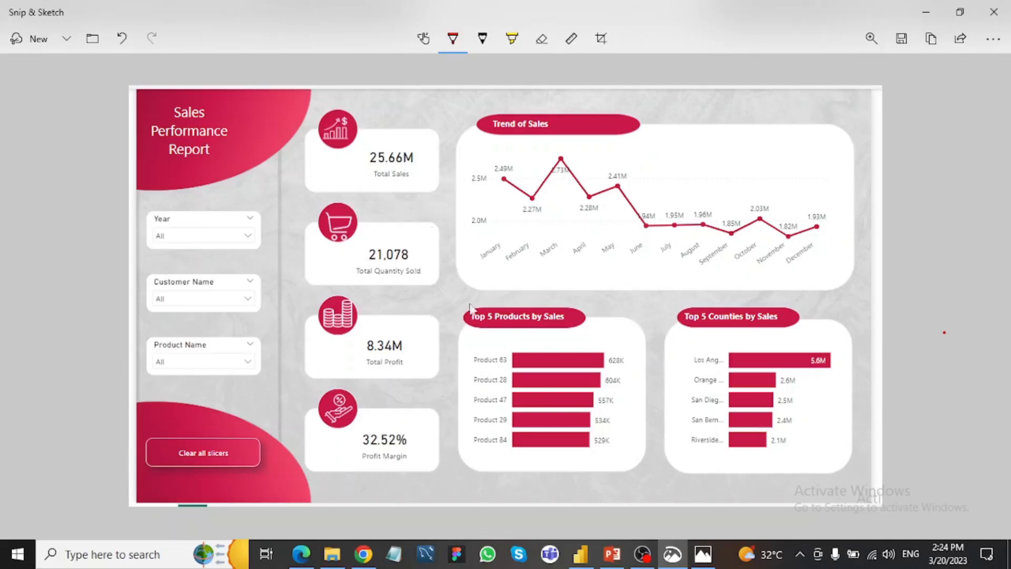
pyautogui.moveTo(581, 552)
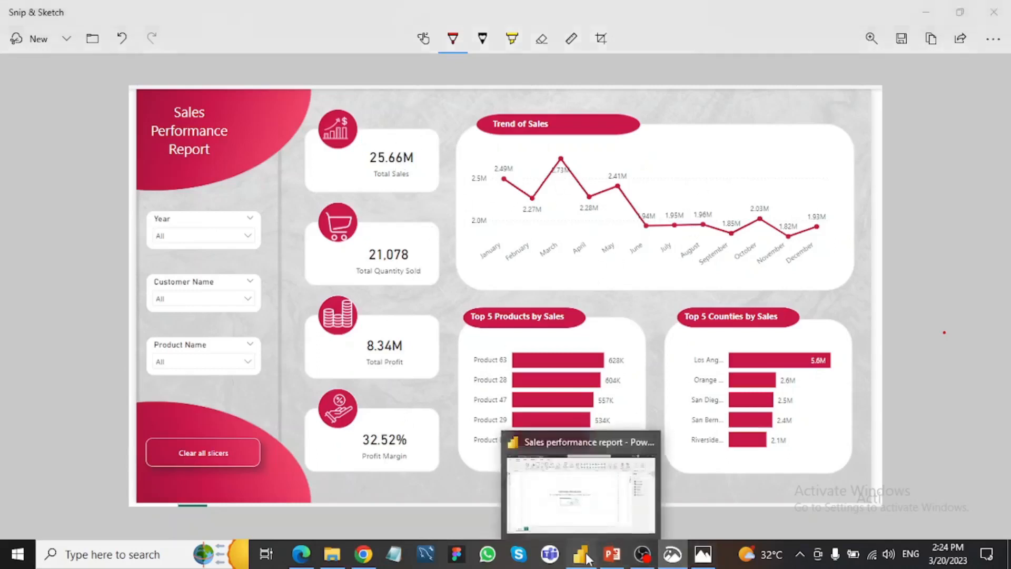
pyautogui.click(628, 472)
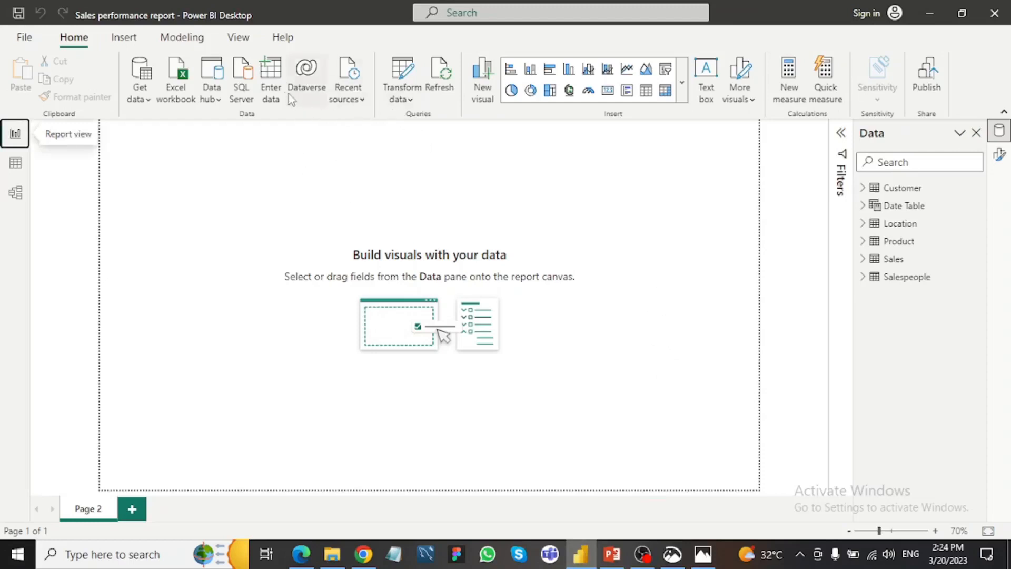
# - Create an empty table named Key Measures and load it into the model
pyautogui.click(275, 92)
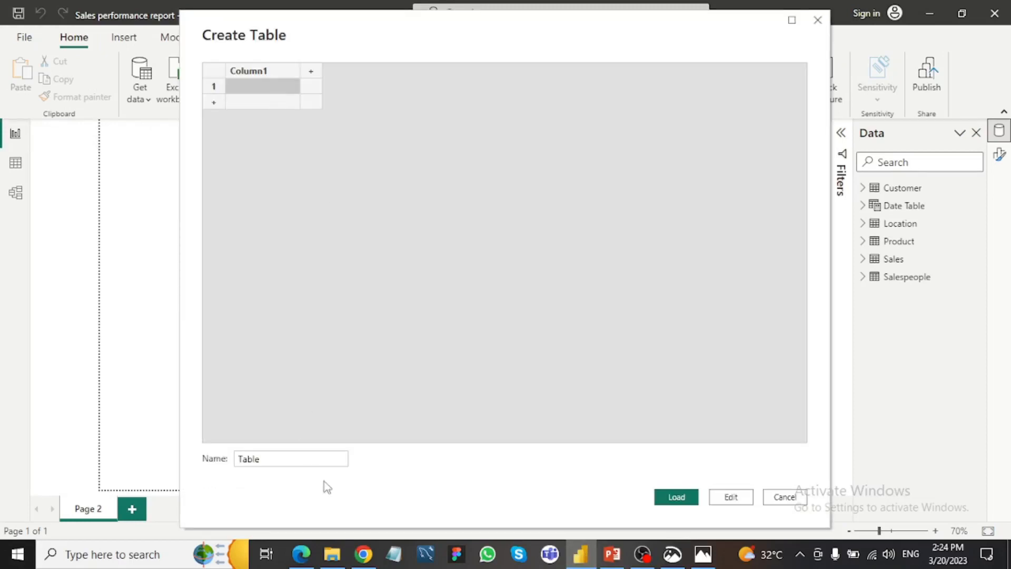
pyautogui.click(311, 457)
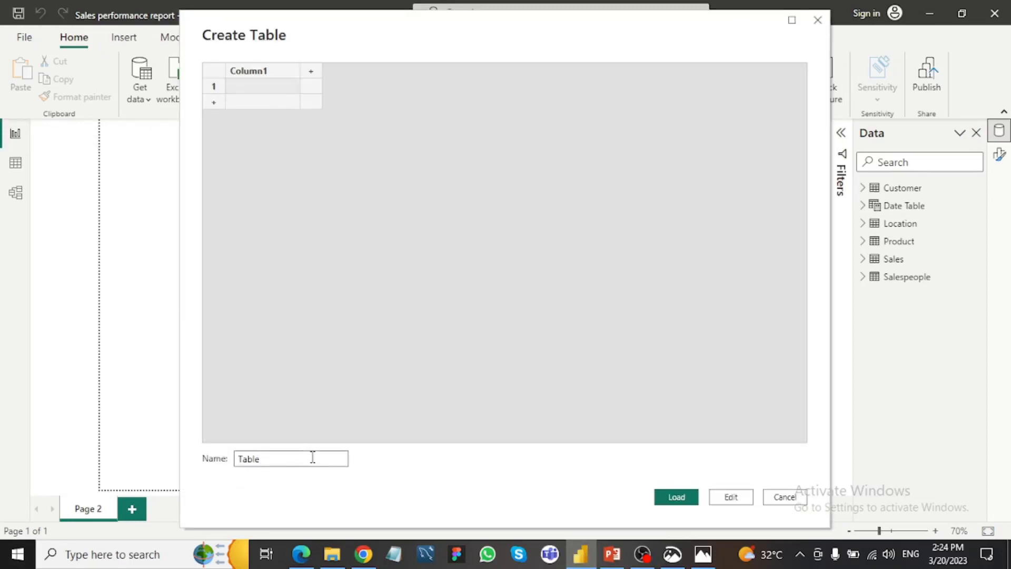
pyautogui.press('BackSpace')
pyautogui.press('BackSpace')
pyautogui.press('BackSpace')
pyautogui.press('BackSpace')
pyautogui.press('BackSpace')
pyautogui.write('Key MEAS')
pyautogui.press('BackSpace')
pyautogui.press('BackSpace')
pyautogui.press('BackSpace')
pyautogui.write('easures')
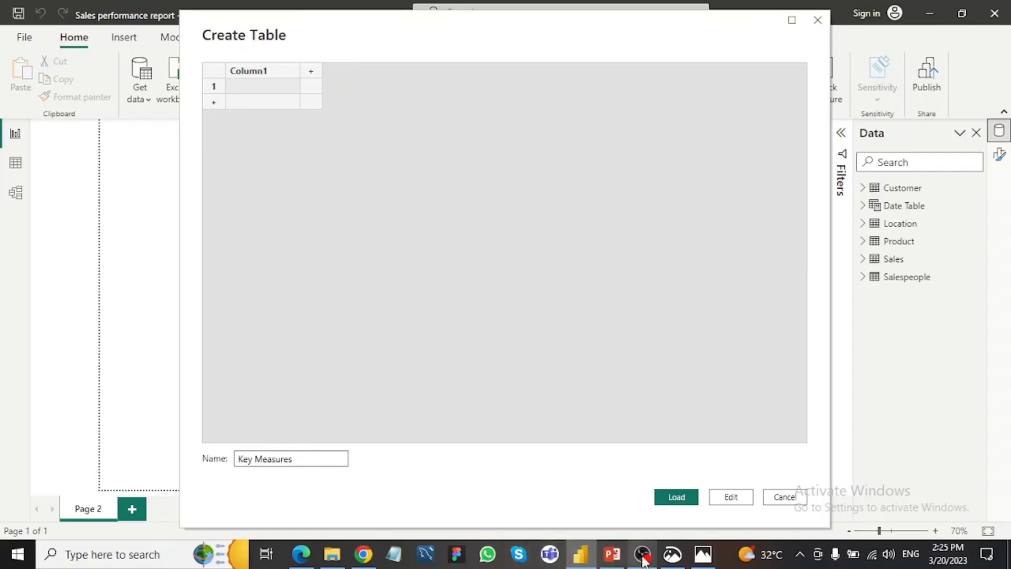
pyautogui.click(687, 497)
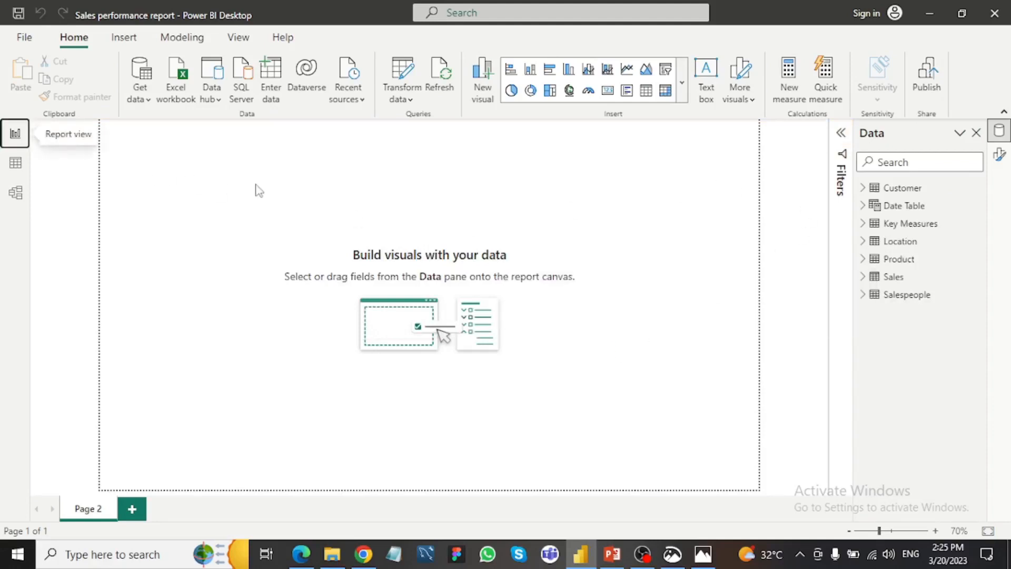
# - Show the data of the Sales table and add a new measure to the Key Measures table
pyautogui.click(16, 163)
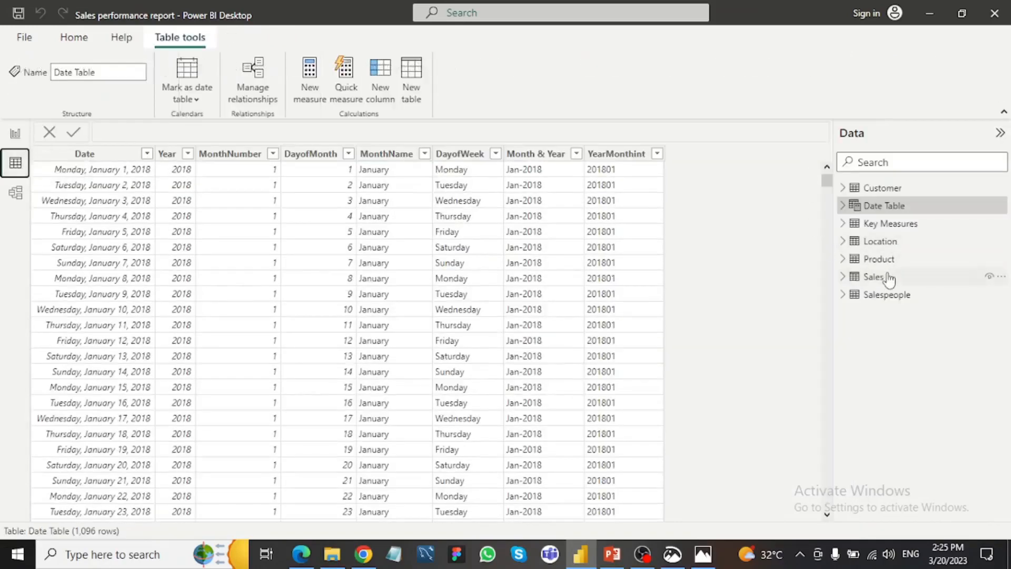
pyautogui.click(887, 277)
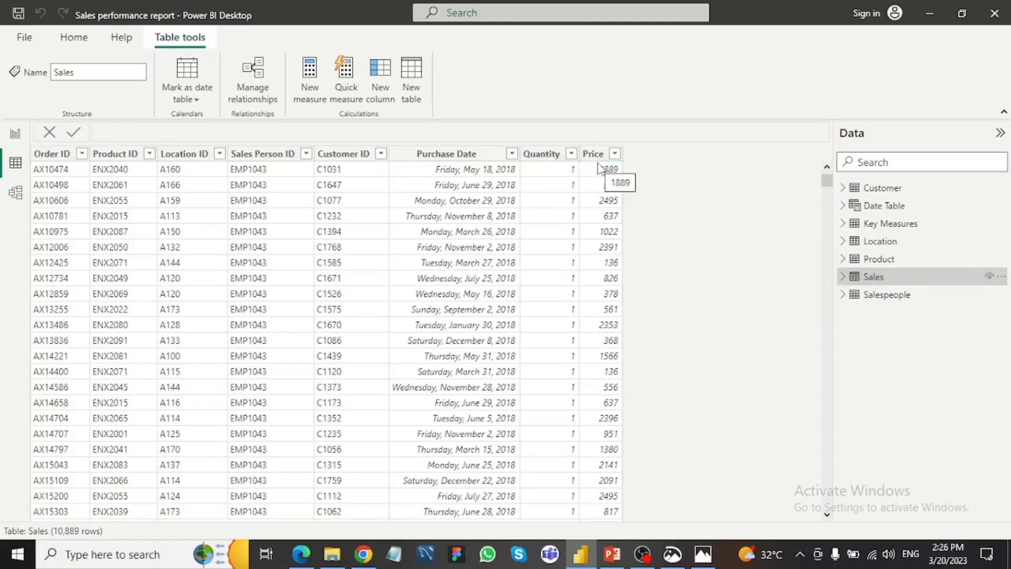
pyautogui.rightClick(879, 226)
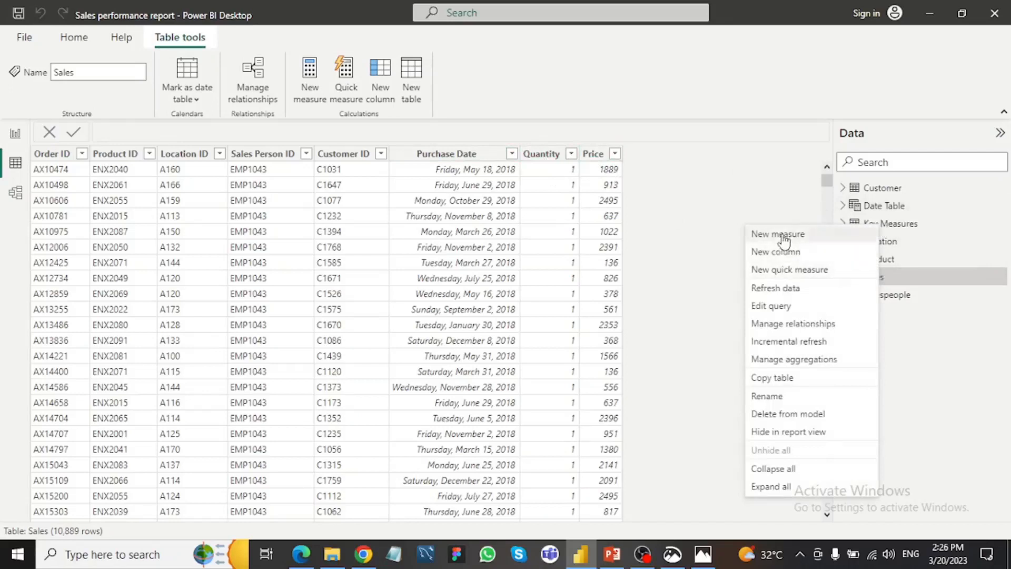
pyautogui.click(783, 236)
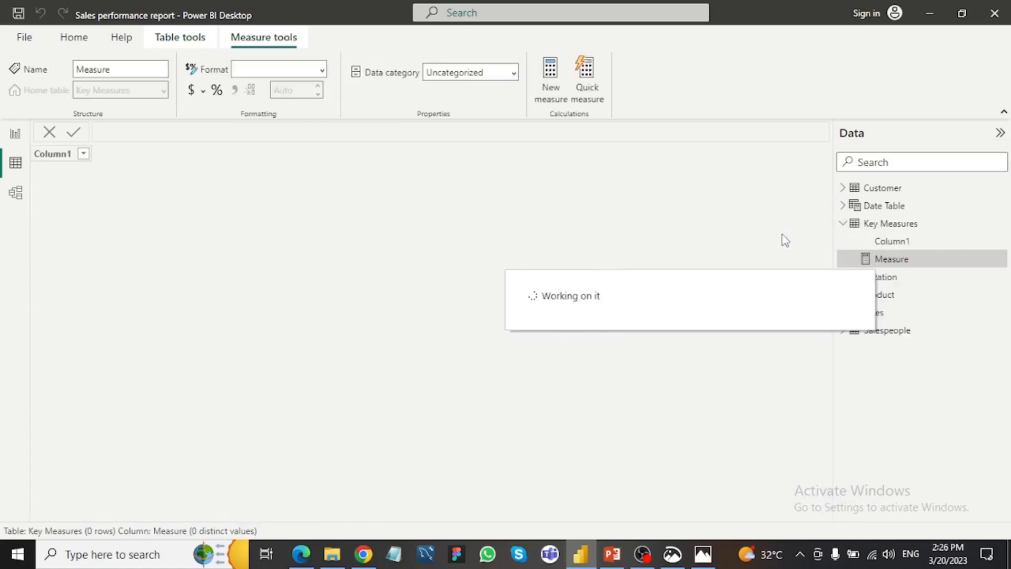
# - Define the new measure as Total Sales = SUMX(Sales, Sales[Quantity] * Sales[Price])
pyautogui.press('BackSpace')
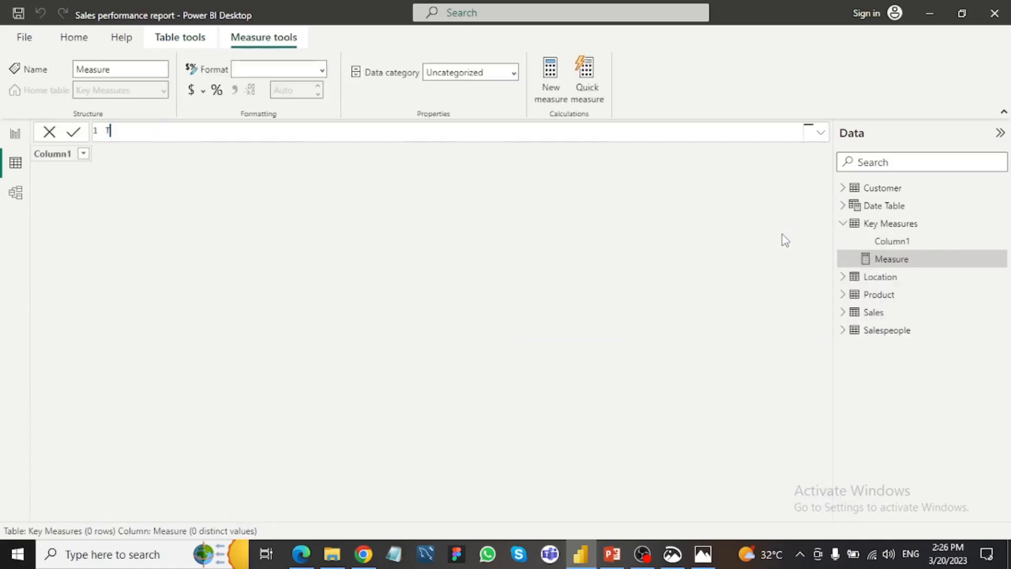
pyautogui.write('Total Sales = S')
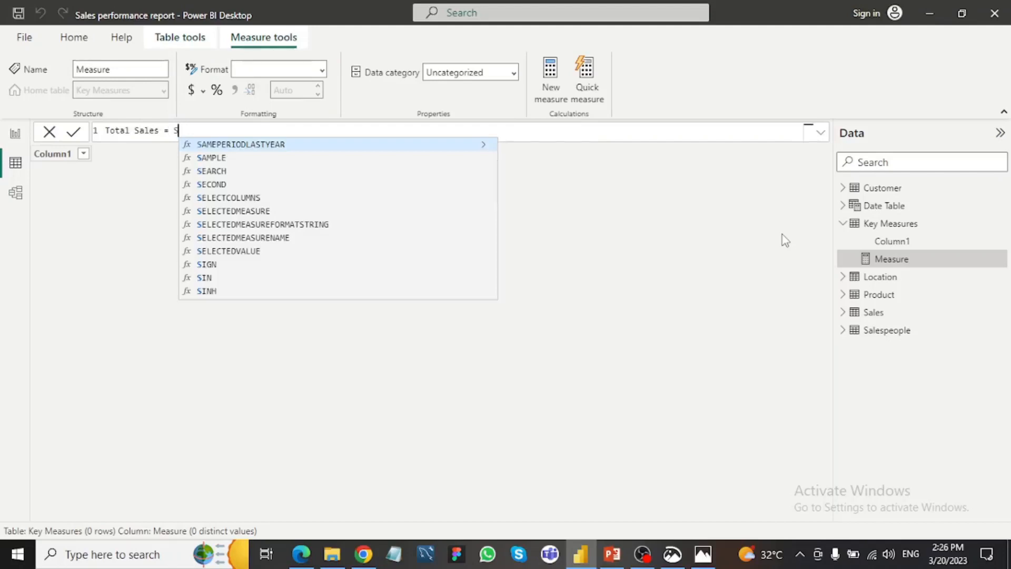
pyautogui.write('um')
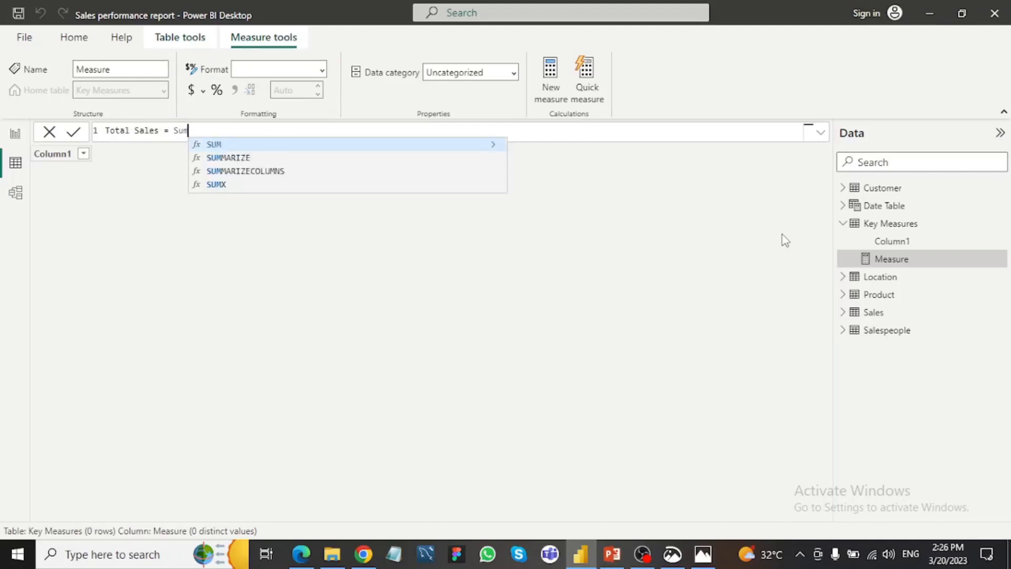
pyautogui.click(215, 183)
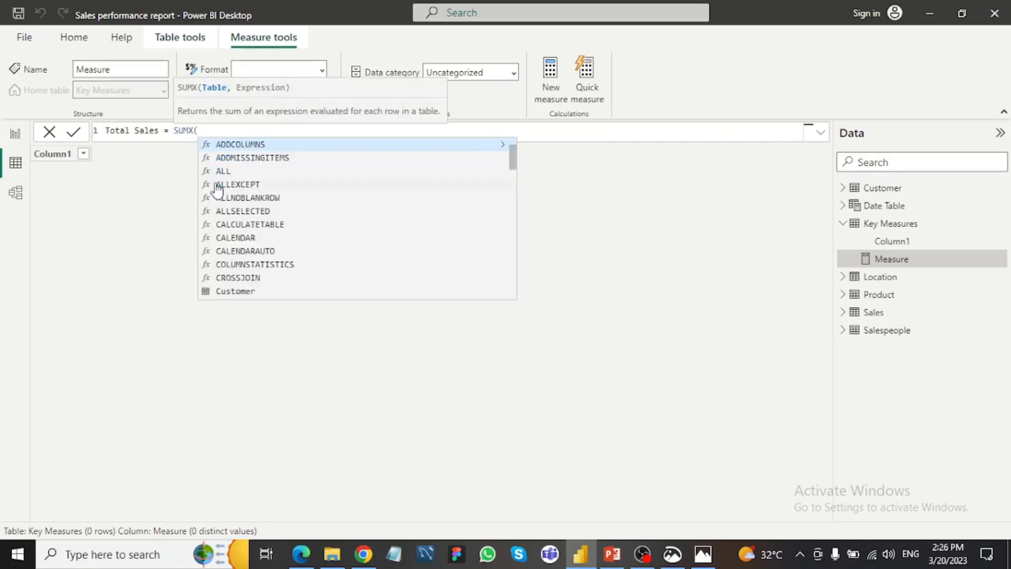
pyautogui.write('Sales')
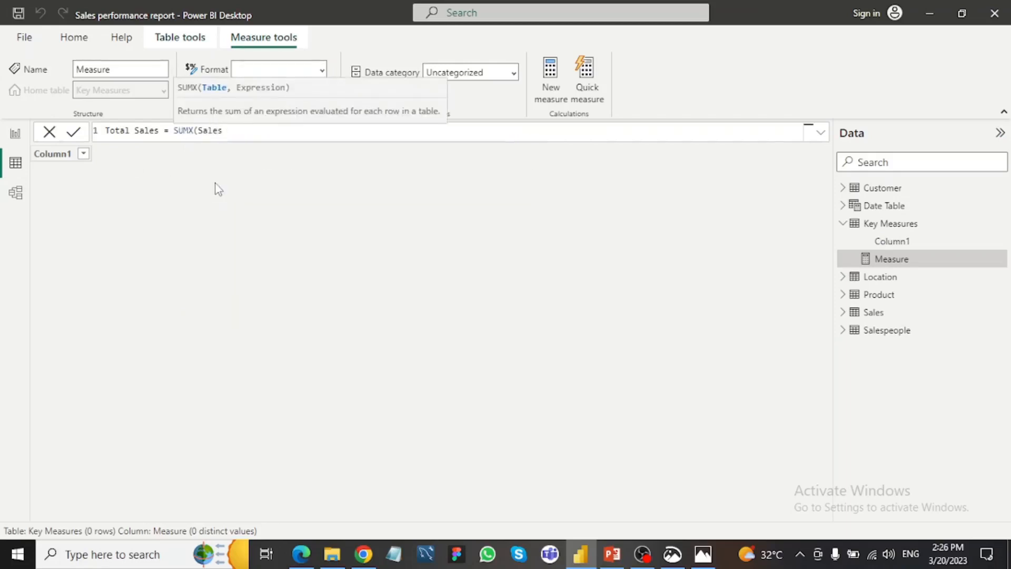
pyautogui.write(', qua')
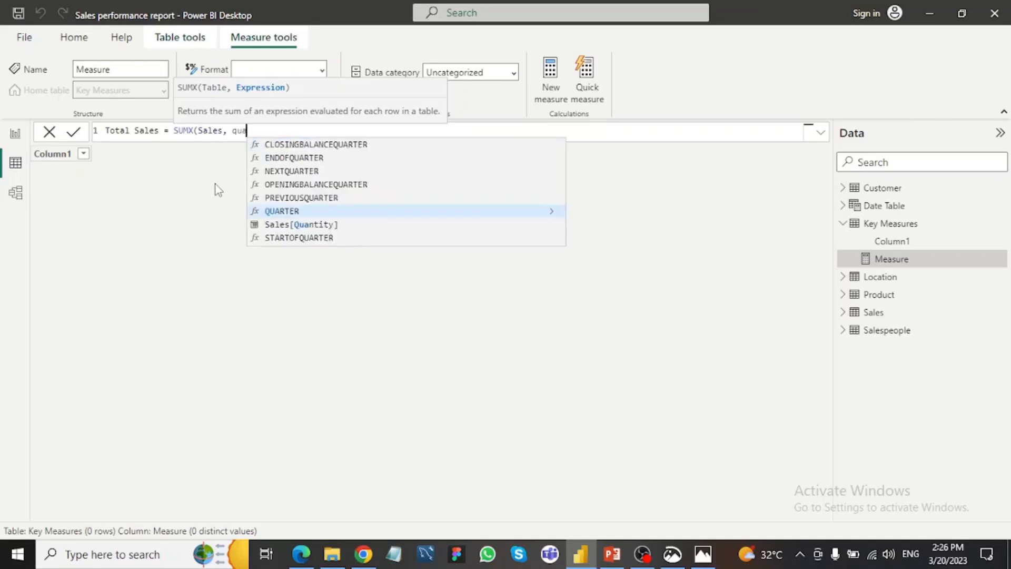
pyautogui.click(320, 227)
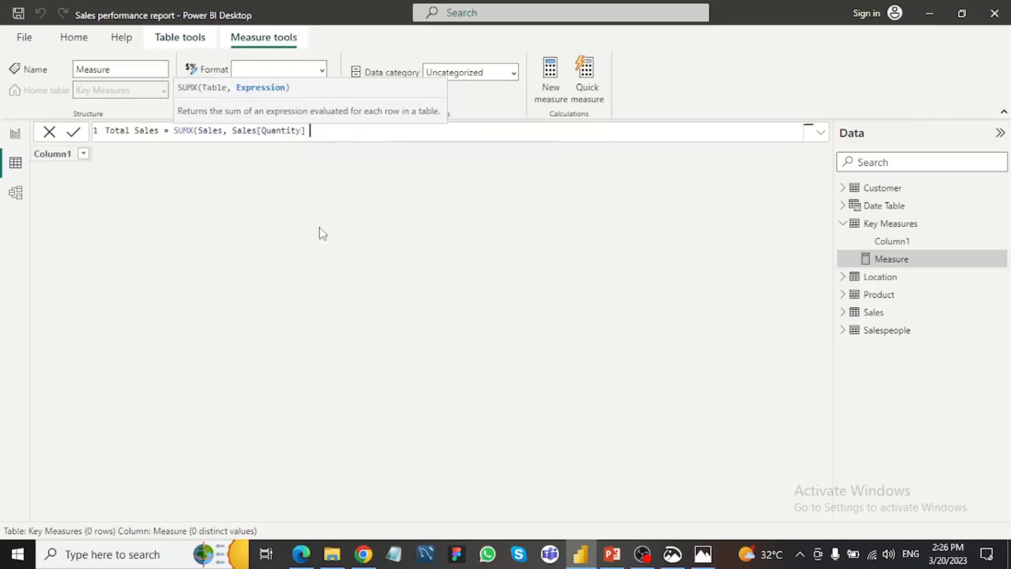
pyautogui.write('* proce')
pyautogui.press('BackSpace')
pyautogui.press('BackSpace')
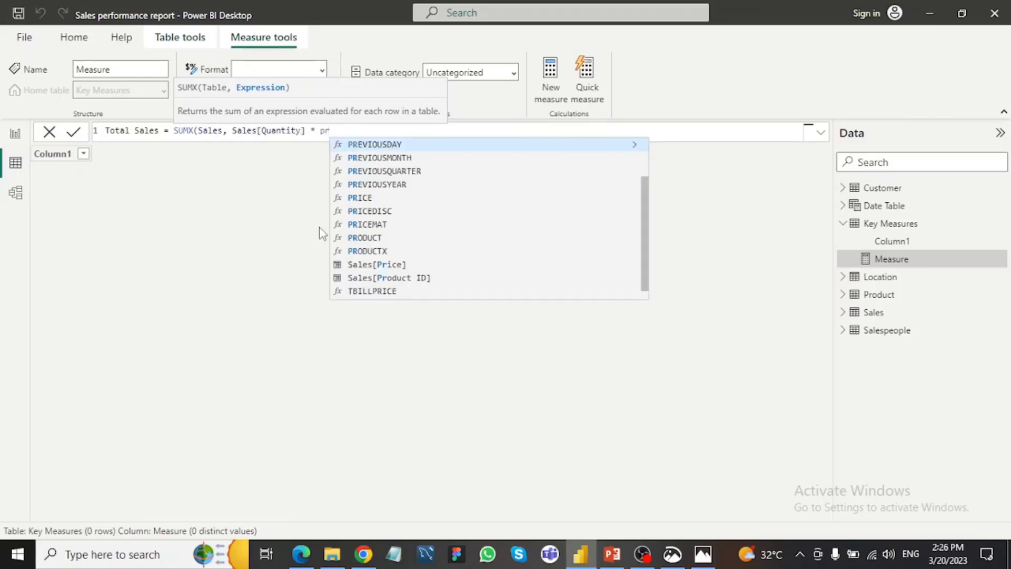
pyautogui.write('ice')
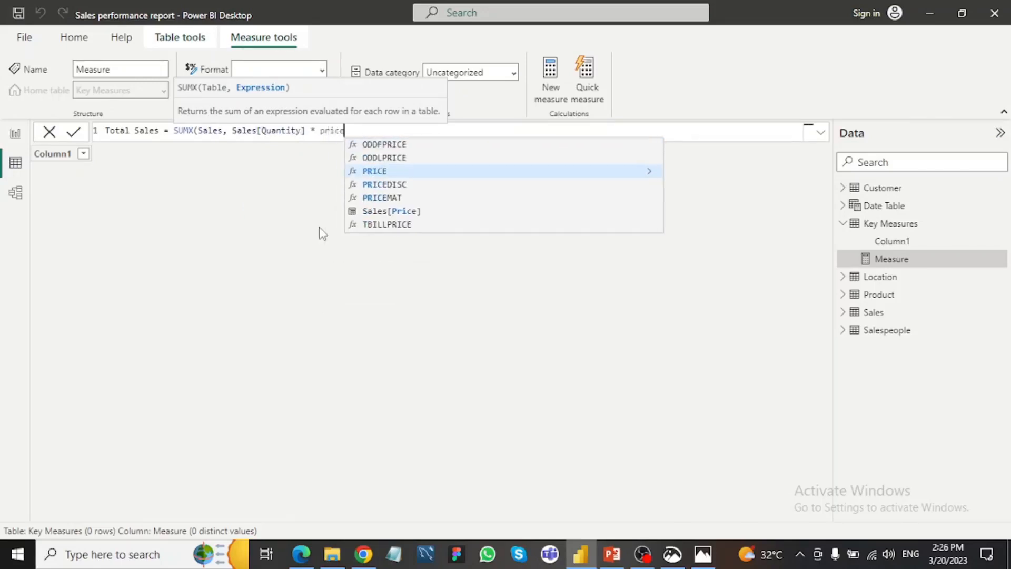
pyautogui.click(403, 211)
pyautogui.write(')')
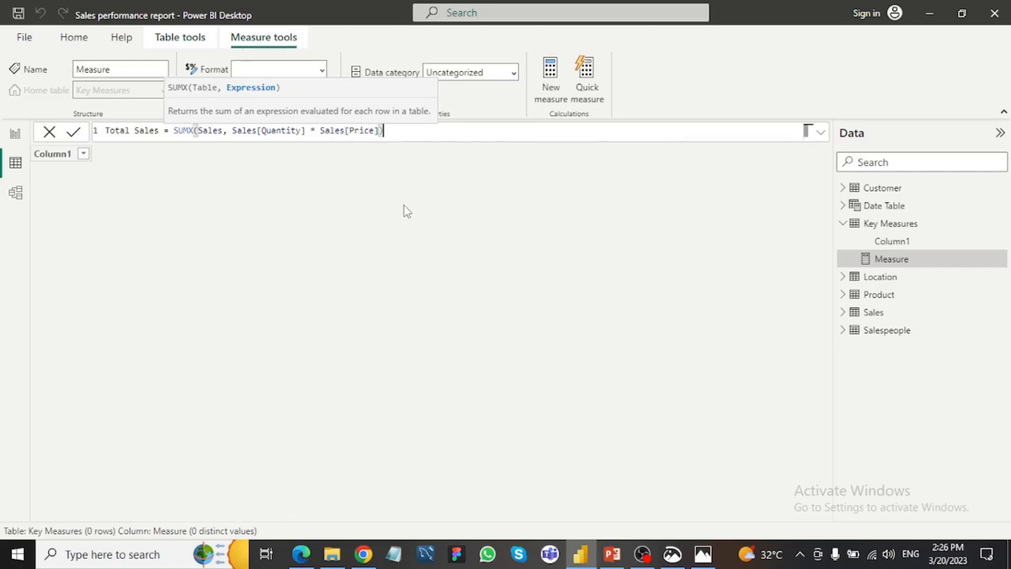
pyautogui.press('Return')
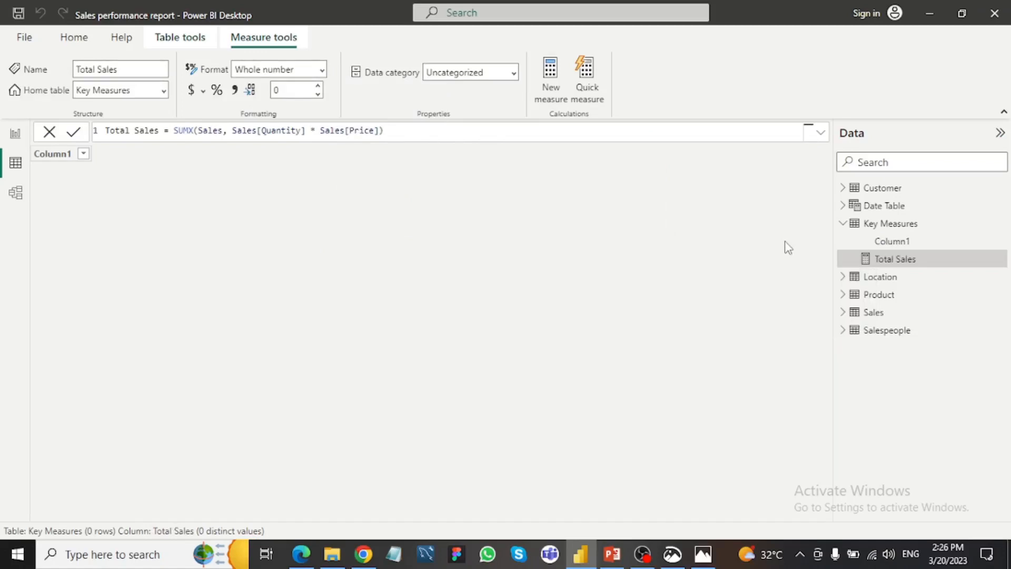
# - Add a Total Cost measure to Key Measures that uses SUMX over Sales to sum Sales[Quantity] * RELATED('Product'[Cost])
pyautogui.rightClick(931, 258)
pyautogui.click(865, 266)
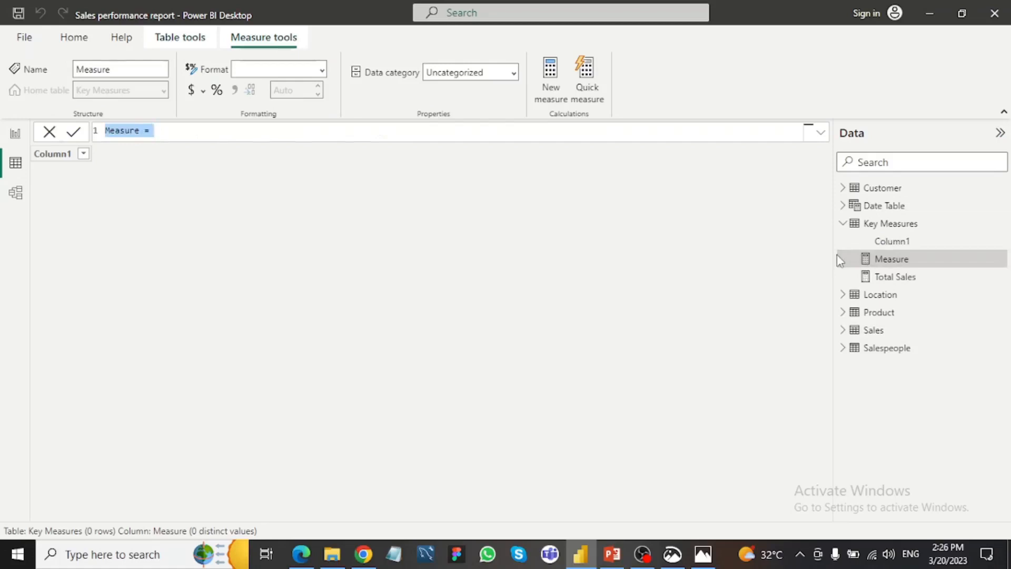
pyautogui.write('Total ')
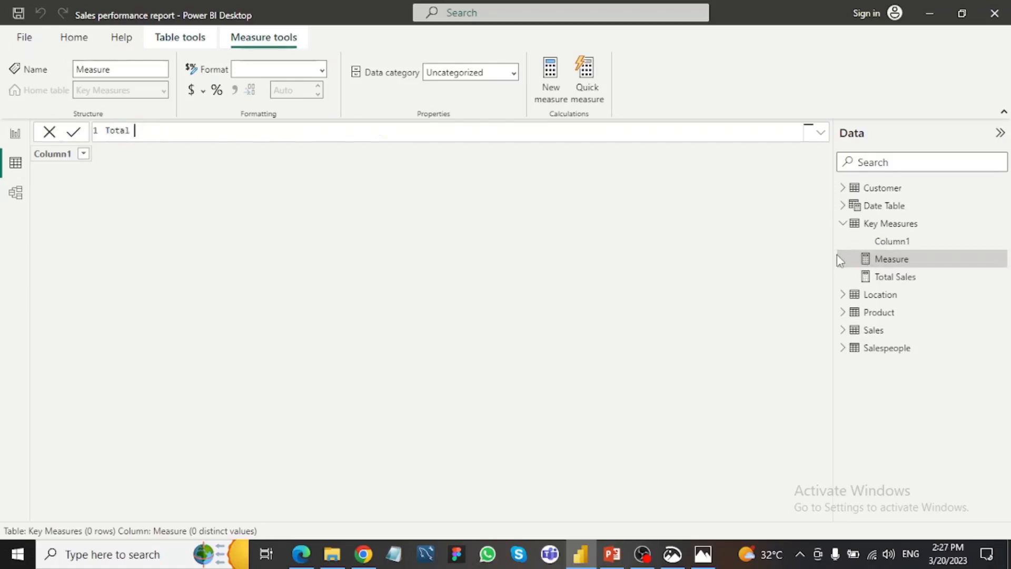
pyautogui.write('Cost = sum')
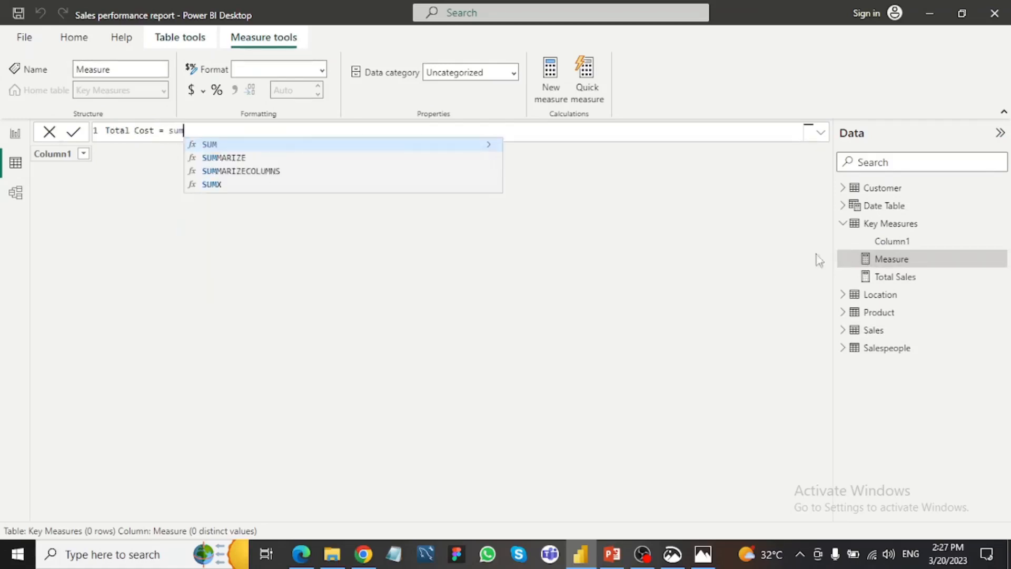
pyautogui.click(210, 184)
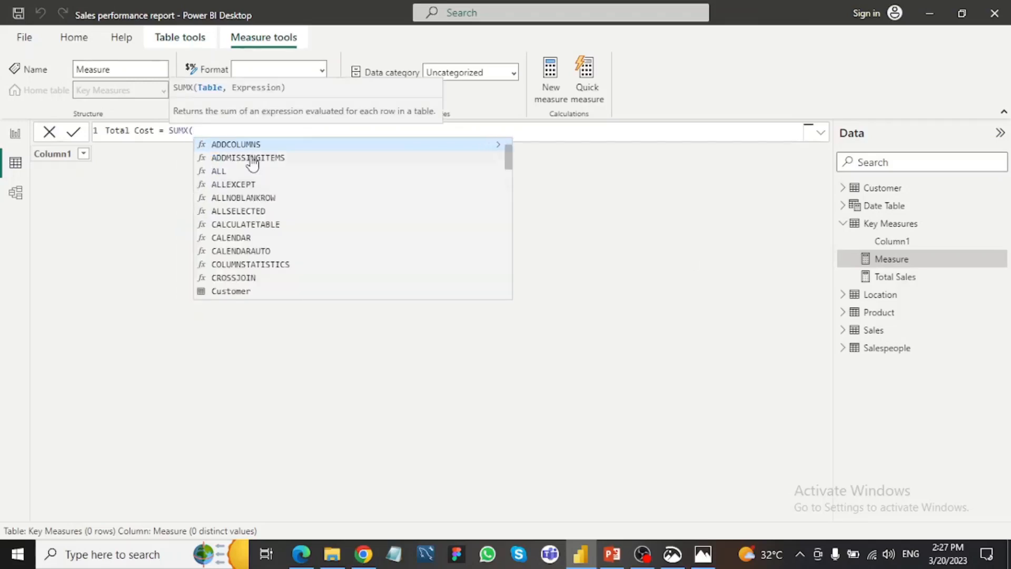
pyautogui.write('Sales')
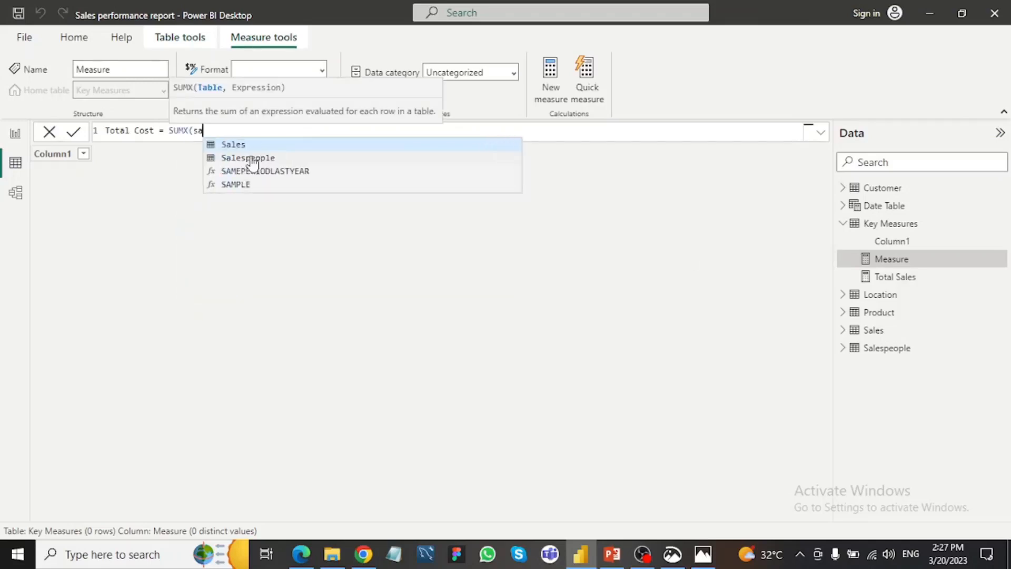
pyautogui.write(', ')
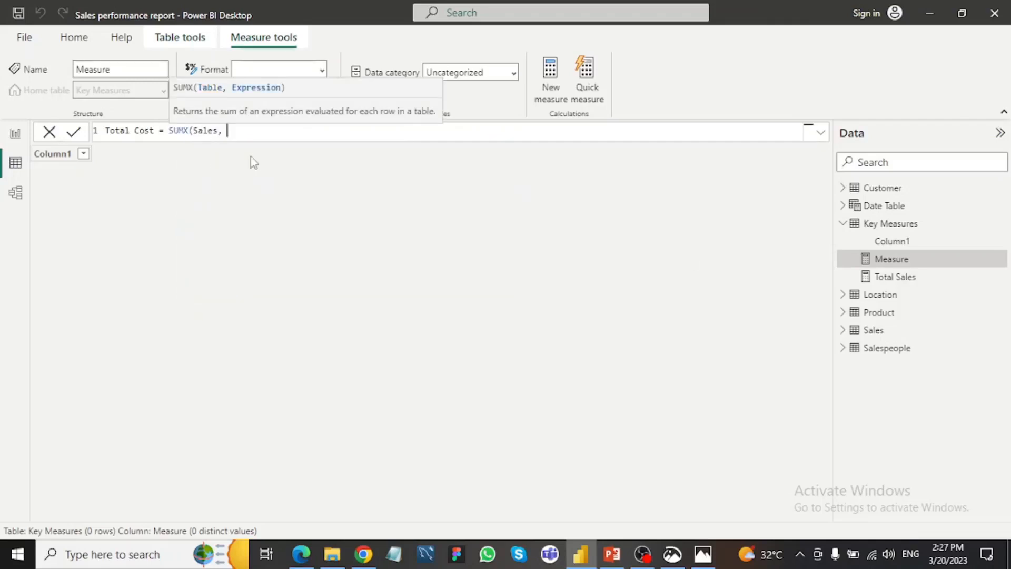
pyautogui.write('sale')
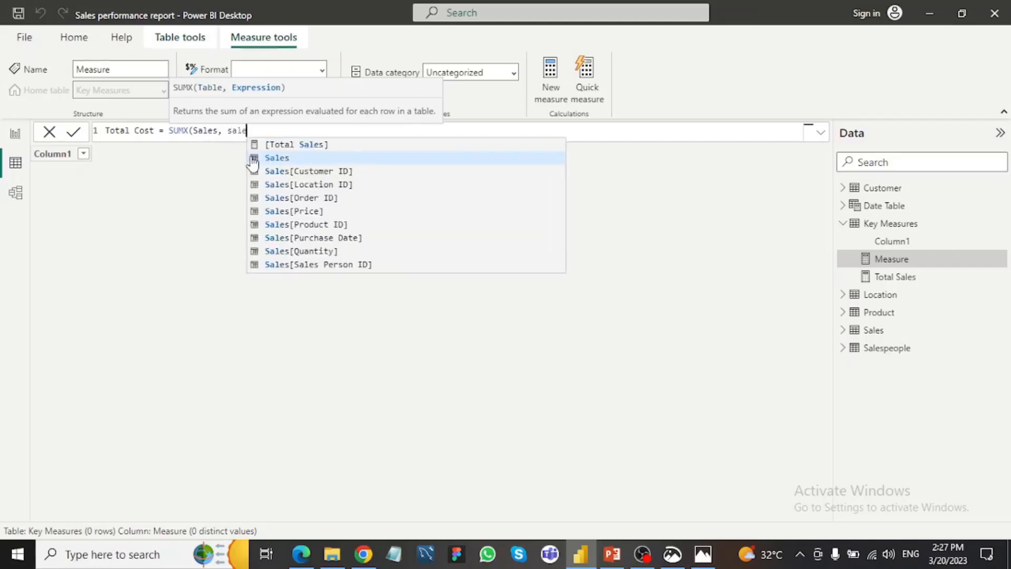
pyautogui.click(284, 251)
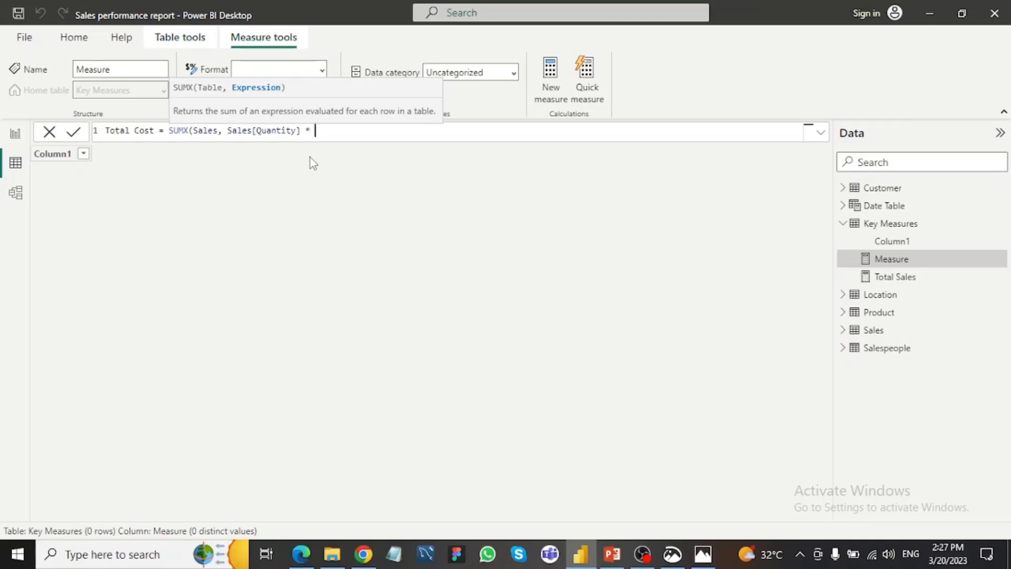
pyautogui.write('RELATED(')
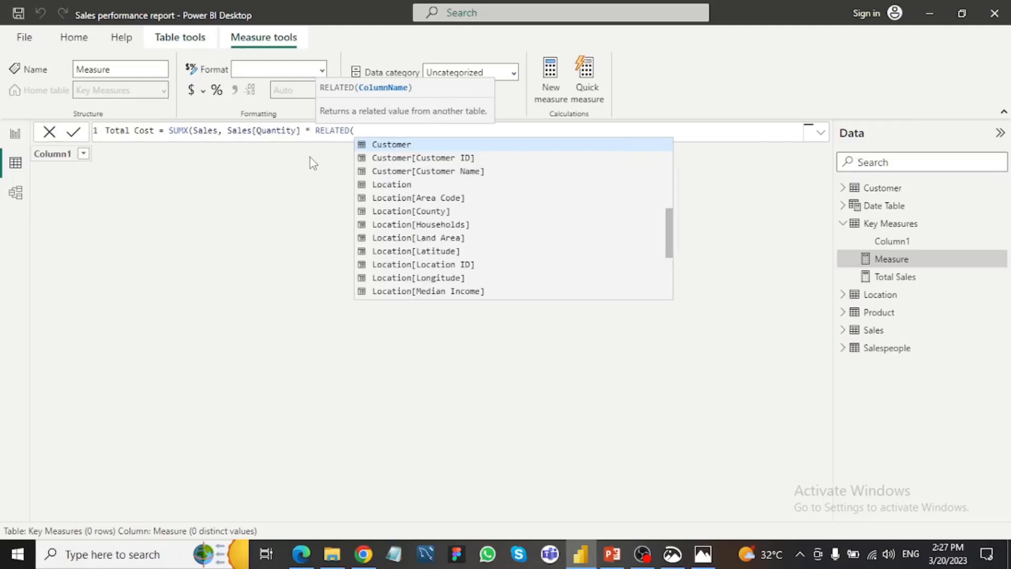
pyautogui.write('proi')
pyautogui.press('BackSpace')
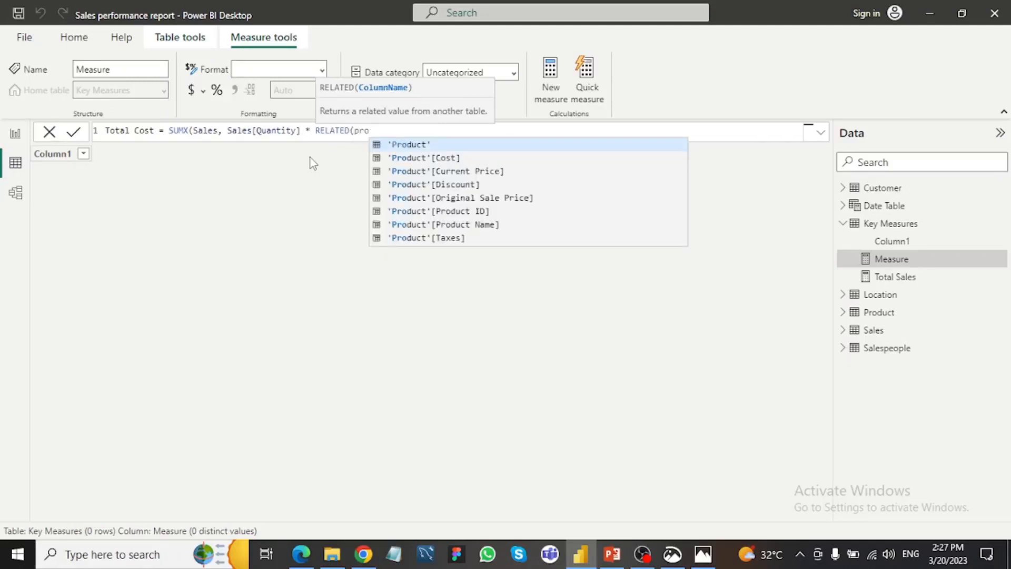
pyautogui.click(409, 157)
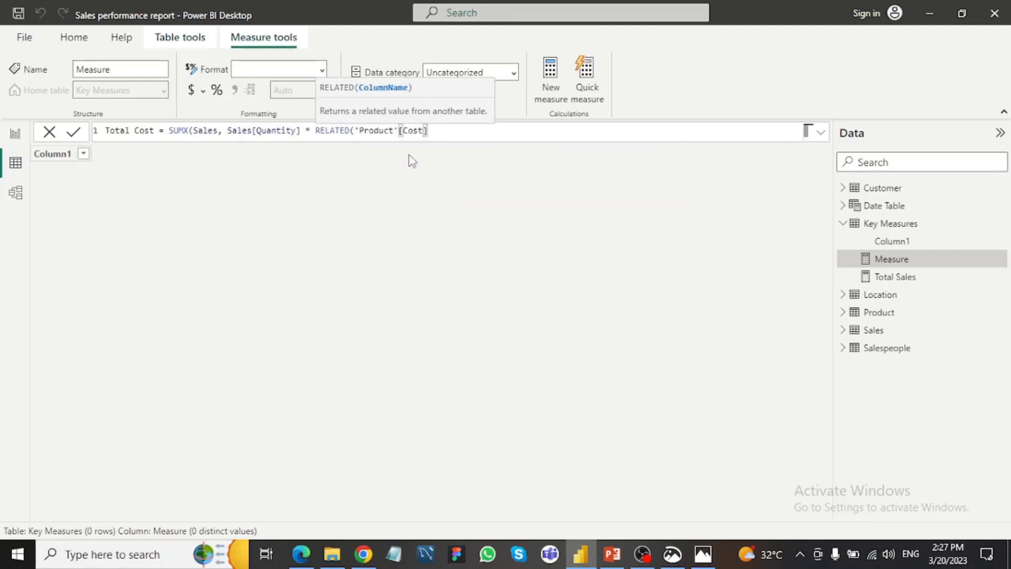
pyautogui.write(')')
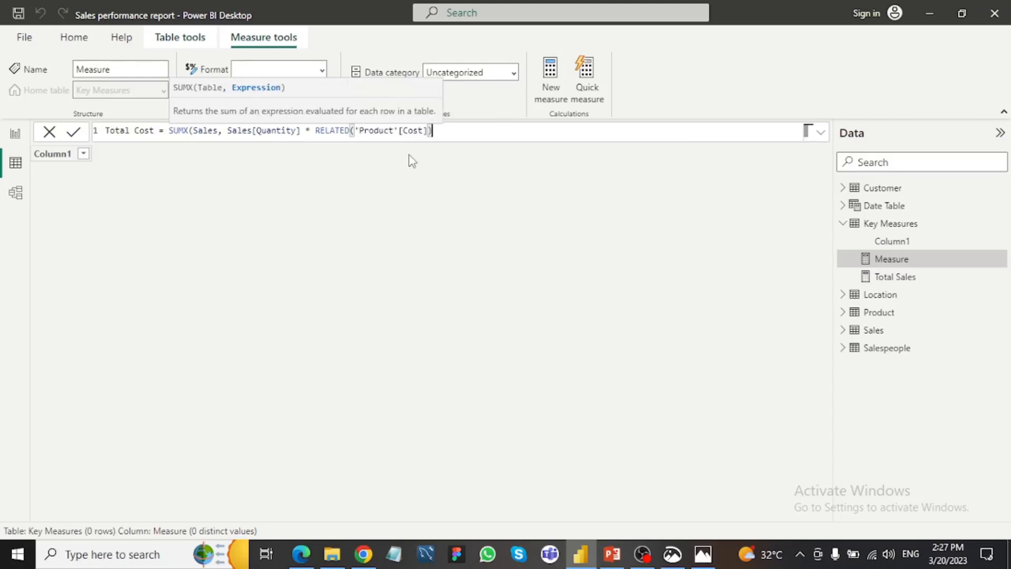
pyautogui.press('Return')
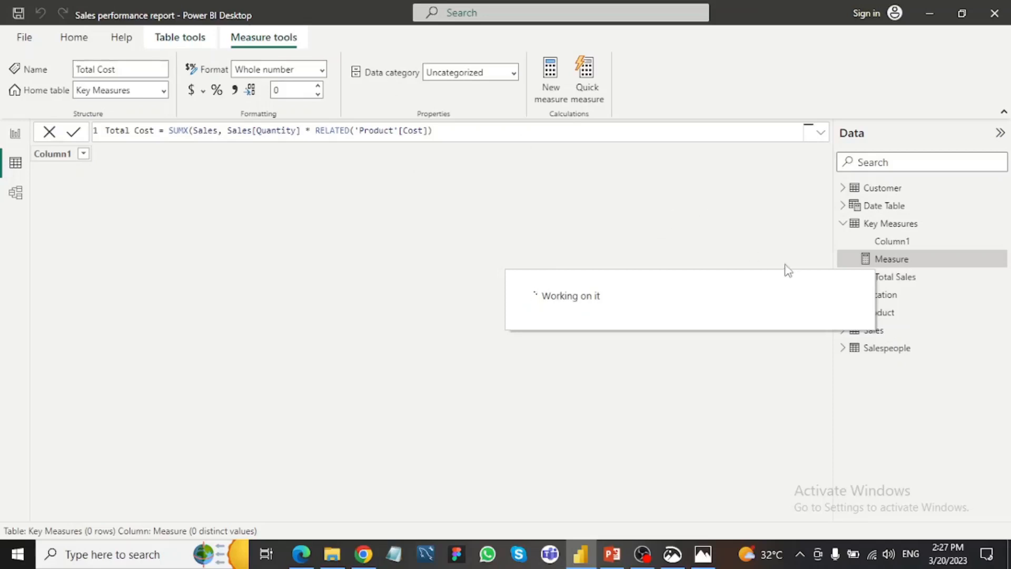
# - Add a Total Profit measure to Key Measures, defined as [Total Sales] - [Total Cost]
pyautogui.rightClick(939, 261)
pyautogui.click(920, 270)
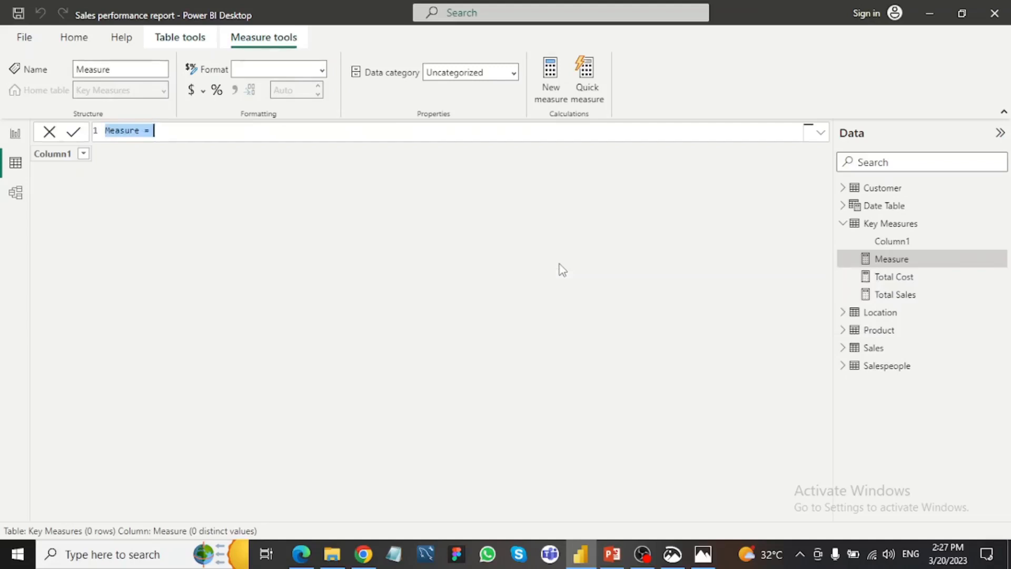
pyautogui.write('Tota')
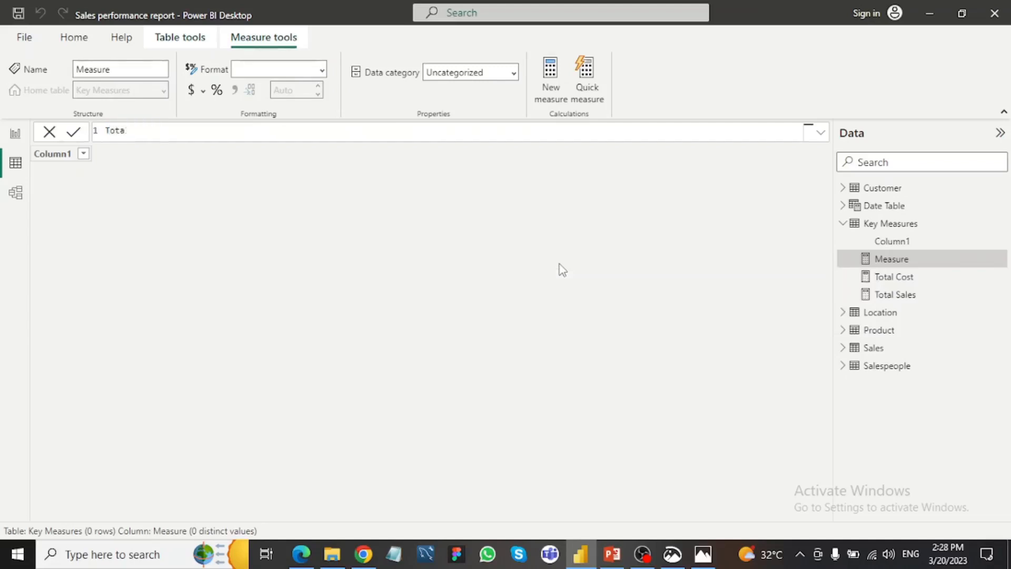
pyautogui.write('l Profit = Total')
pyautogui.write('Sa')
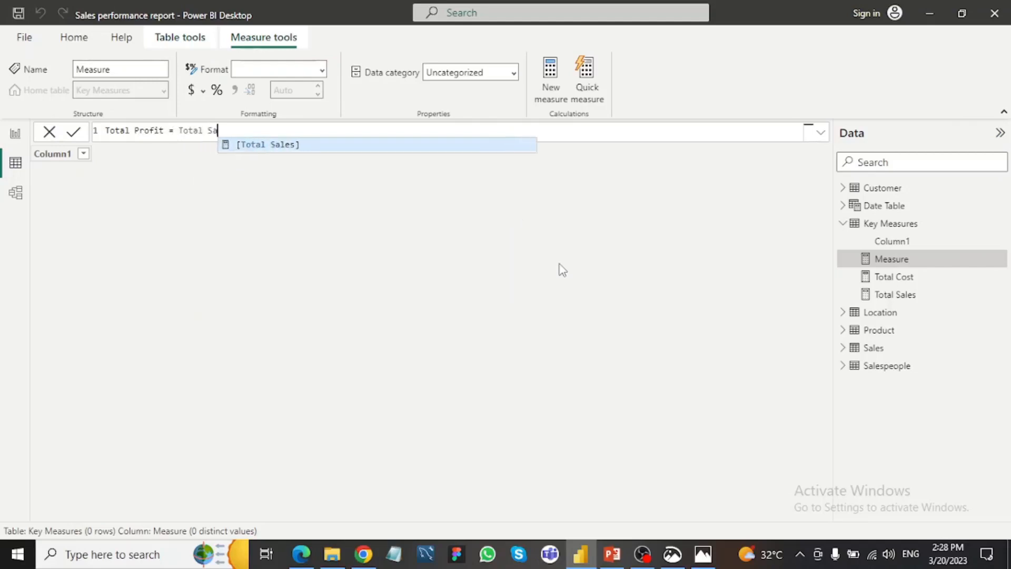
pyautogui.press('Tab')
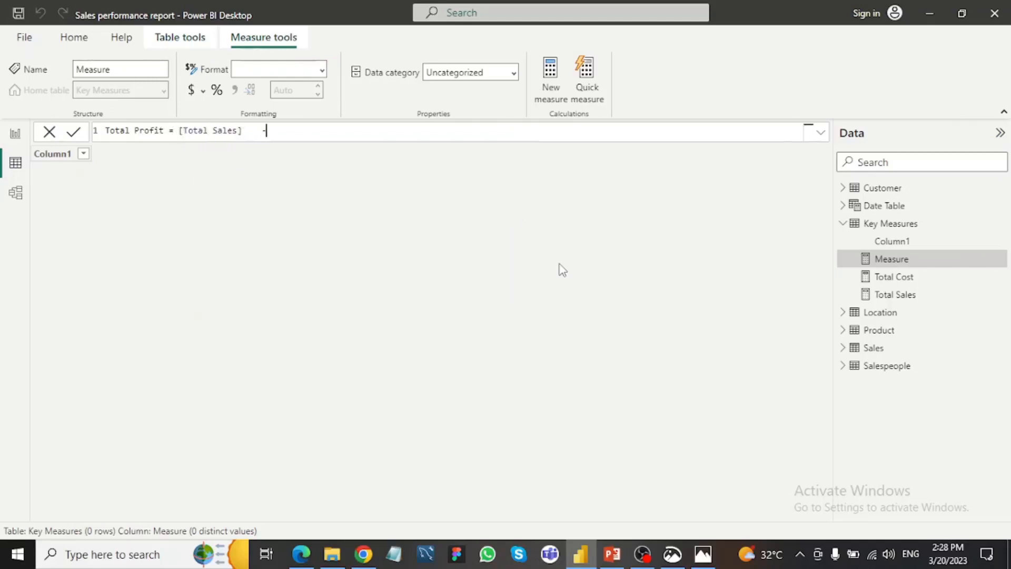
pyautogui.write('Tota')
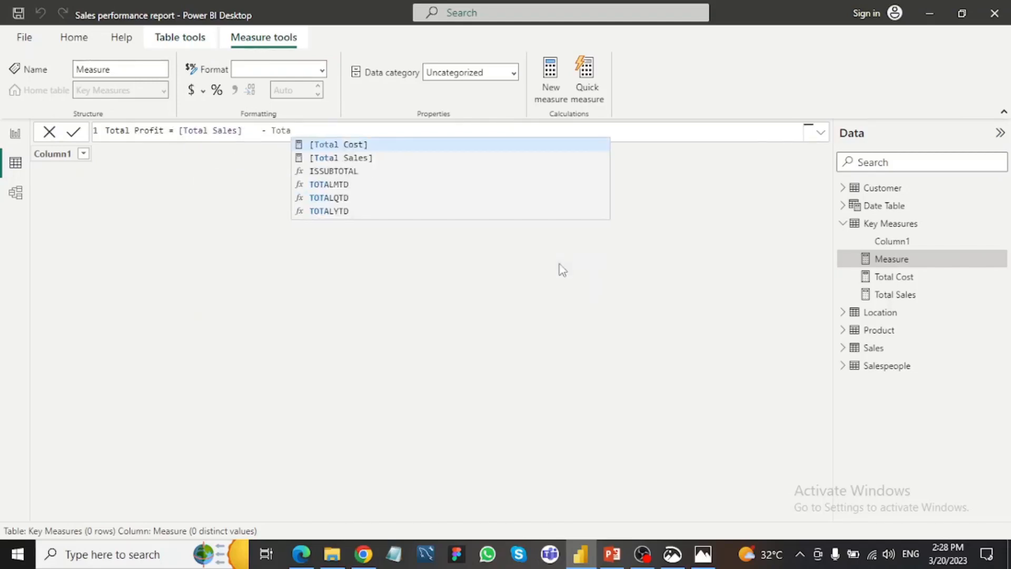
pyautogui.press('Tab')
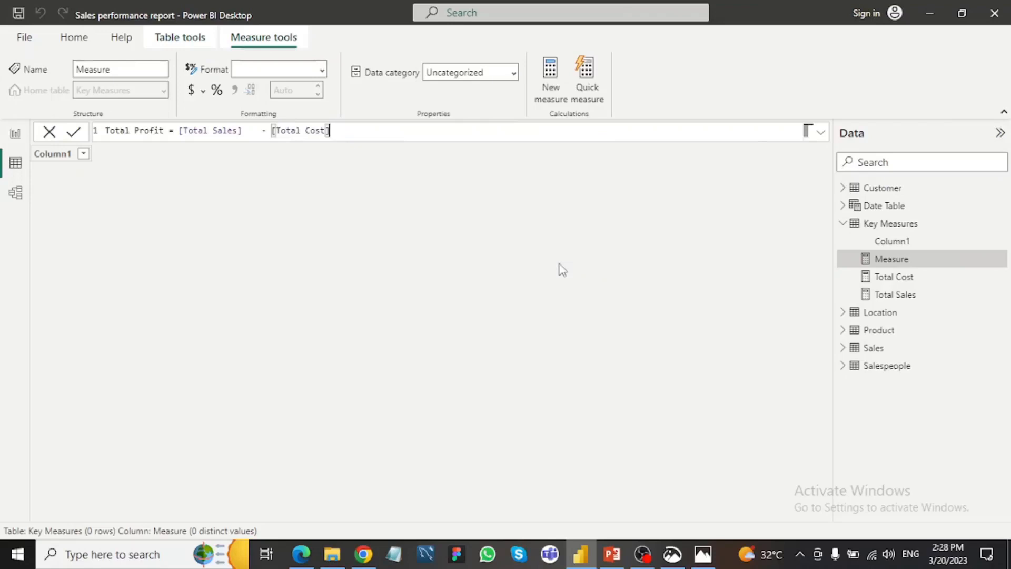
pyautogui.press('Return')
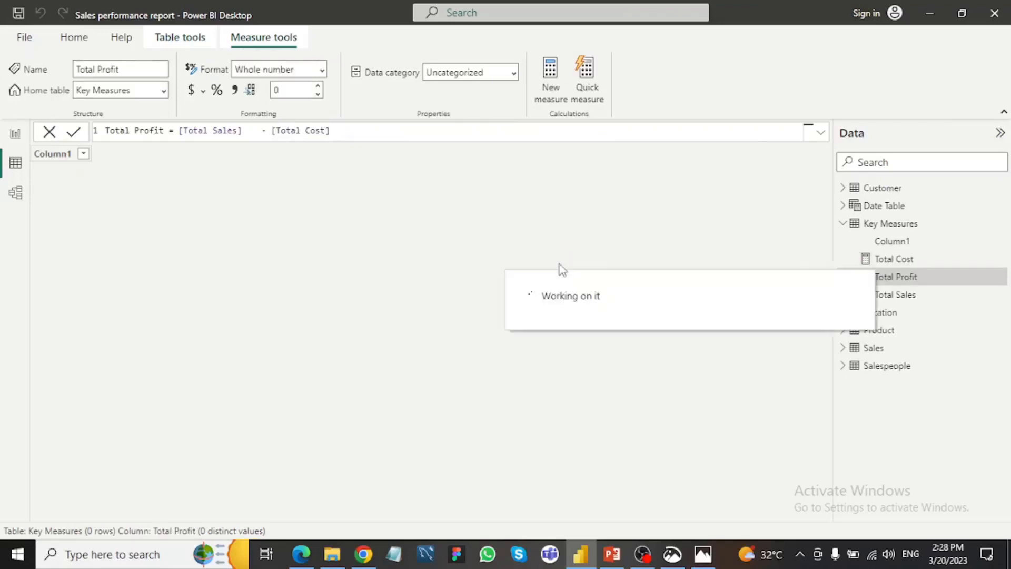
# - Add a Total Quantity Sold measure to Key Measures, defined as SUM(Sales[Quantity])
pyautogui.rightClick(911, 287)
pyautogui.press('Escape')
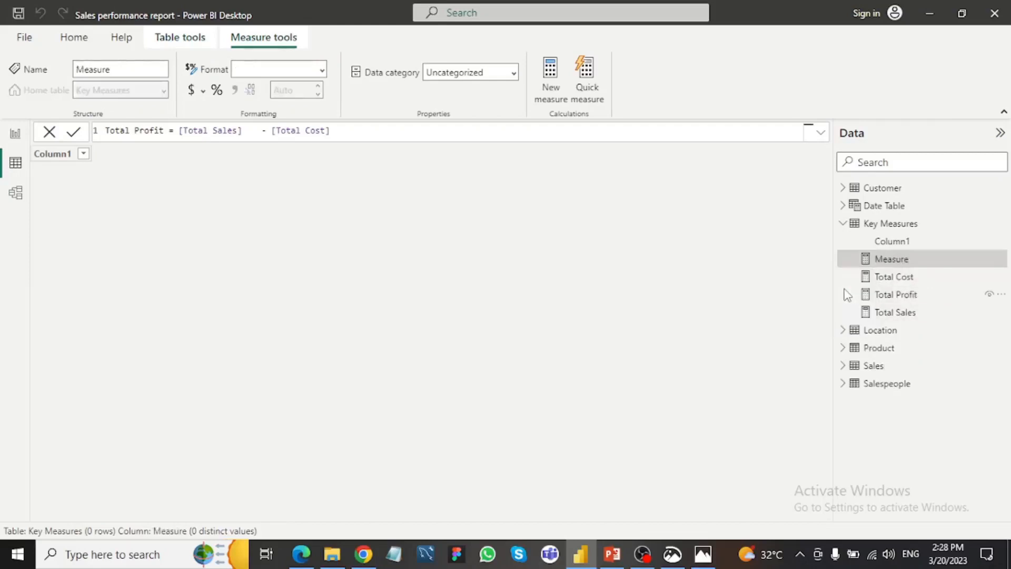
pyautogui.write('To')
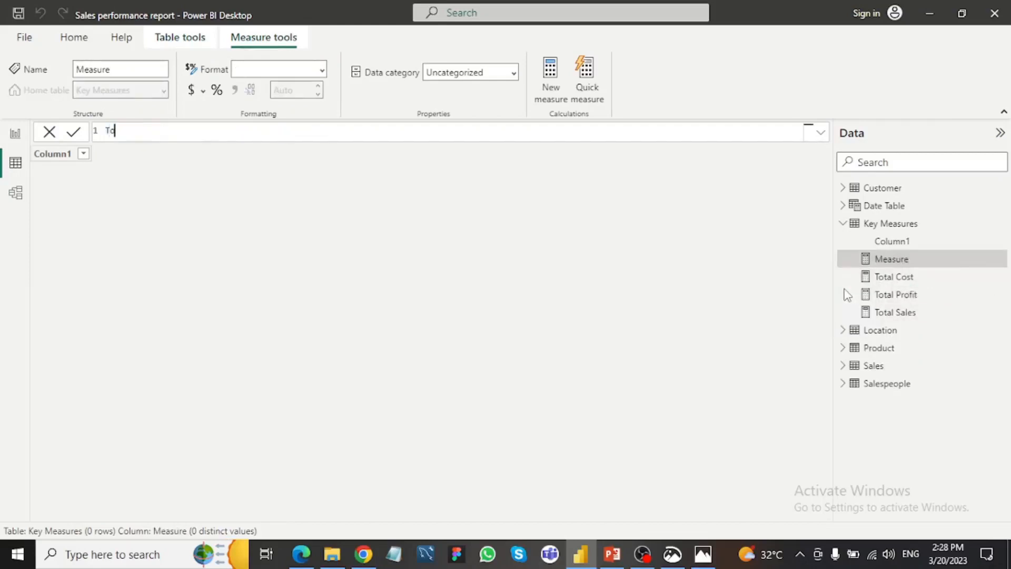
pyautogui.write('tal Quantity Sold')
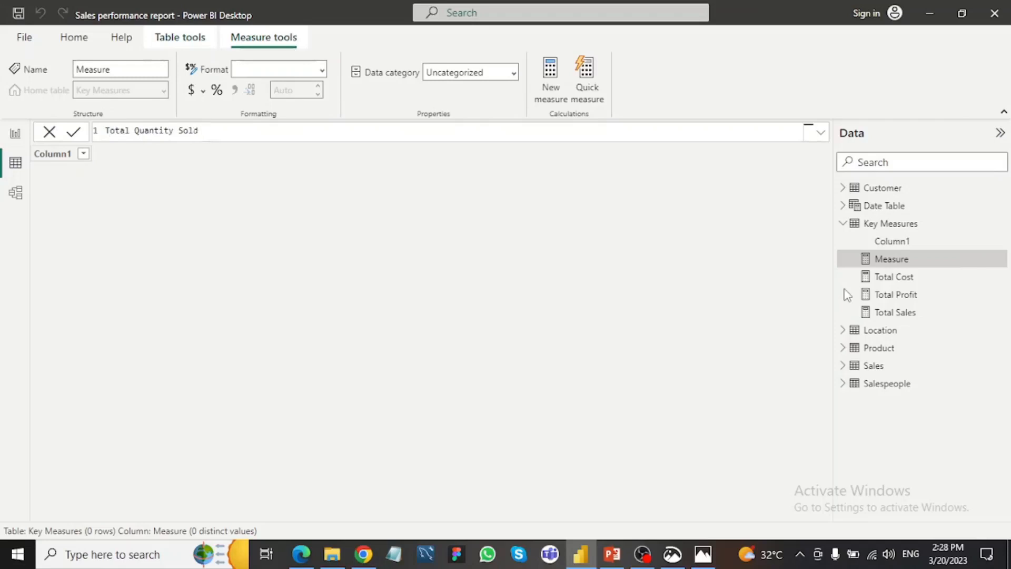
pyautogui.write(' = sum')
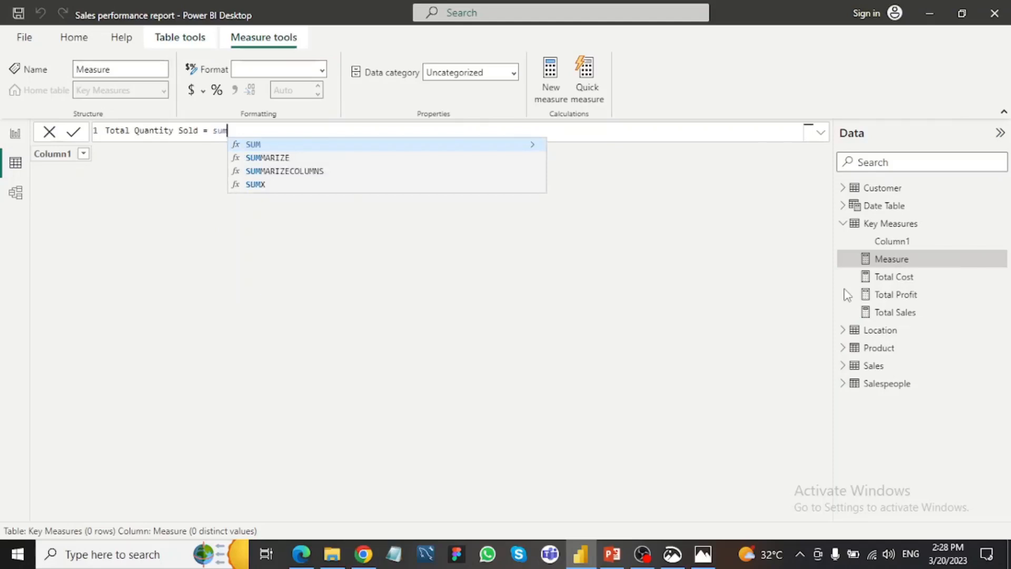
pyautogui.press('Tab')
pyautogui.write('qua')
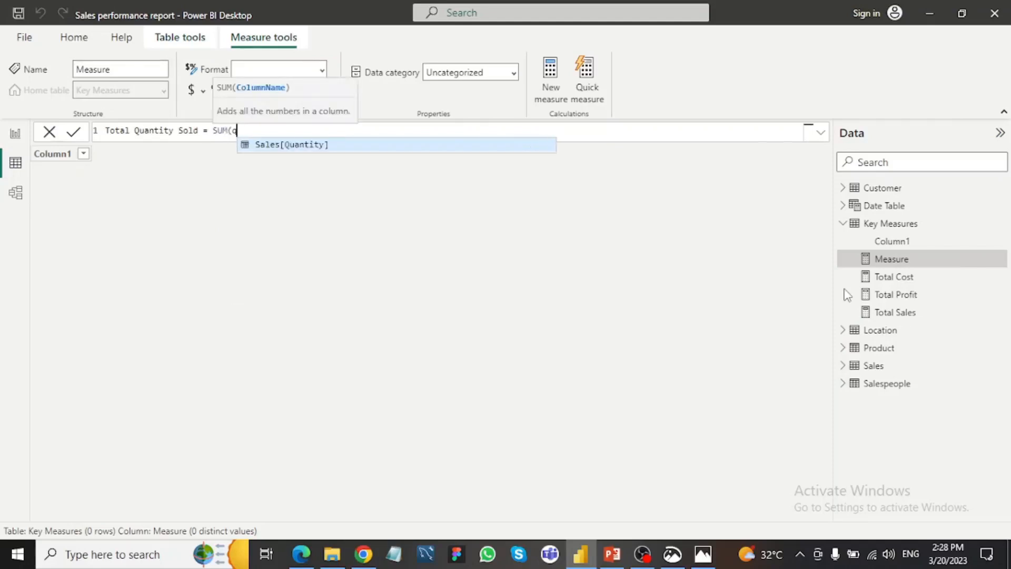
pyautogui.press('Tab')
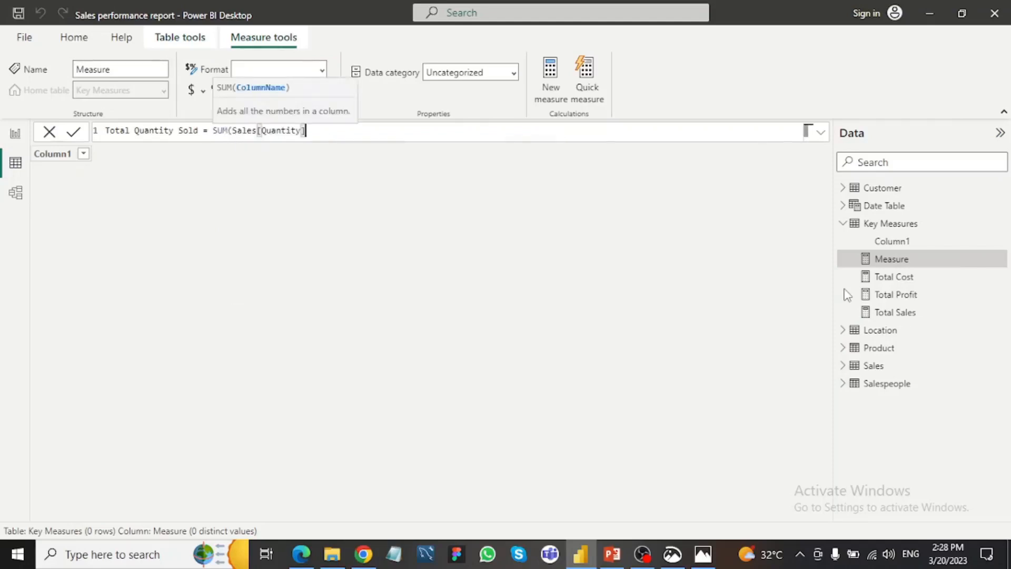
pyautogui.write(')')
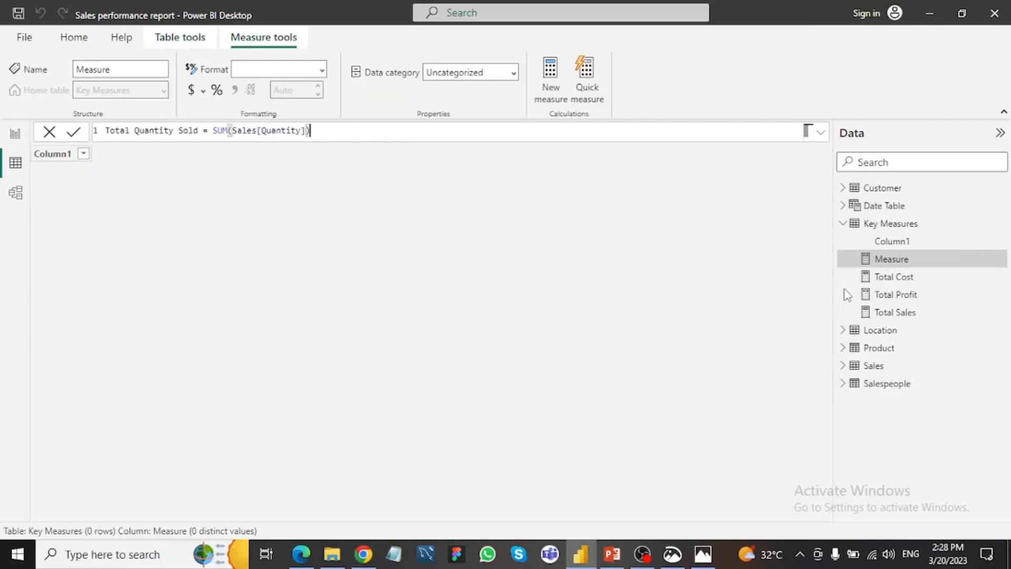
pyautogui.press('Return')
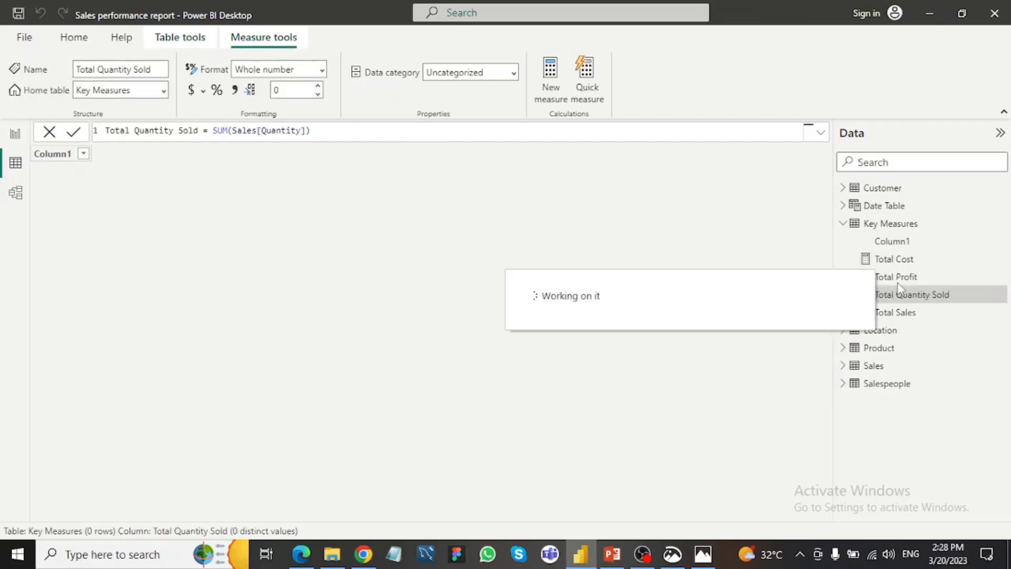
# - Add a Profit Margin measure to Key Measures, defined as DIVIDE([Total Profit],[Total Sales], 0)
pyautogui.rightClick(900, 299)
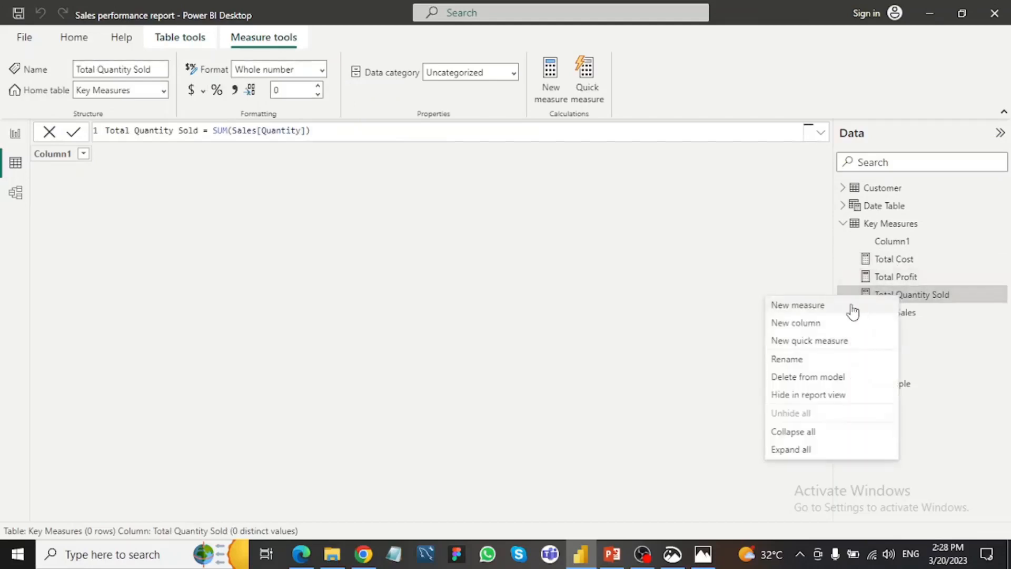
pyautogui.press('Escape')
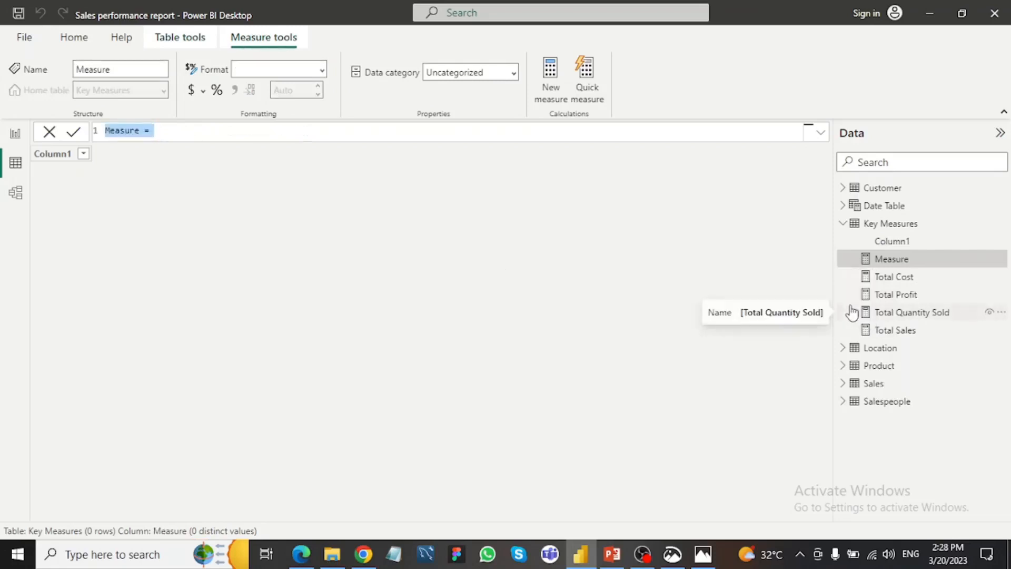
pyautogui.write('Profi')
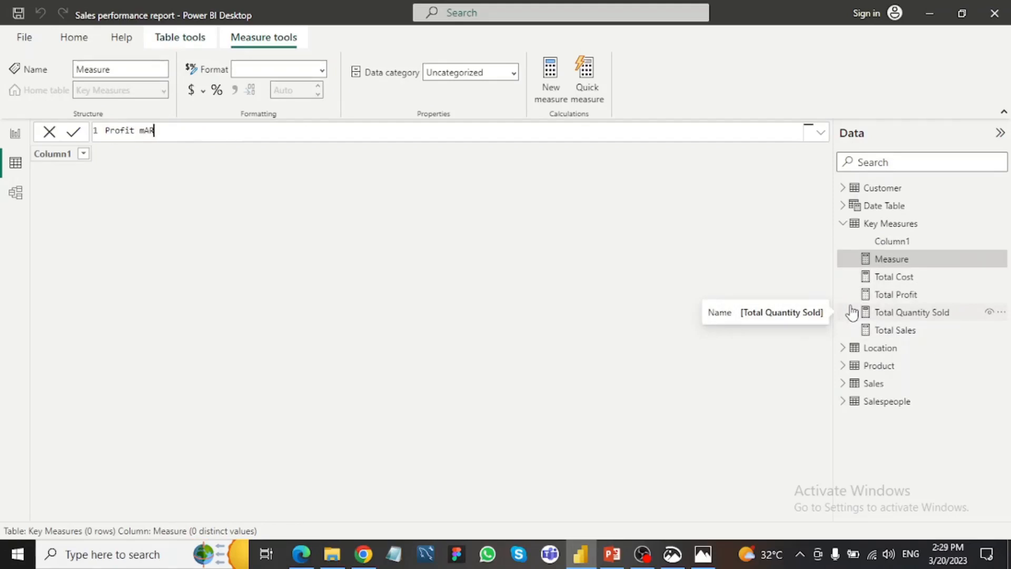
pyautogui.write('t Mar')
pyautogui.write('d')
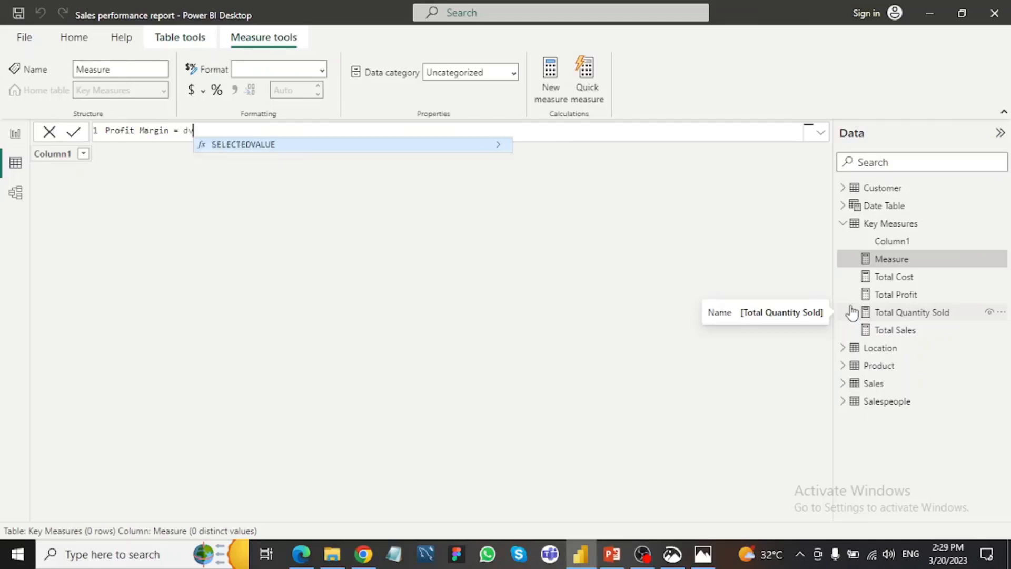
pyautogui.write('iv')
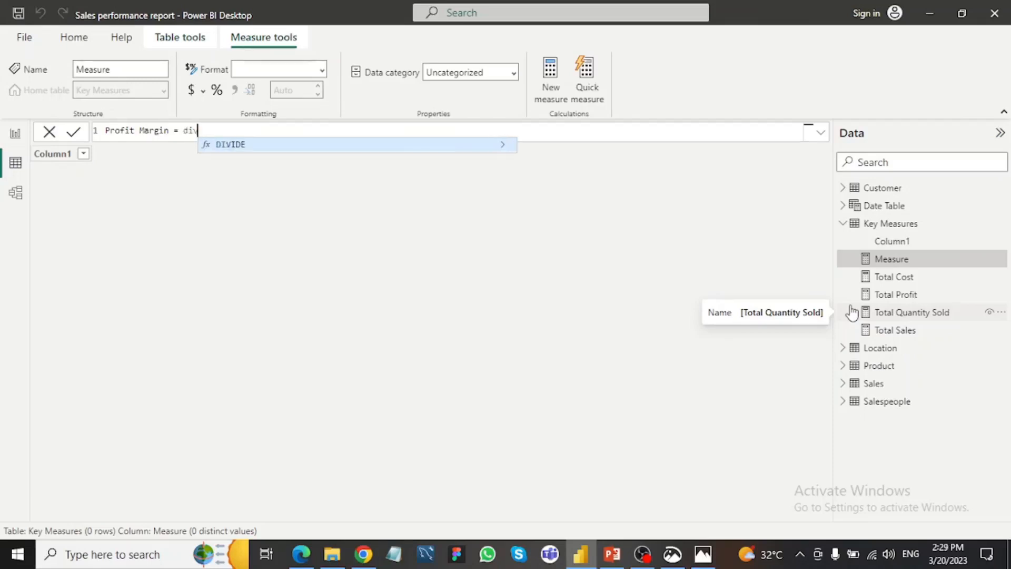
pyautogui.press('Tab')
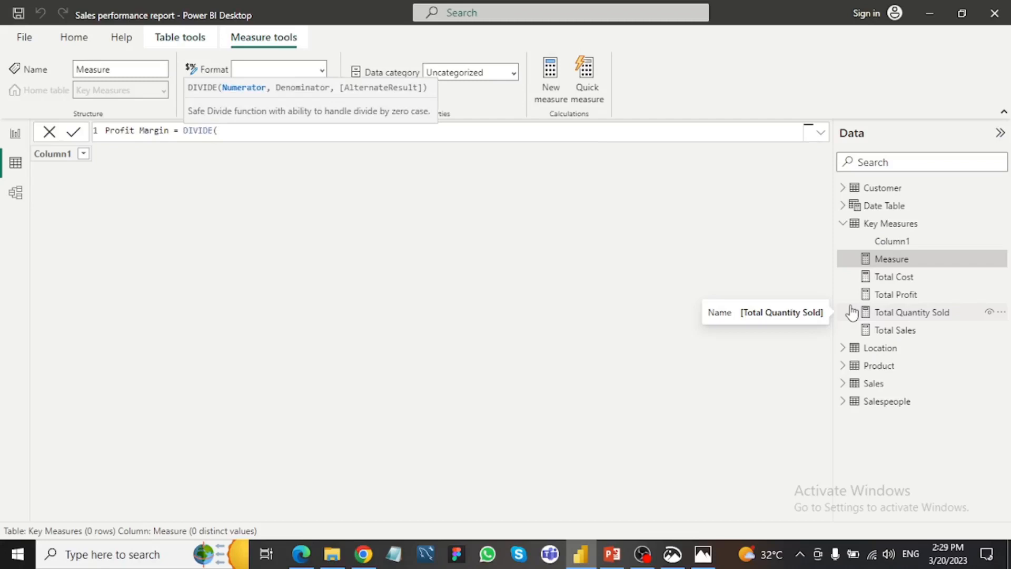
pyautogui.write('tot')
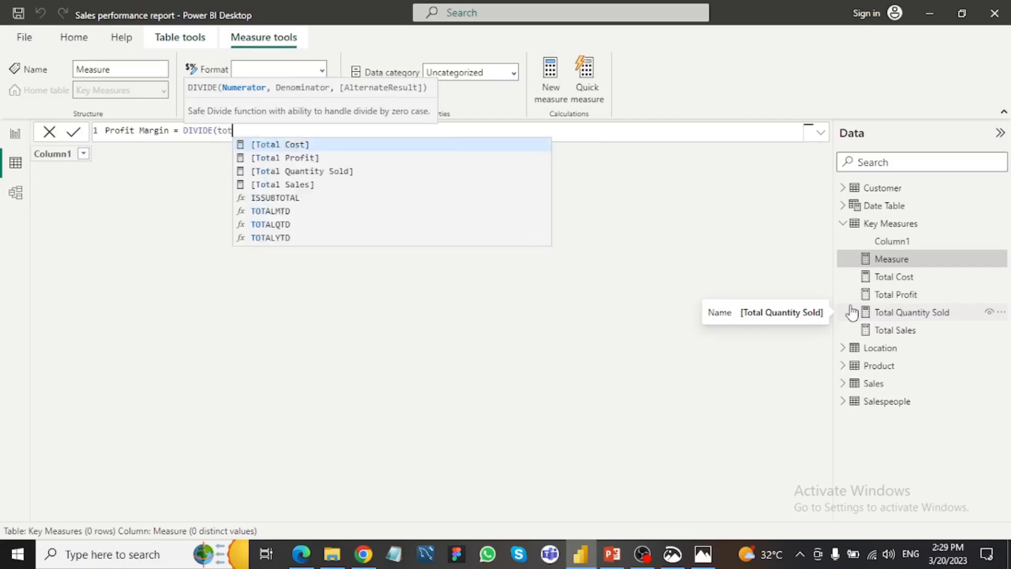
pyautogui.click(303, 158)
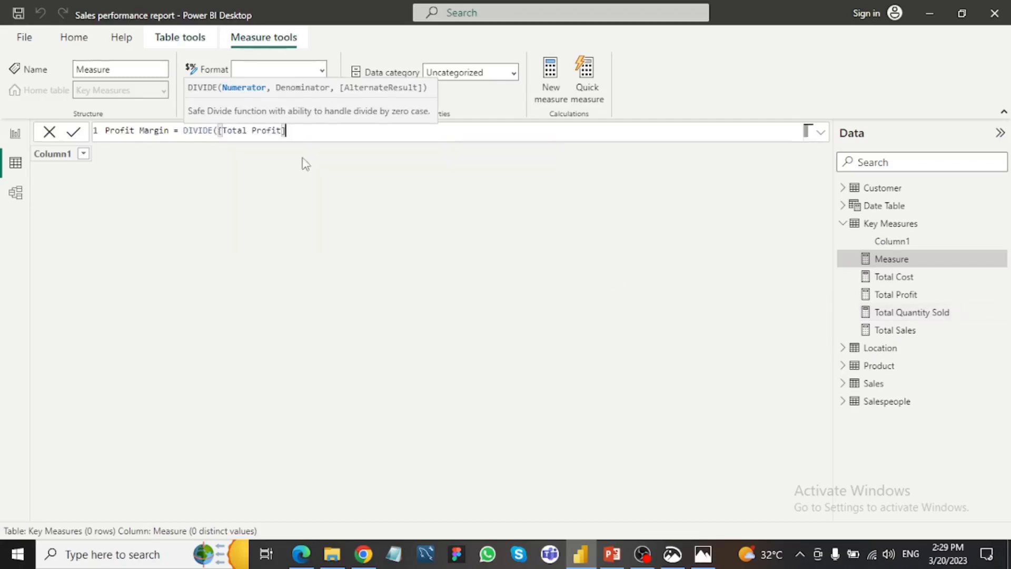
pyautogui.write(',tot')
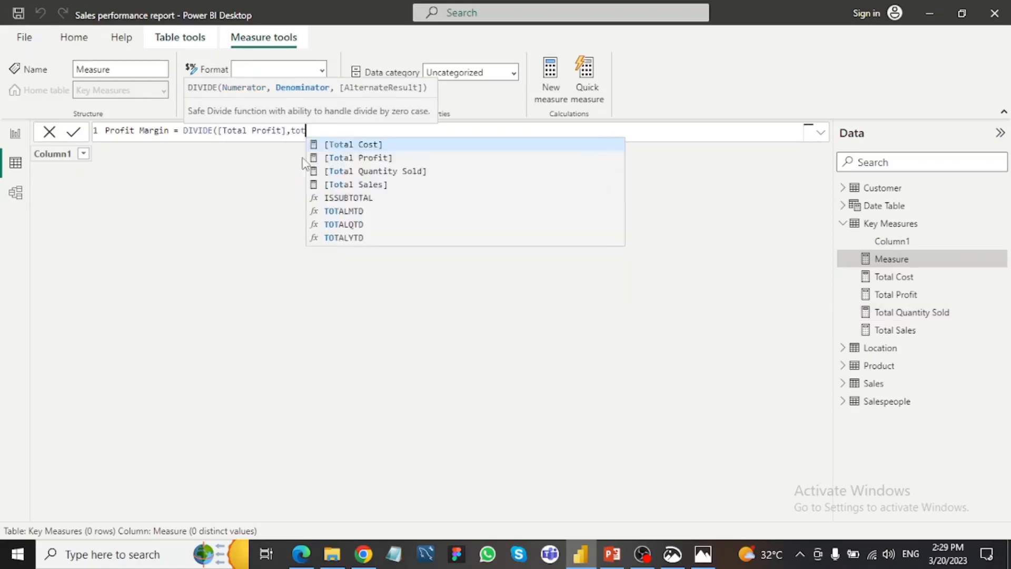
pyautogui.click(333, 184)
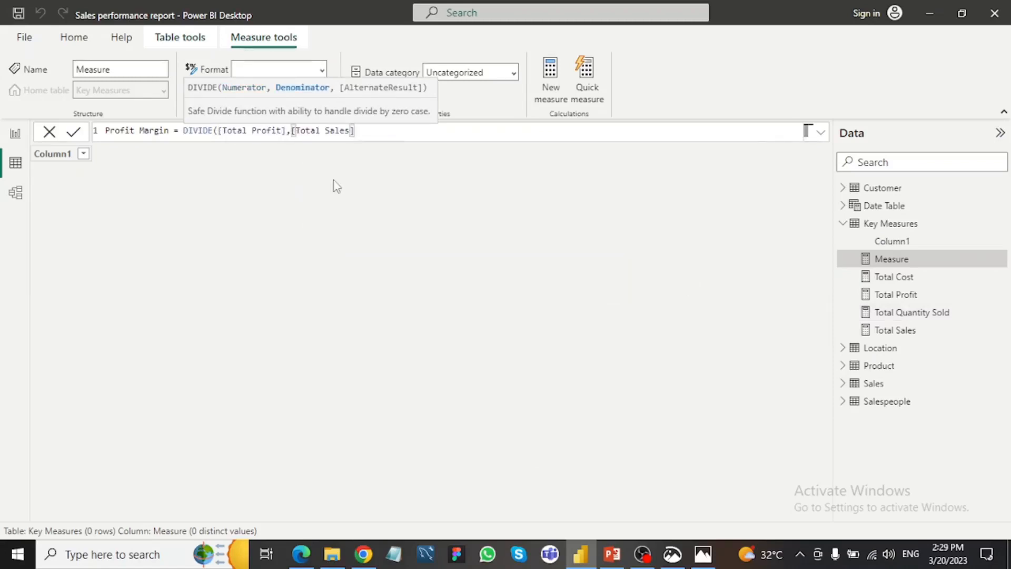
pyautogui.write(', 0 )')
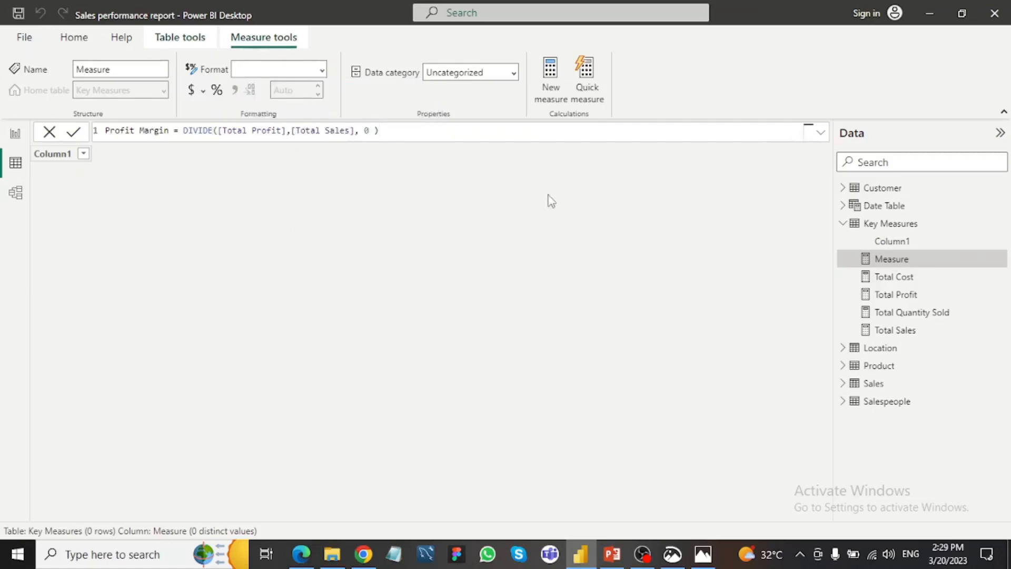
pyautogui.press('Return')
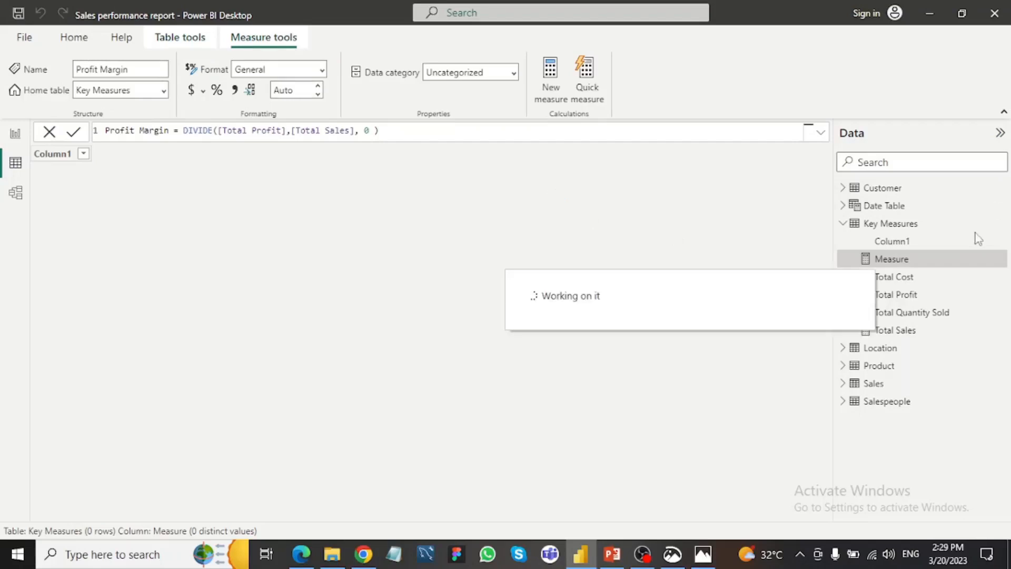
# - Delete the empty Column1 of the Key Measures table from the model
pyautogui.rightClick(914, 248)
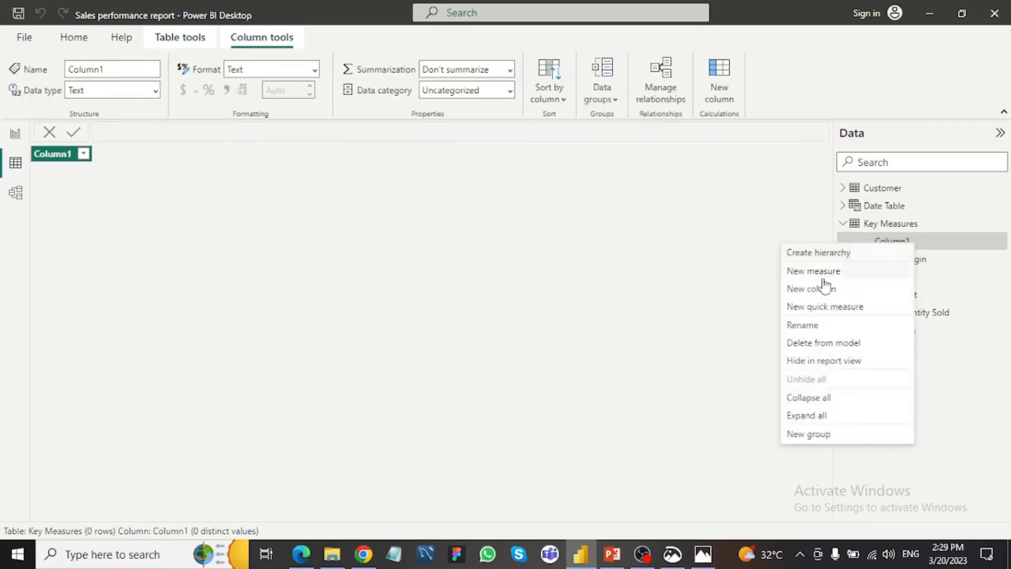
pyautogui.click(831, 343)
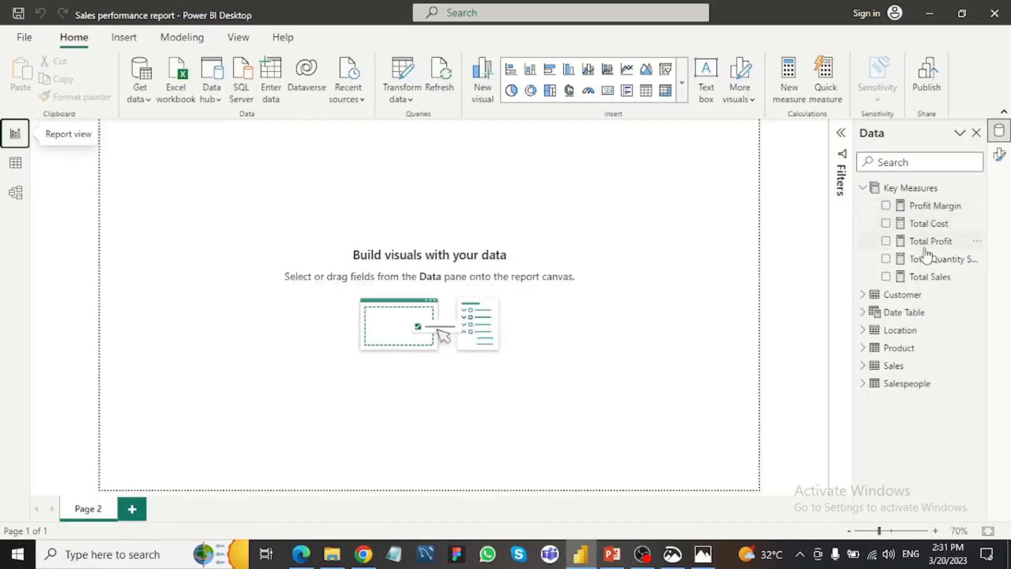
# - Insert a card visual showing Total Sales on the report page and set its height to 65 and width to 169
pyautogui.click(608, 92)
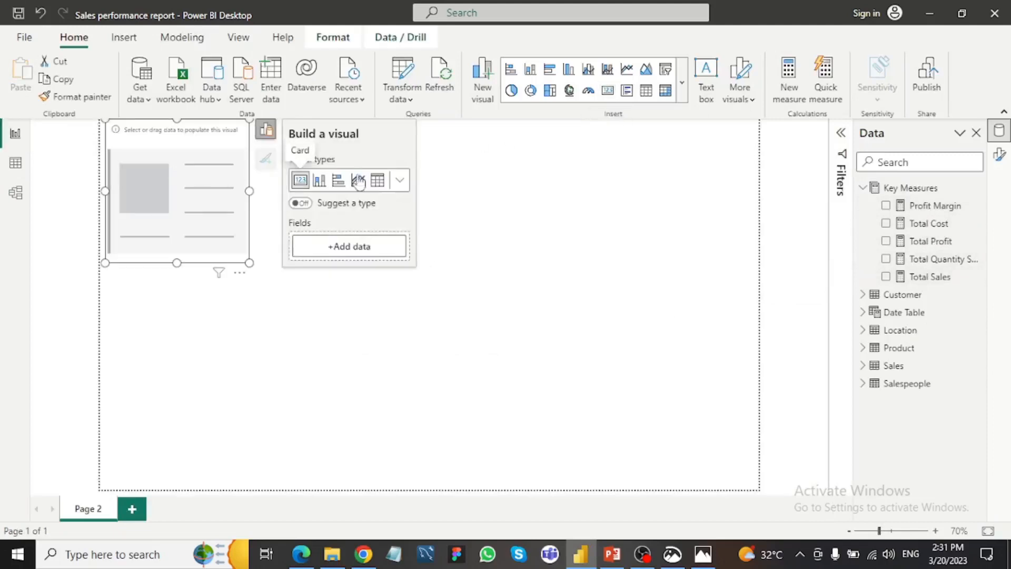
pyautogui.click(927, 276)
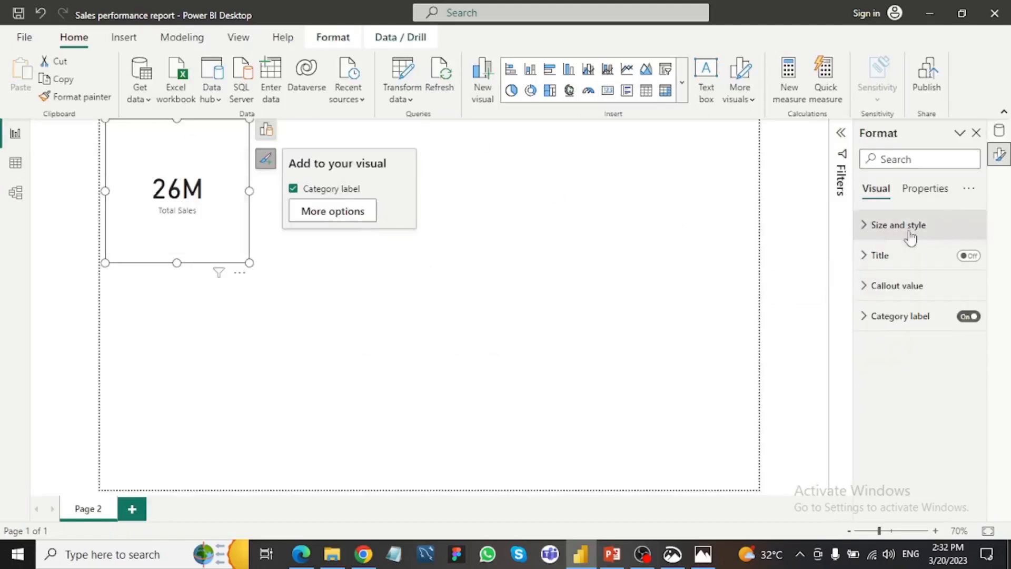
pyautogui.click(865, 227)
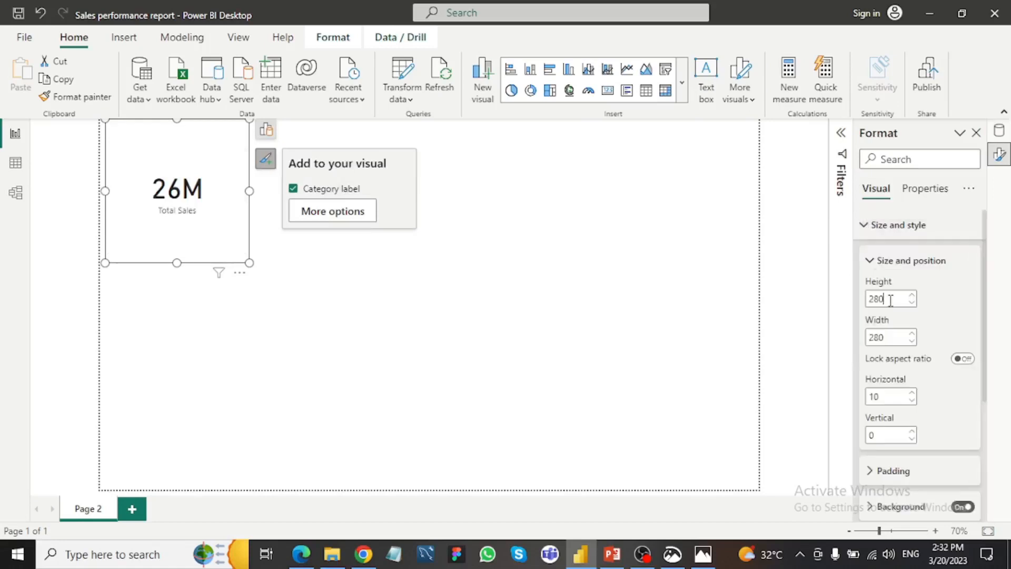
pyautogui.moveTo(890, 300); pyautogui.dragTo(837, 313)
pyautogui.write('65')
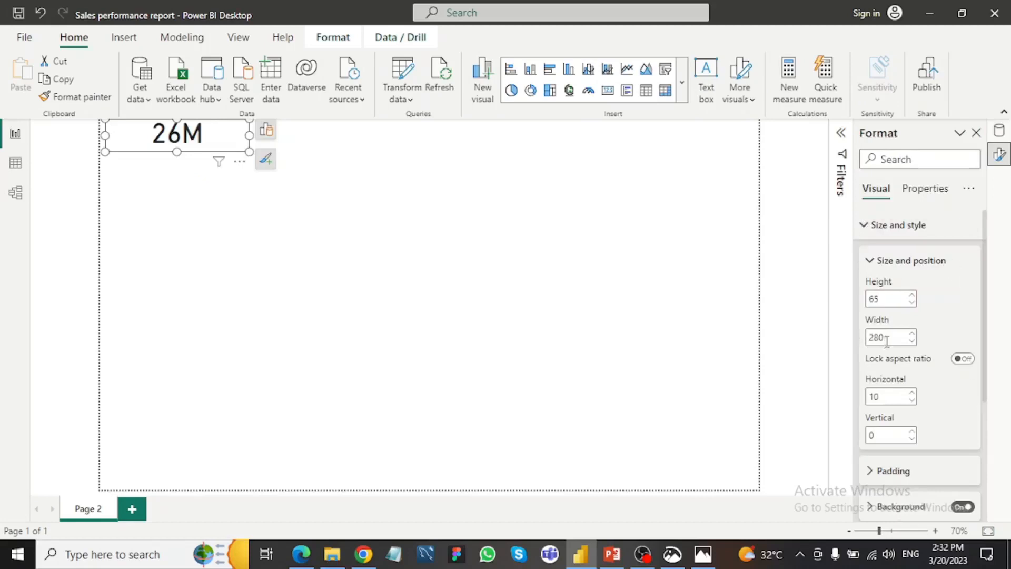
pyautogui.moveTo(889, 339); pyautogui.dragTo(854, 344)
pyautogui.write('16')
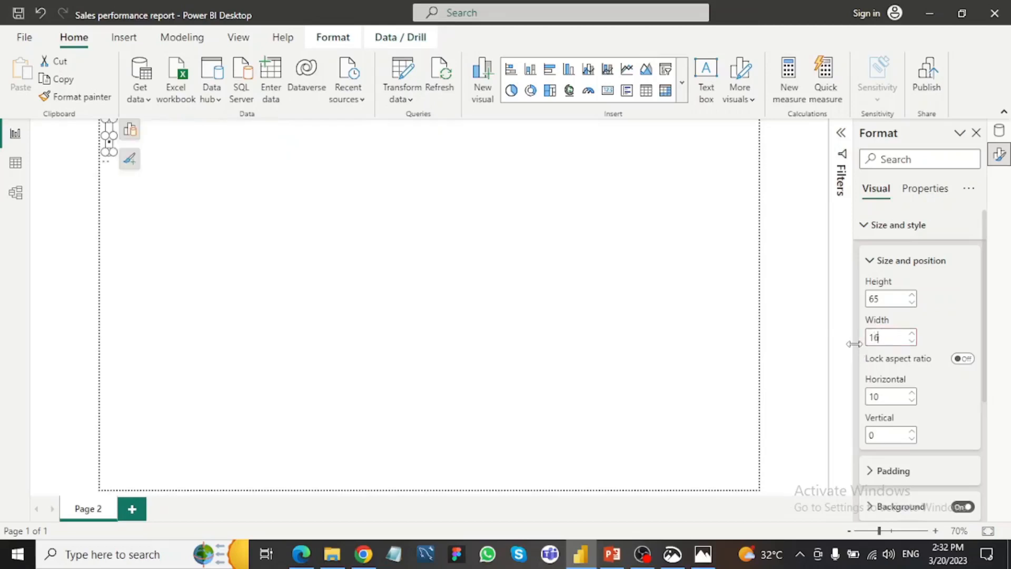
pyautogui.write('9')
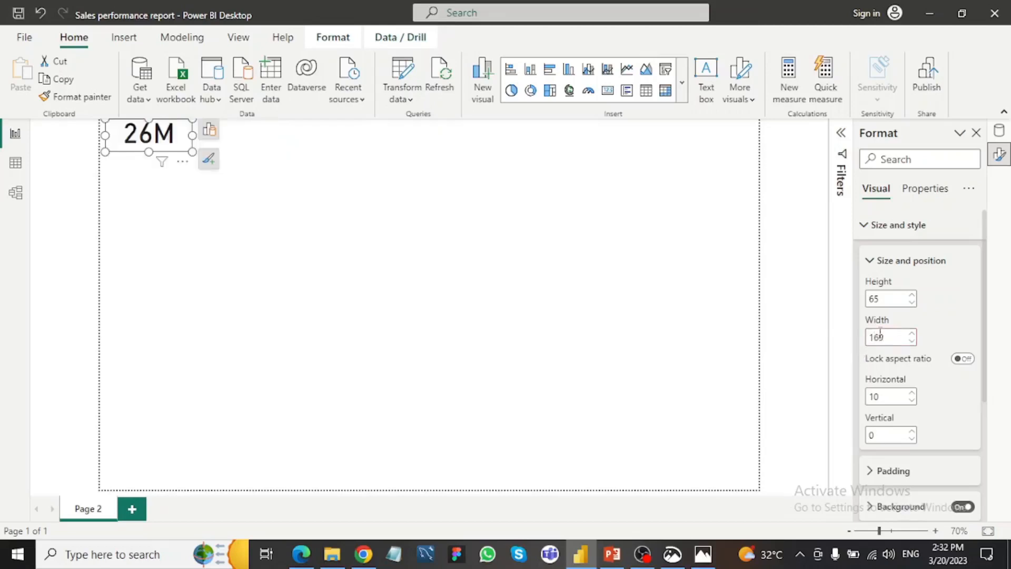
# - Set the callout value font size of the Total Sales card to 20
pyautogui.click(863, 230)
pyautogui.click(862, 287)
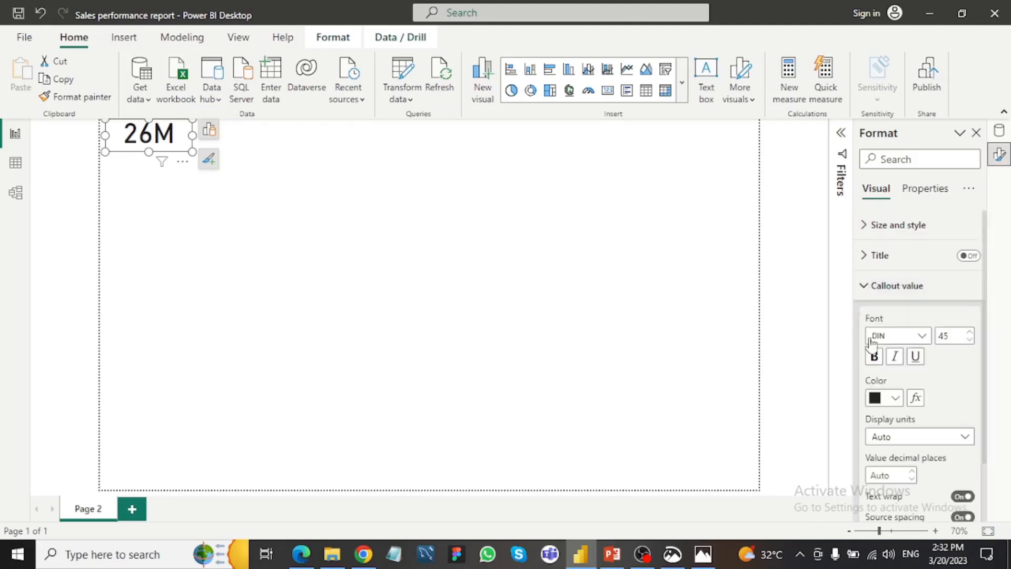
pyautogui.moveTo(952, 335); pyautogui.dragTo(941, 337)
pyautogui.write('20')
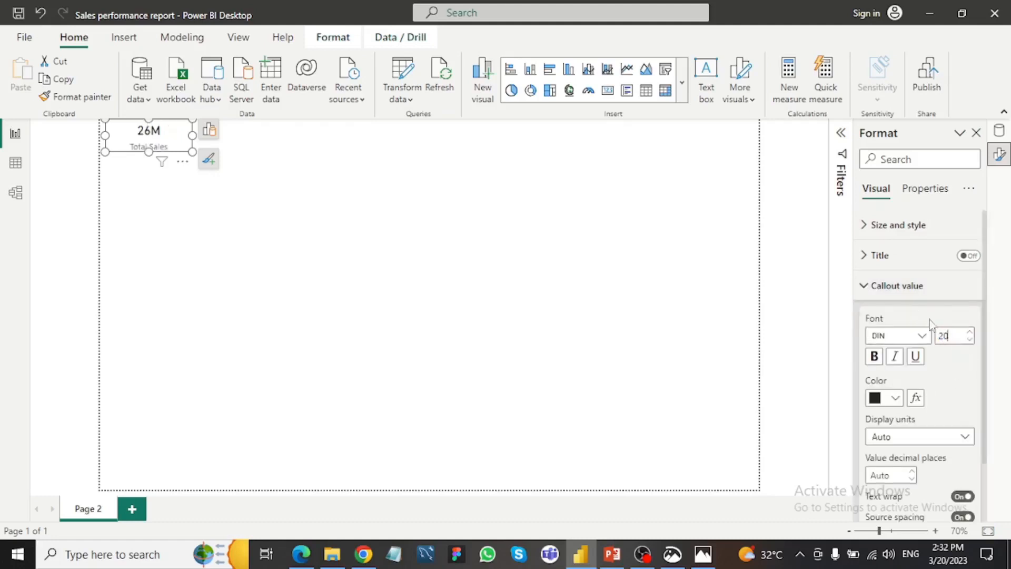
pyautogui.scroll(-2, 889, 403)
pyautogui.scroll(2, 874, 389)
pyautogui.scroll(-2, 874, 390)
pyautogui.scroll(1, 866, 233)
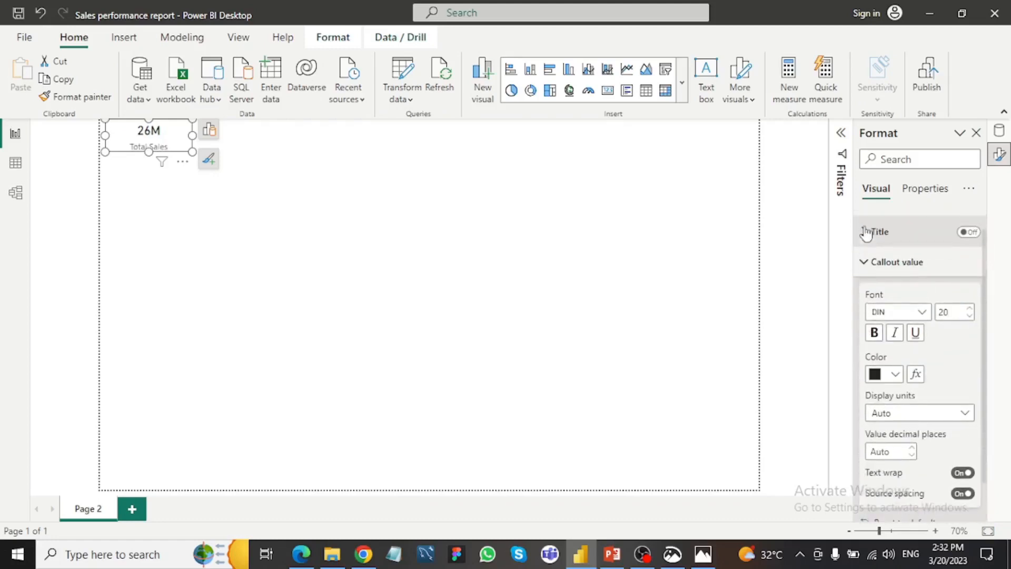
# - Set the category label font size of the Total Sales card to 10 and deselect the card
pyautogui.click(865, 266)
pyautogui.click(870, 317)
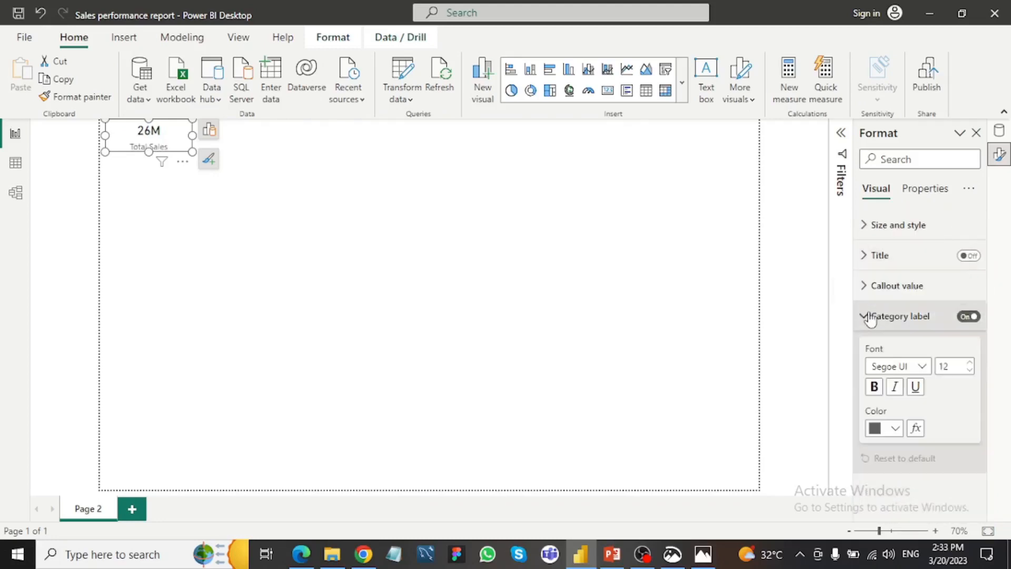
pyautogui.doubleClick(953, 365)
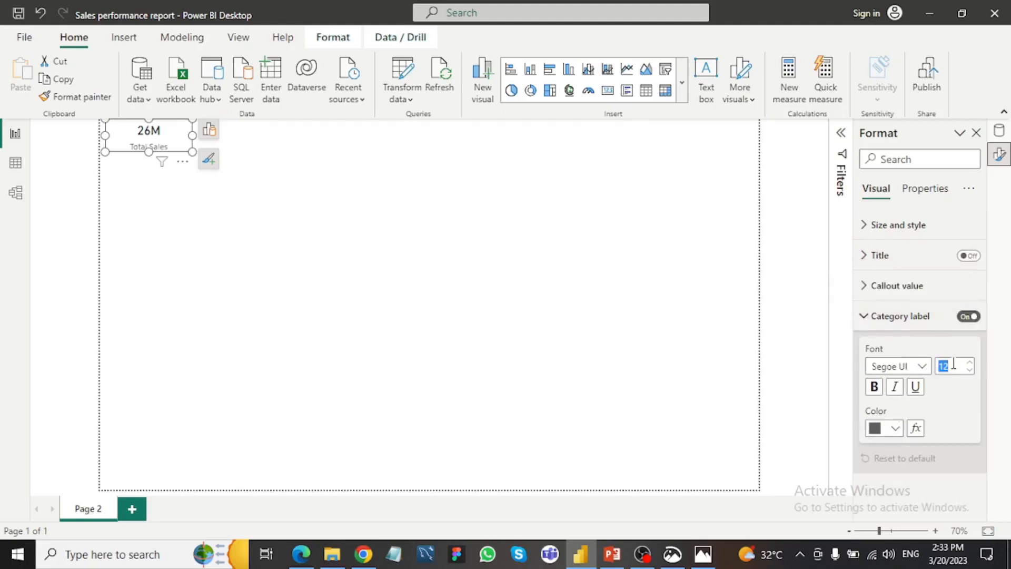
pyautogui.write('10')
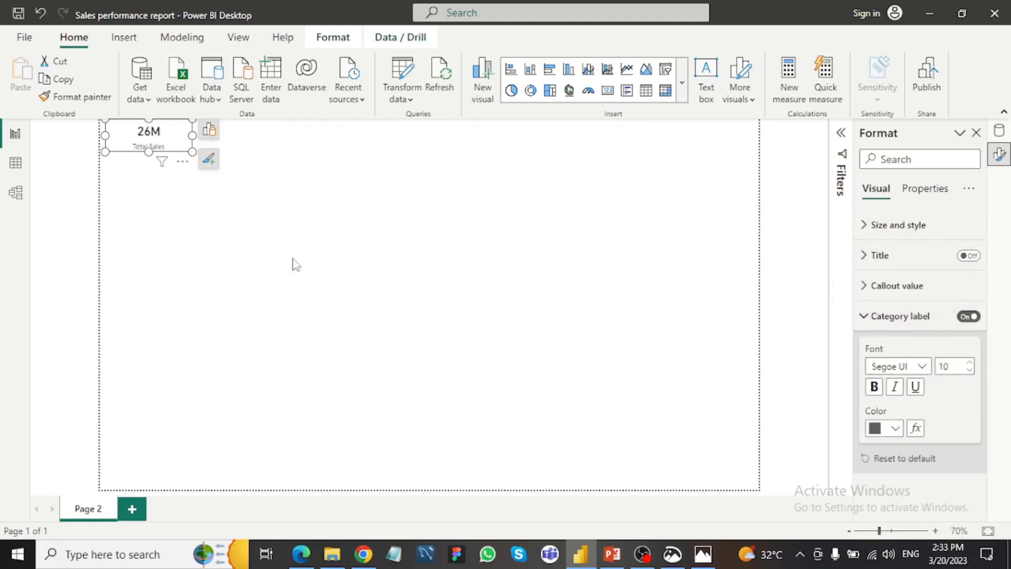
pyautogui.click(218, 243)
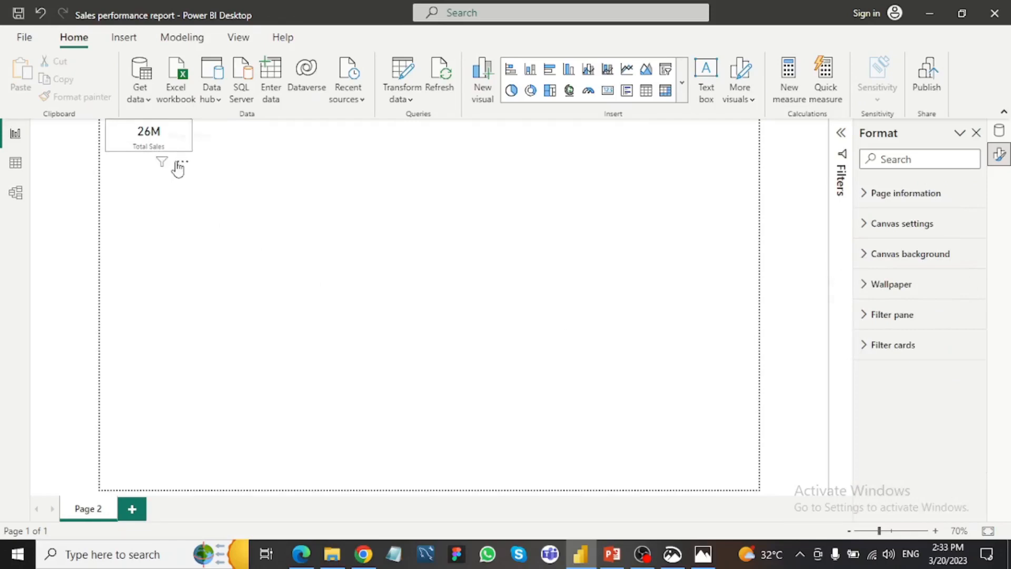
# - Move the Total Sales card away from the page corner, narrow it, and stack three copies of it in a column underneath
pyautogui.moveTo(179, 162); pyautogui.dragTo(227, 209)
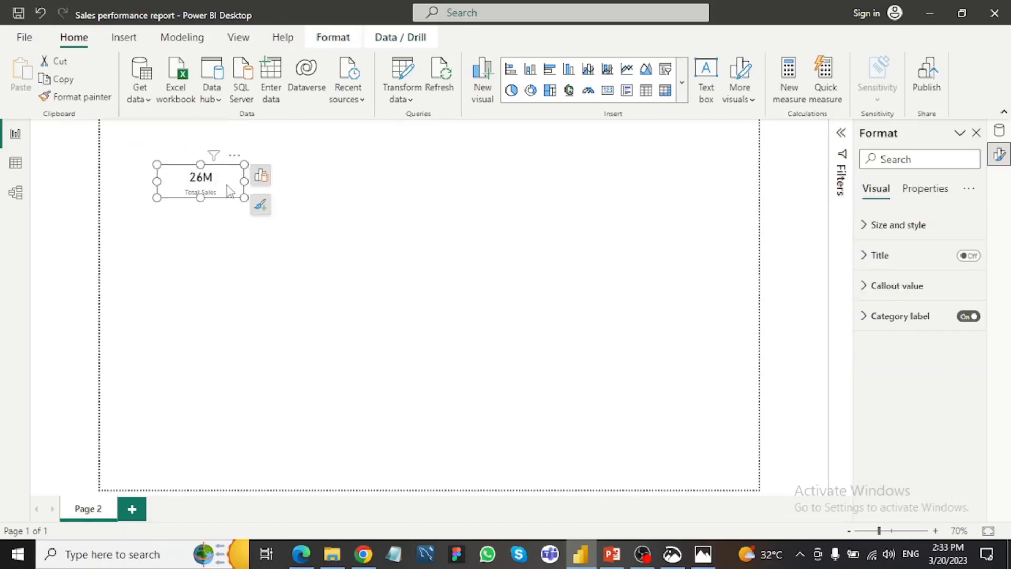
pyautogui.moveTo(156, 181); pyautogui.dragTo(180, 185)
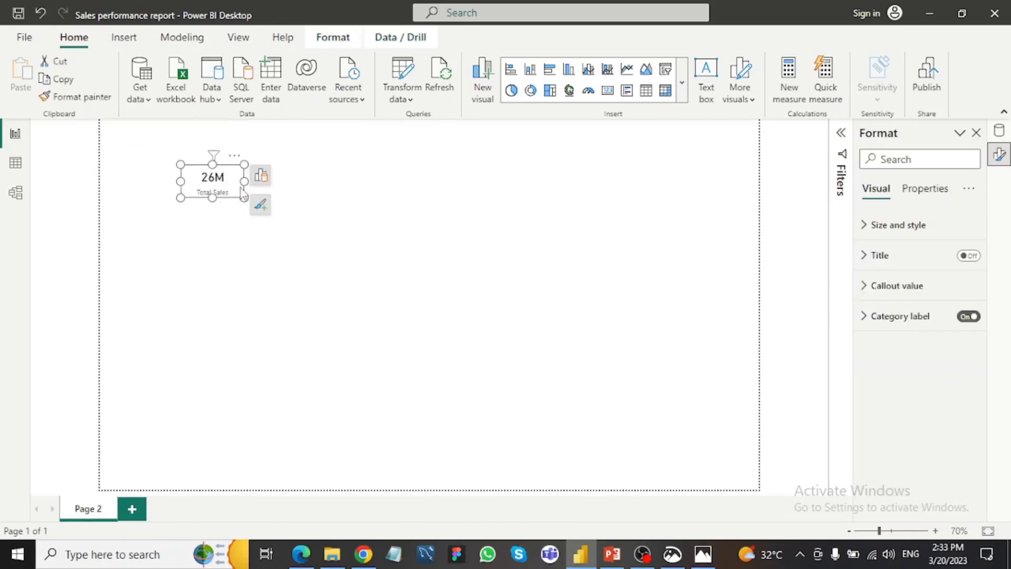
pyautogui.hotkey('ctrl', 'c')
pyautogui.hotkey('ctrl', 'v')
pyautogui.moveTo(243, 194); pyautogui.dragTo(240, 227)
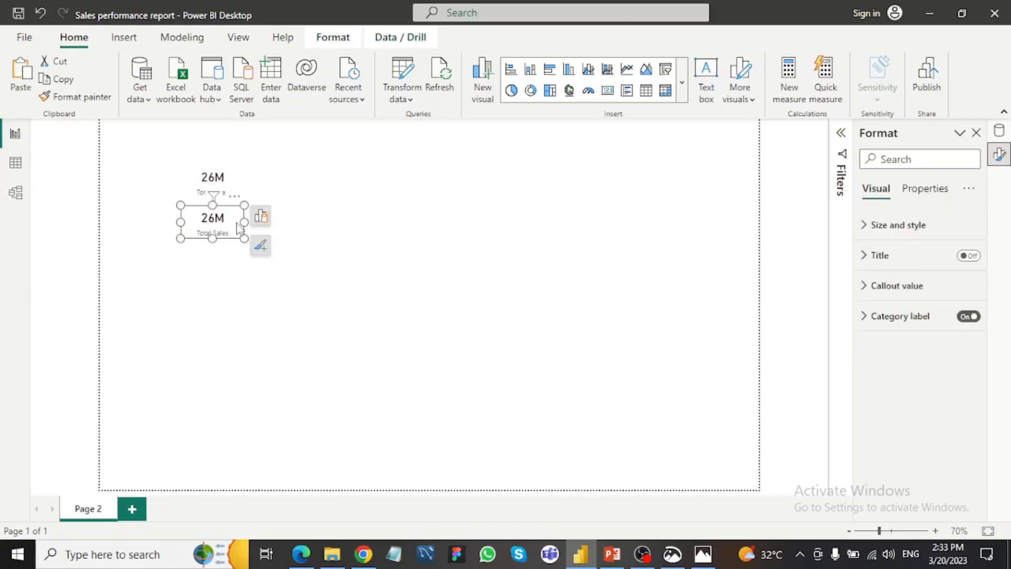
pyautogui.hotkey('ctrl', 'v')
pyautogui.moveTo(230, 186); pyautogui.dragTo(236, 278)
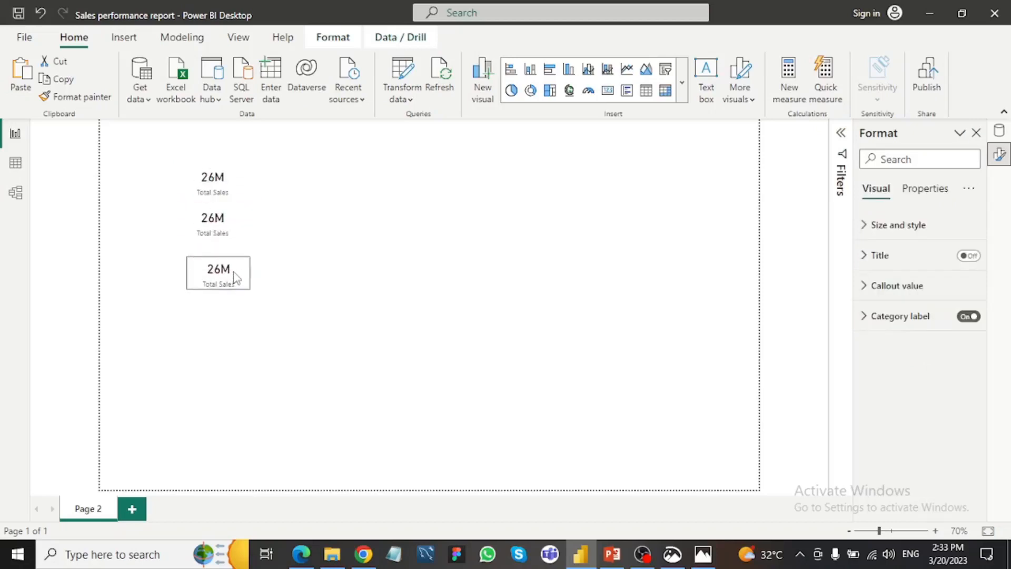
pyautogui.click(240, 308)
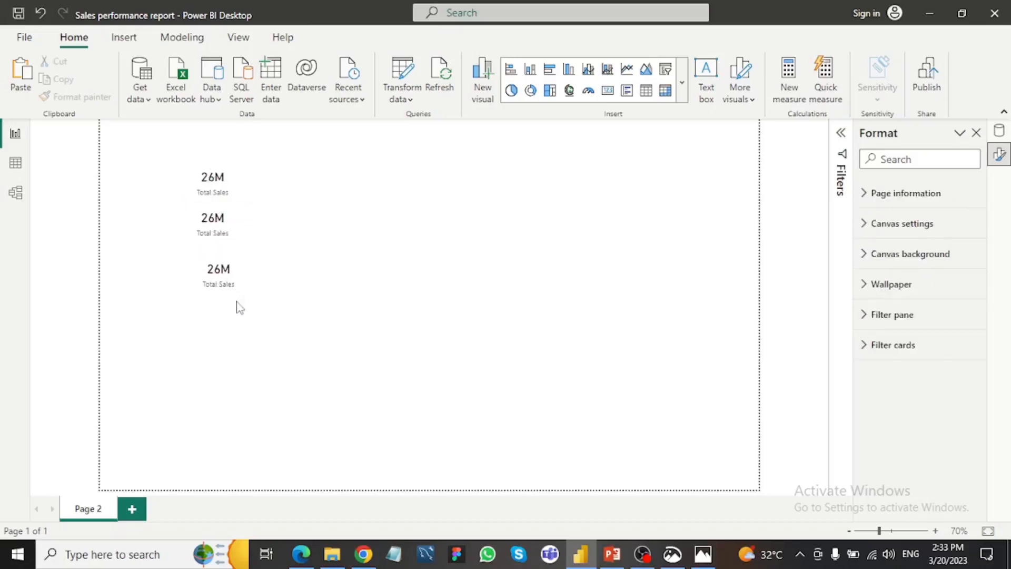
pyautogui.hotkey('ctrl', 'v')
pyautogui.moveTo(225, 184); pyautogui.dragTo(225, 337)
# - Replace the field of the second card in the column with the Total Quantity Sold measure
pyautogui.click(229, 220)
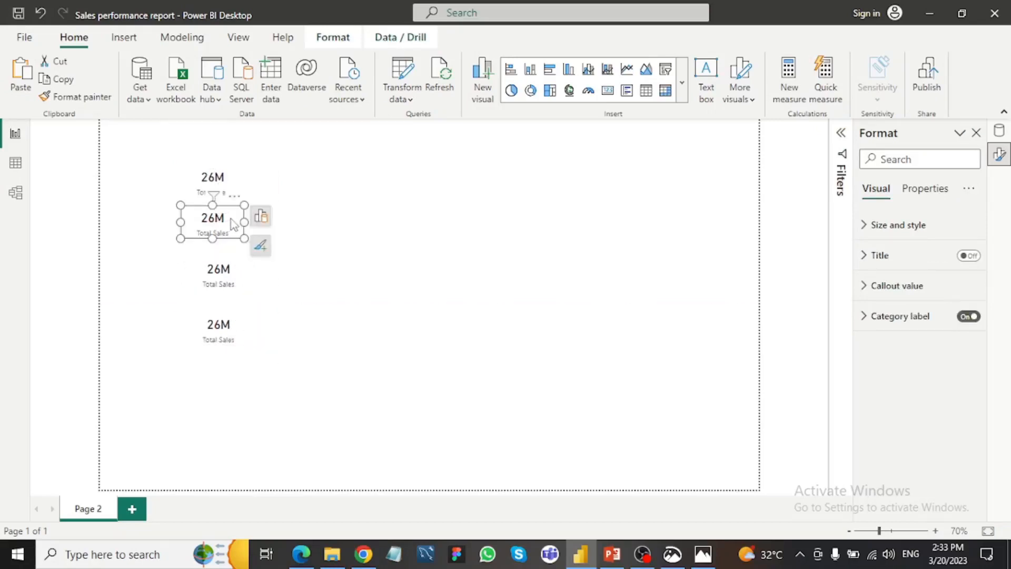
pyautogui.click(261, 217)
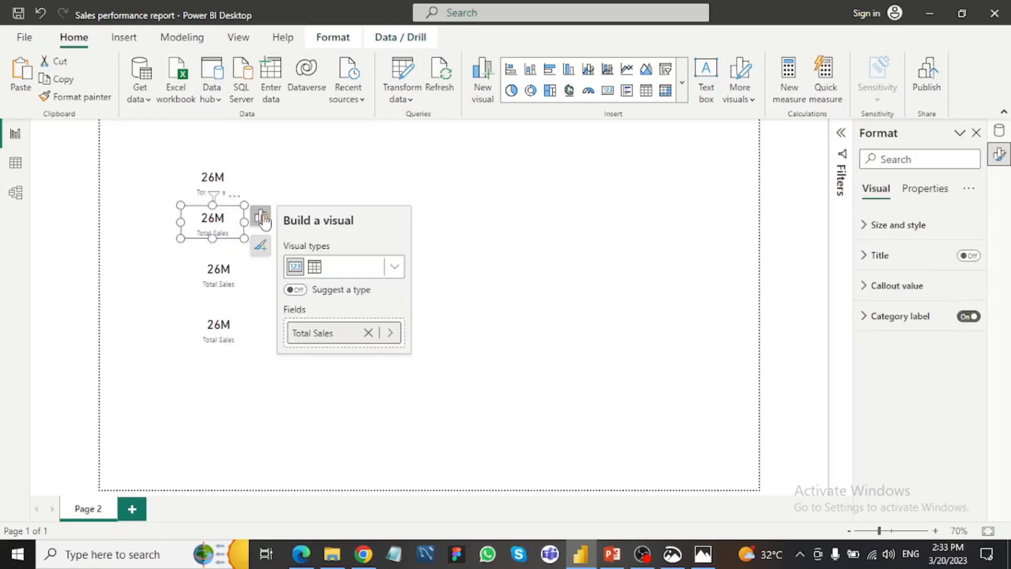
pyautogui.click(391, 333)
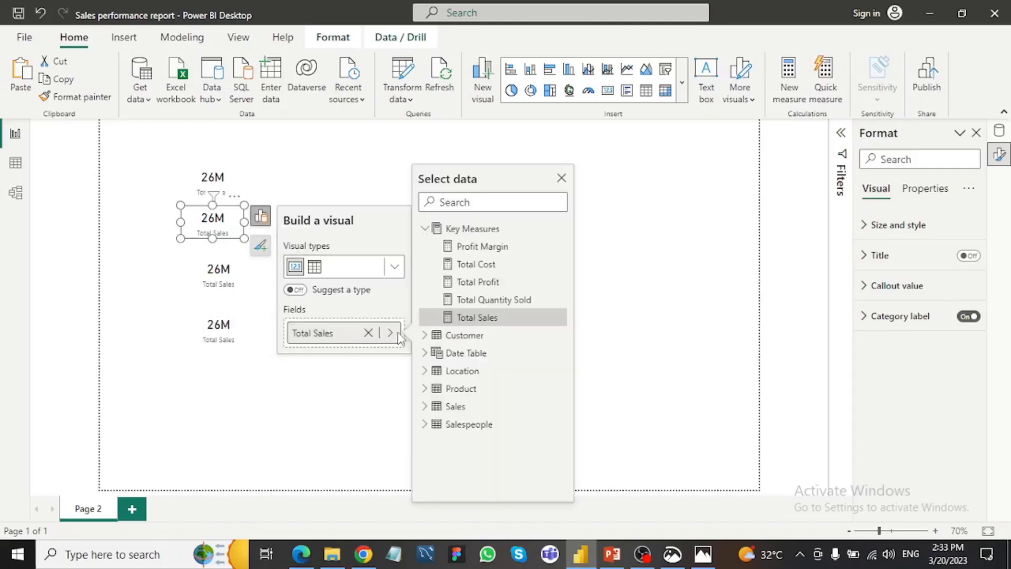
pyautogui.click(472, 301)
# - Replace the field of the third card in the column with the Total Profit measure
pyautogui.click(224, 284)
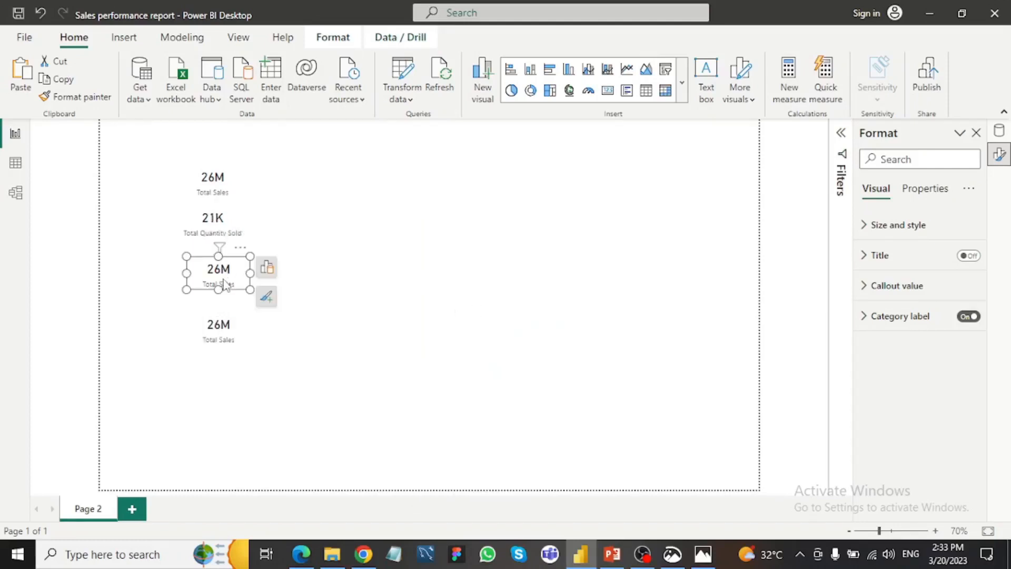
pyautogui.click(267, 267)
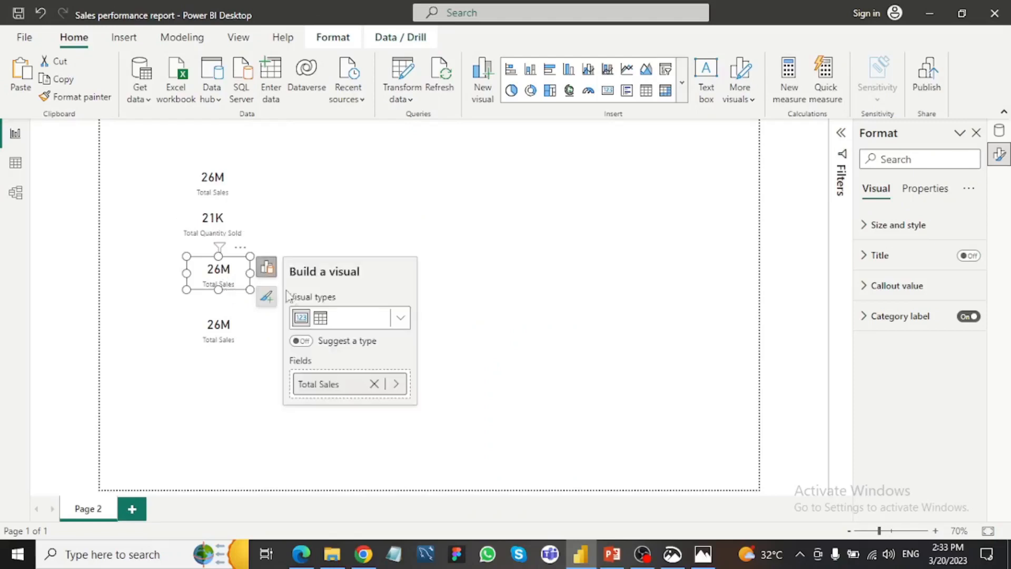
pyautogui.click(396, 383)
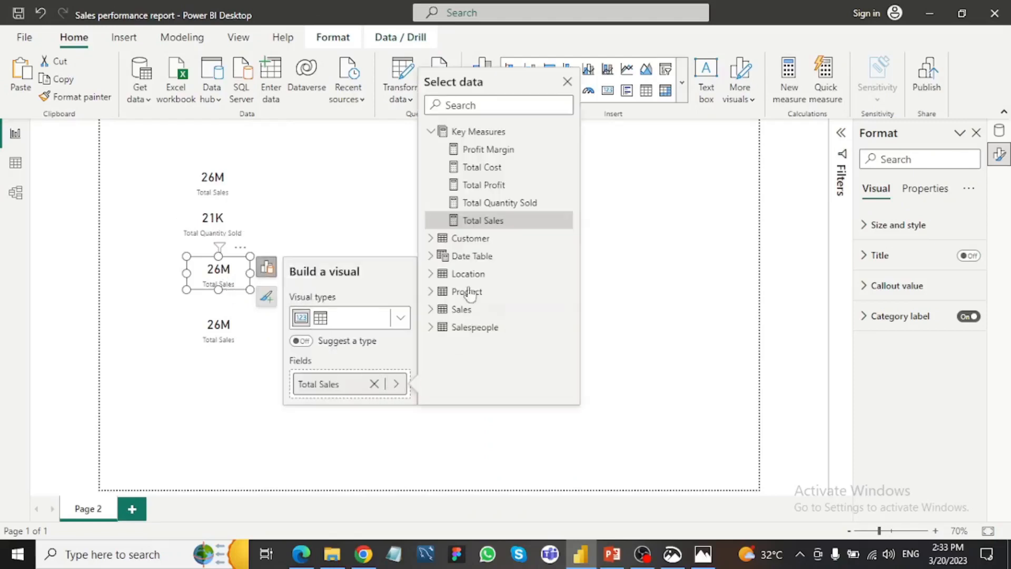
pyautogui.click(484, 187)
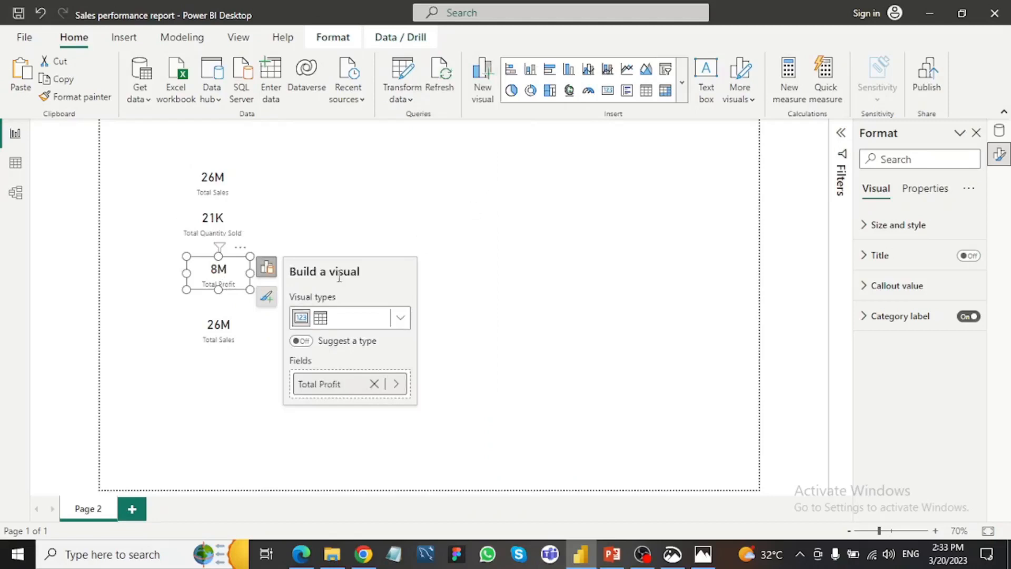
# - Replace the field of the fourth card in the column with the Profit Margin measure
pyautogui.click(221, 331)
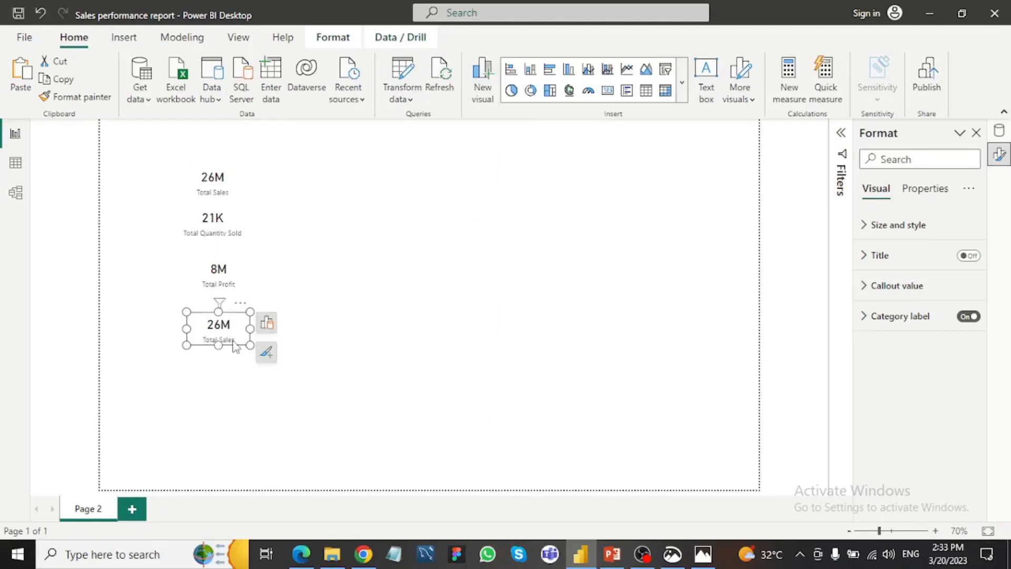
pyautogui.click(268, 323)
pyautogui.click(396, 439)
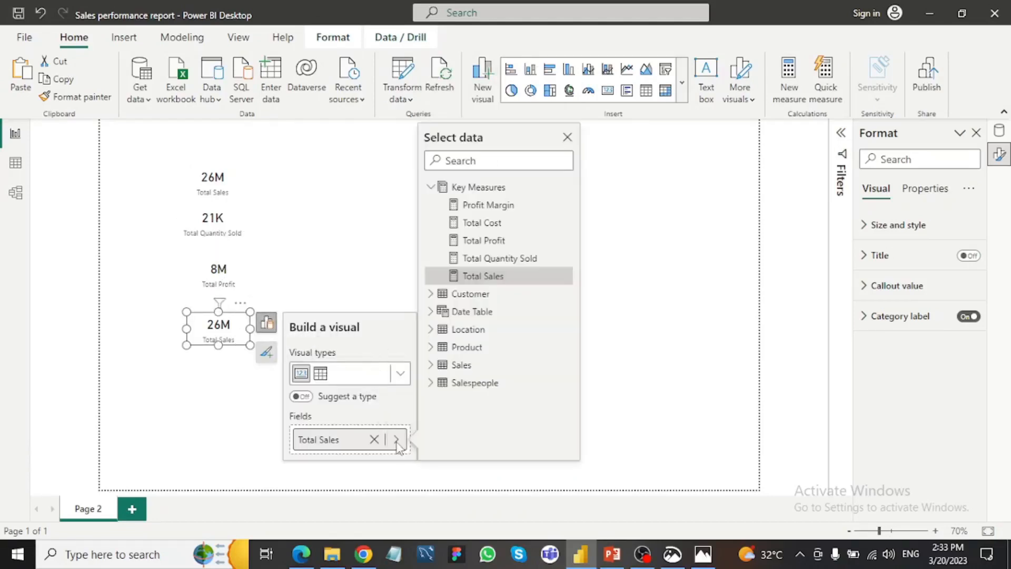
pyautogui.click(499, 208)
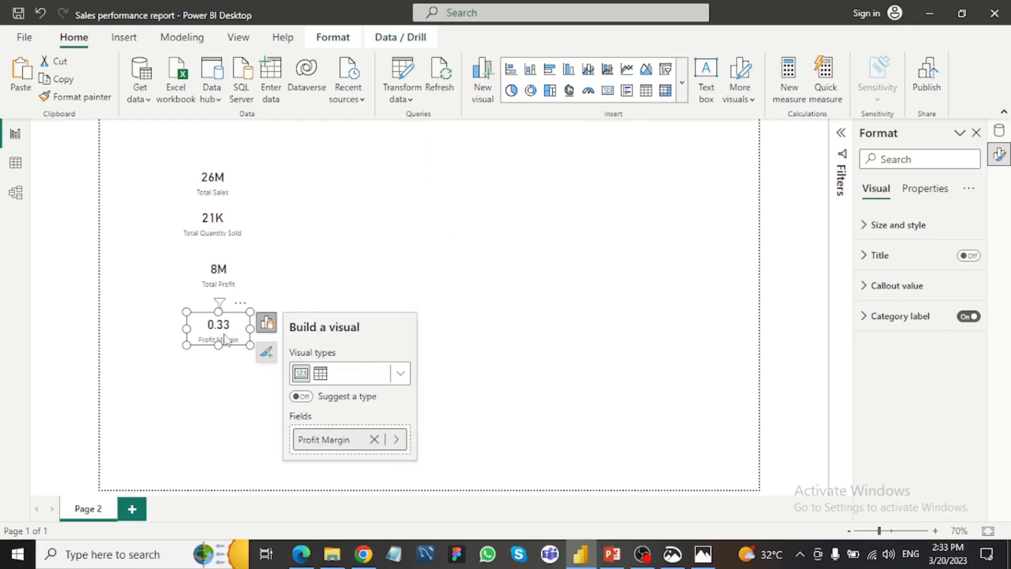
# - Format the Profit Margin measure from the Key Measures table as a percentage
pyautogui.click(999, 130)
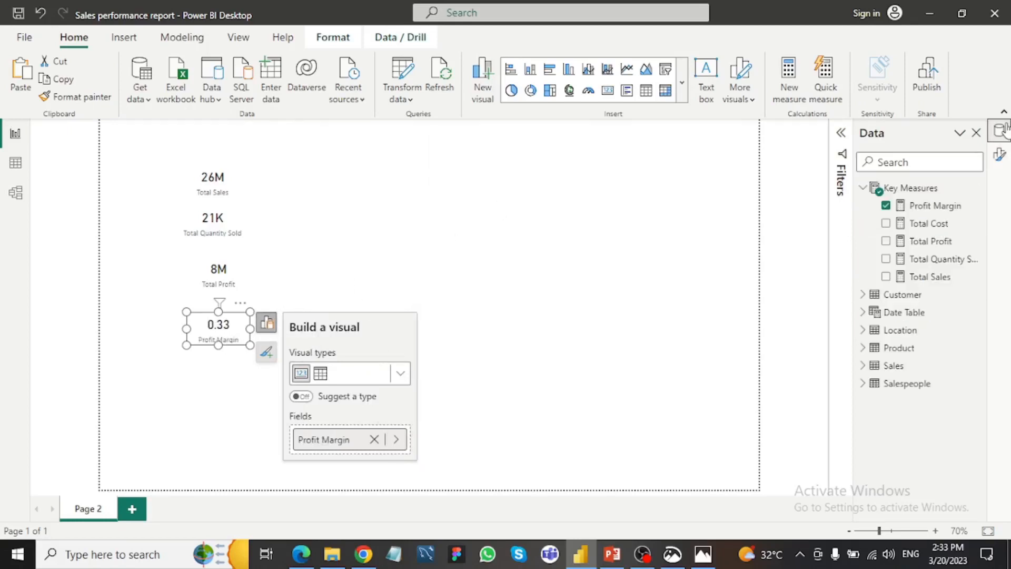
pyautogui.click(954, 210)
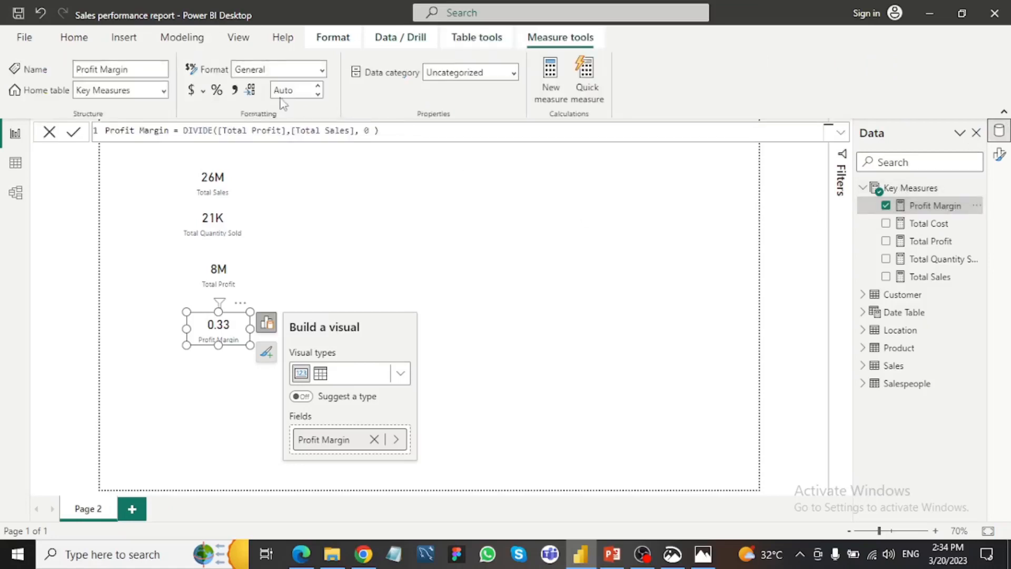
pyautogui.click(217, 95)
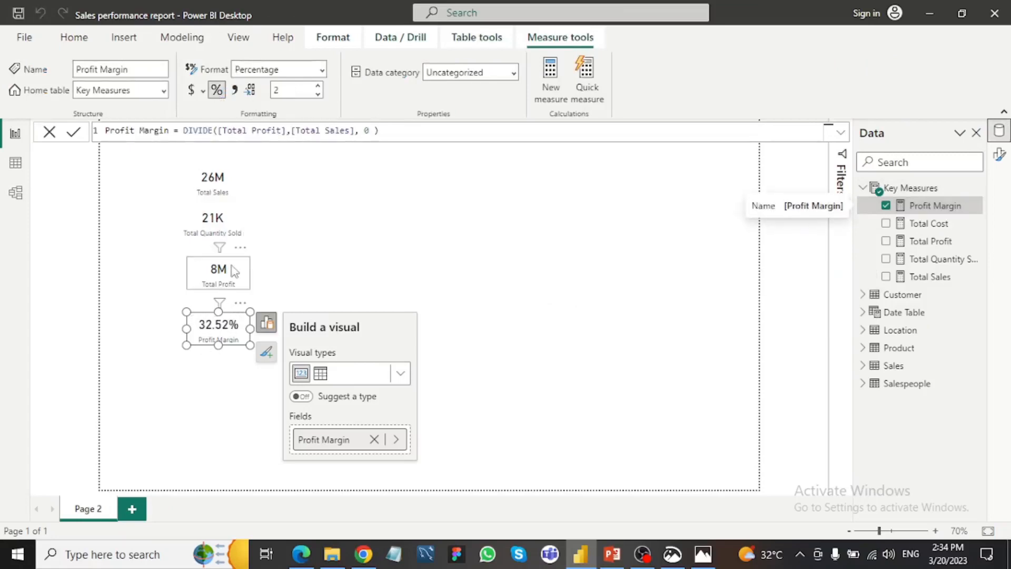
# - Set the callout value of the Total Profit card to 2 decimal places
pyautogui.click(233, 292)
pyautogui.click(263, 304)
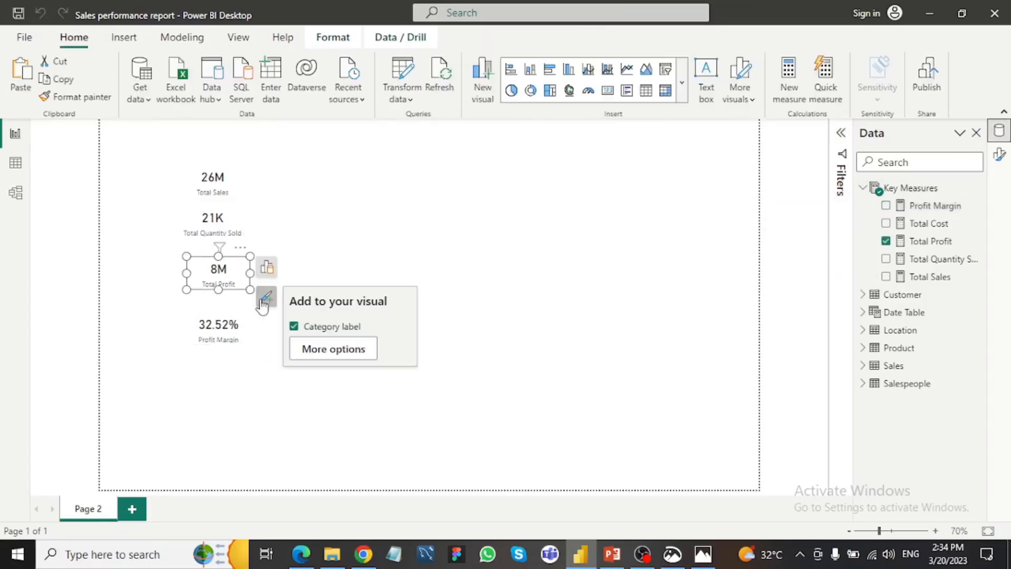
pyautogui.click(330, 350)
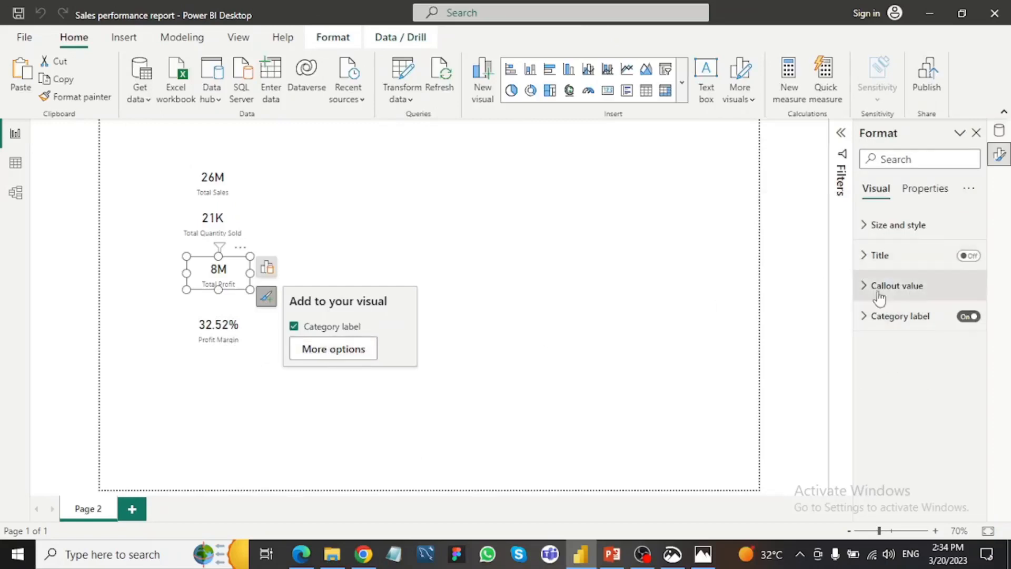
pyautogui.click(869, 285)
pyautogui.scroll(-2, 913, 445)
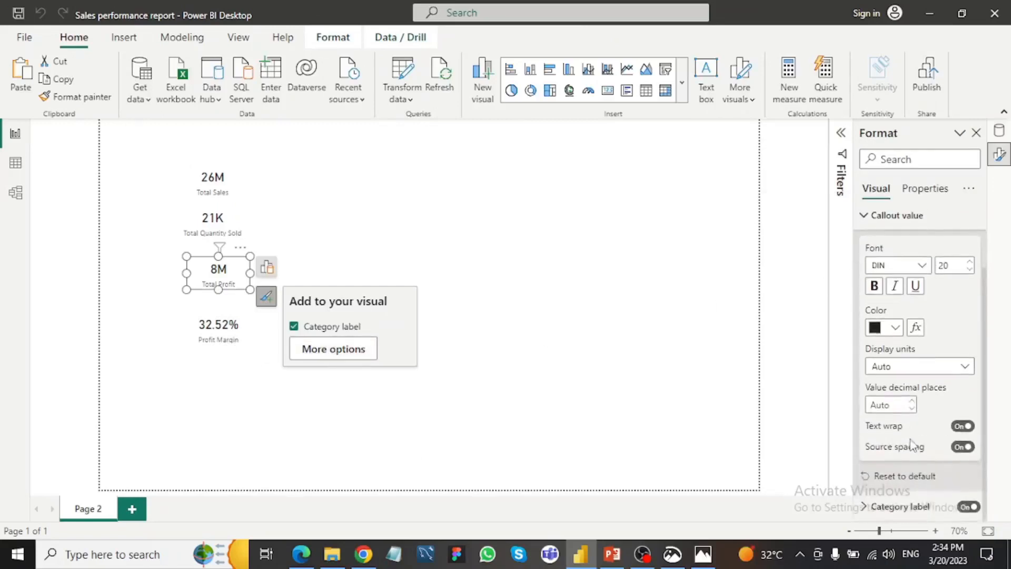
pyautogui.click(917, 367)
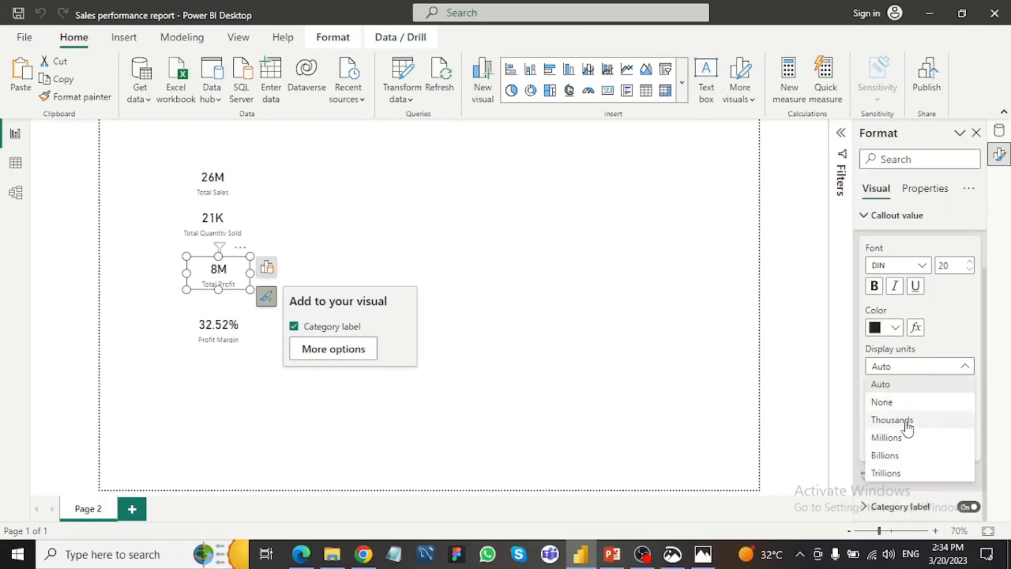
pyautogui.click(877, 402)
pyautogui.click(890, 404)
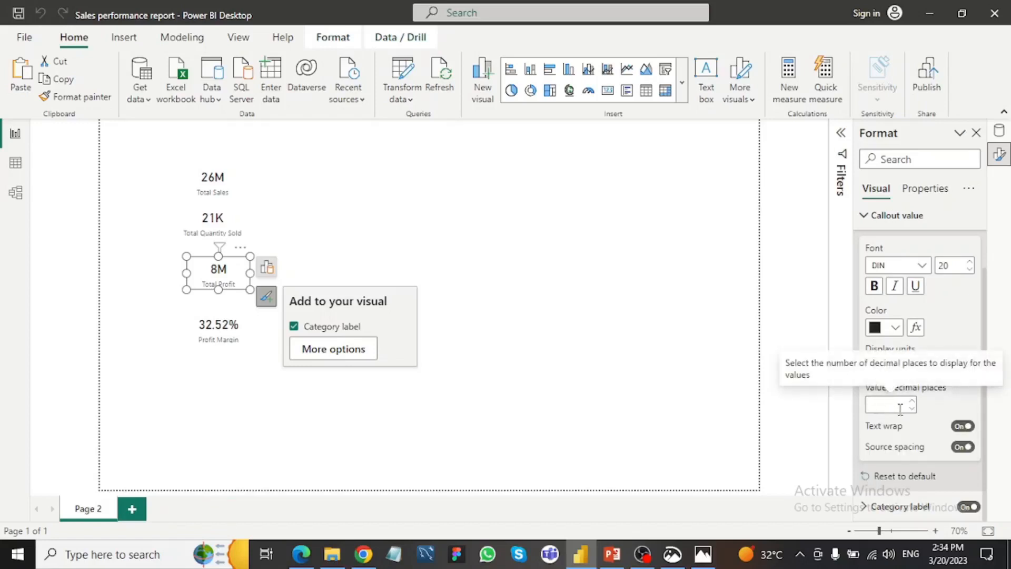
pyautogui.write('2')
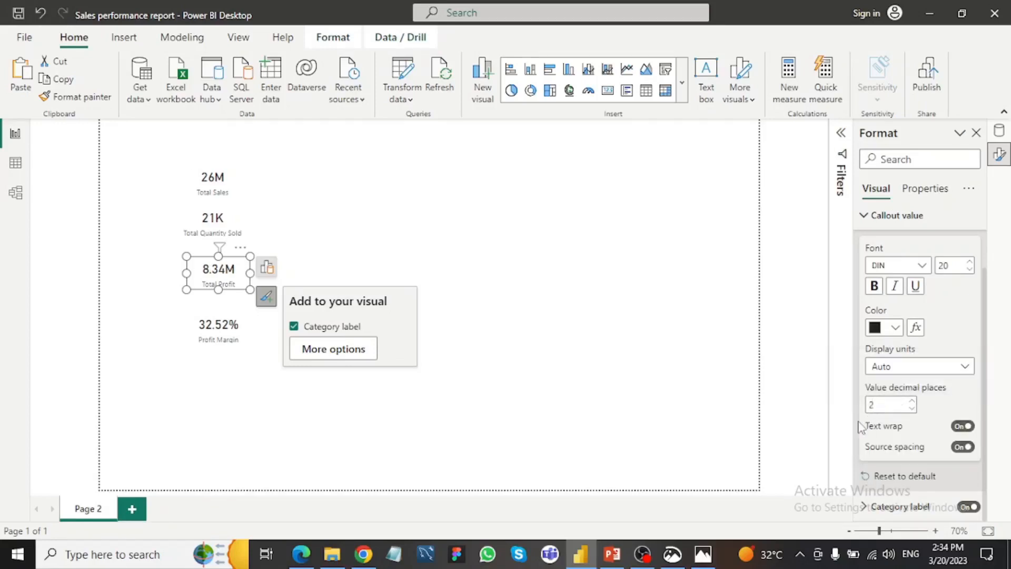
# - Set the Total Quantity Sold card's display units to None and the Total Sales card's callout value to 2 decimal places
pyautogui.click(202, 224)
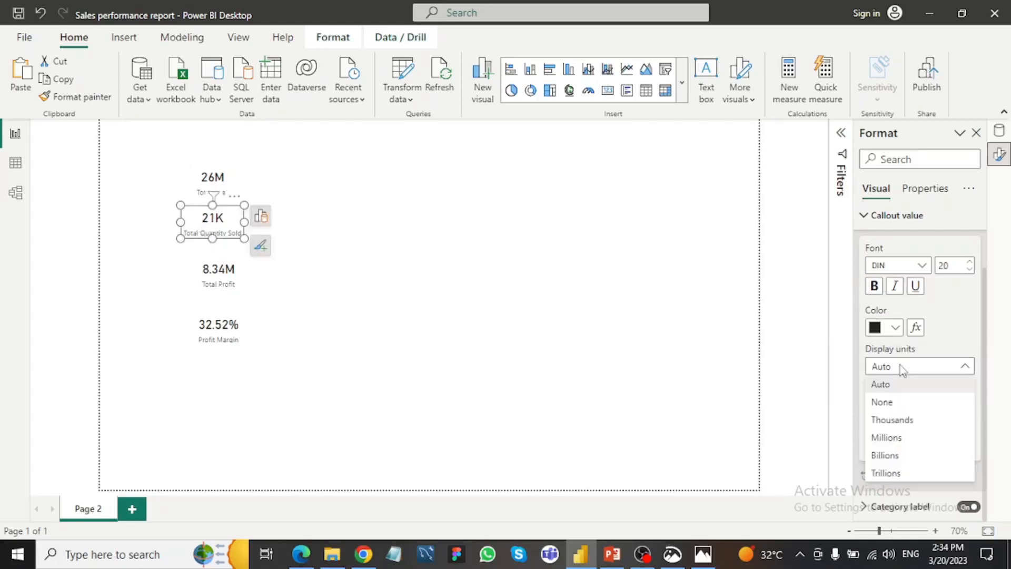
pyautogui.click(890, 404)
pyautogui.click(232, 187)
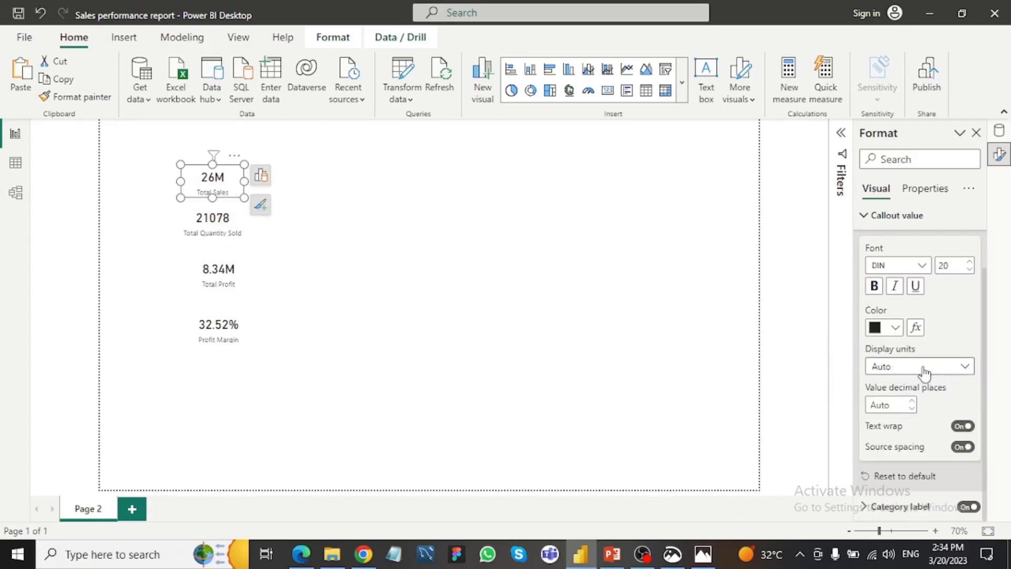
pyautogui.click(900, 409)
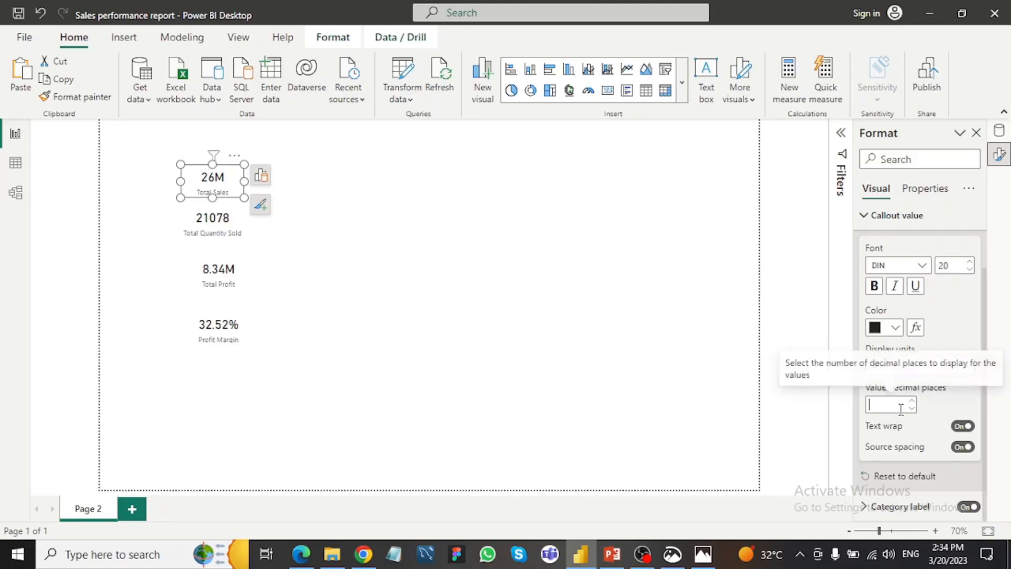
pyautogui.write('2')
pyautogui.click(531, 316)
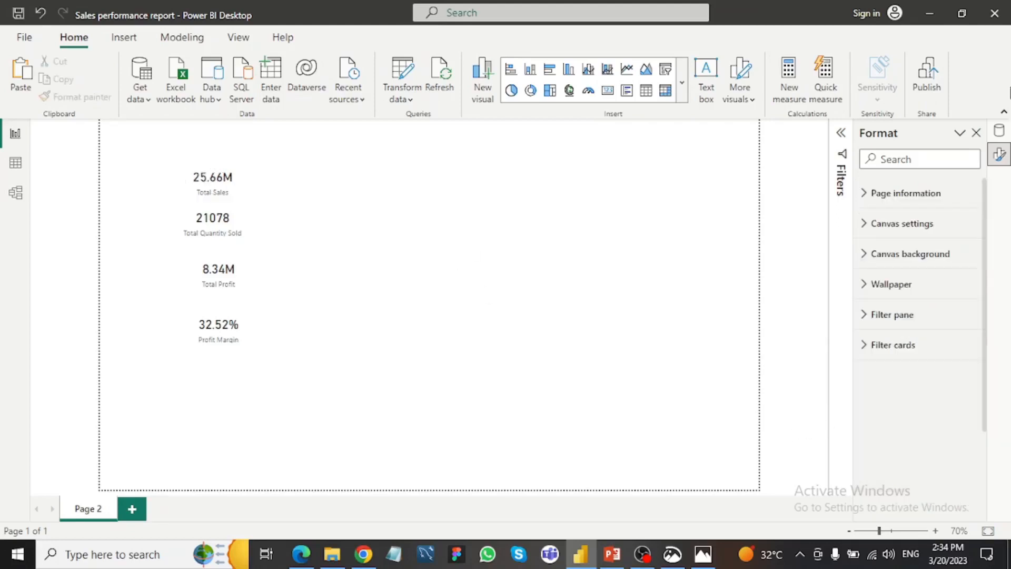
# - Add a thousands separator to the number format of the Total Quantity Sold measure
pyautogui.click(999, 131)
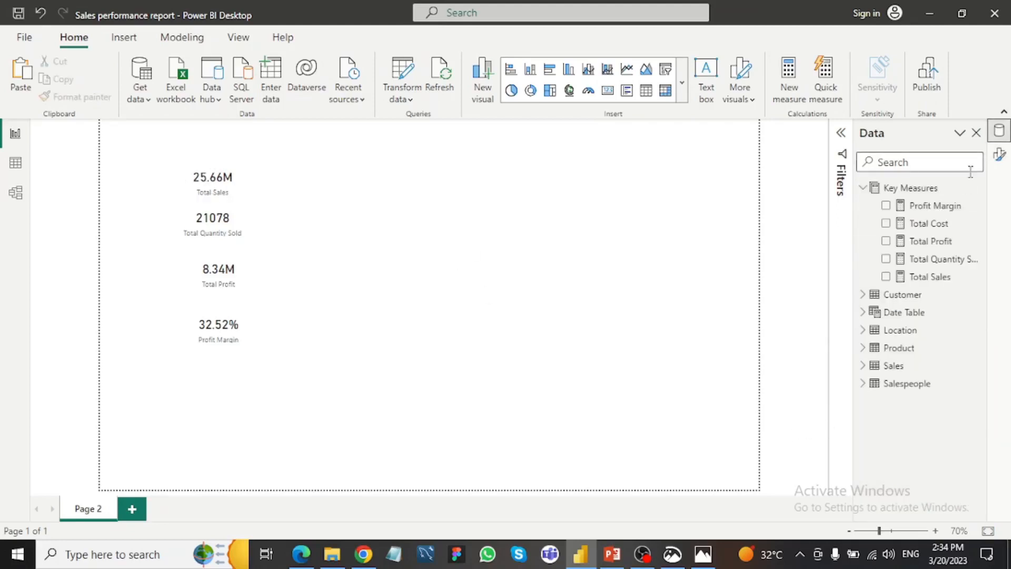
pyautogui.click(940, 261)
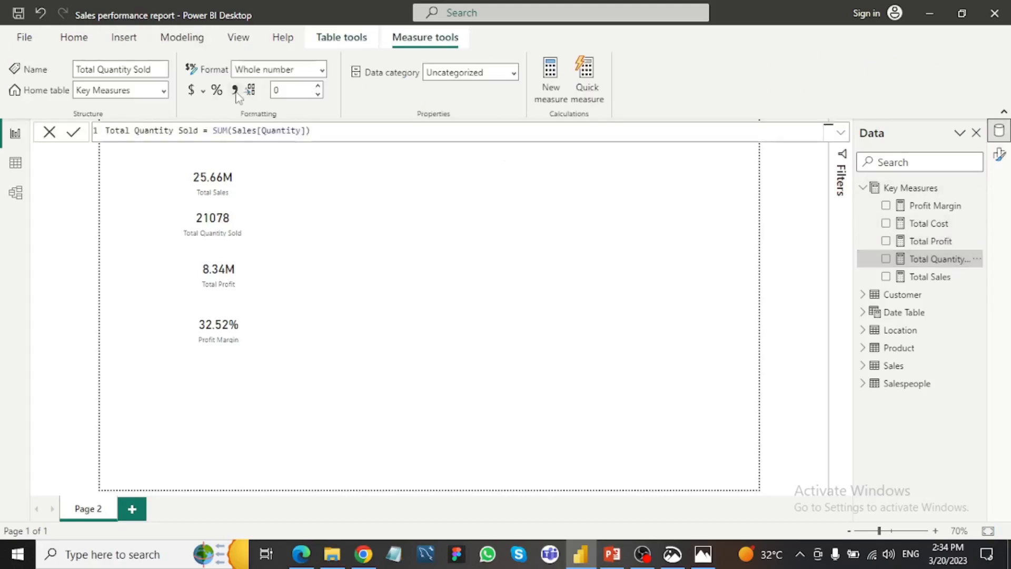
pyautogui.click(269, 225)
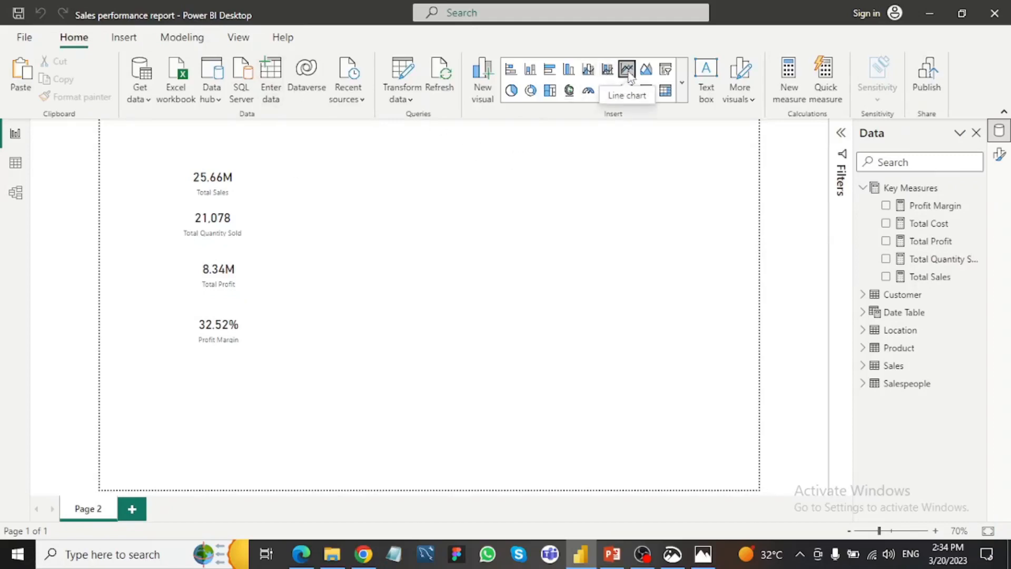
# - Insert a line chart, place it beside the column of cards, and widen it to nearly the page's right edge
pyautogui.click(628, 75)
pyautogui.moveTo(235, 395); pyautogui.dragTo(349, 197)
pyautogui.moveTo(442, 280); pyautogui.dragTo(695, 283)
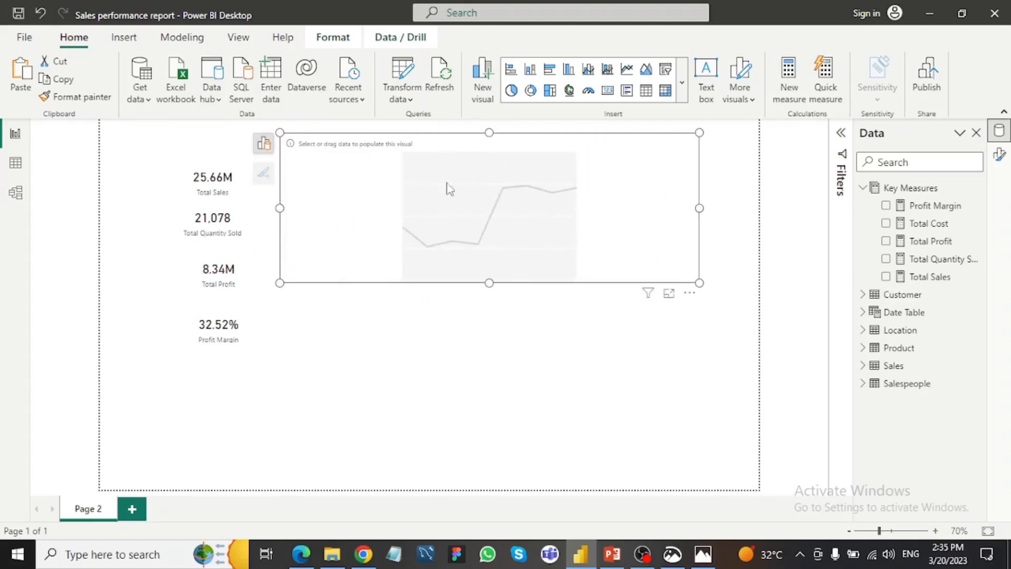
# - Plot the line chart with MonthName from the Date Table on the X-axis and the Total Sales measure on the Y-axis
pyautogui.click(263, 143)
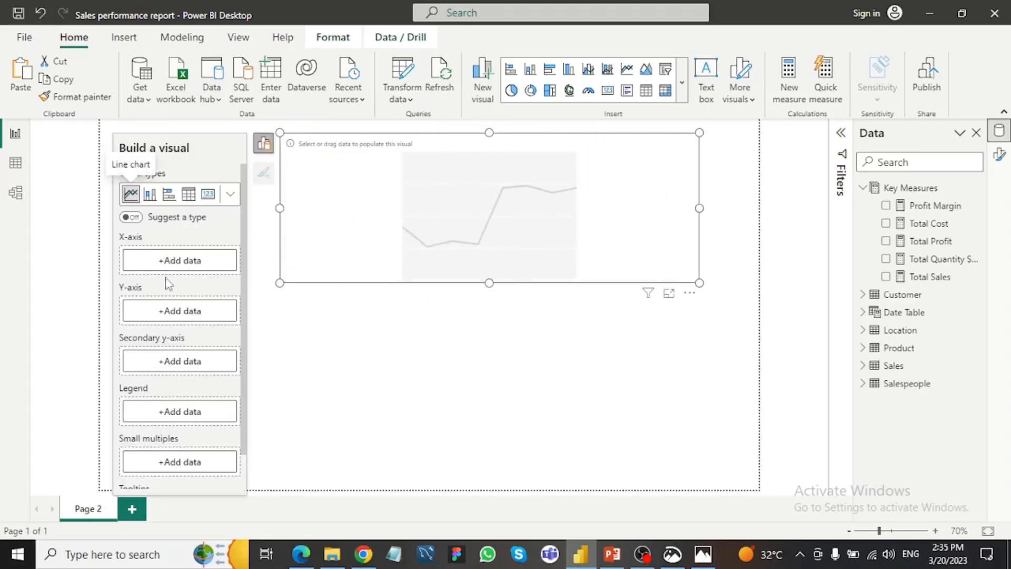
pyautogui.click(181, 264)
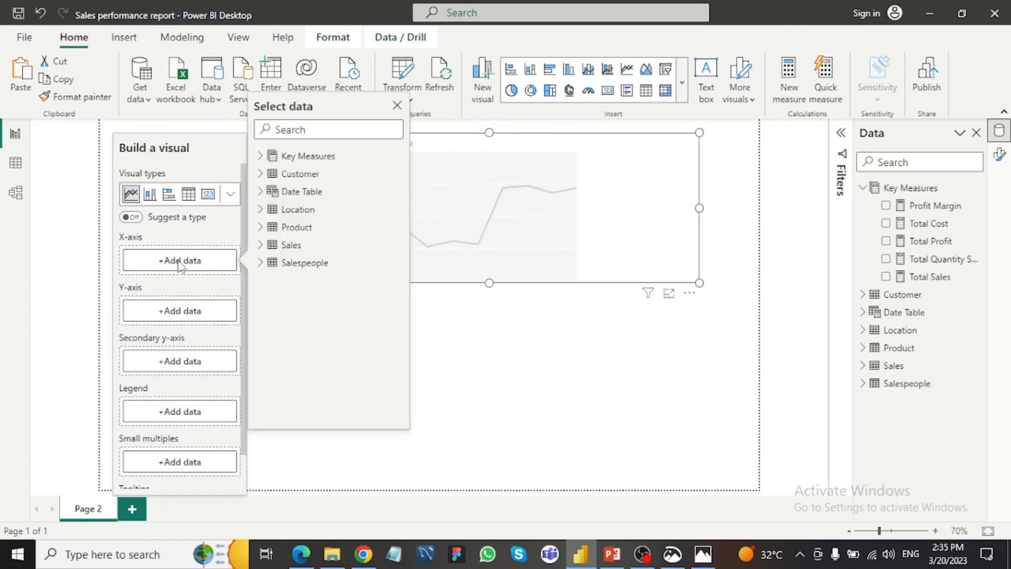
pyautogui.click(260, 193)
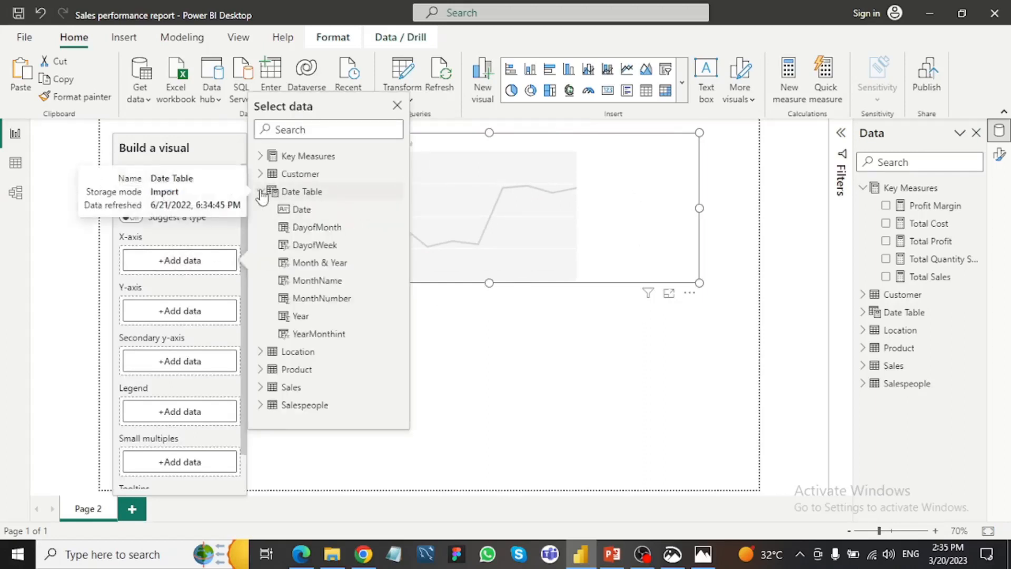
pyautogui.click(314, 281)
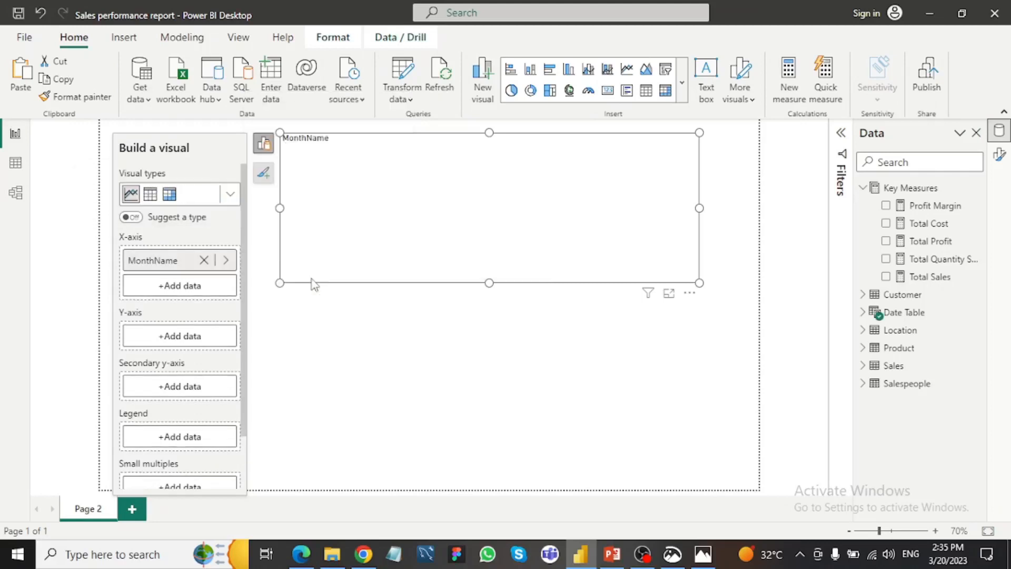
pyautogui.click(177, 338)
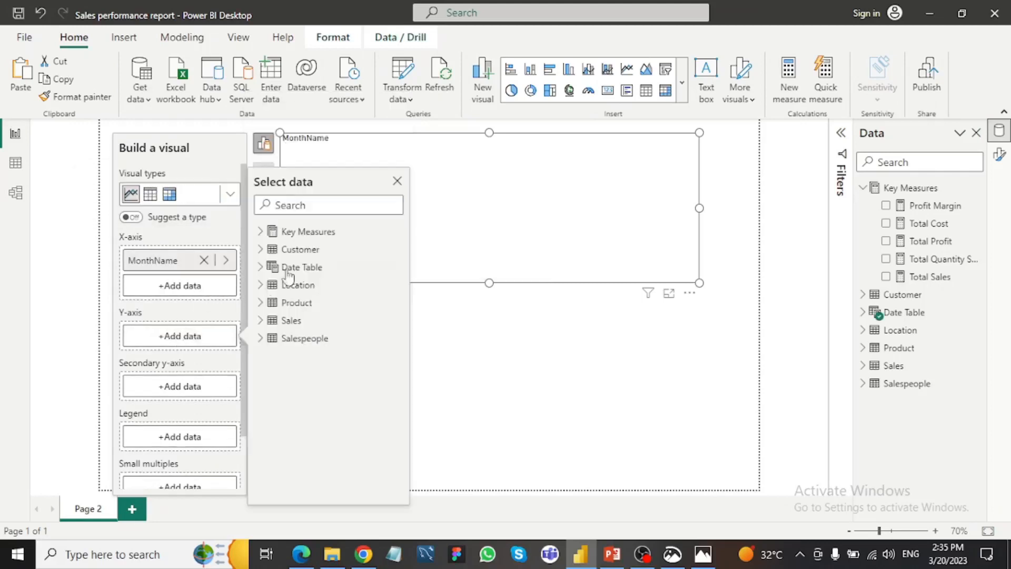
pyautogui.click(260, 232)
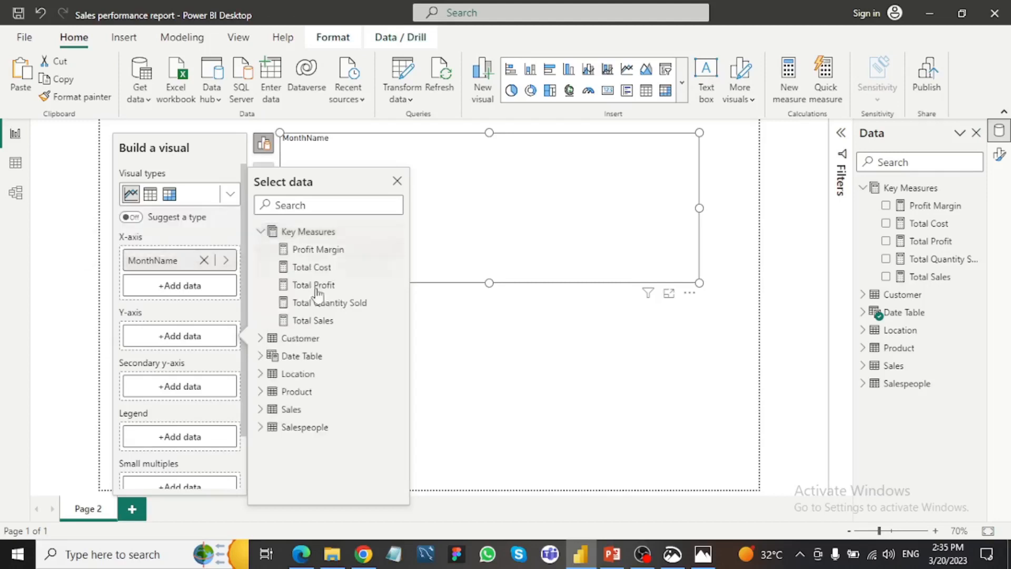
pyautogui.click(328, 321)
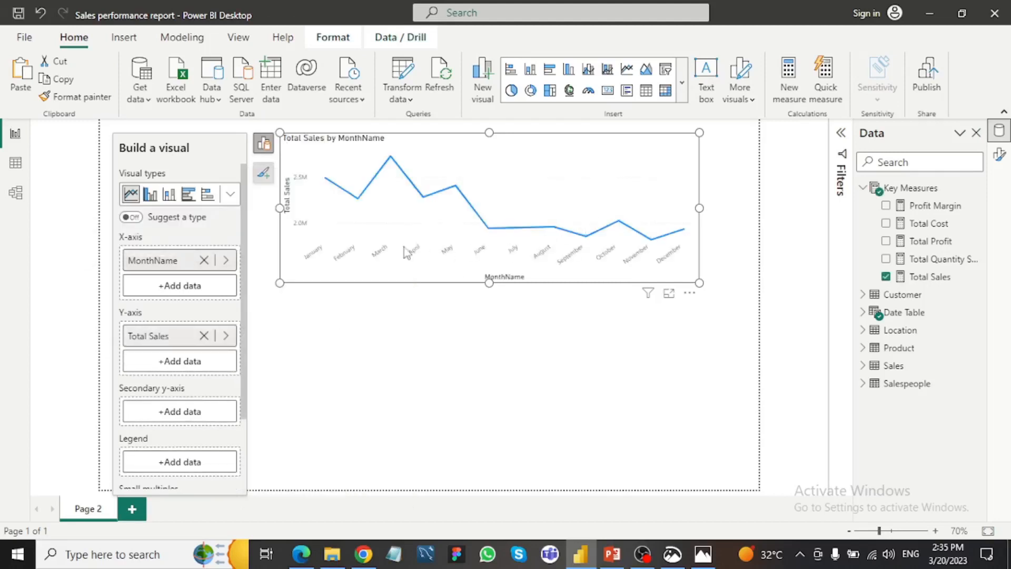
# - Turn on markers and data labels for the line chart
pyautogui.click(263, 173)
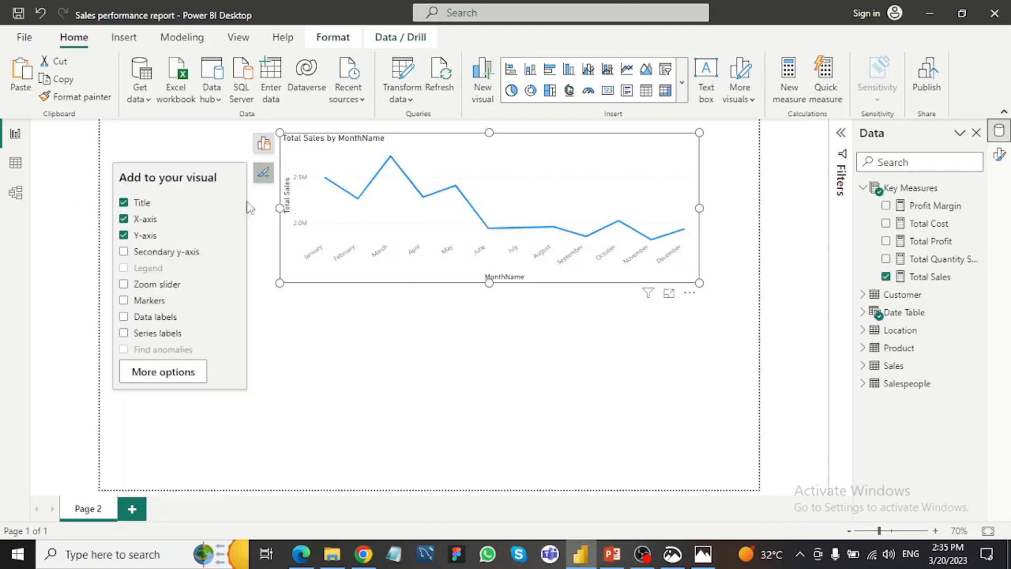
pyautogui.click(123, 300)
pyautogui.click(123, 317)
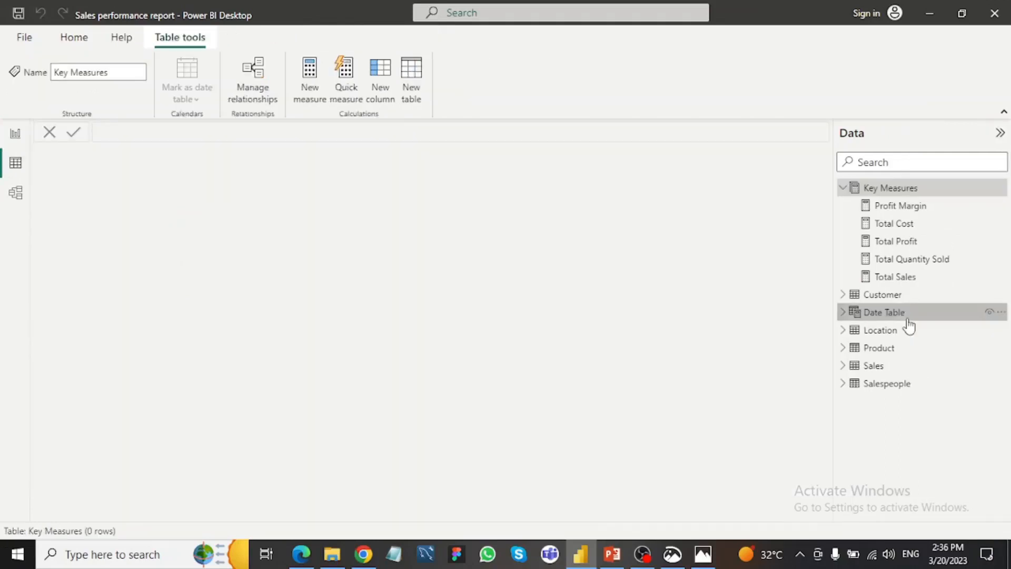
# - Check the sort-by-column options of the MonthName column in the Date Table's data and return to the report page
pyautogui.click(906, 314)
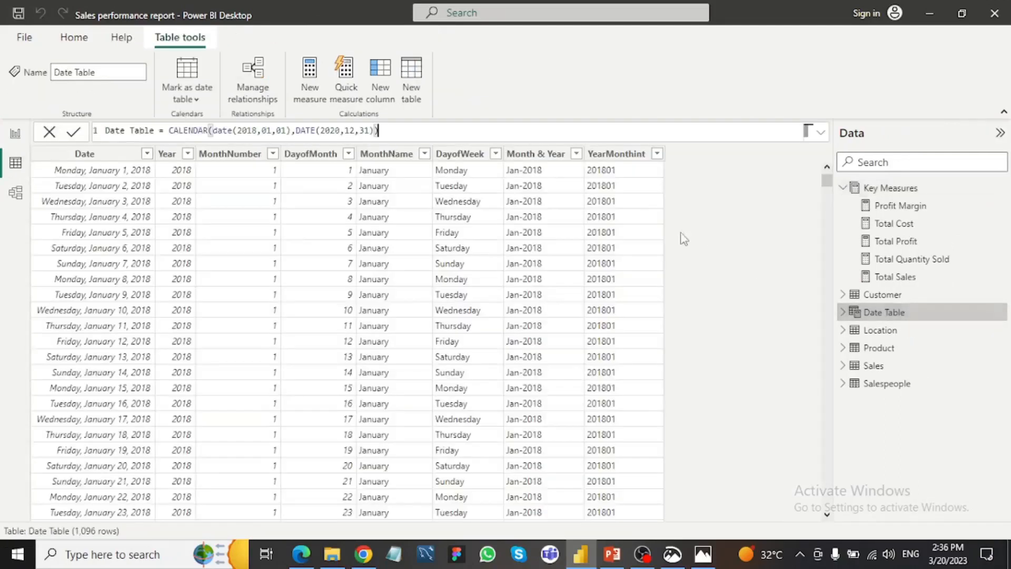
pyautogui.click(390, 154)
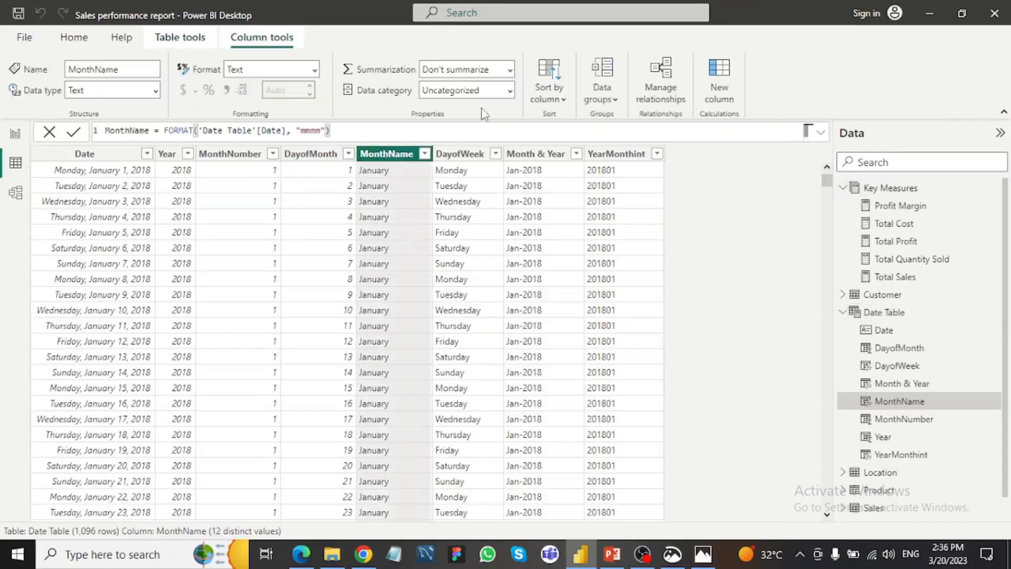
pyautogui.click(563, 104)
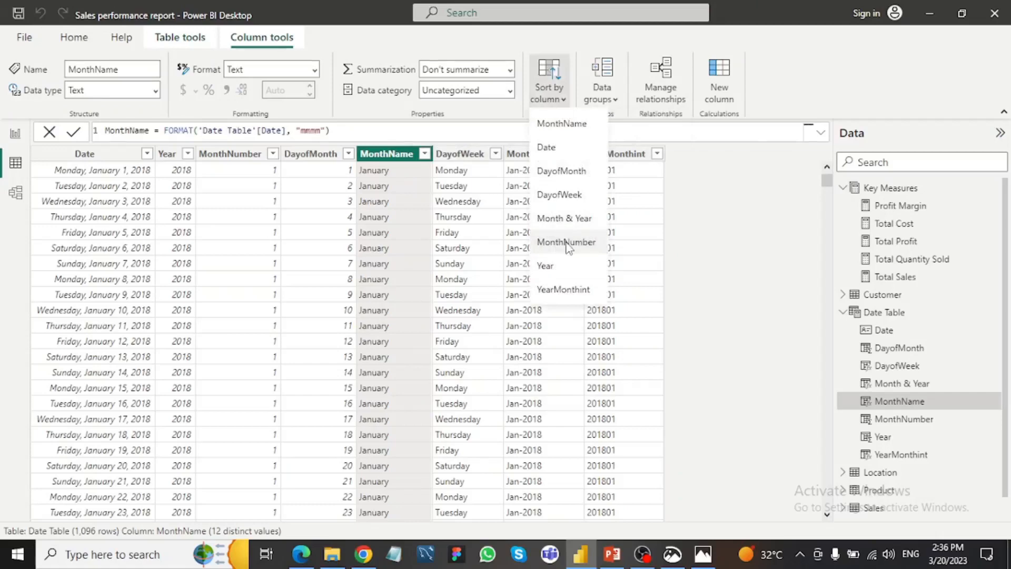
pyautogui.click(15, 133)
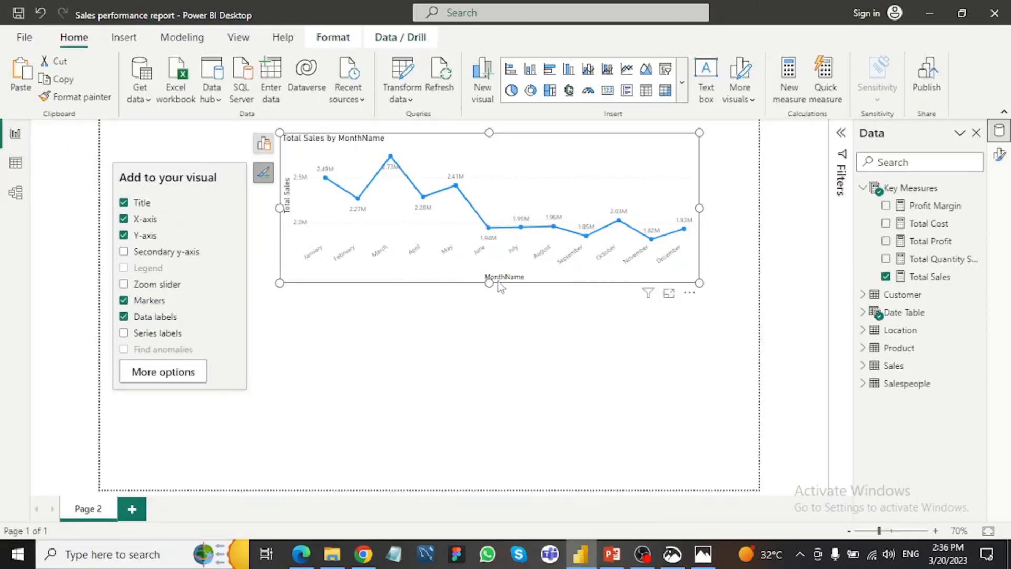
# - Remove the X-axis title and the Y-axis title from the Total Sales line chart
pyautogui.click(508, 297)
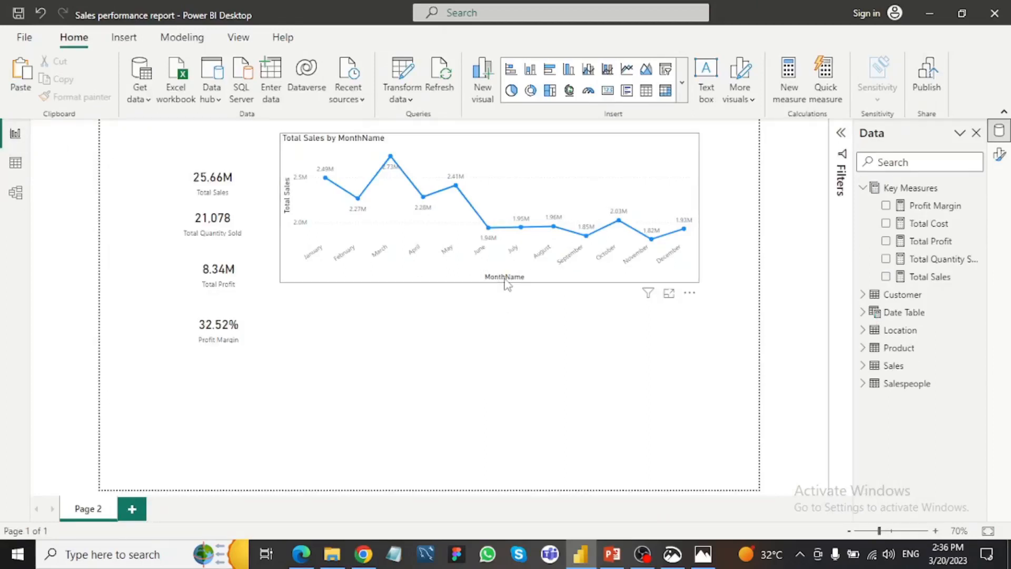
pyautogui.click(505, 279)
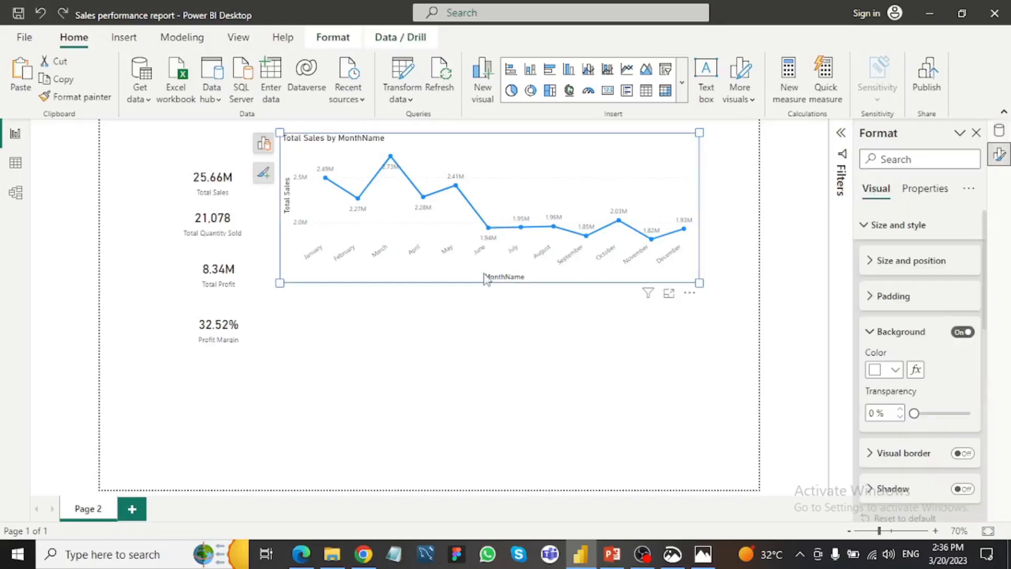
pyautogui.click(485, 279)
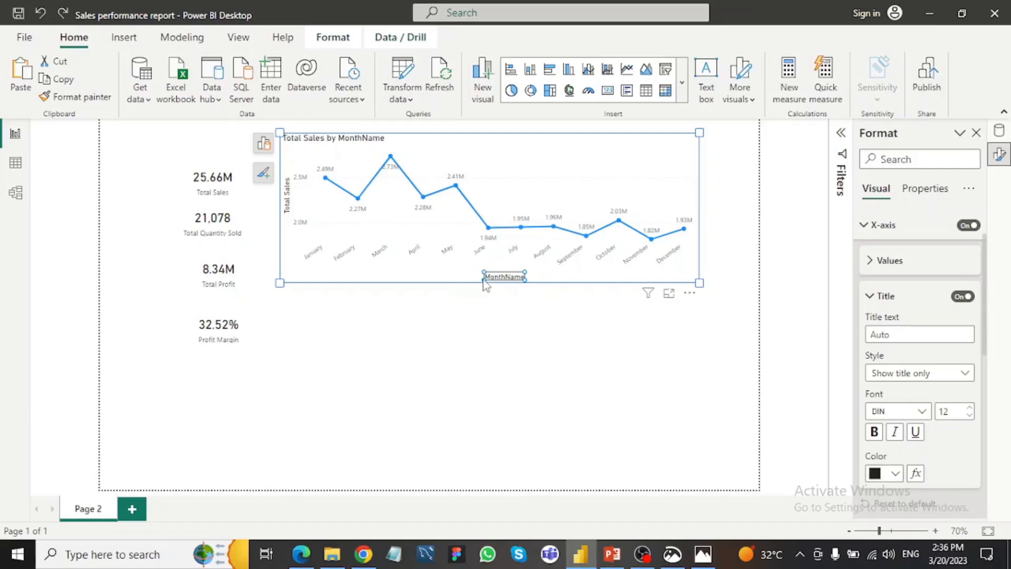
pyautogui.press('Delete')
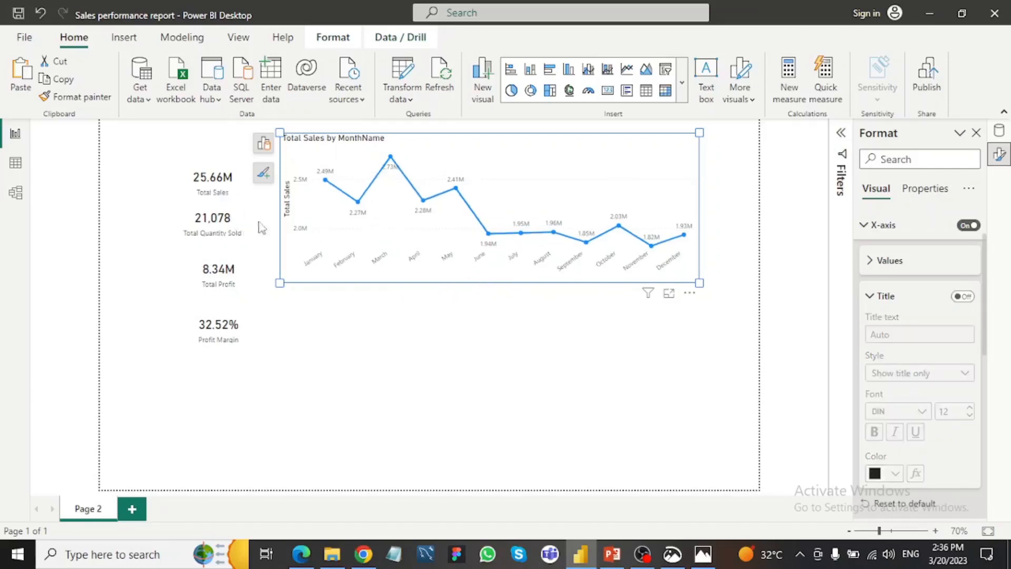
pyautogui.click(287, 219)
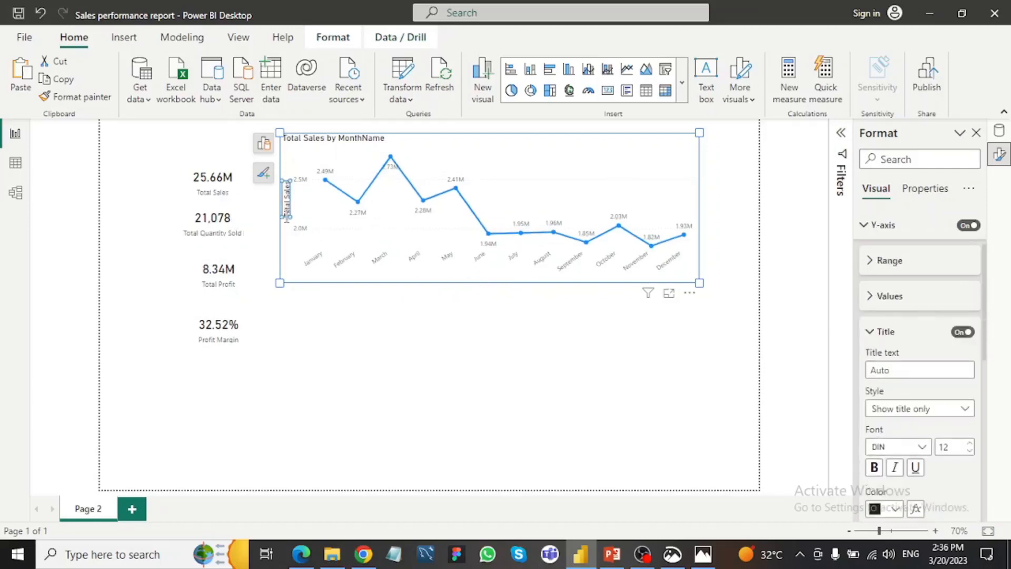
pyautogui.press('Delete')
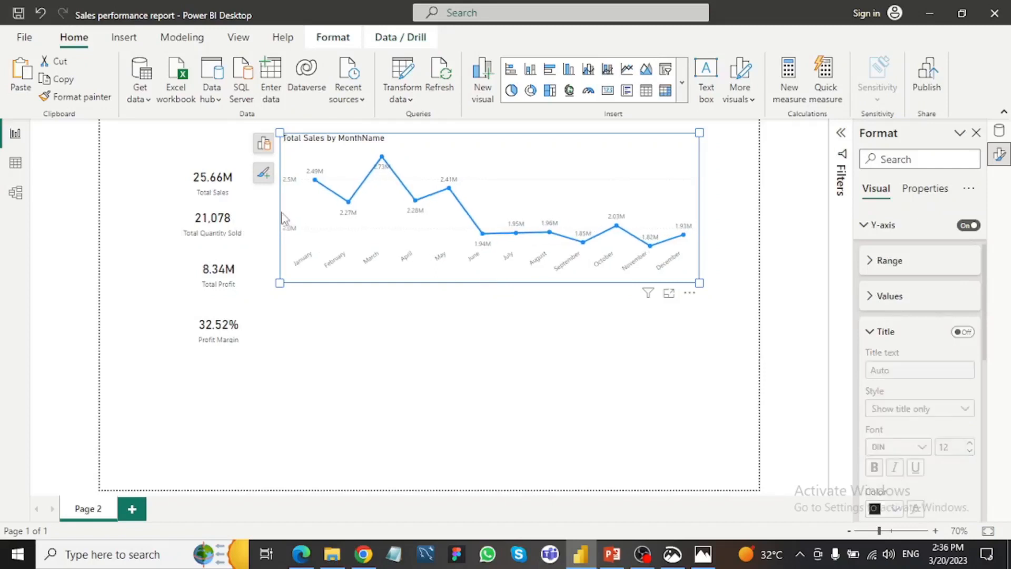
pyautogui.click(388, 311)
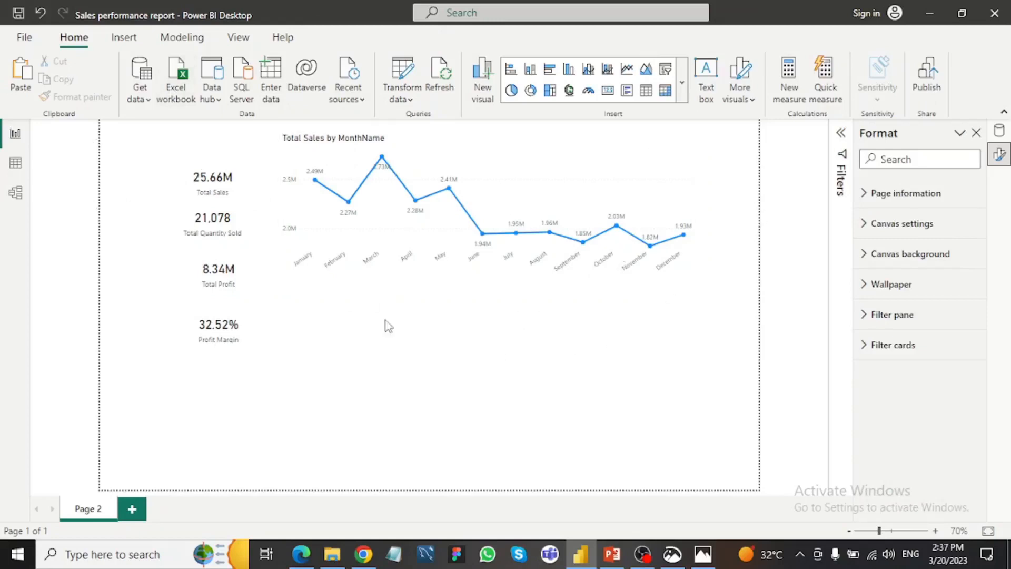
# - Insert a stacked bar chart beneath the line chart, with Product Name on the Y-axis and Total Sales on the X-axis
pyautogui.click(513, 73)
pyautogui.moveTo(229, 421); pyautogui.dragTo(333, 377)
pyautogui.click(457, 315)
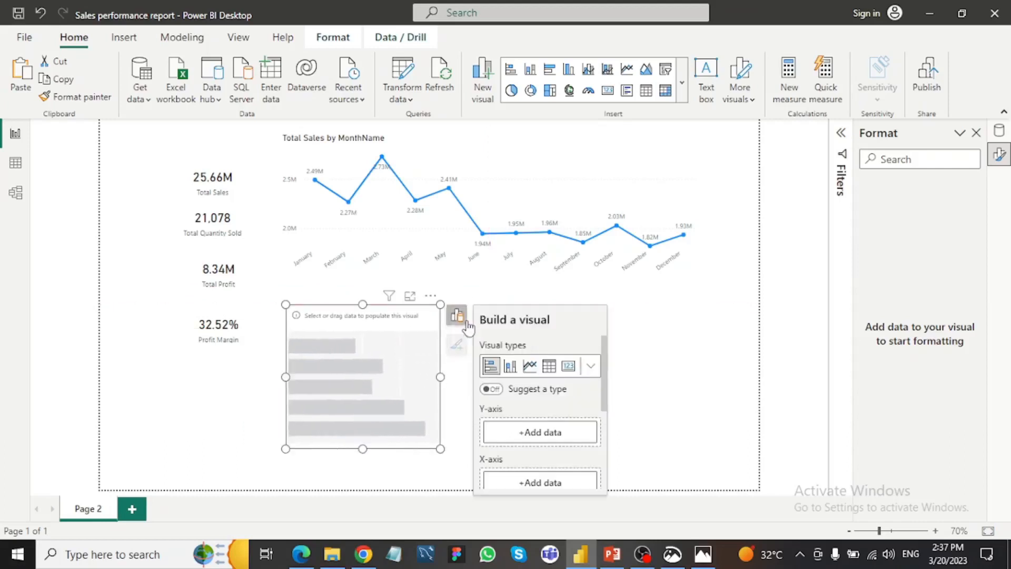
pyautogui.click(541, 435)
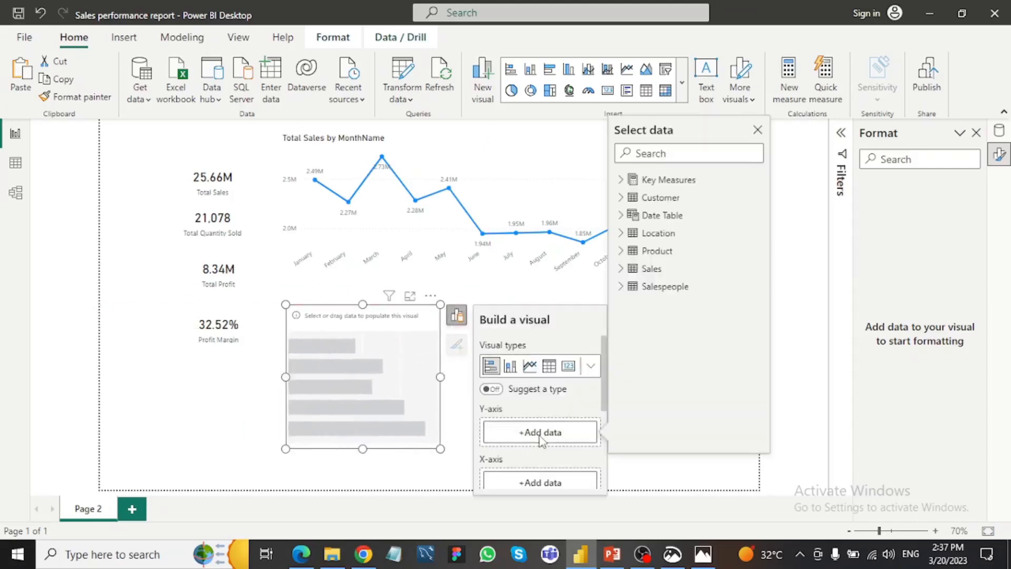
pyautogui.click(621, 251)
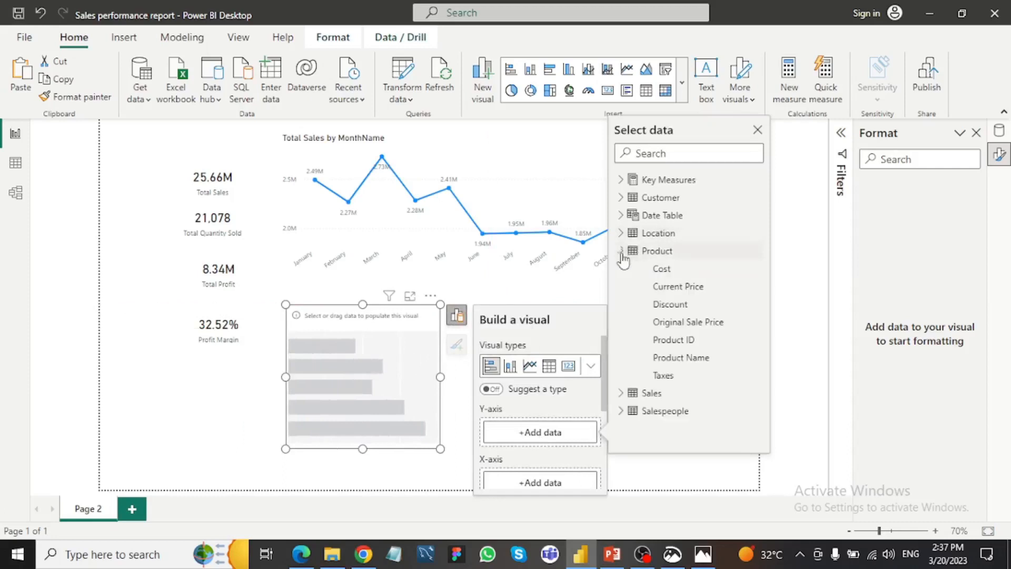
pyautogui.click(669, 362)
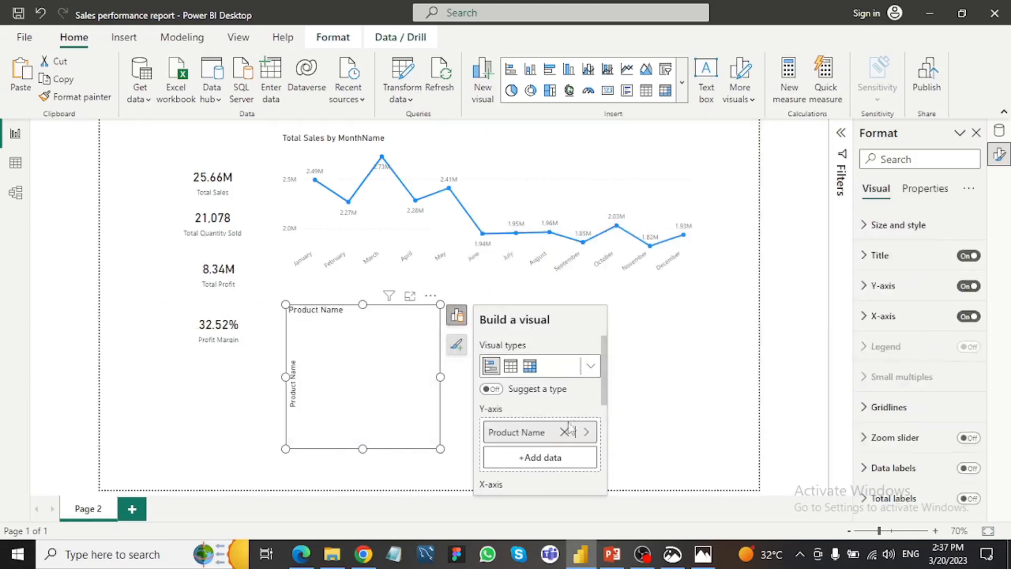
pyautogui.click(568, 466)
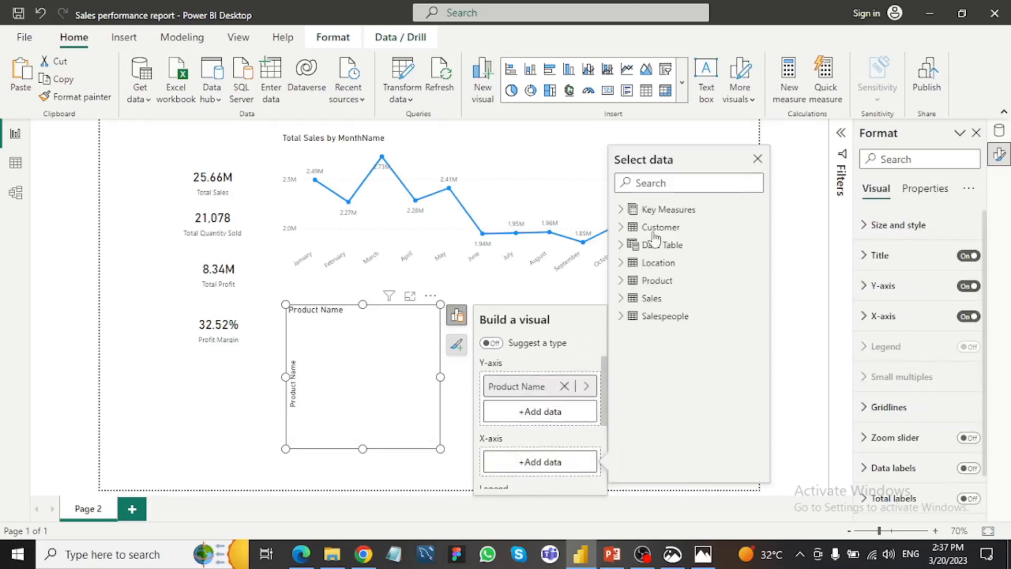
pyautogui.click(628, 210)
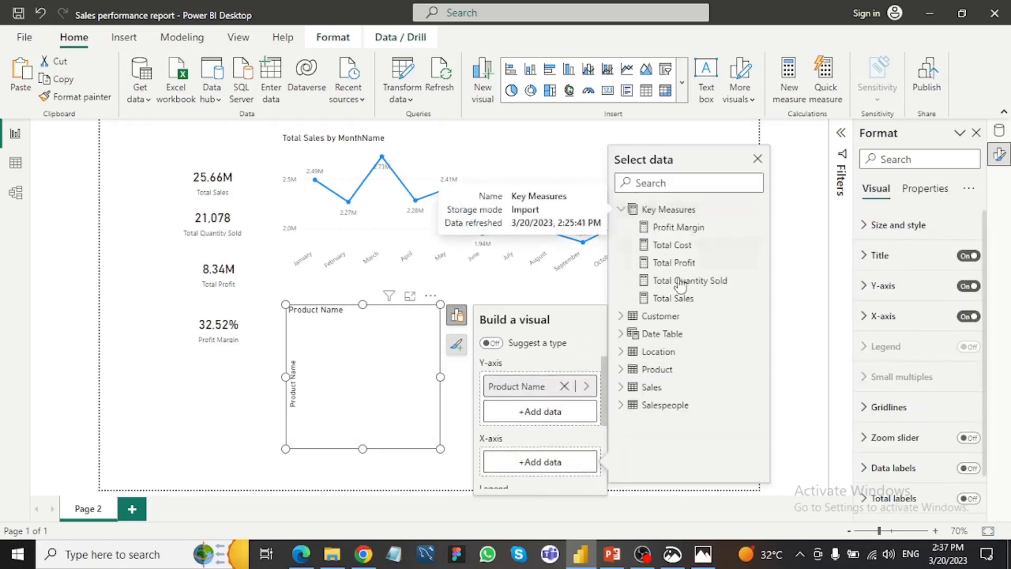
pyautogui.click(677, 299)
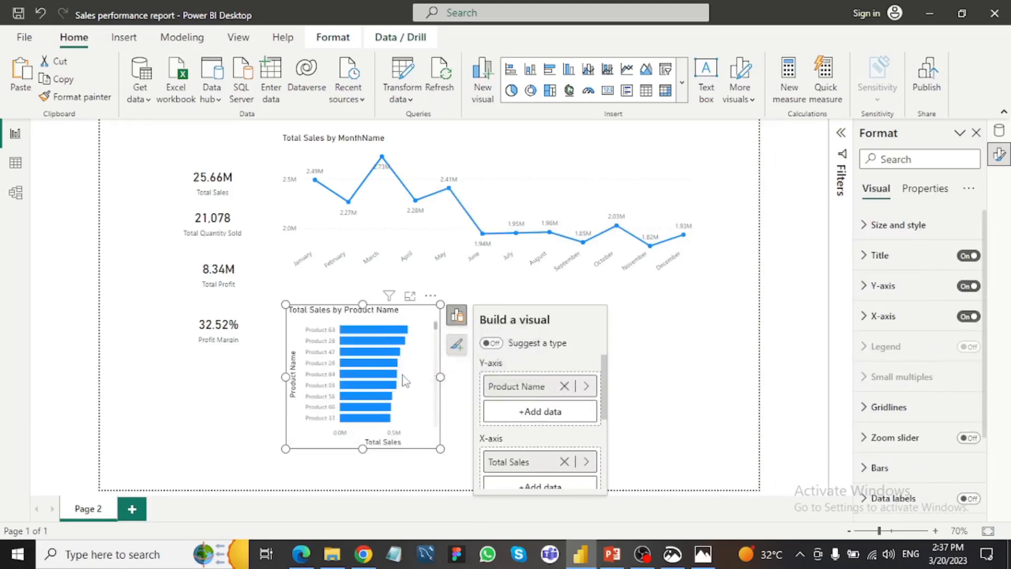
# - Add Product Name from the Product table as an additional visual-level filter on the bar chart
pyautogui.doubleClick(841, 136)
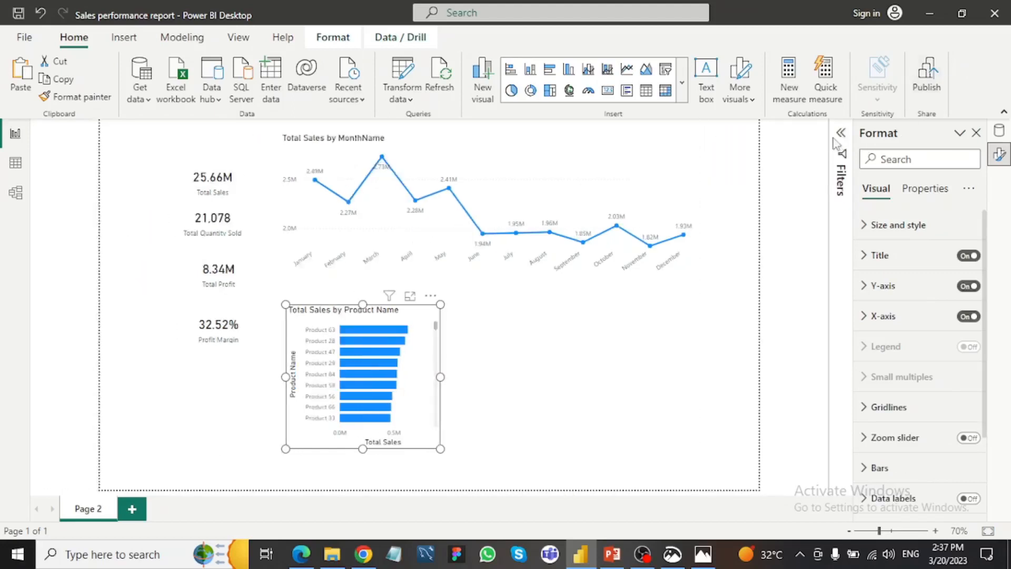
pyautogui.click(838, 138)
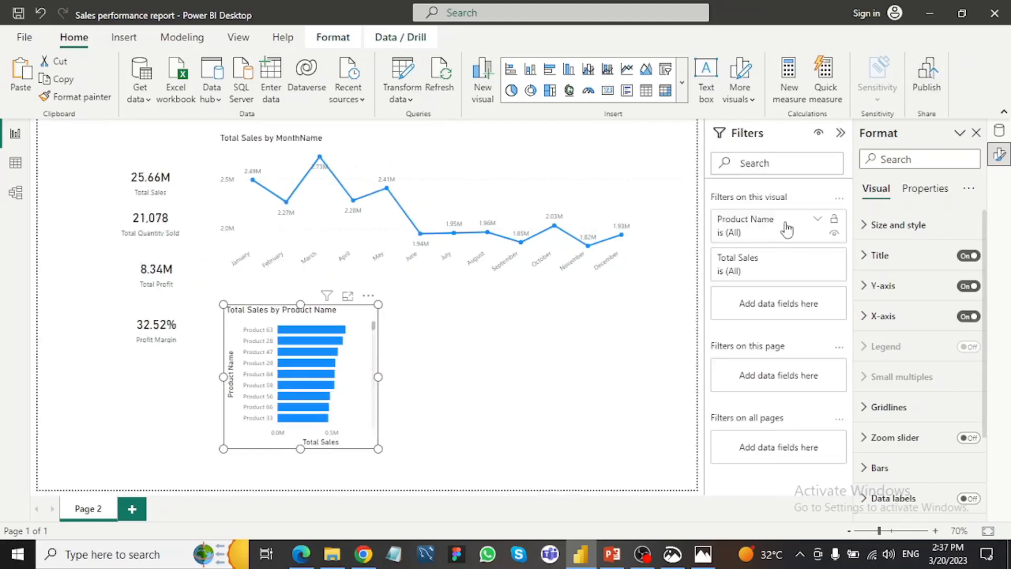
pyautogui.click(998, 130)
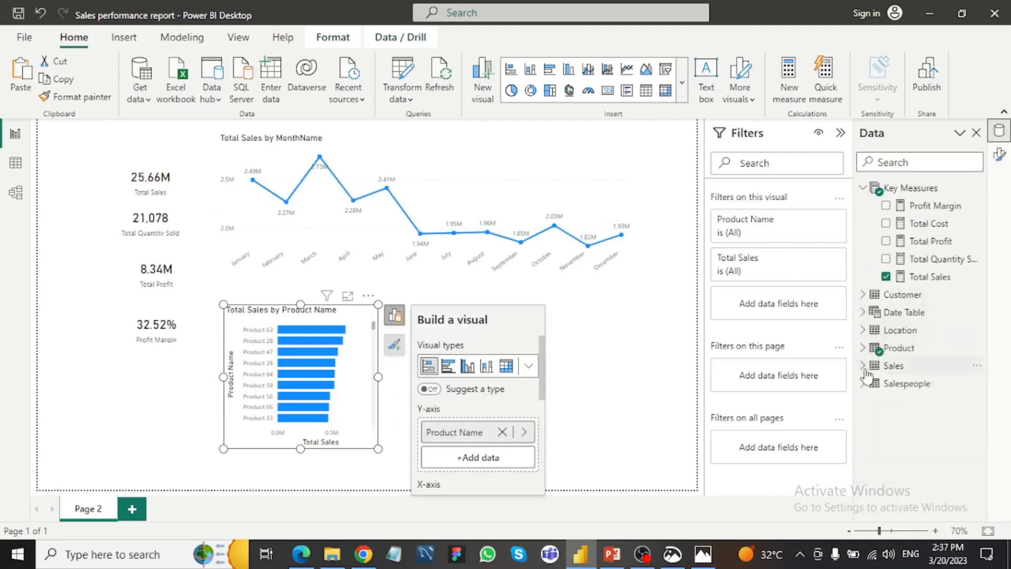
pyautogui.click(862, 350)
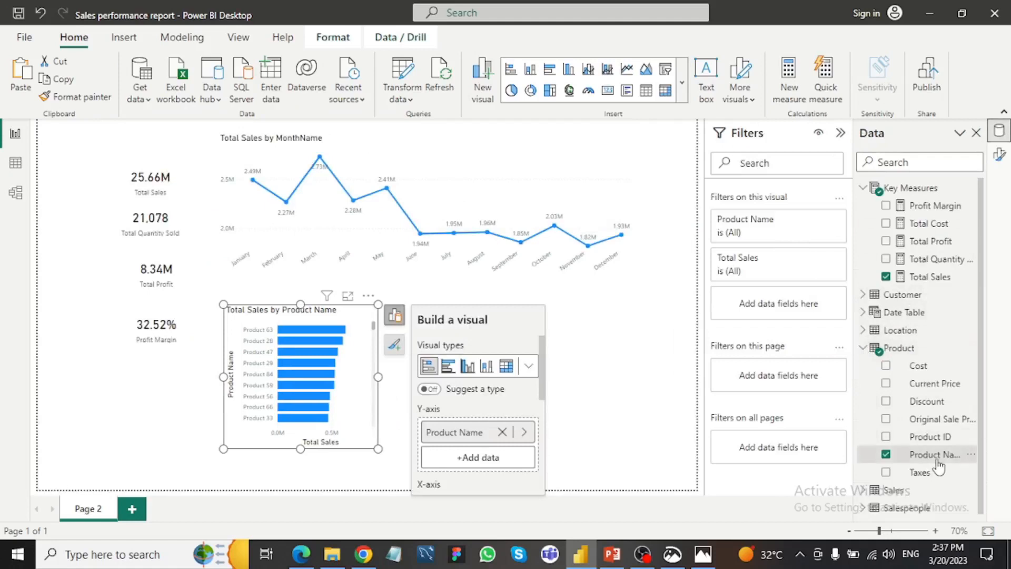
pyautogui.moveTo(924, 454); pyautogui.dragTo(795, 308)
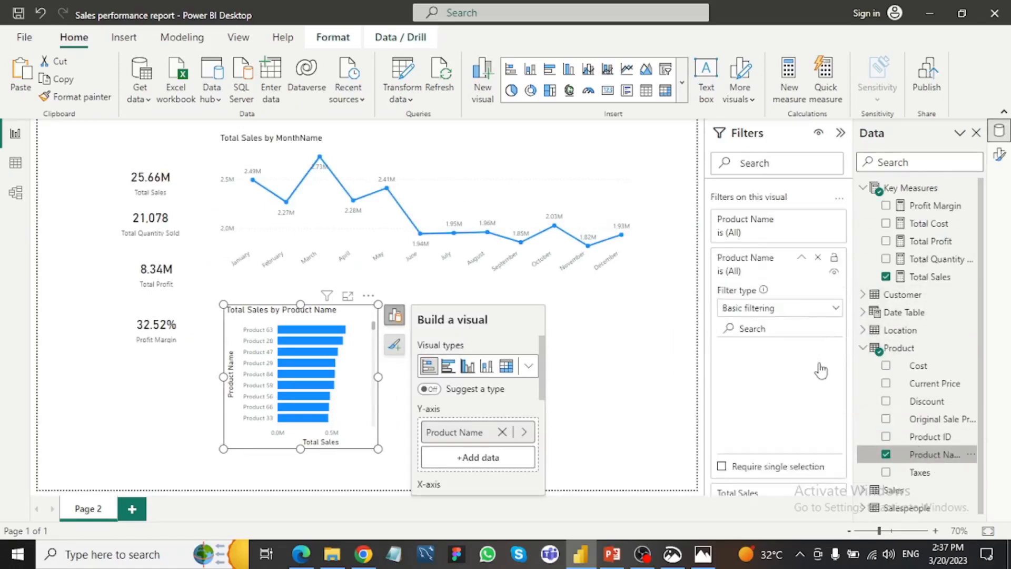
# - Set the added Product Name filter on the bar chart to Top N, showing the top 5 items by Total Sales, and apply it
pyautogui.click(823, 318)
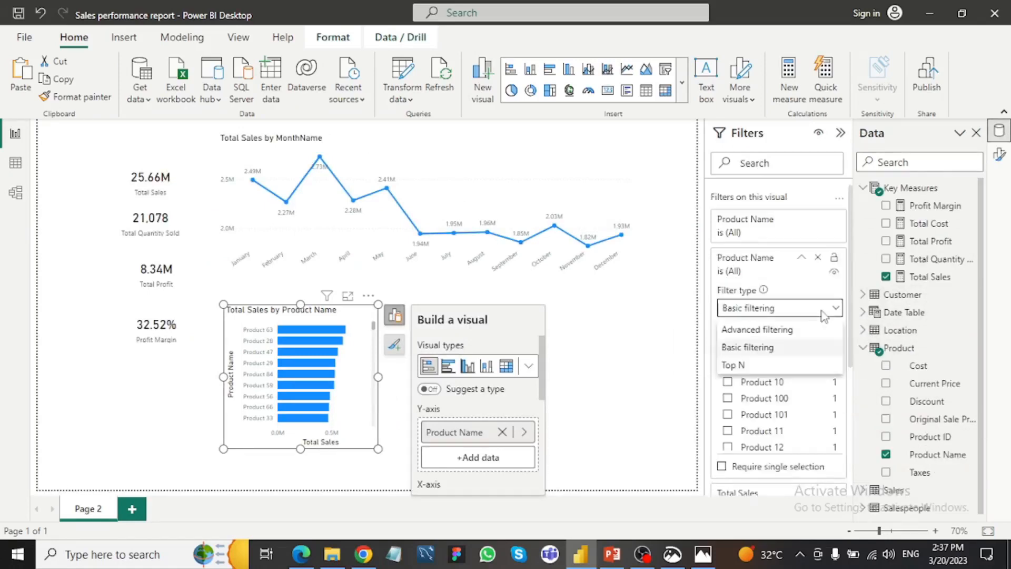
pyautogui.click(788, 369)
pyautogui.click(806, 343)
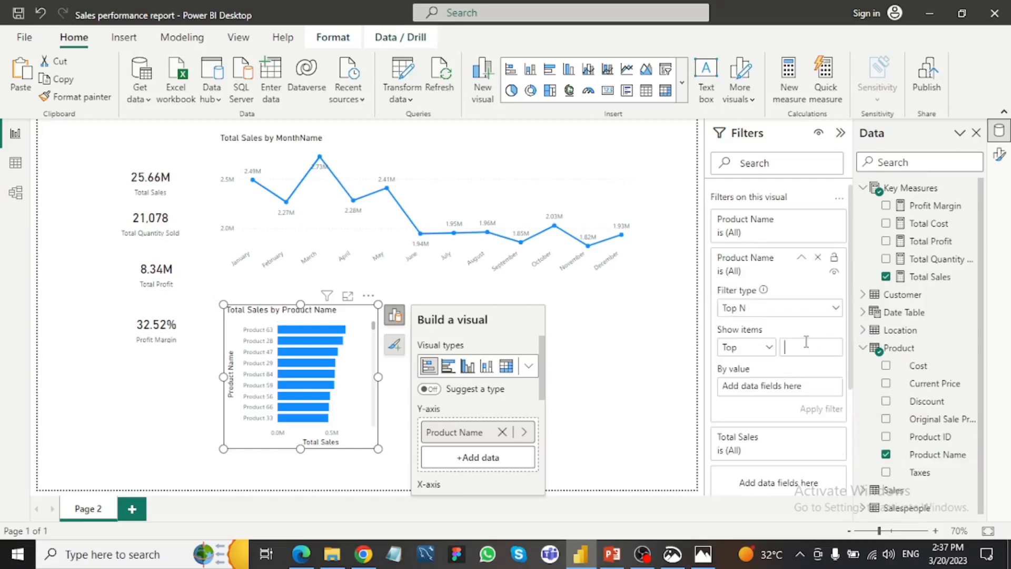
pyautogui.write('5')
pyautogui.moveTo(931, 277); pyautogui.dragTo(756, 391)
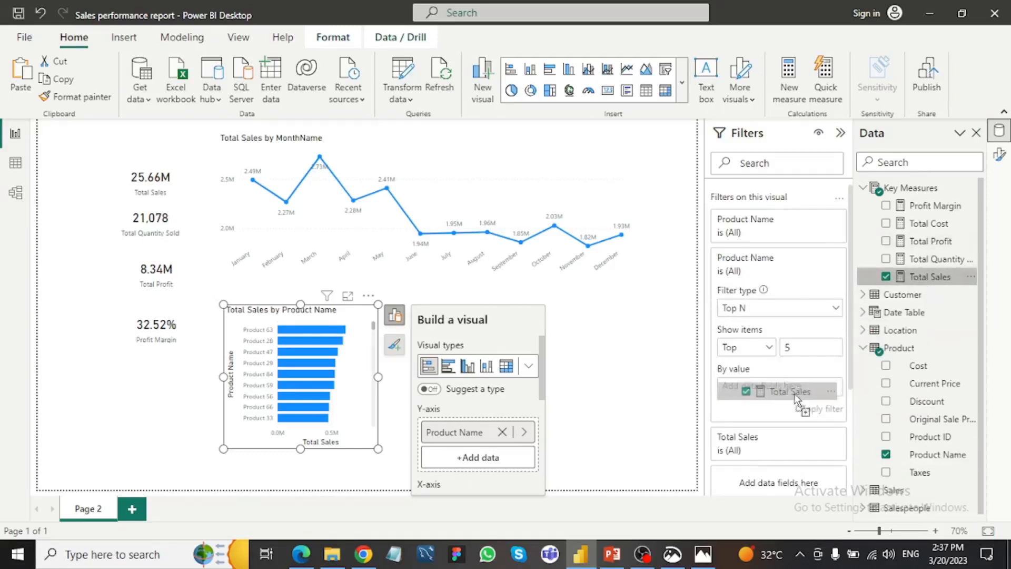
pyautogui.click(822, 409)
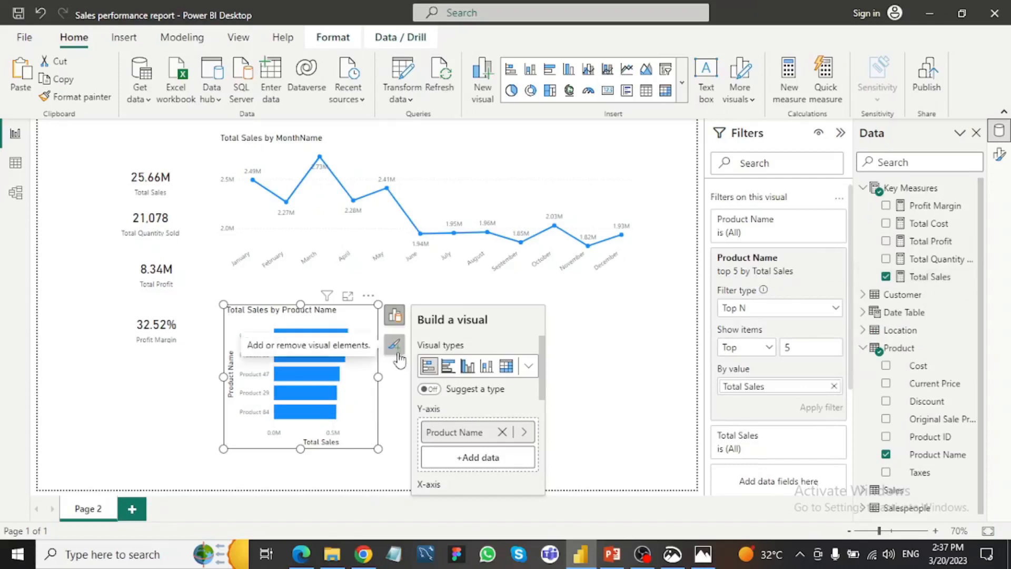
# - Turn on data labels for the Total Sales by Product Name bar chart and deselect the chart
pyautogui.scroll(-2, 465, 402)
pyautogui.scroll(-1, 470, 406)
pyautogui.scroll(1, 470, 405)
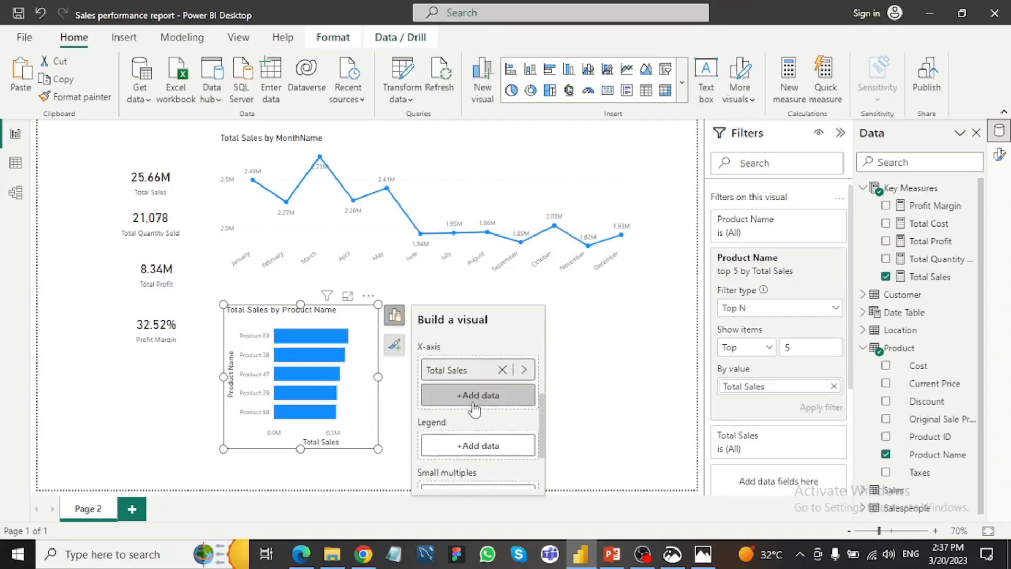
pyautogui.scroll(-1, 470, 405)
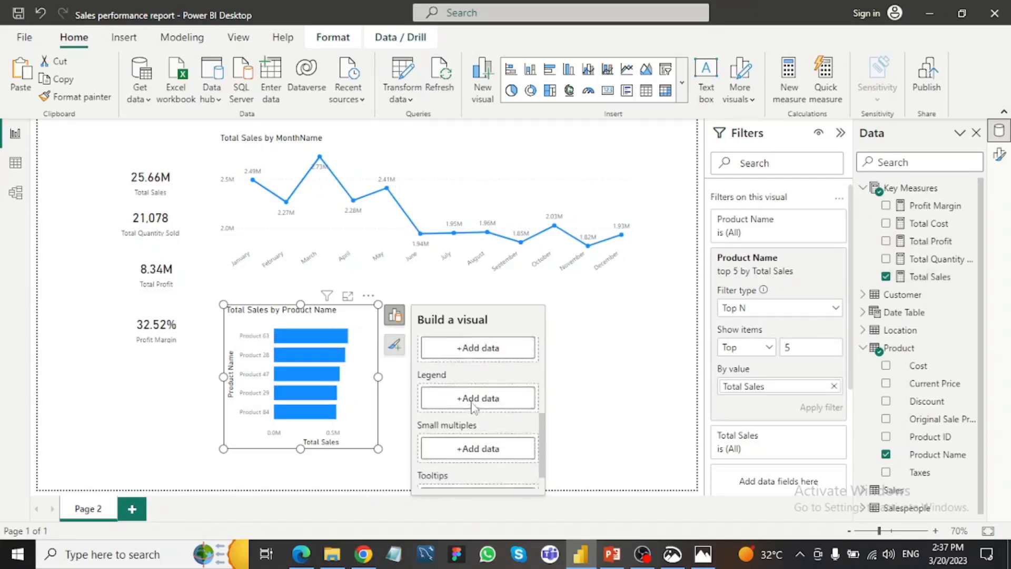
pyautogui.click(394, 345)
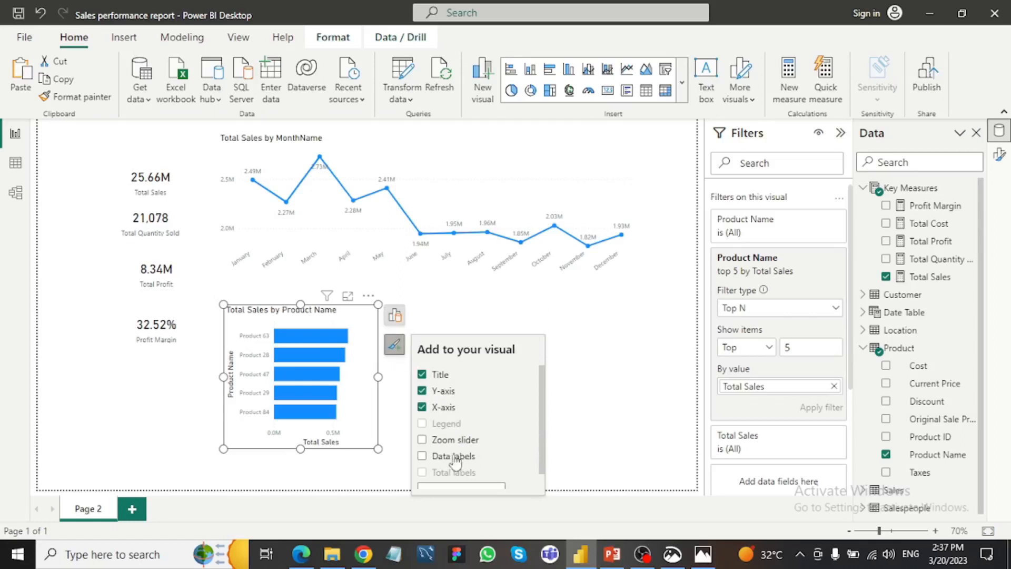
pyautogui.click(424, 459)
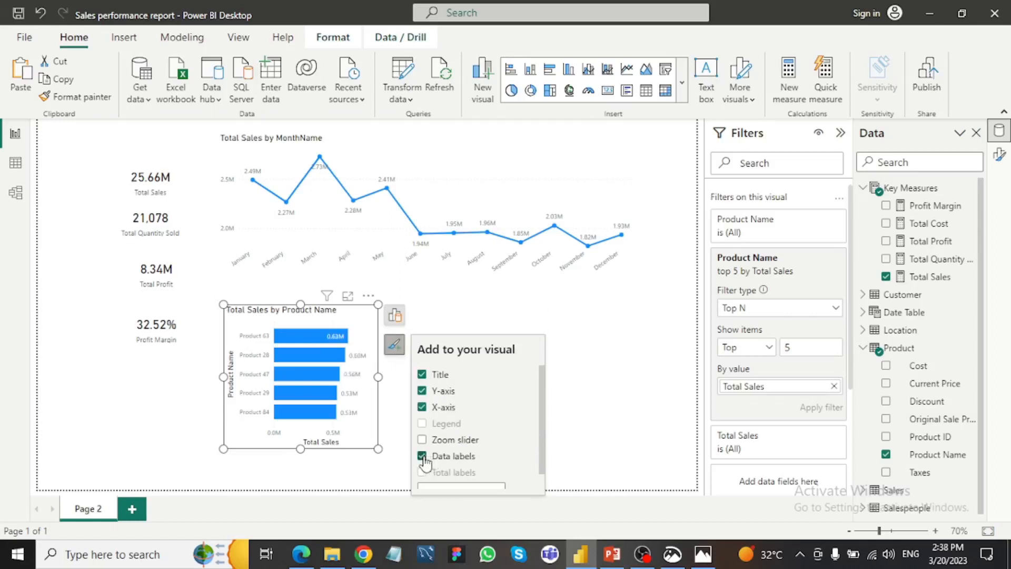
pyautogui.click(604, 327)
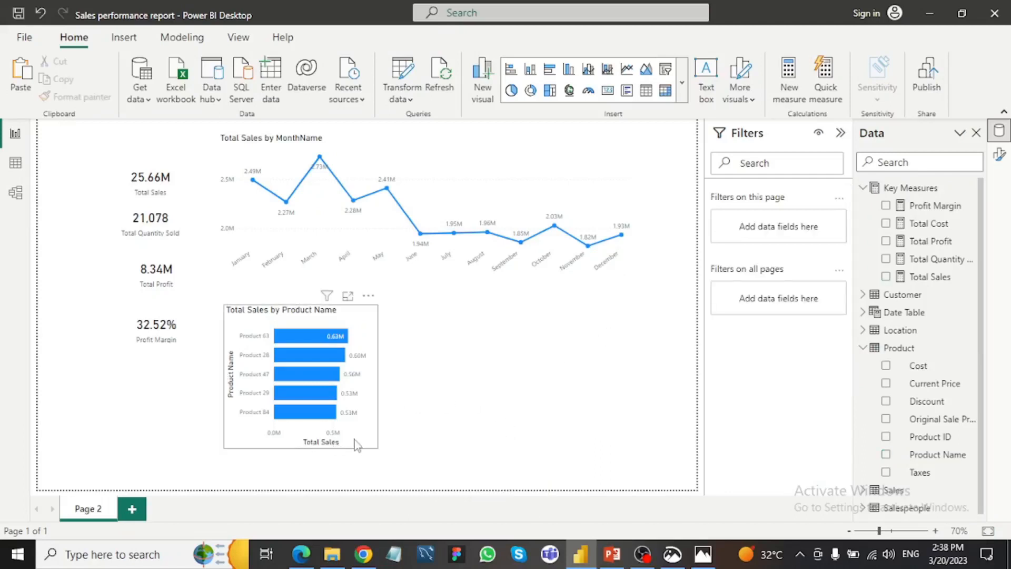
# - Open the bar chart's detailed data label formatting, showing the label position and values settings
pyautogui.click(372, 367)
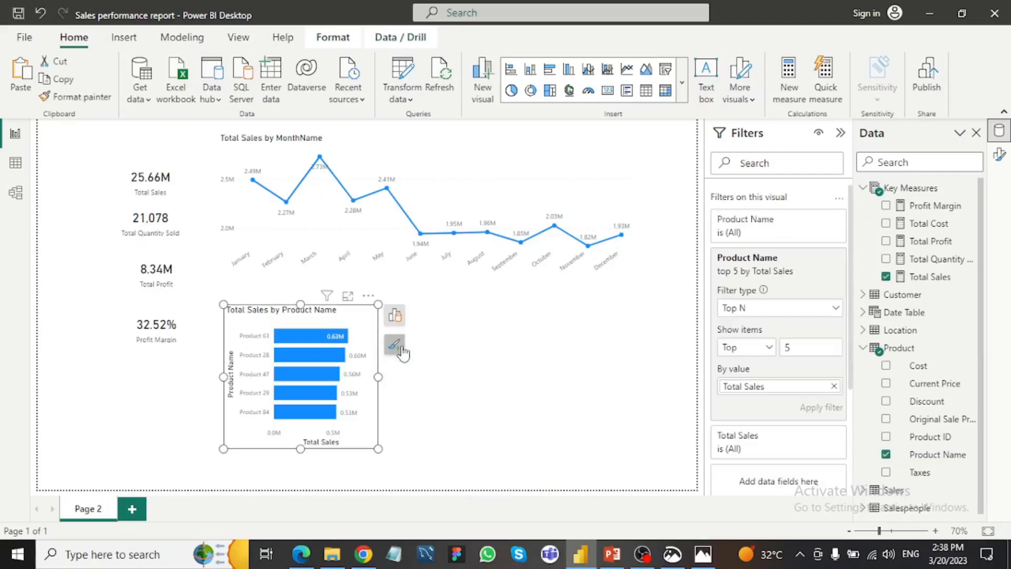
pyautogui.click(400, 347)
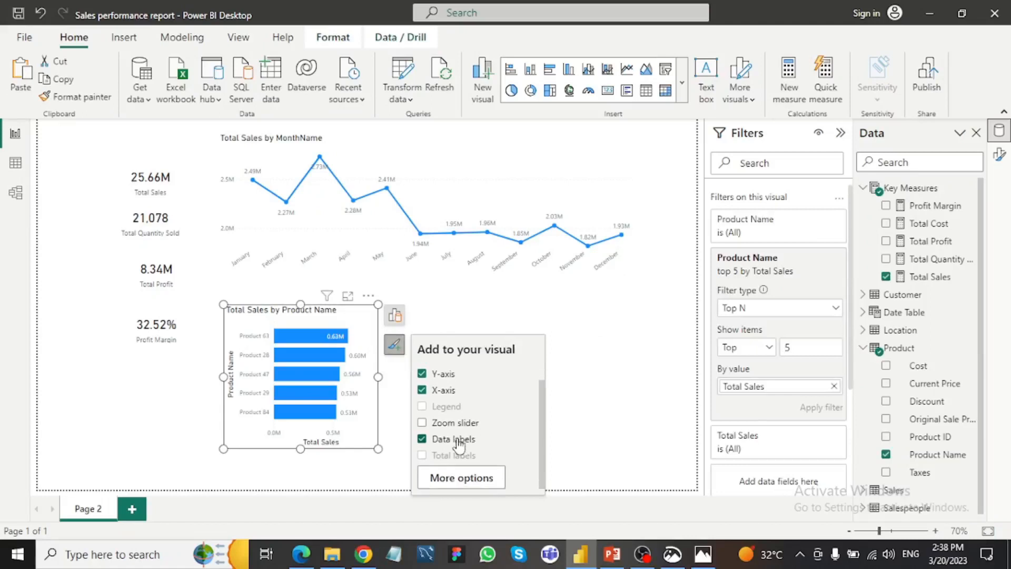
pyautogui.click(467, 479)
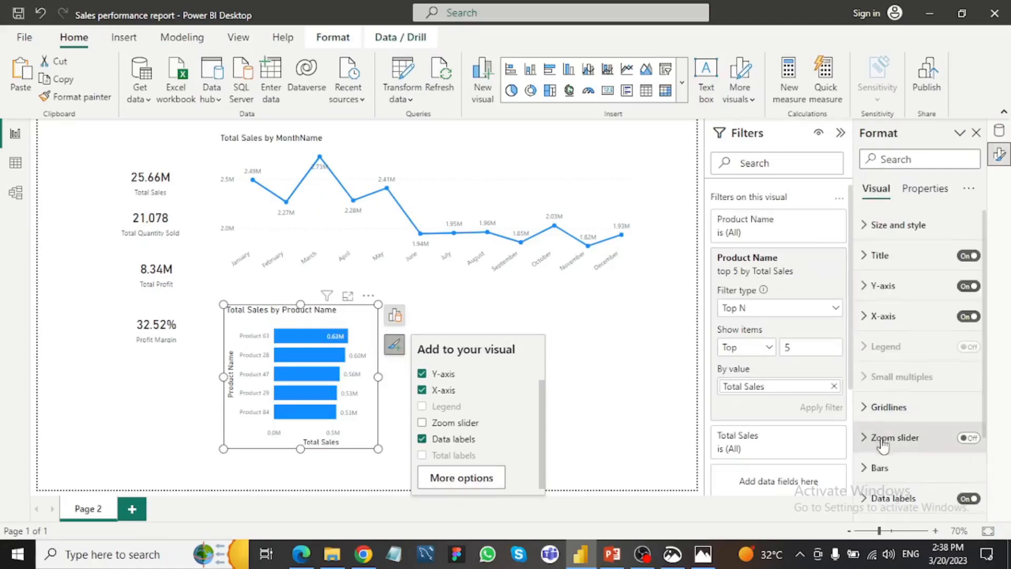
pyautogui.scroll(-3, 880, 444)
pyautogui.click(893, 385)
pyautogui.scroll(-4, 880, 335)
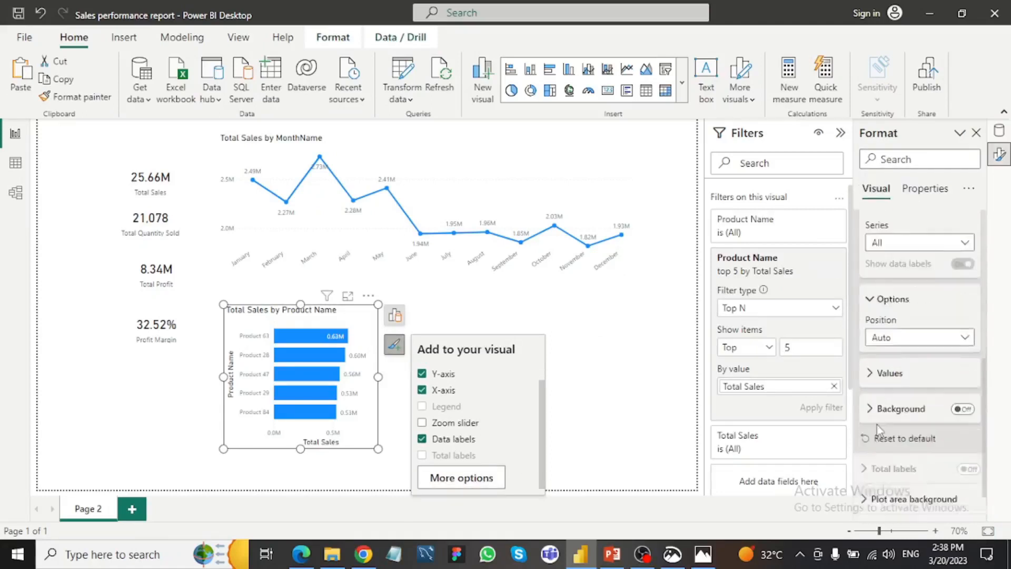
# - Set the display units of the Total Sales by Product Name chart's data labels to Thousands
pyautogui.click(887, 319)
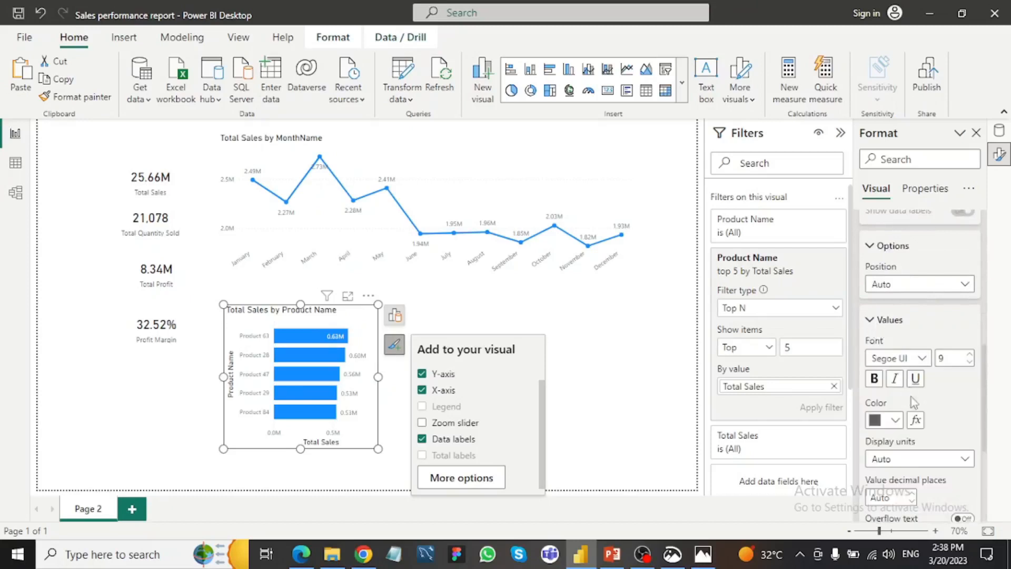
pyautogui.scroll(-1, 912, 399)
pyautogui.click(919, 413)
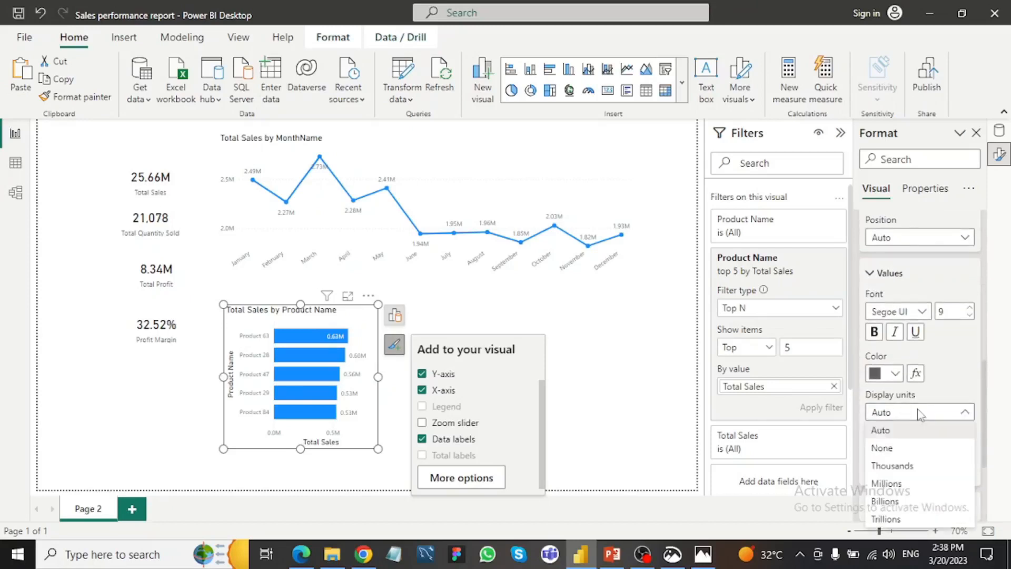
pyautogui.click(903, 466)
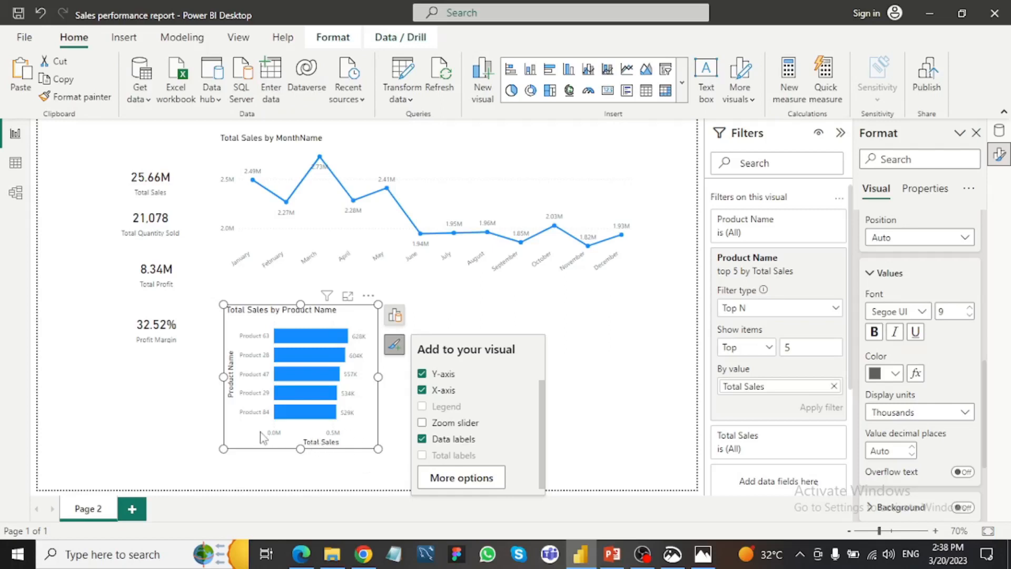
# - Remove the Y-axis title, the X-axis values and the X-axis title from the Total Sales by Product Name chart
pyautogui.click(232, 395)
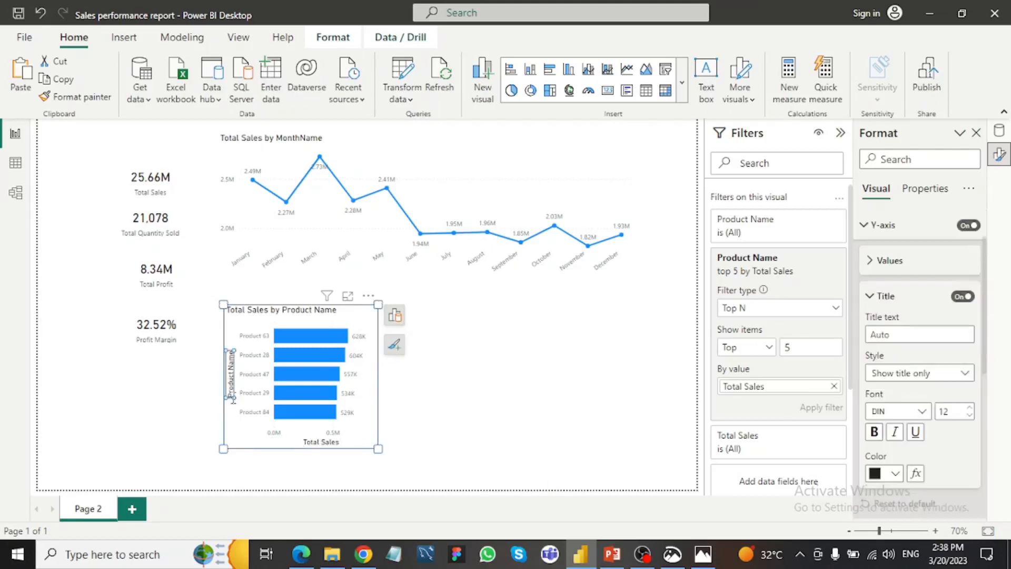
pyautogui.press('Delete')
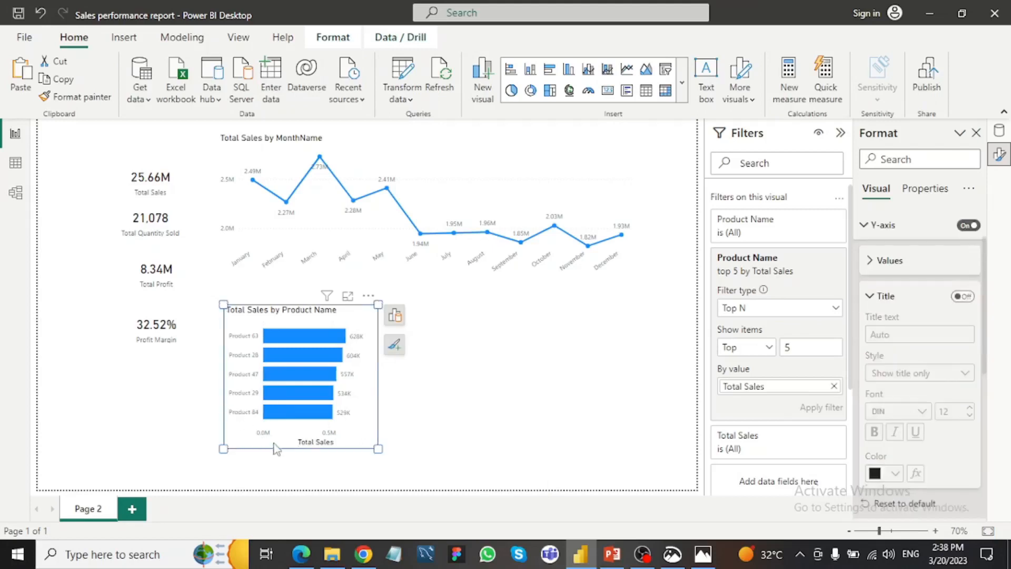
pyautogui.click(262, 435)
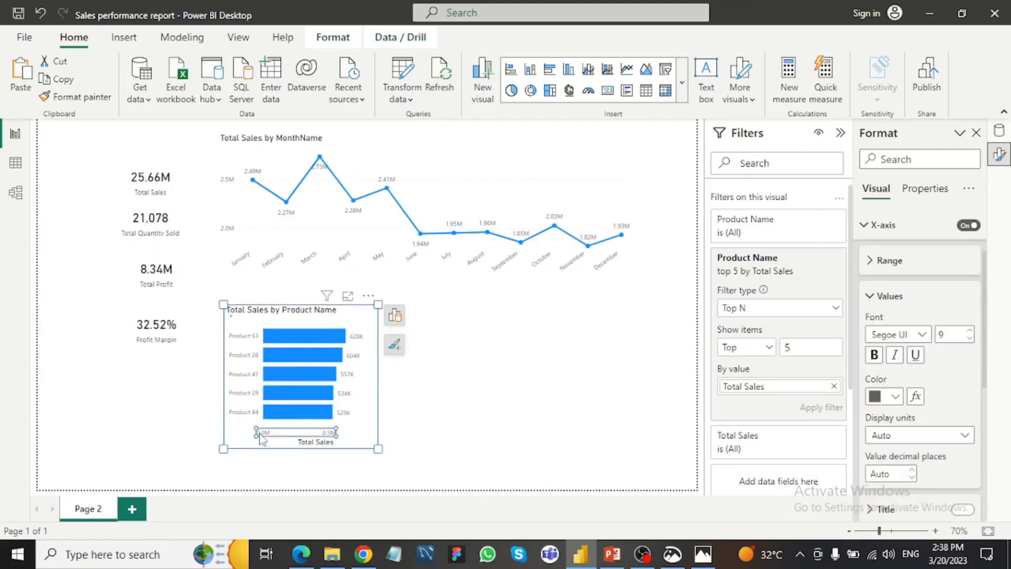
pyautogui.press('Delete')
pyautogui.click(304, 444)
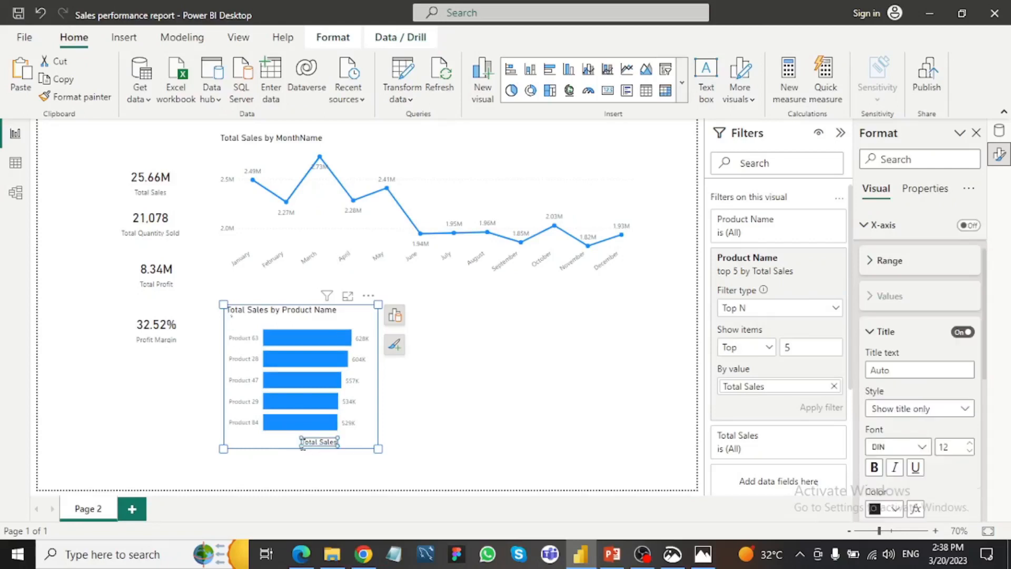
pyautogui.press('Delete')
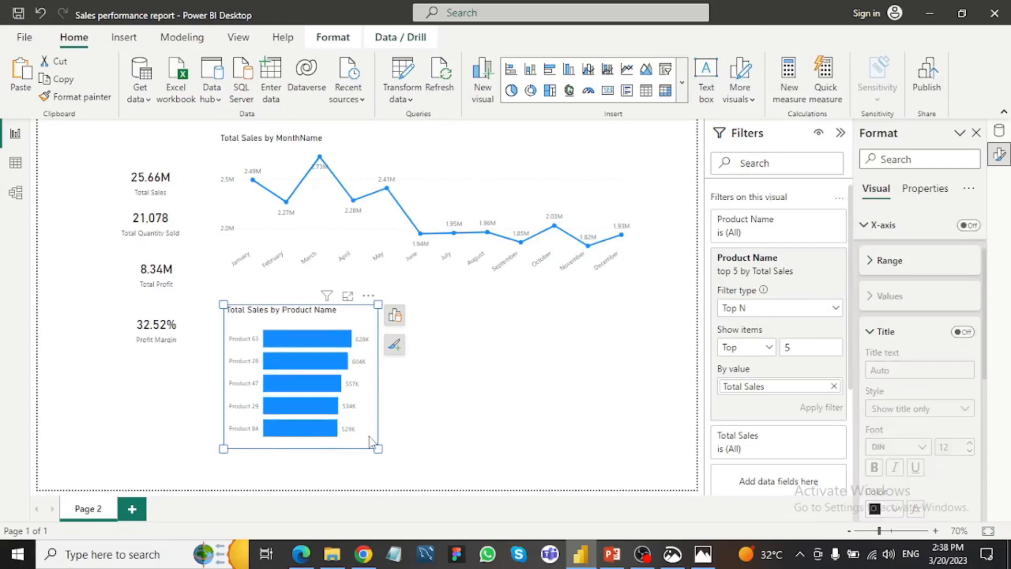
# - Duplicate the Total Sales by Product Name bar chart and place the copy beside the original, aligned with its top edge
pyautogui.click(371, 442)
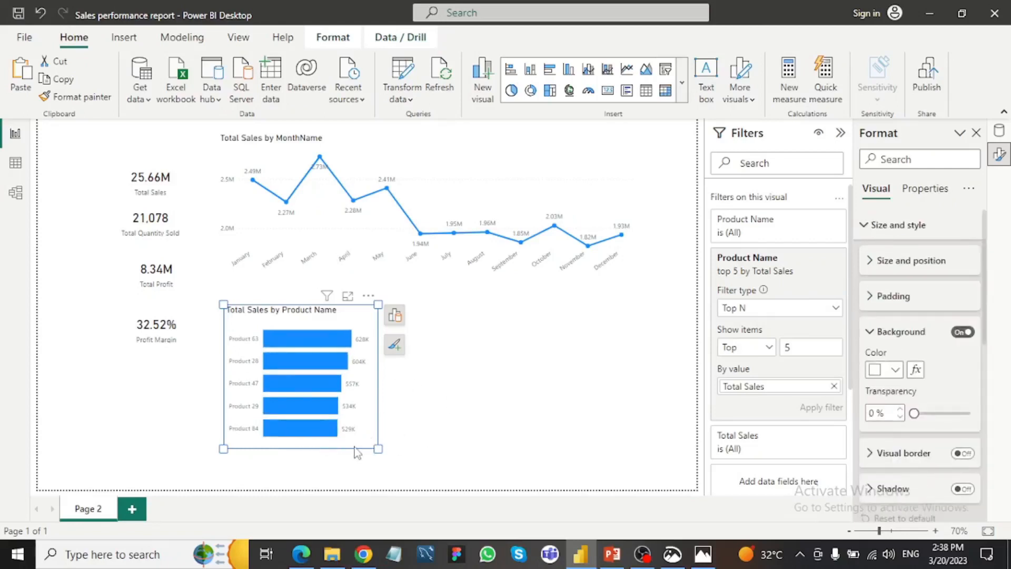
pyautogui.click(356, 454)
pyautogui.click(370, 449)
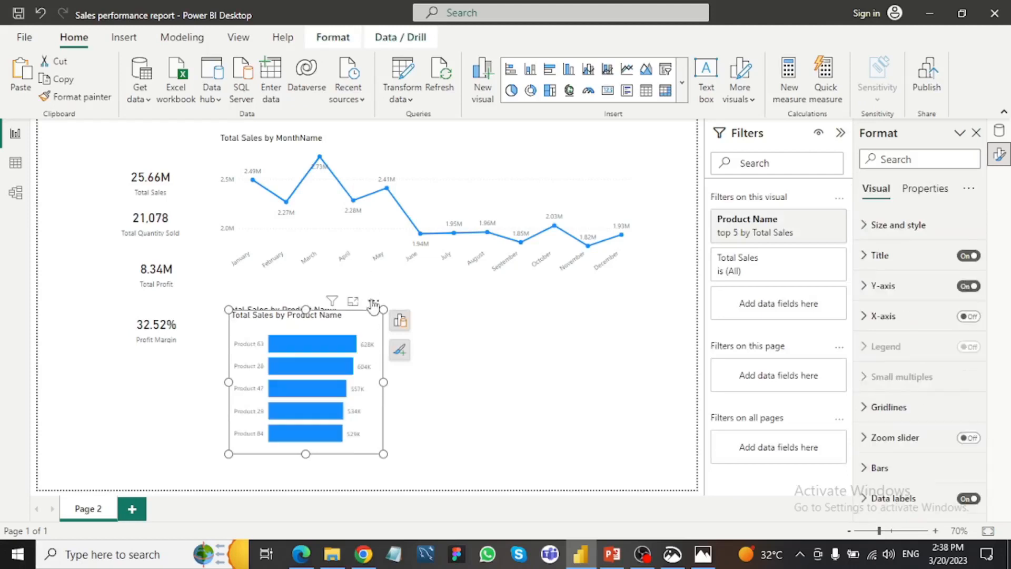
pyautogui.moveTo(371, 306); pyautogui.dragTo(565, 299)
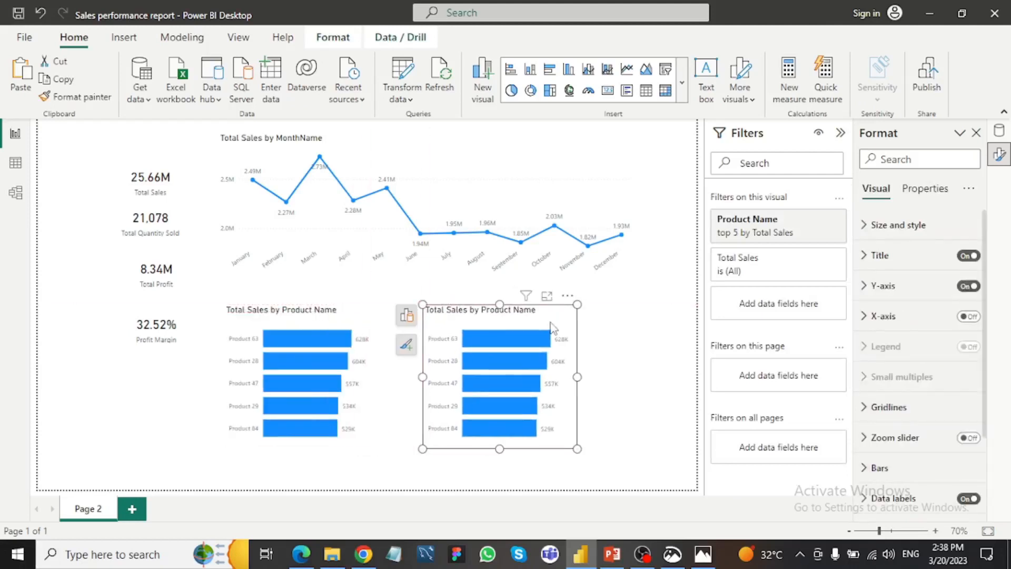
# - Change the copied chart's title to "Total Sales by Counties"
pyautogui.click(879, 255)
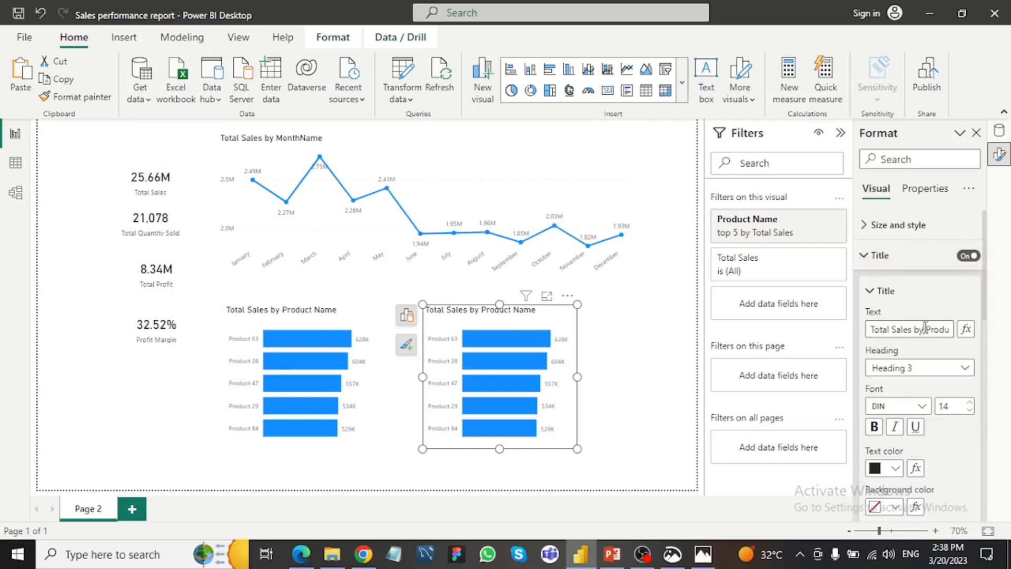
pyautogui.moveTo(925, 328); pyautogui.dragTo(958, 332)
pyautogui.write('Counties')
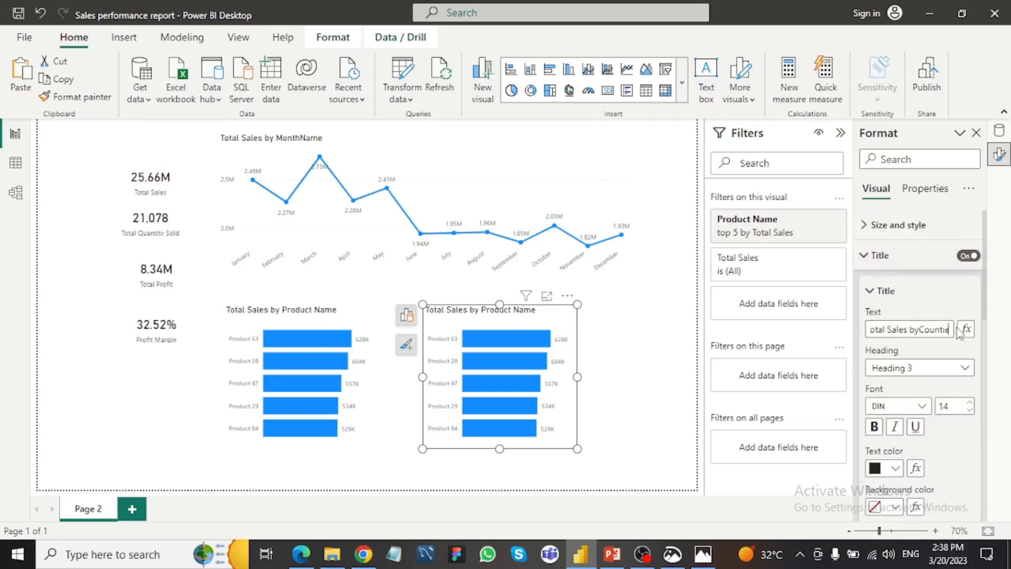
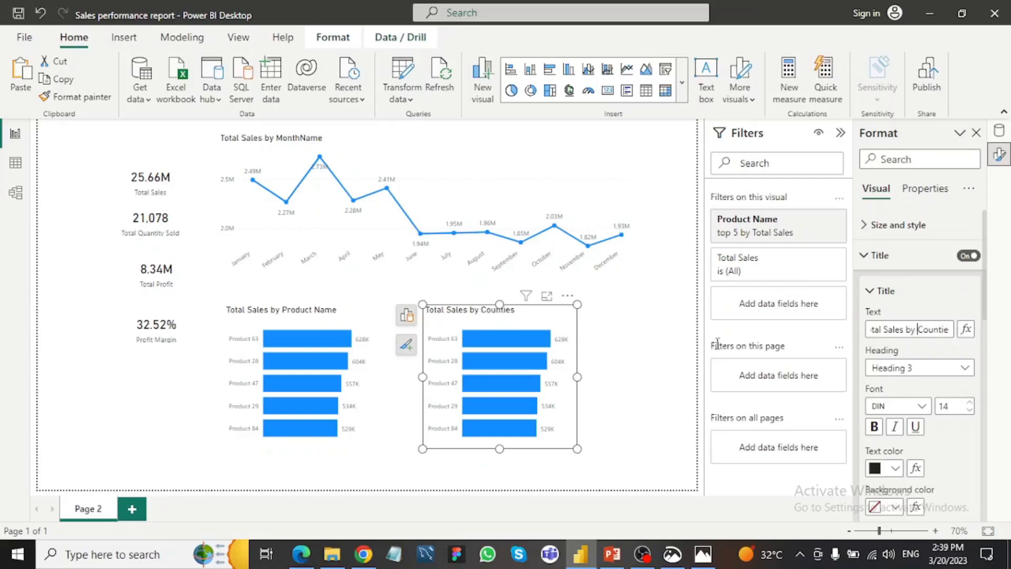
pyautogui.click(646, 395)
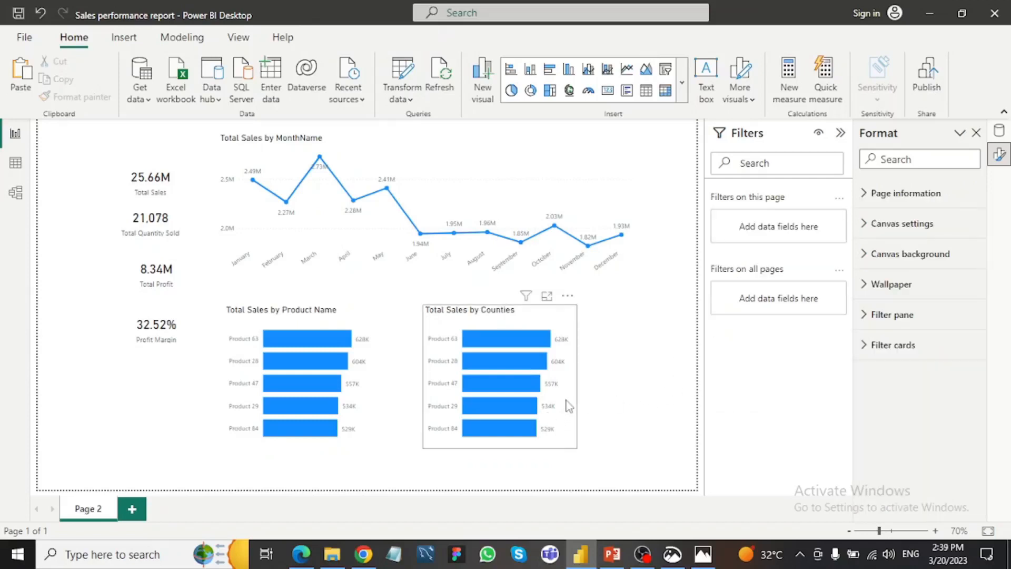
# - Replace Product Name with County from the Location table on the copied chart's Y-axis and remove its Product Name filter
pyautogui.click(999, 131)
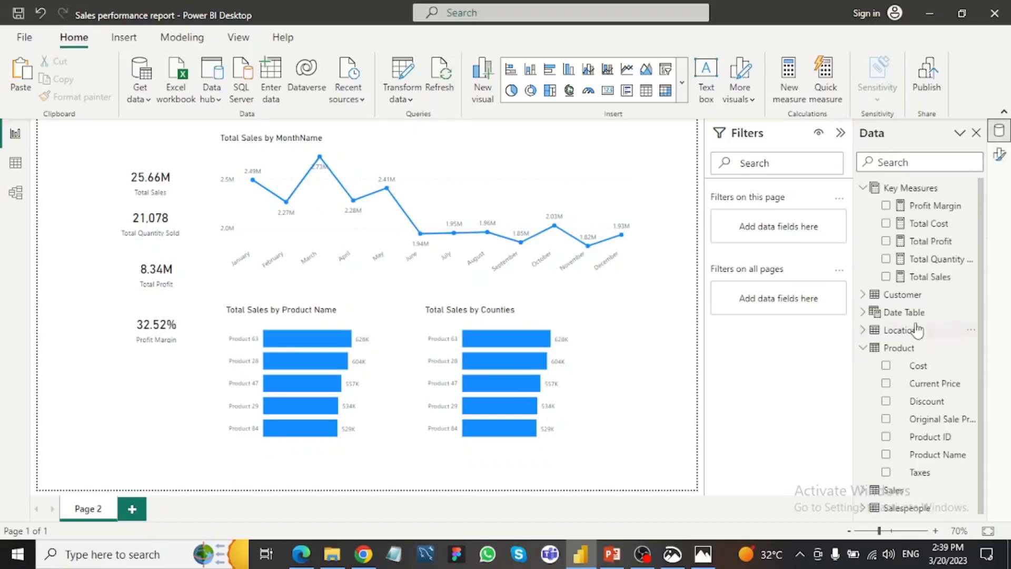
pyautogui.click(557, 445)
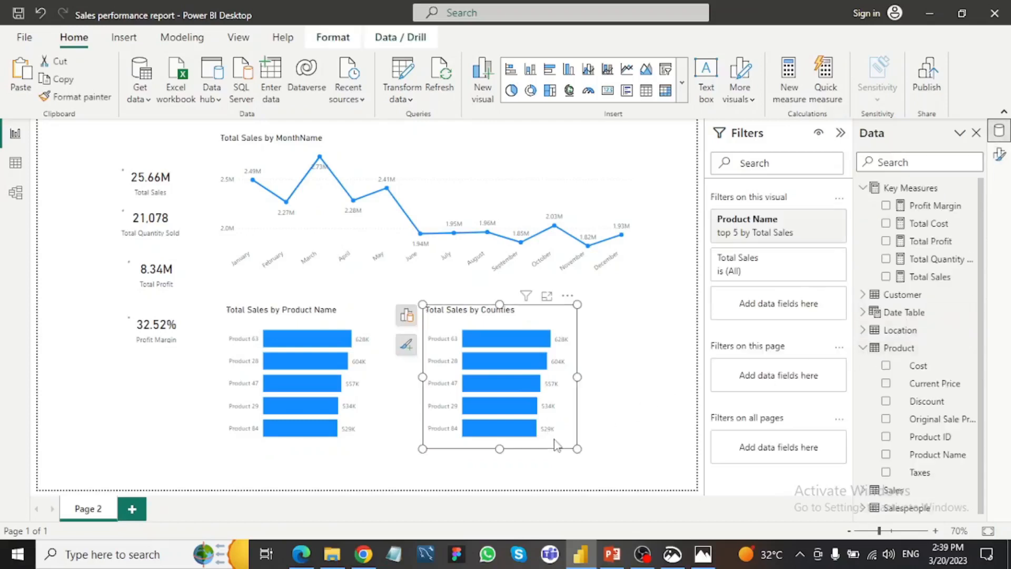
pyautogui.click(406, 316)
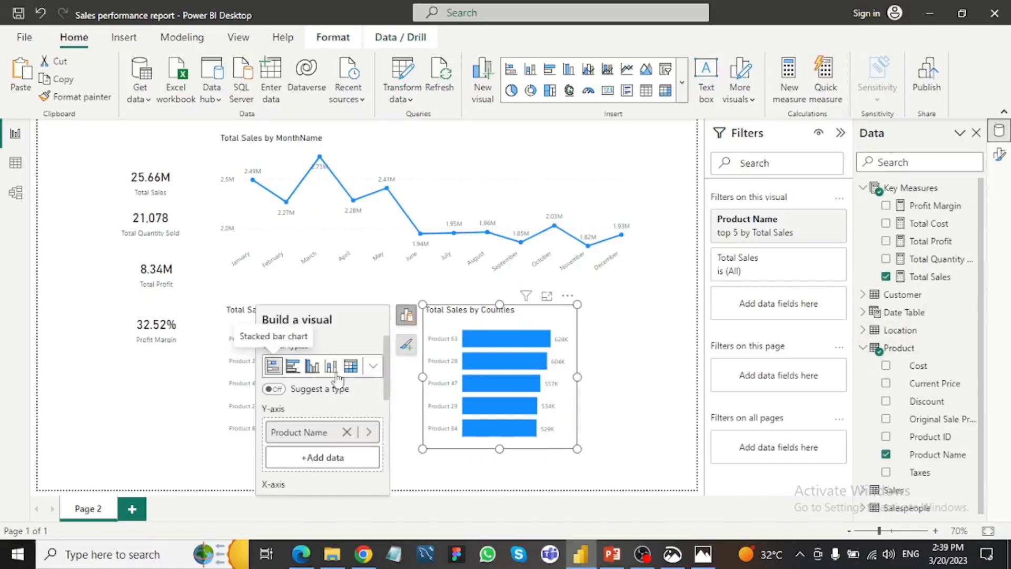
pyautogui.click(367, 432)
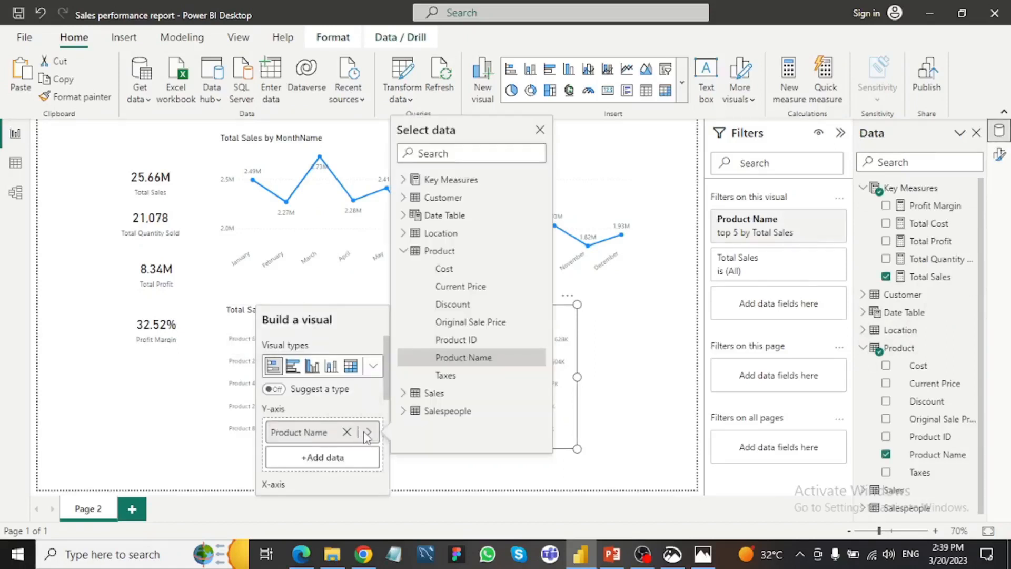
pyautogui.click(404, 252)
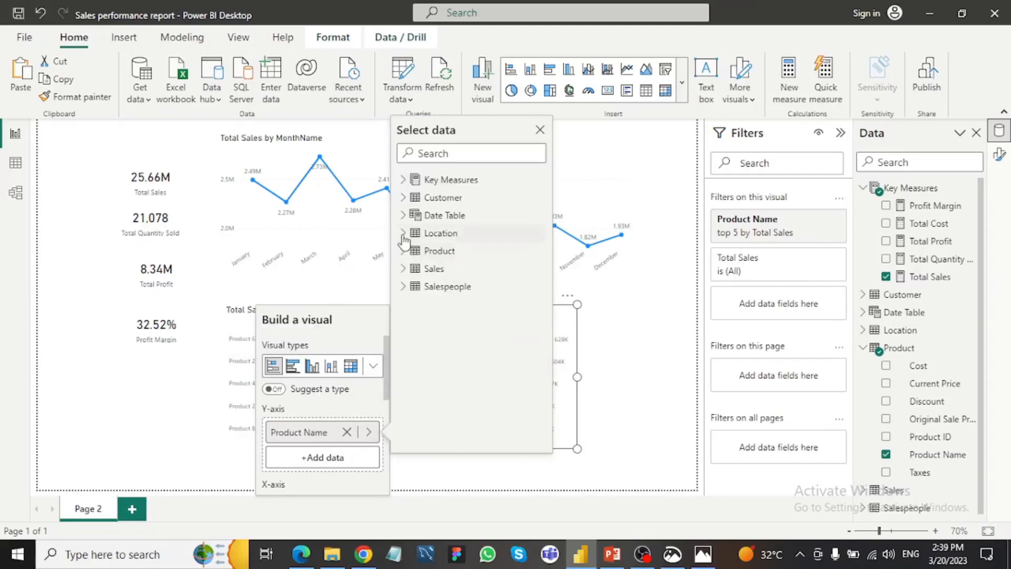
pyautogui.click(404, 234)
pyautogui.click(459, 271)
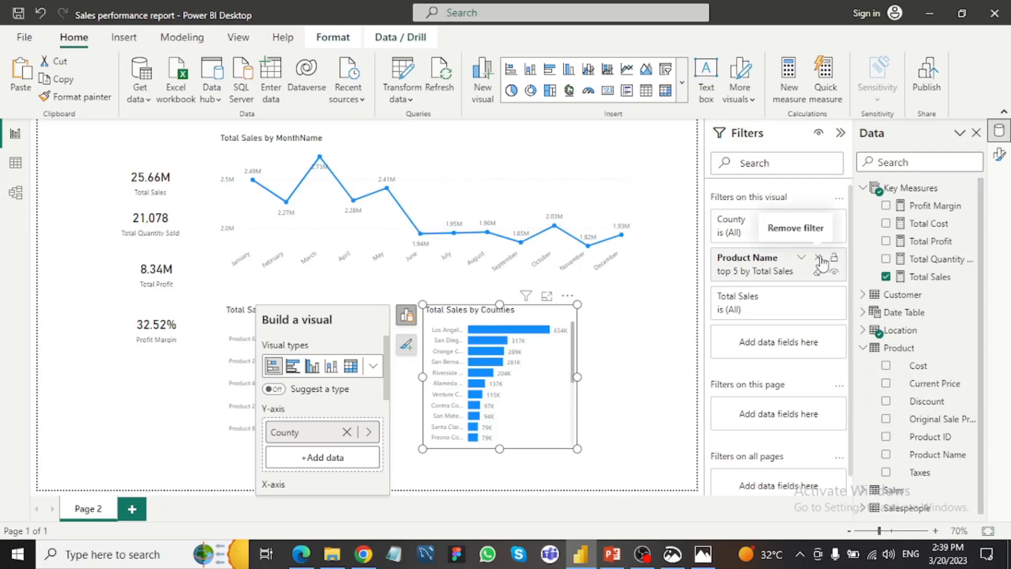
pyautogui.click(818, 258)
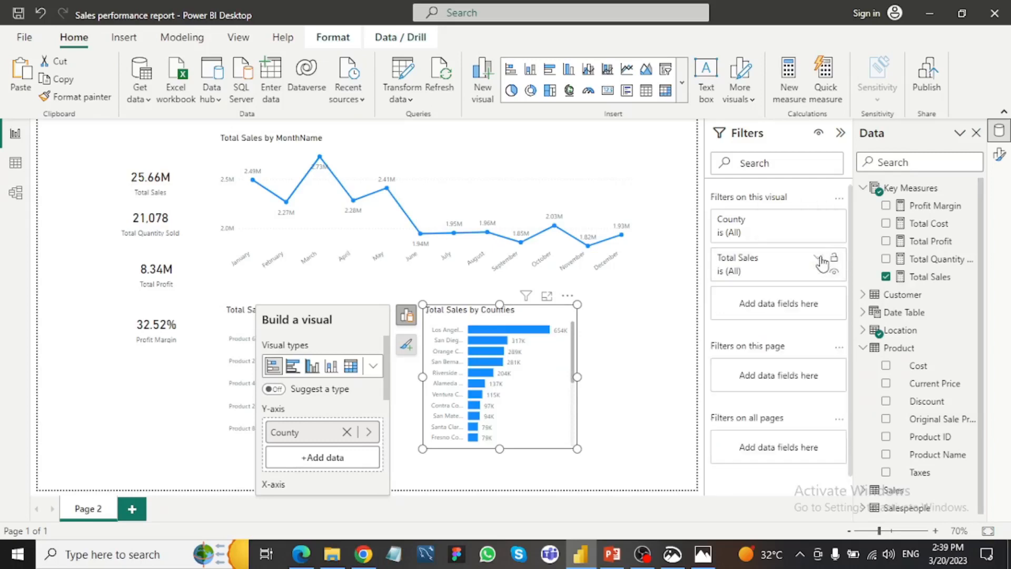
# - Add the Location table's County field as an additional visual-level filter on the Total Sales by Counties chart
pyautogui.click(999, 134)
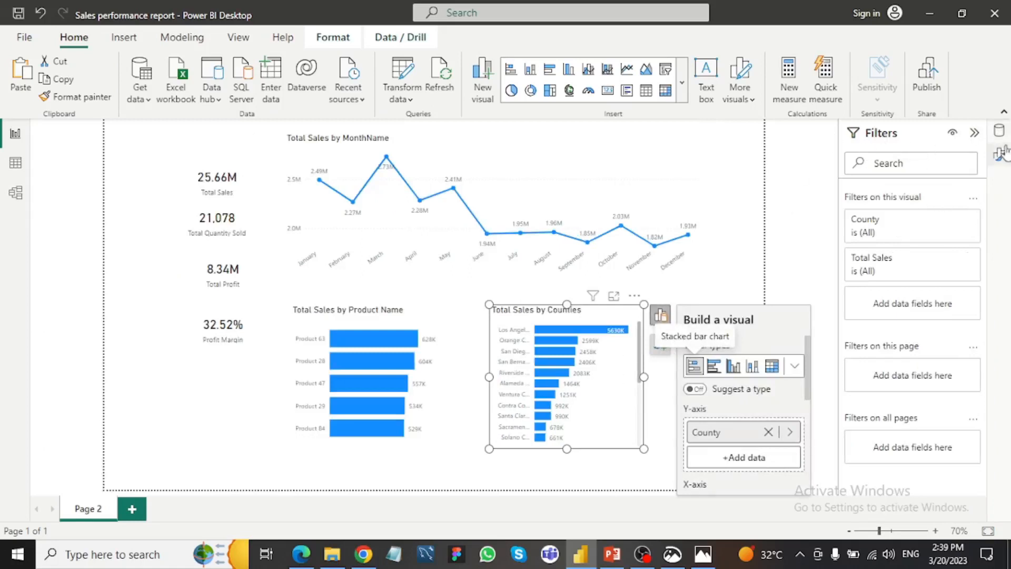
pyautogui.click(999, 134)
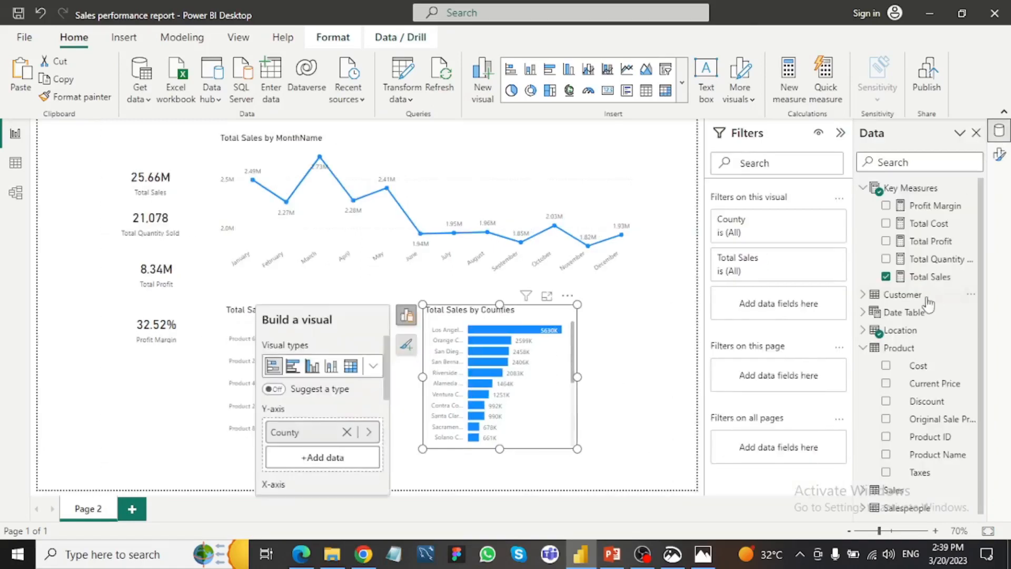
pyautogui.click(864, 346)
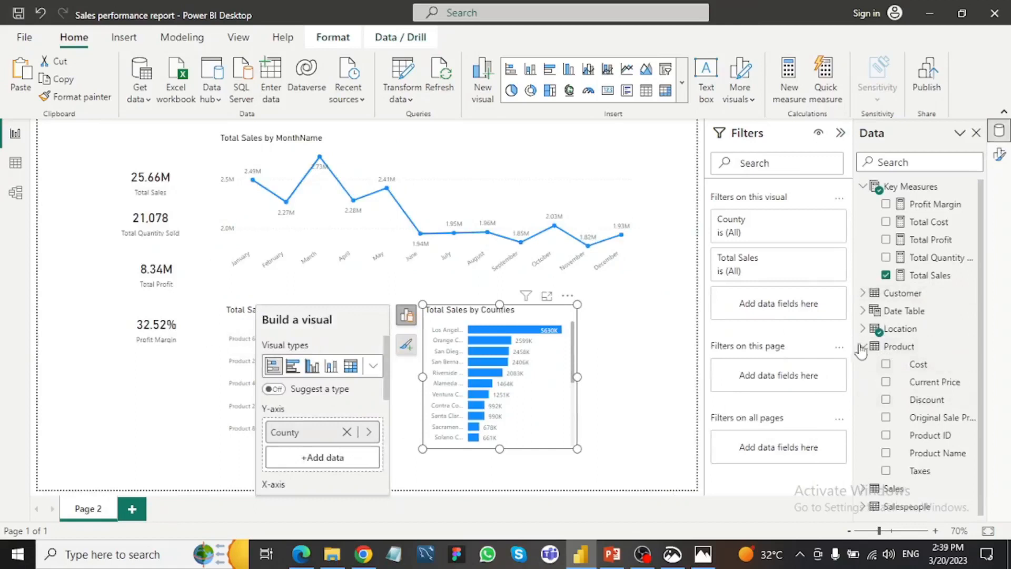
pyautogui.click(862, 346)
pyautogui.click(863, 329)
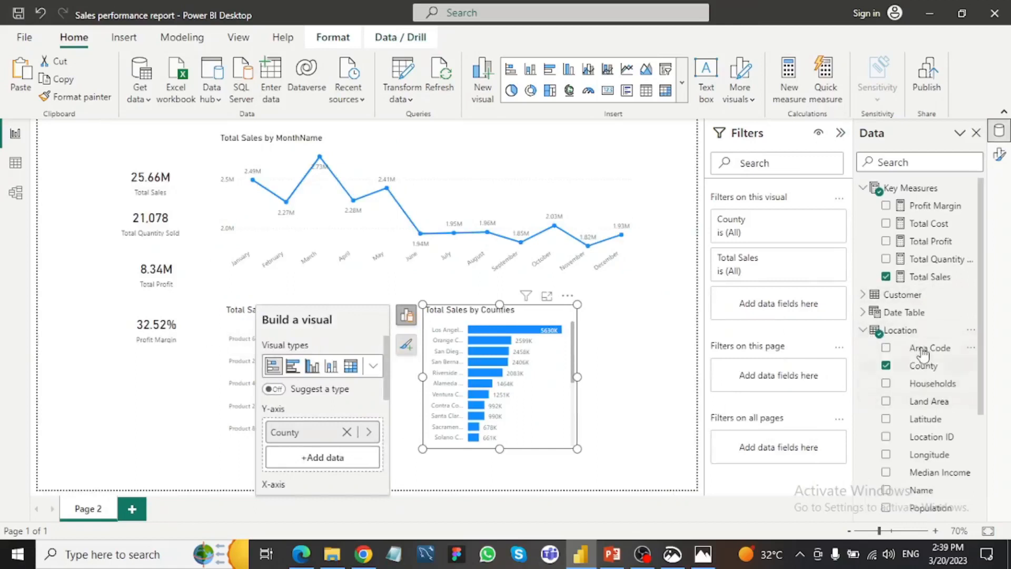
pyautogui.moveTo(923, 365); pyautogui.dragTo(787, 323)
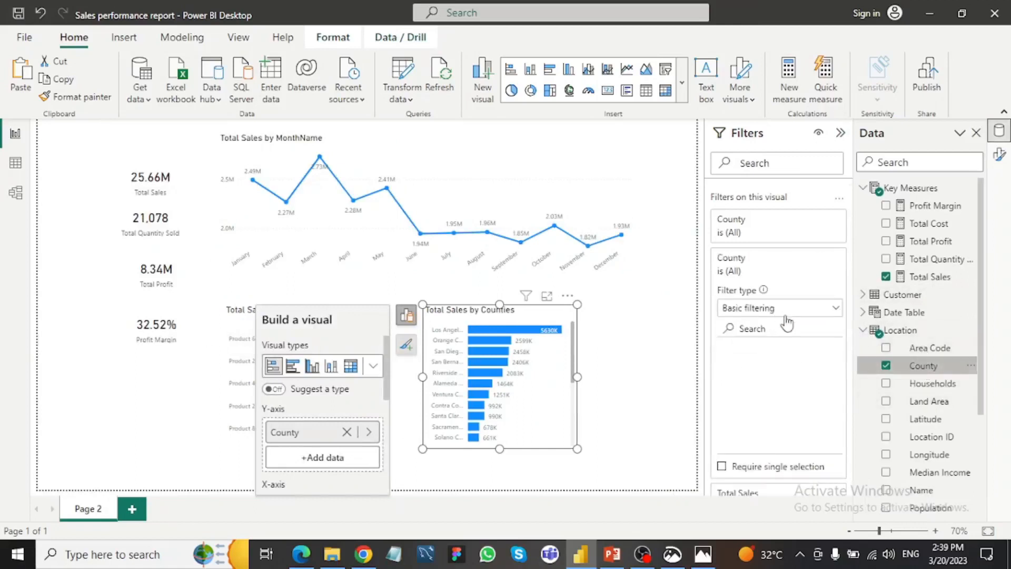
# - Set the added County filter to Top N, showing the top 5 items by Total Sales, and apply it
pyautogui.click(785, 310)
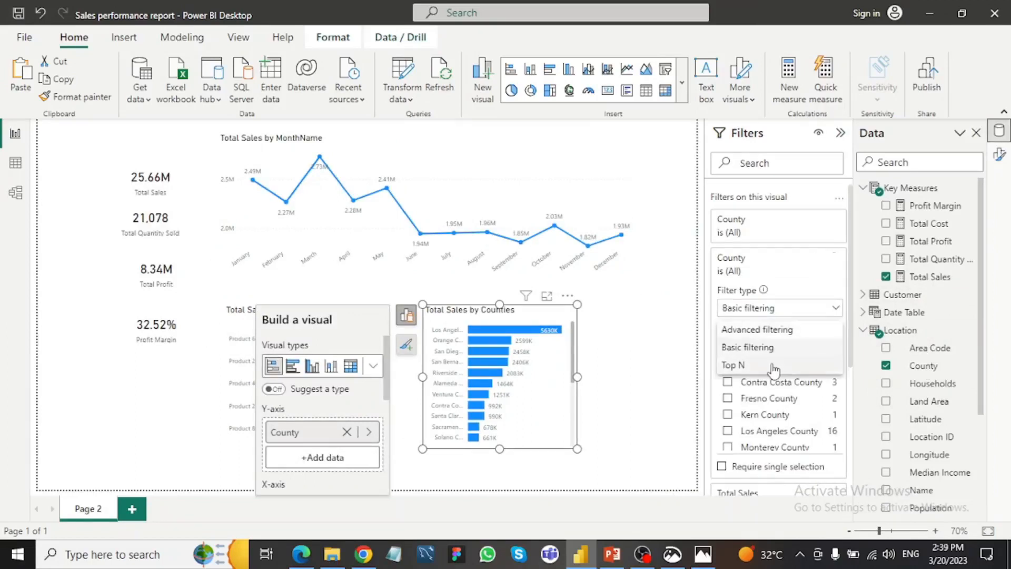
pyautogui.click(772, 366)
pyautogui.click(791, 350)
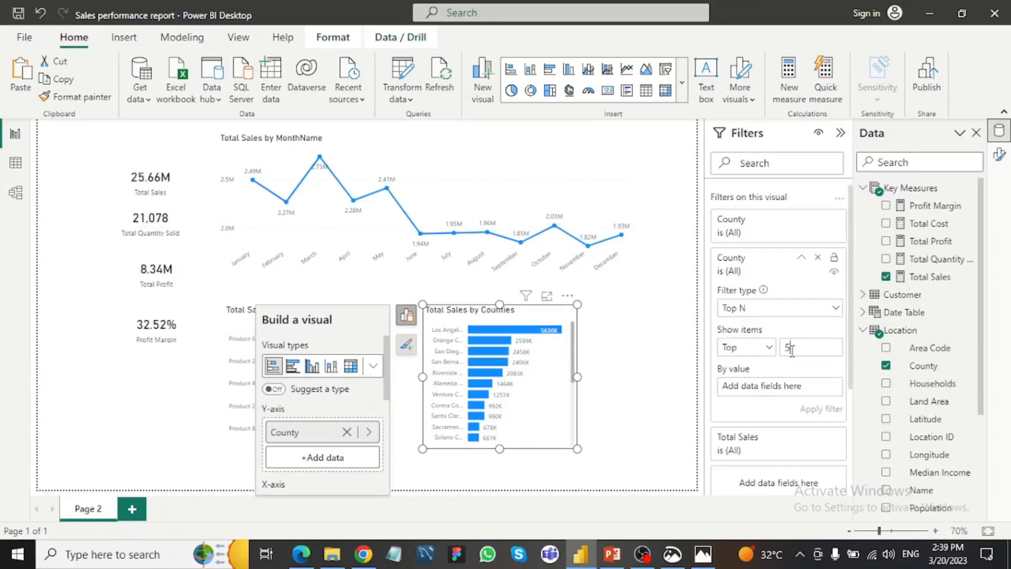
pyautogui.moveTo(874, 276); pyautogui.dragTo(781, 400)
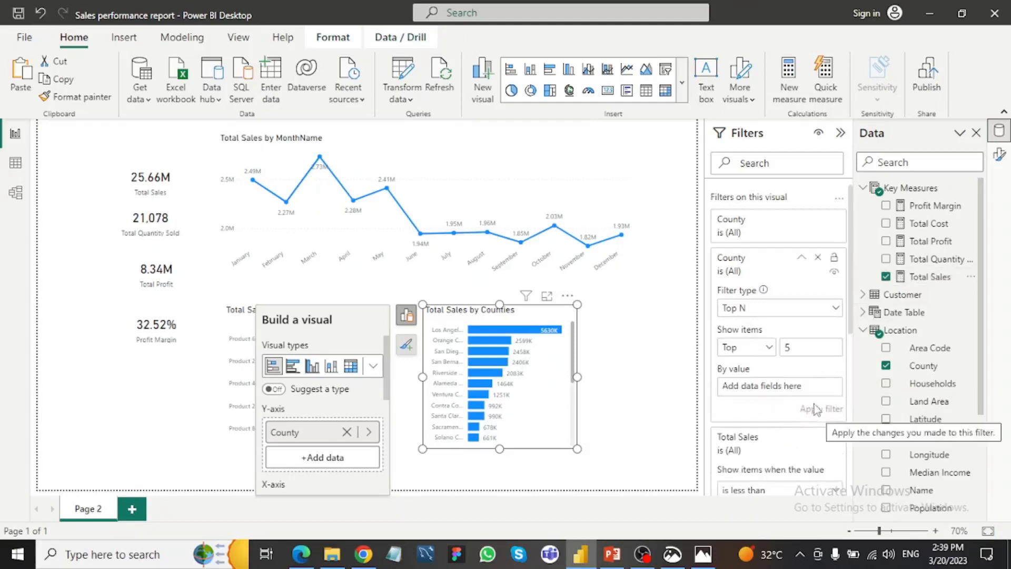
pyautogui.moveTo(915, 277); pyautogui.dragTo(793, 397)
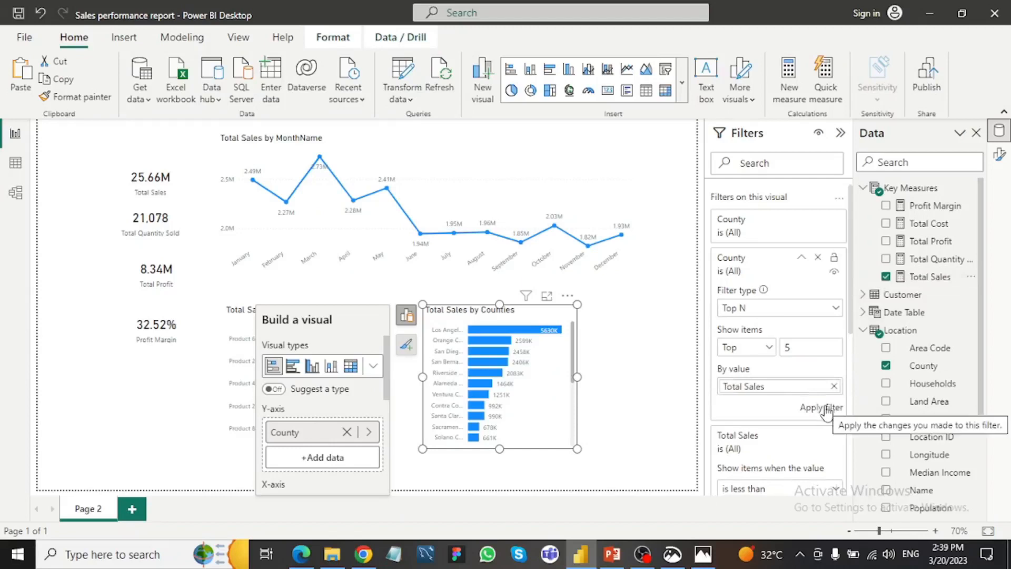
pyautogui.click(826, 410)
# - Remove the extra Total Sales filter with the "is less than" condition from the counties chart
pyautogui.scroll(-4, 795, 442)
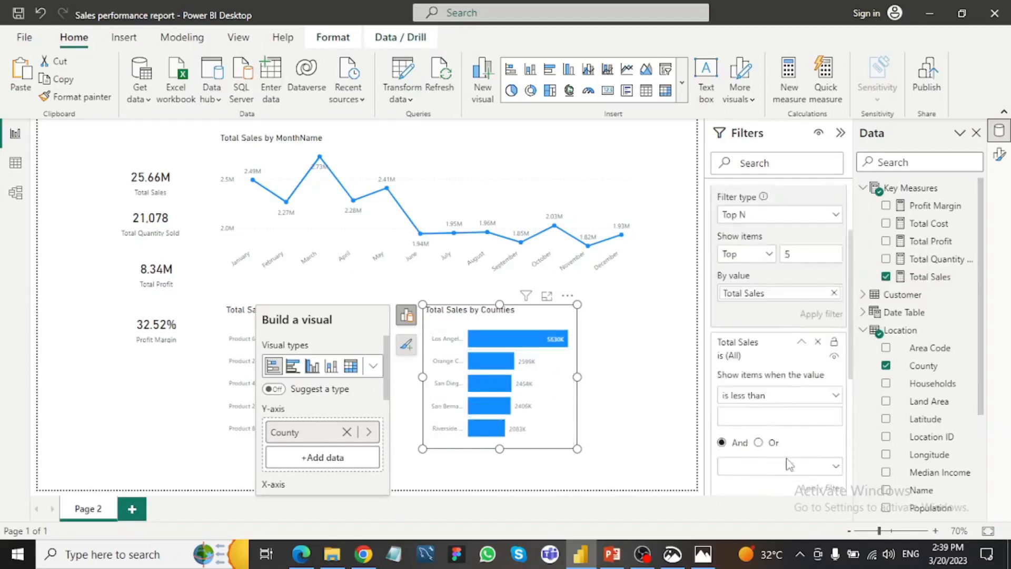
pyautogui.scroll(2, 819, 333)
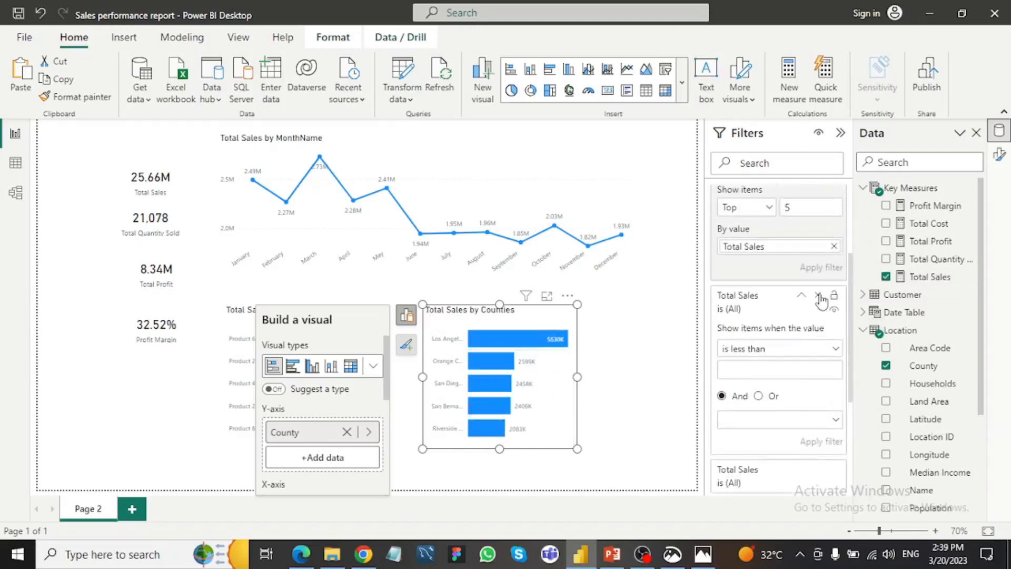
pyautogui.click(821, 299)
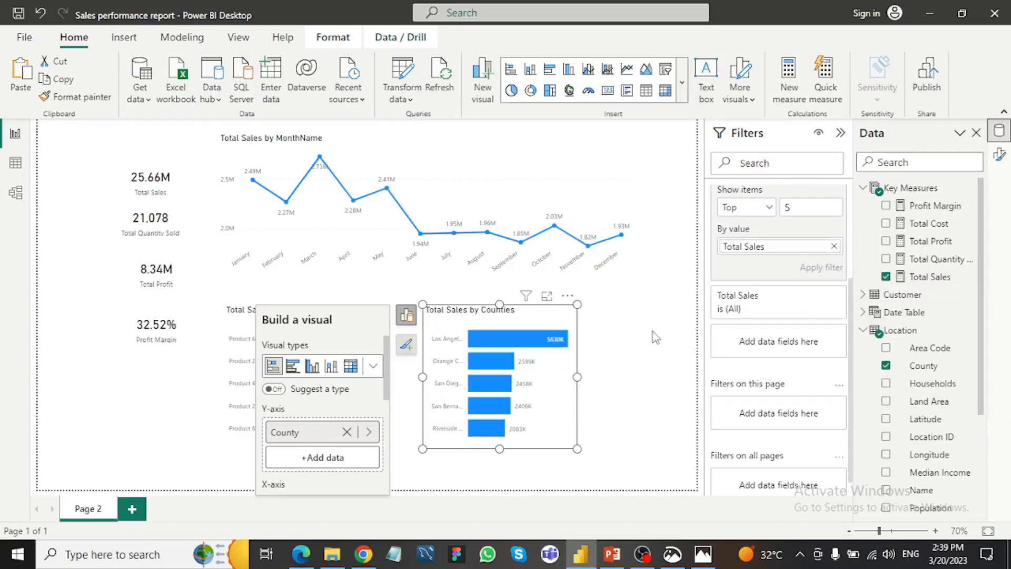
pyautogui.scroll(4, 751, 316)
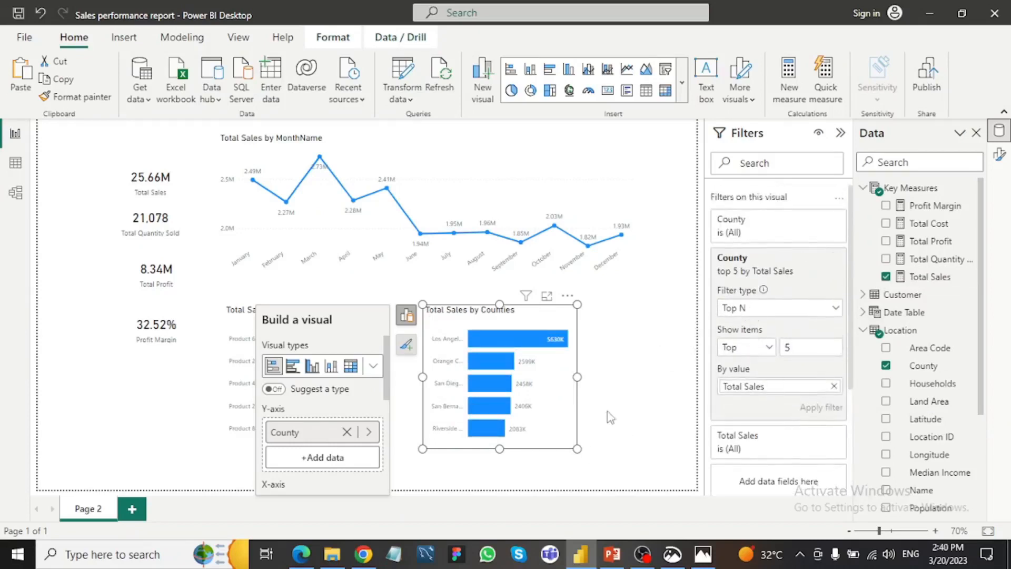
# - Set the maximum area width of the Y-axis labels on the Total Sales by Counties chart to 40%
pyautogui.click(404, 345)
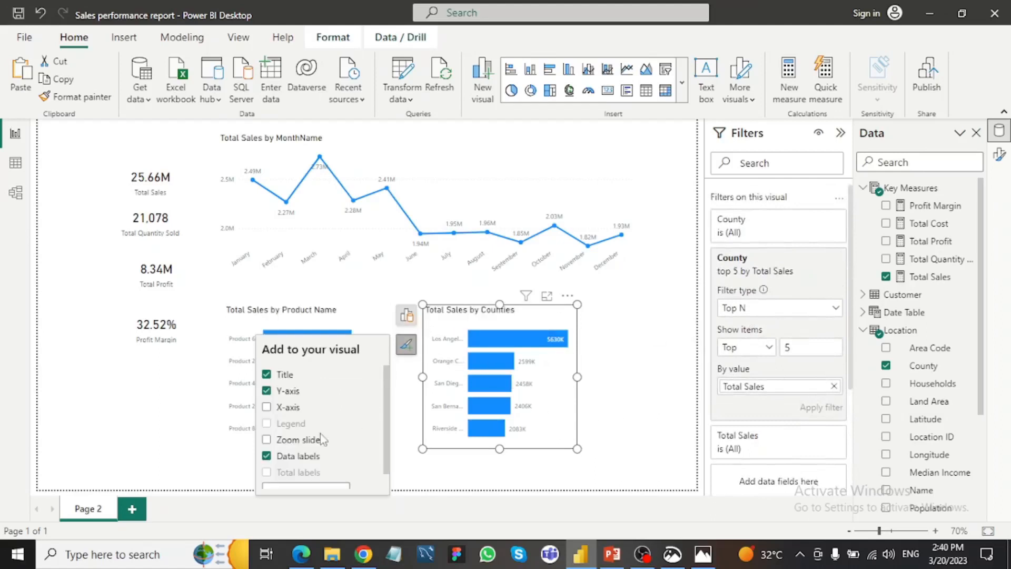
pyautogui.scroll(-1, 322, 474)
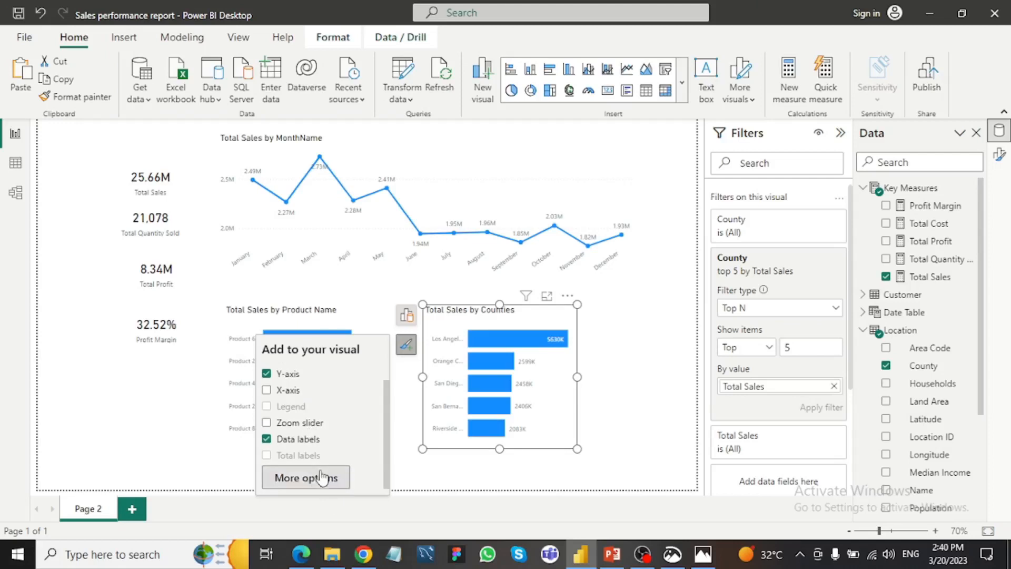
pyautogui.click(323, 478)
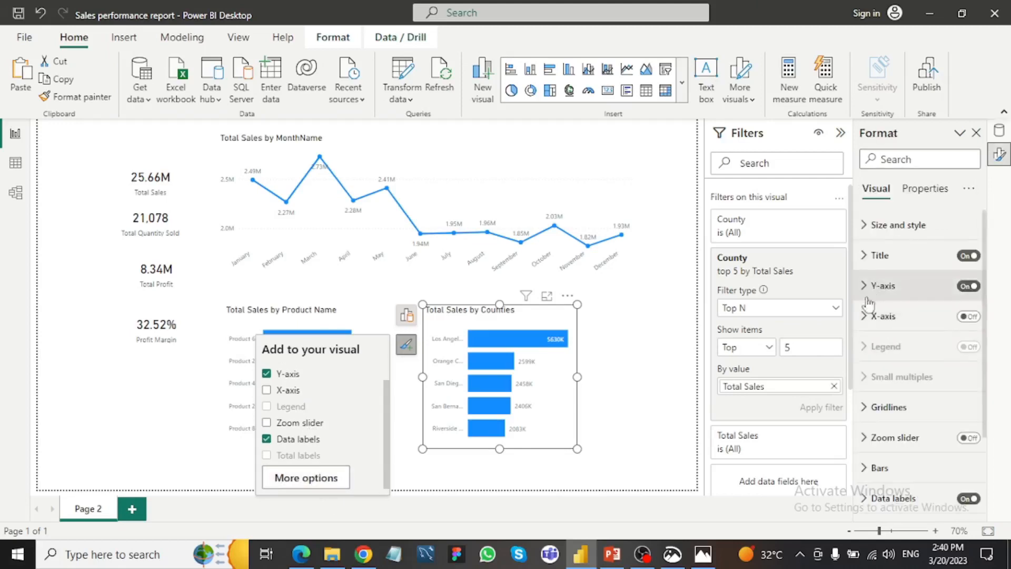
pyautogui.click(863, 295)
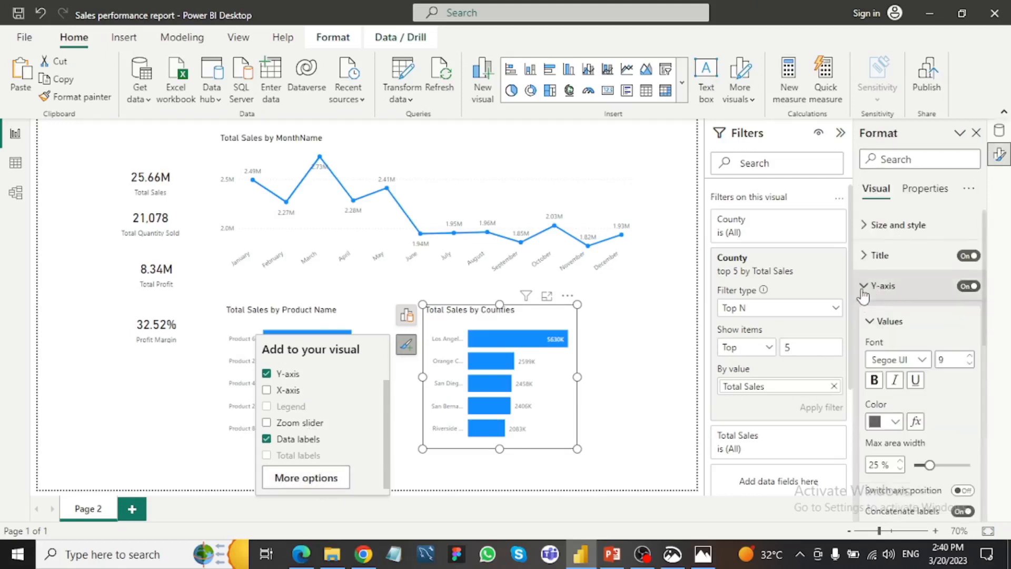
pyautogui.scroll(-1, 864, 295)
pyautogui.moveTo(929, 418); pyautogui.dragTo(953, 417)
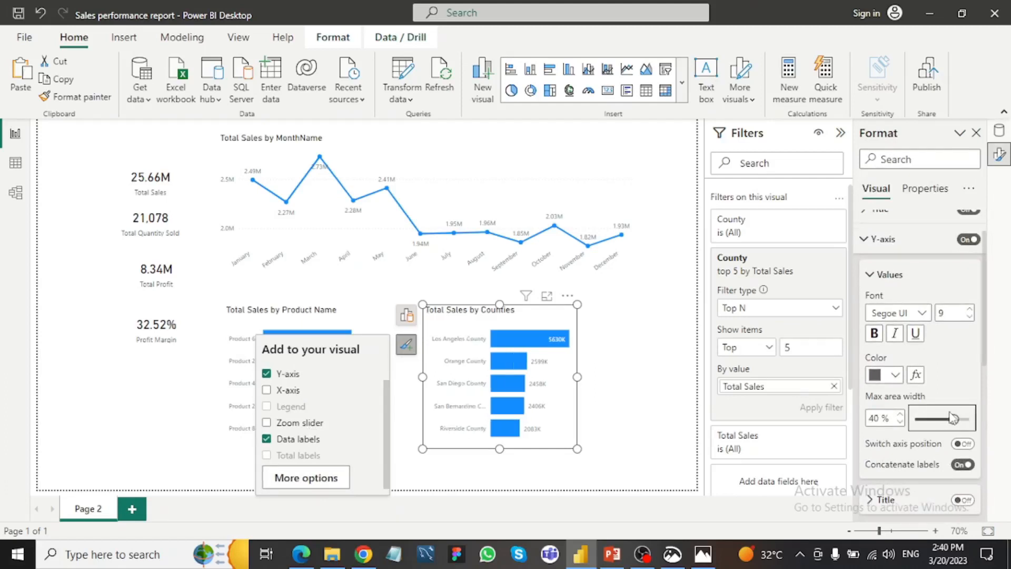
pyautogui.click(627, 416)
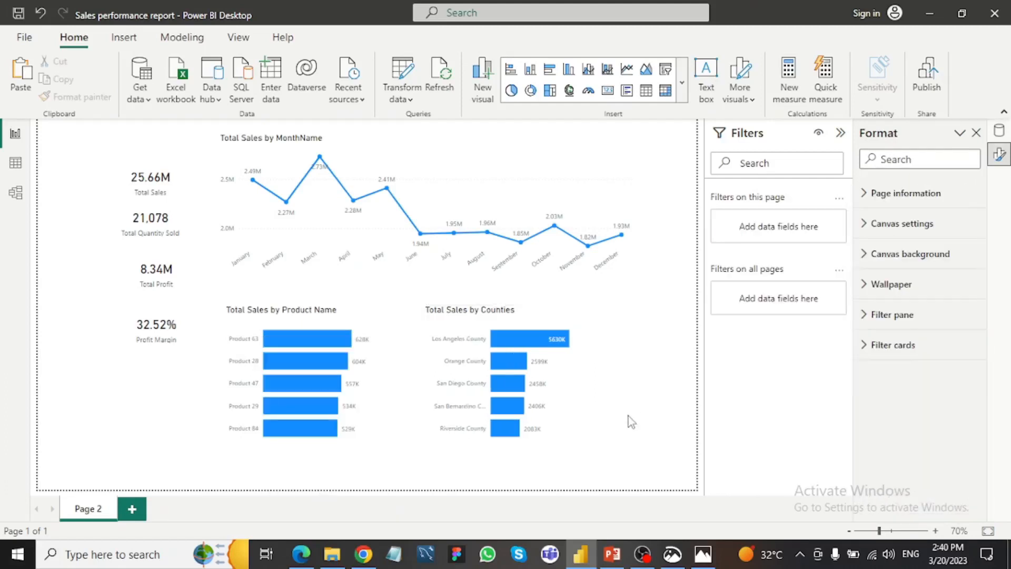
# - Set the display units of the data label values on the Total Sales by Counties chart to Millions
pyautogui.click(566, 417)
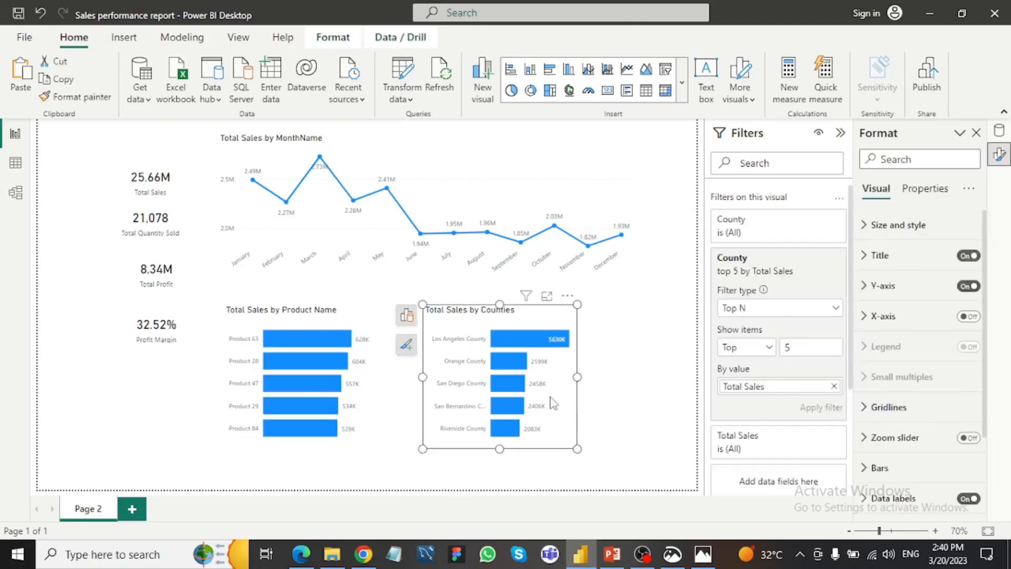
pyautogui.click(406, 345)
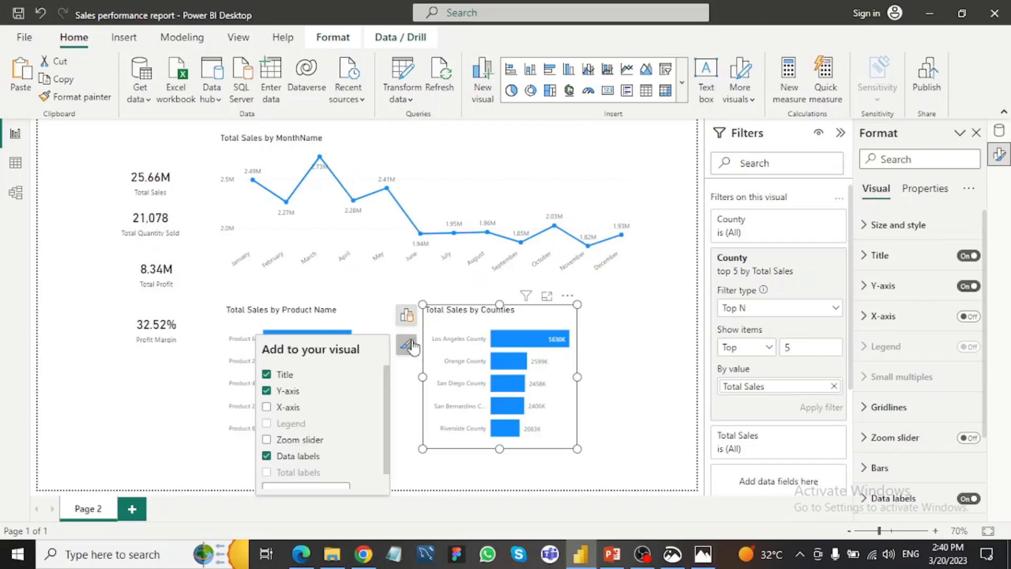
pyautogui.scroll(-1, 282, 463)
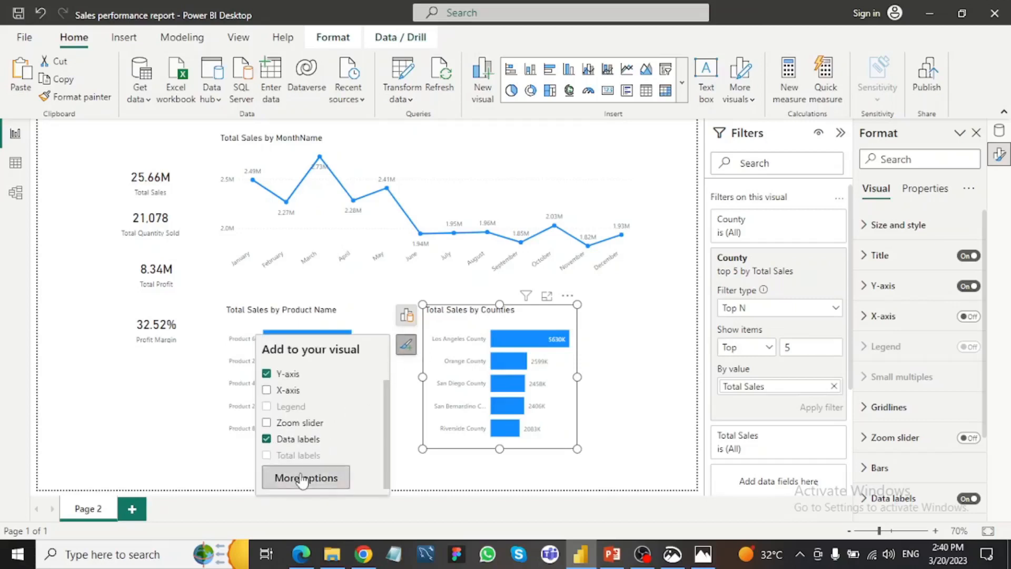
pyautogui.scroll(-3, 906, 400)
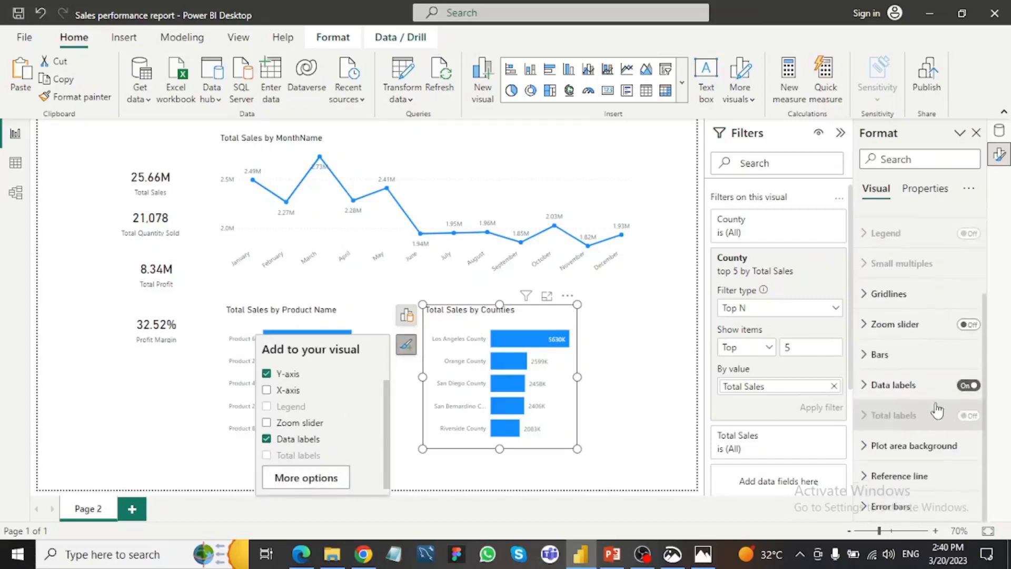
pyautogui.click(874, 392)
pyautogui.scroll(-1, 874, 400)
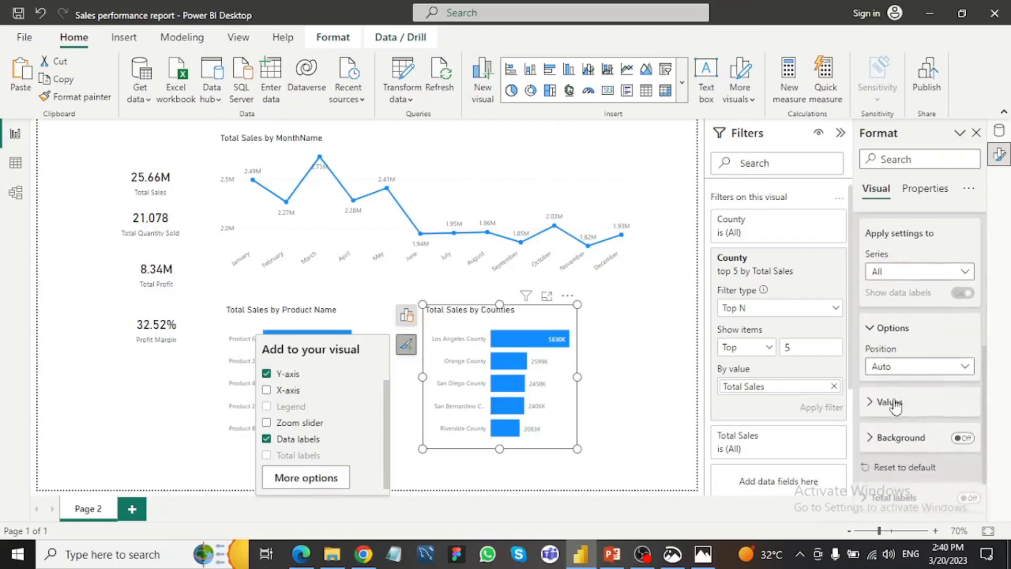
pyautogui.click(873, 403)
pyautogui.scroll(-4, 906, 379)
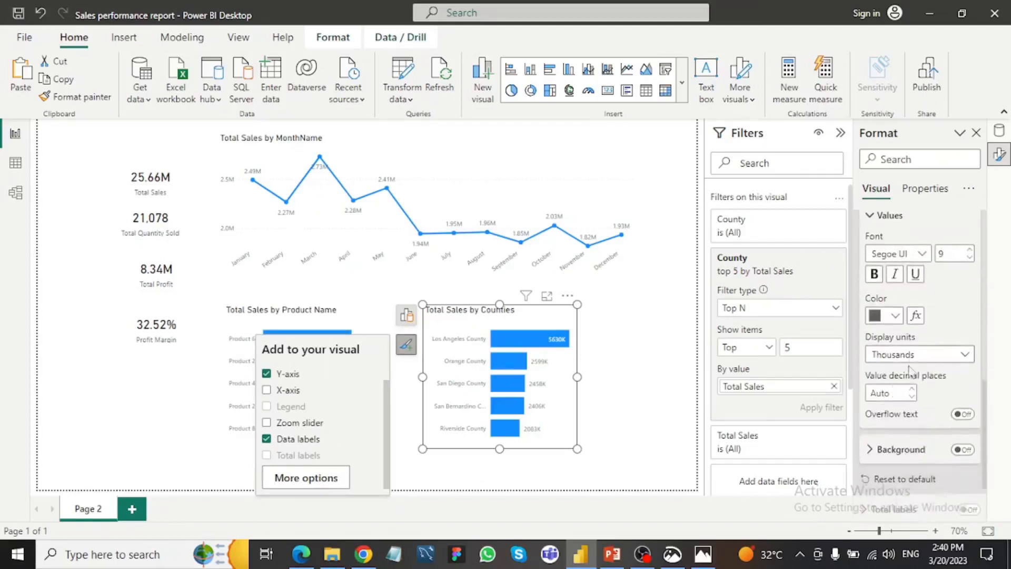
pyautogui.click(913, 354)
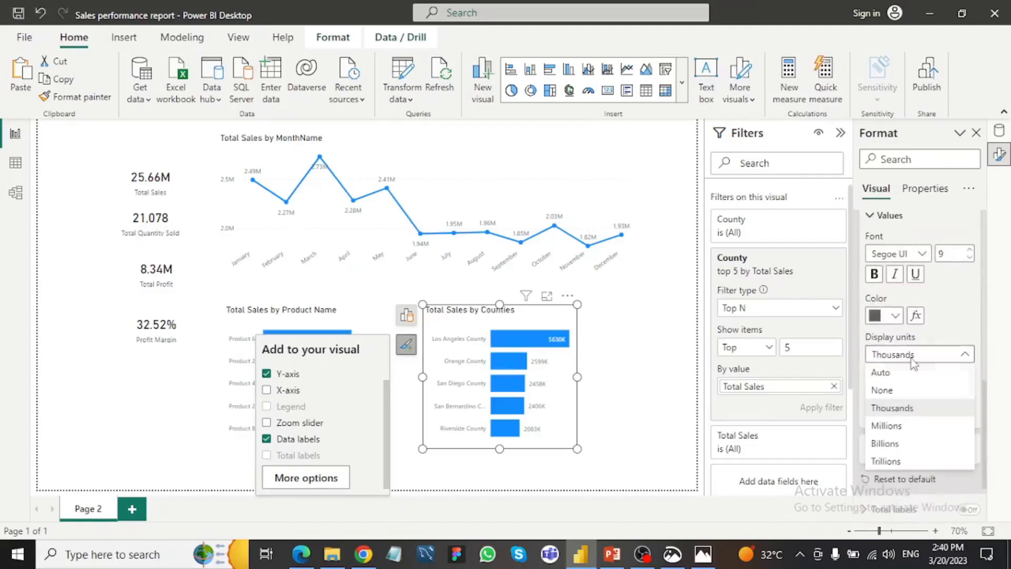
pyautogui.click(897, 426)
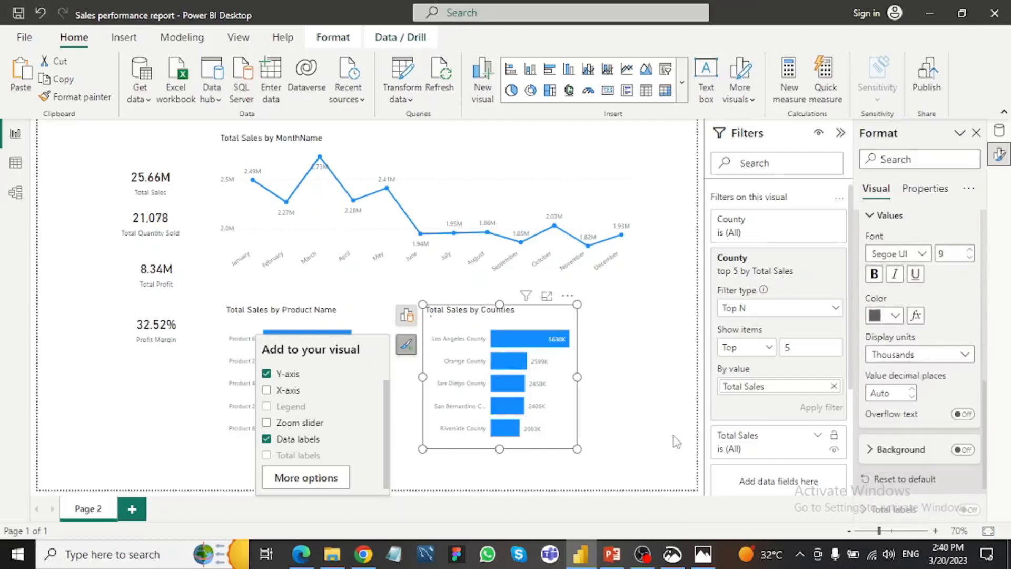
pyautogui.click(634, 435)
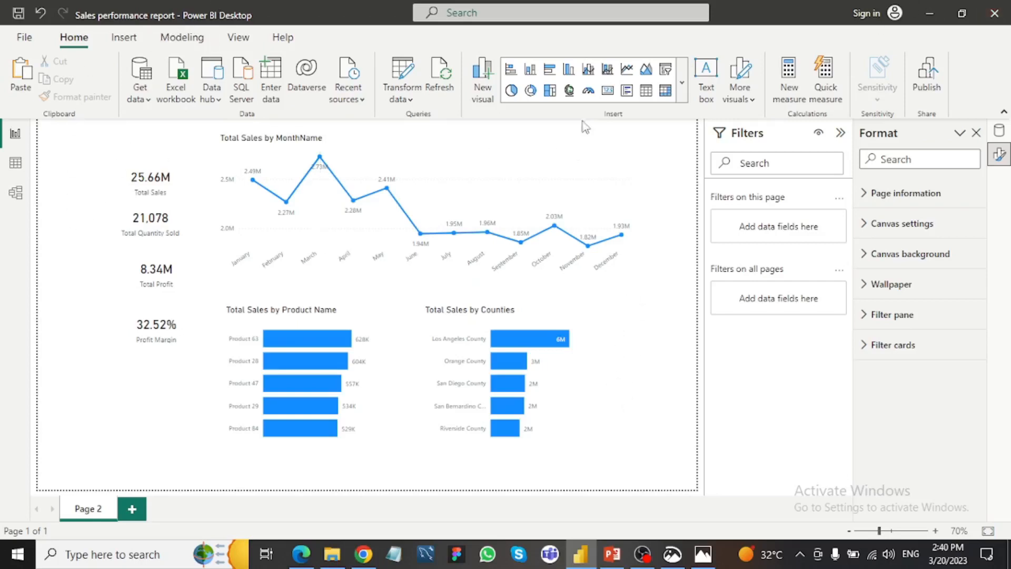
# - Insert a slicer on the page and give it the Year field from the Date Table
pyautogui.click(666, 70)
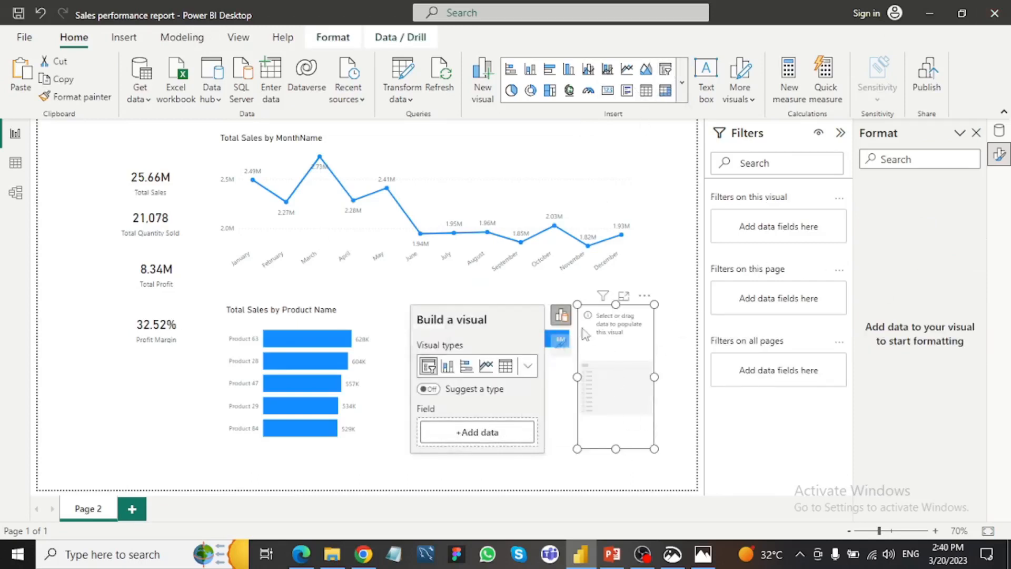
pyautogui.click(560, 322)
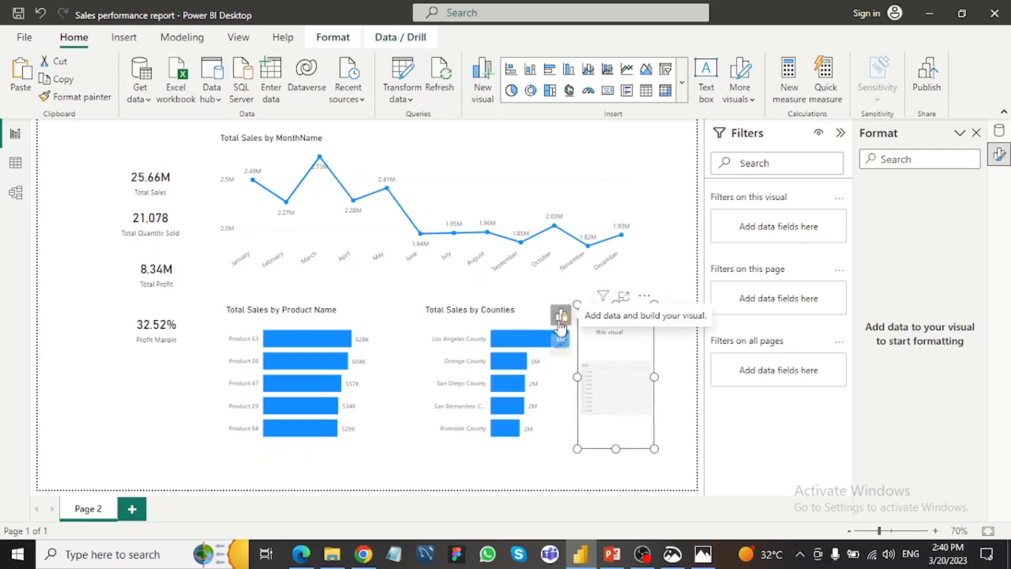
pyautogui.click(561, 327)
pyautogui.click(494, 434)
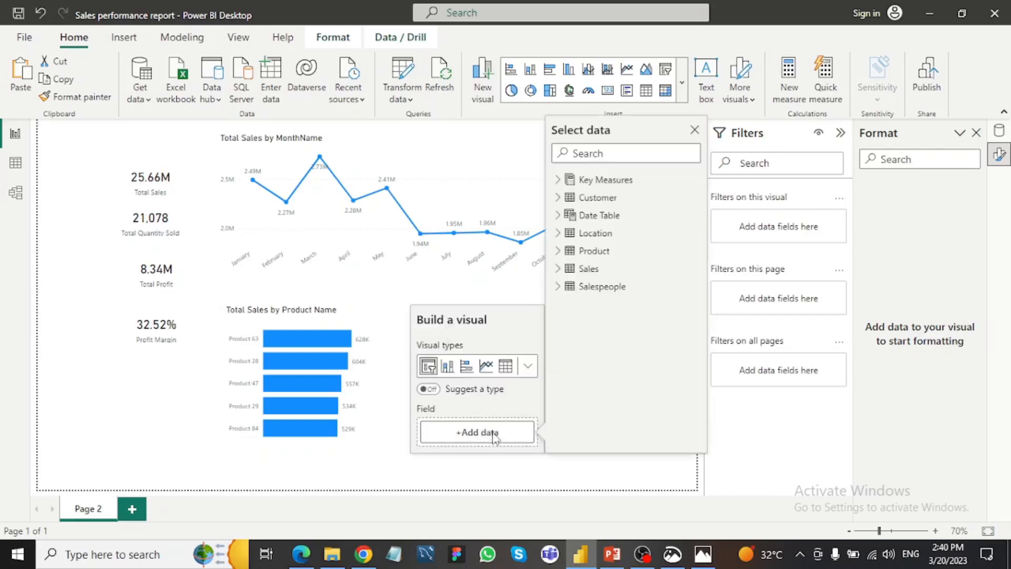
pyautogui.click(559, 216)
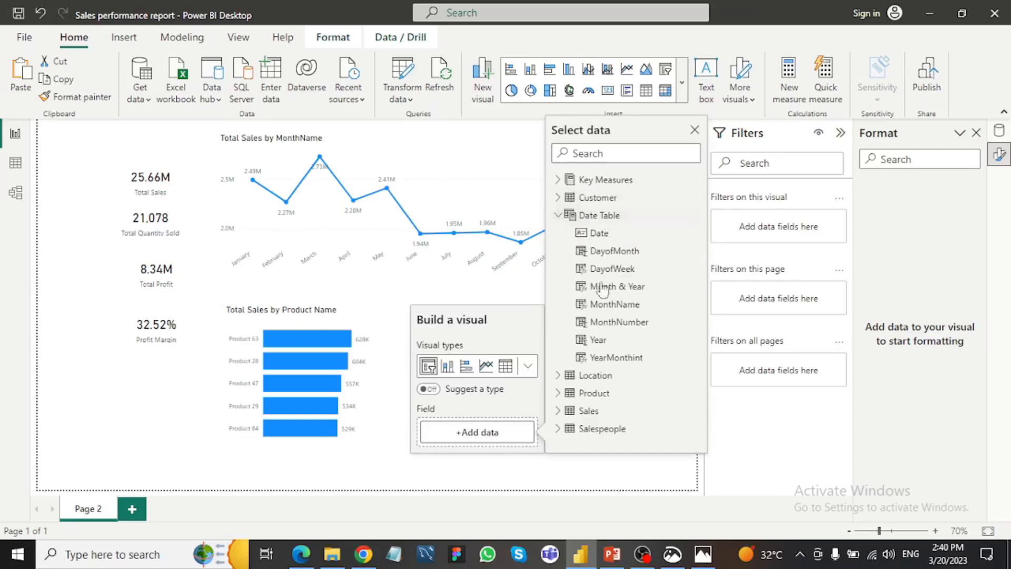
pyautogui.click(601, 339)
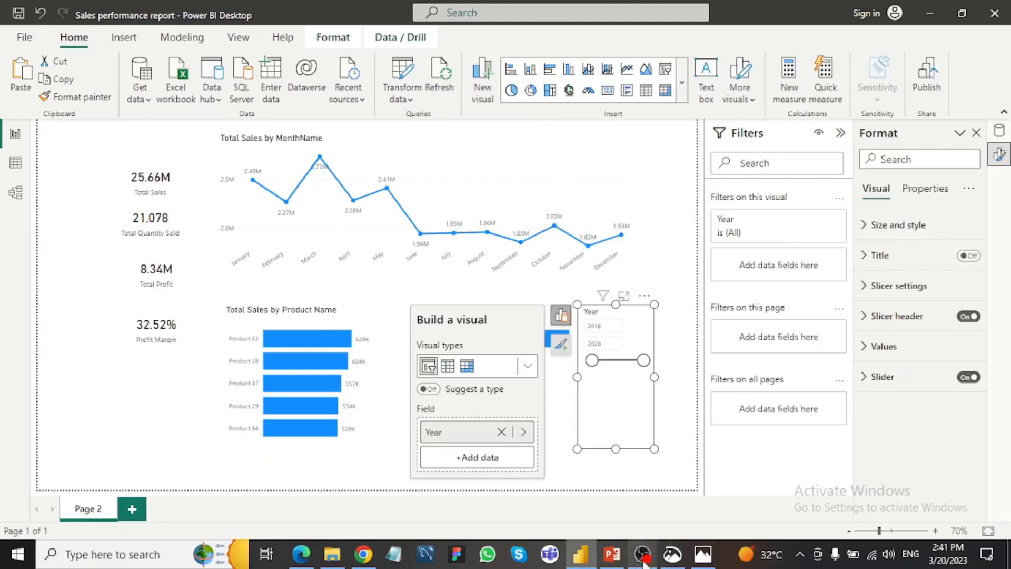
# - Change the Year slicer's style to Dropdown
pyautogui.click(874, 289)
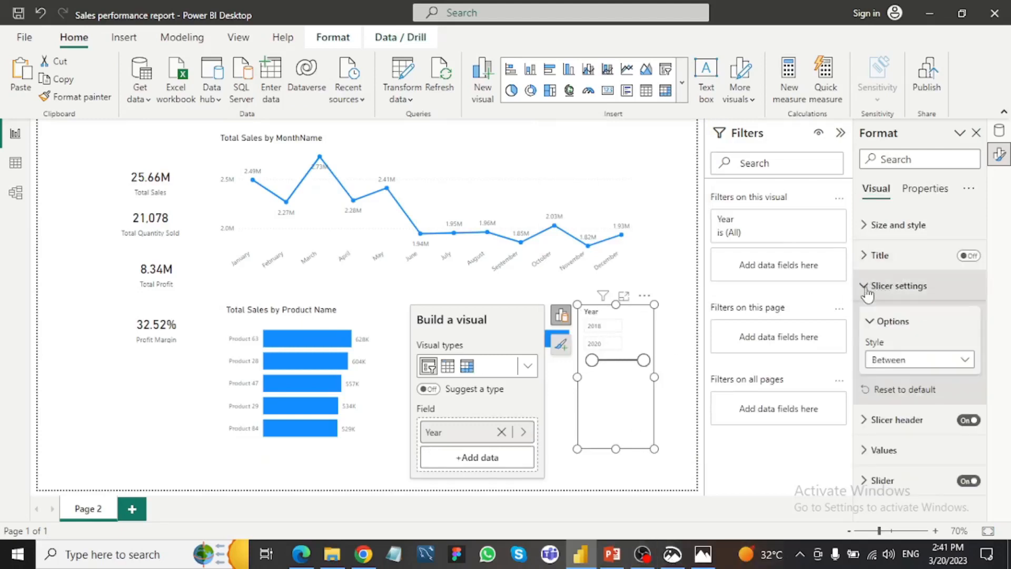
pyautogui.click(928, 370)
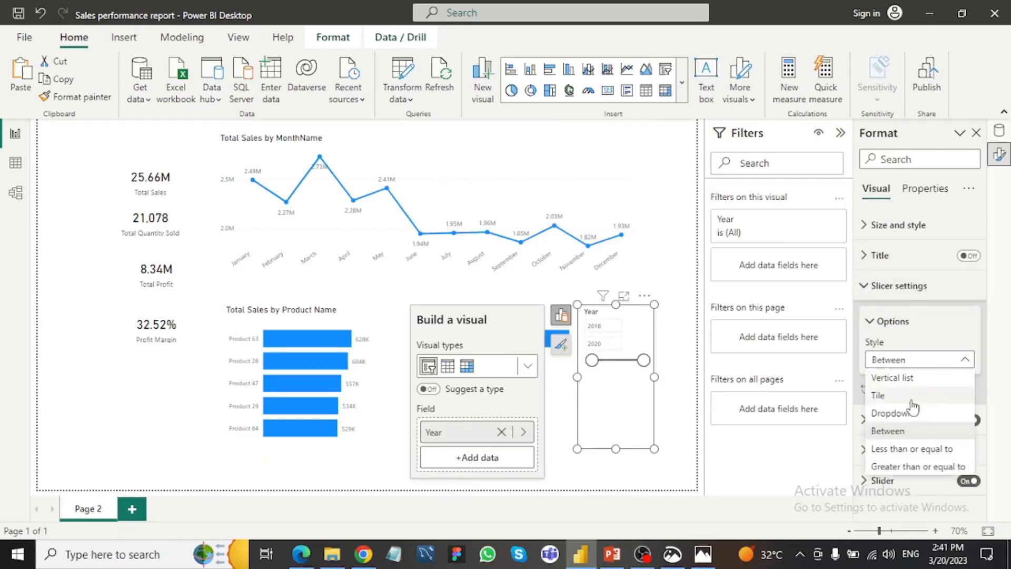
pyautogui.click(903, 415)
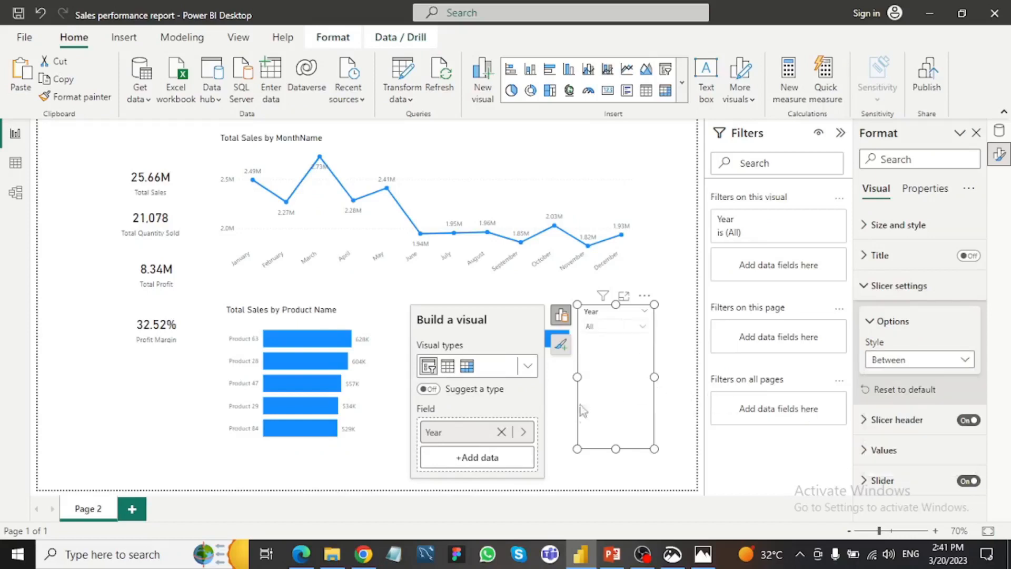
# - Resize the Year slicer to a height of 67 and a width of 200
pyautogui.moveTo(616, 448); pyautogui.dragTo(618, 383)
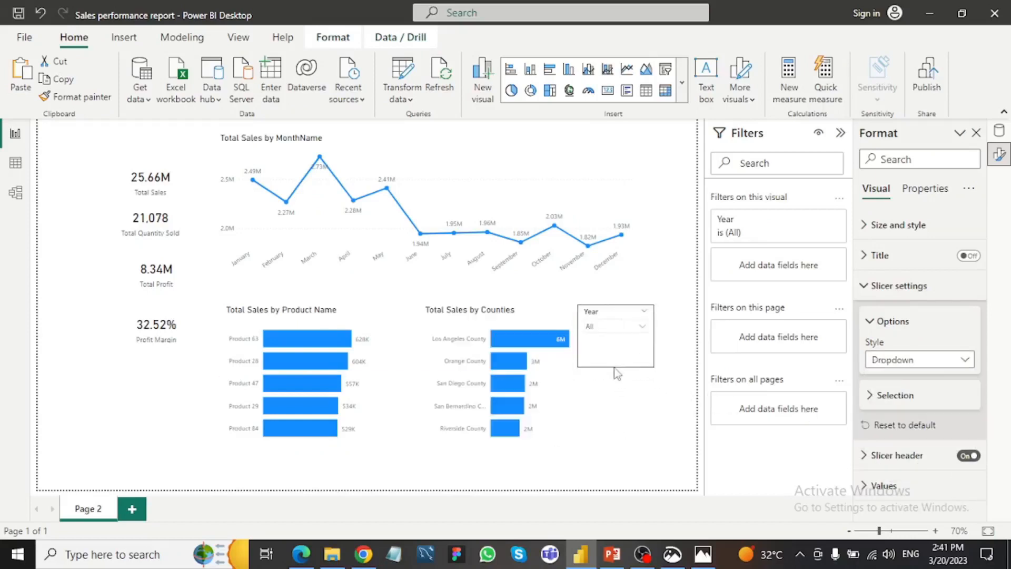
pyautogui.click(865, 237)
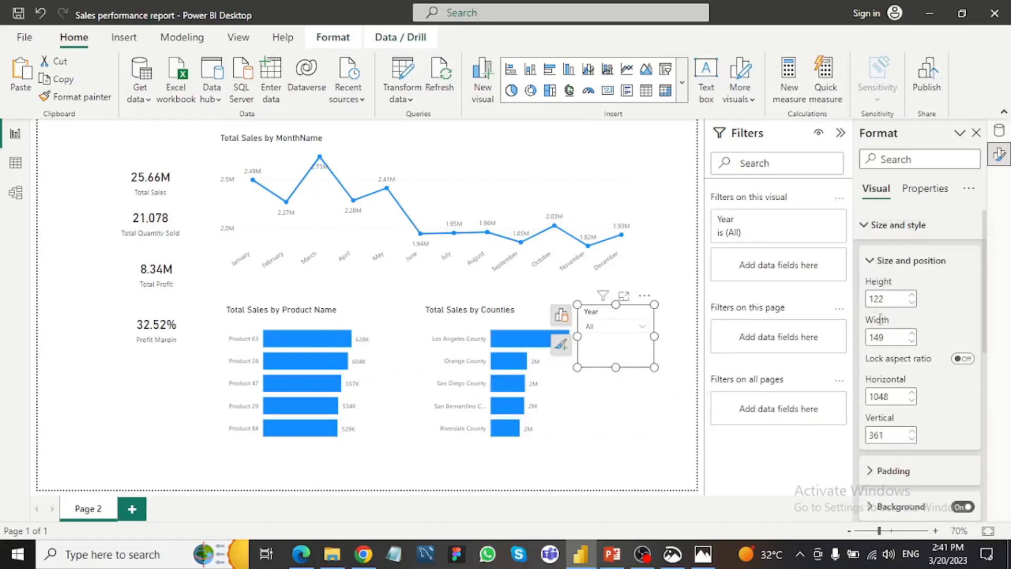
pyautogui.moveTo(892, 296); pyautogui.dragTo(858, 305)
pyautogui.write('67')
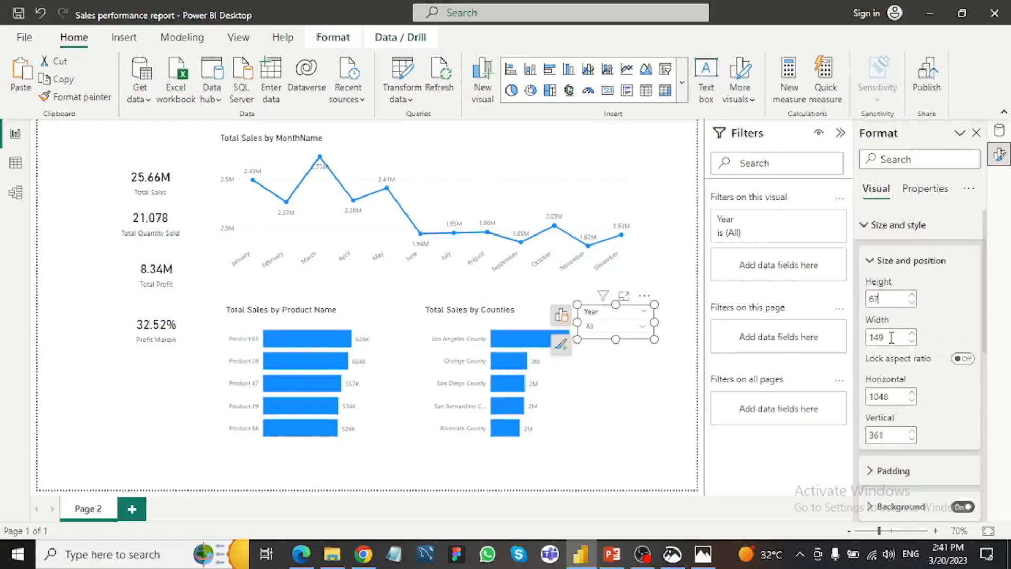
pyautogui.moveTo(882, 341); pyautogui.dragTo(854, 346)
pyautogui.write('200')
# - Turn on the Year slicer's visual border, colour it white and set its rounded corners to 12 px
pyautogui.scroll(-5, 876, 416)
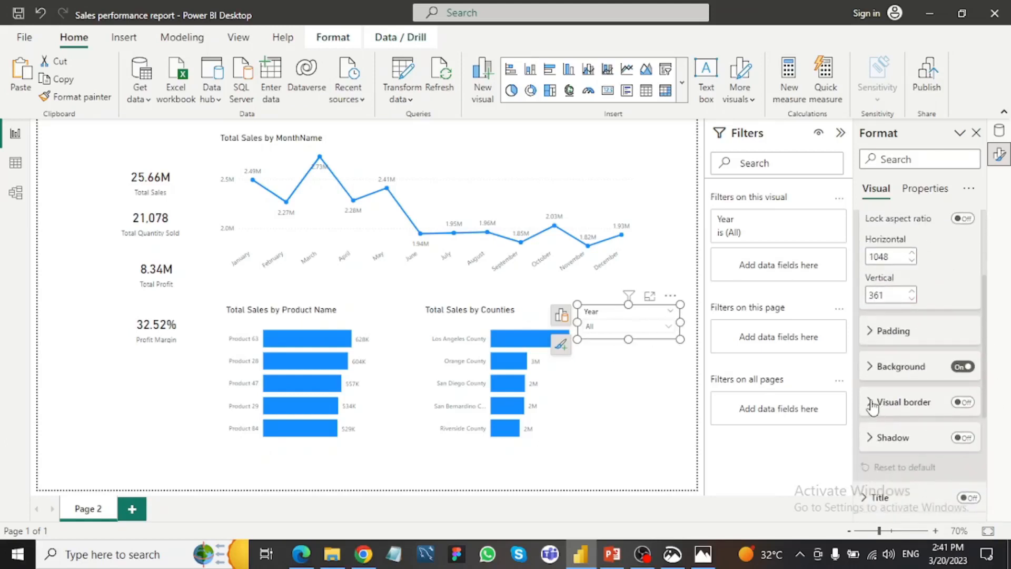
pyautogui.click(963, 402)
pyautogui.click(871, 404)
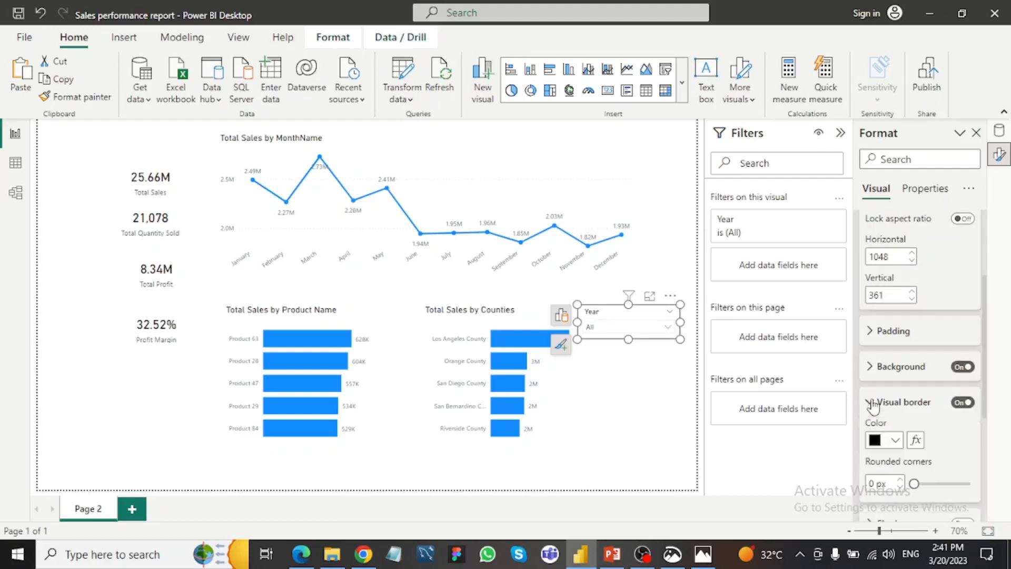
pyautogui.click(895, 440)
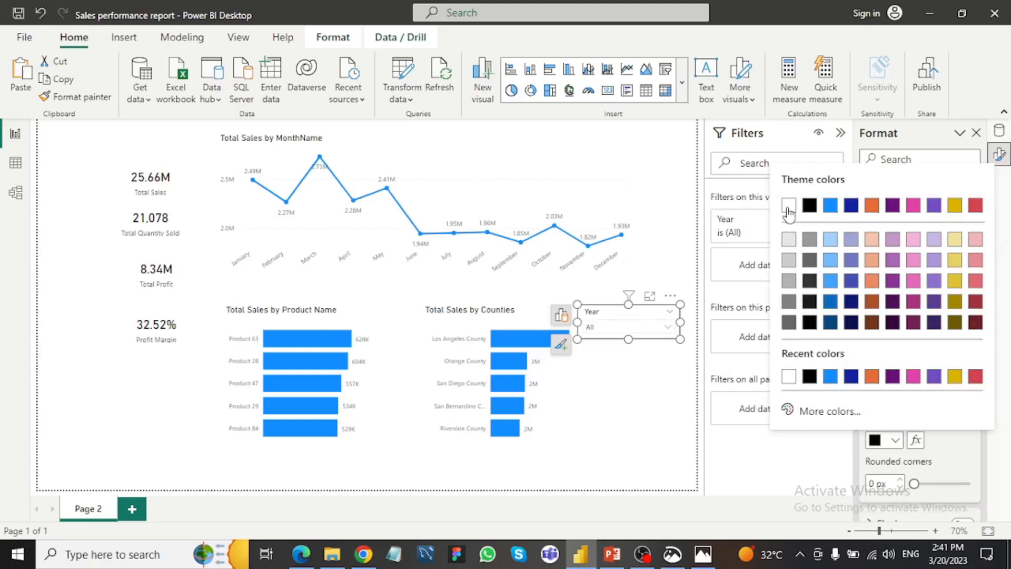
pyautogui.click(789, 376)
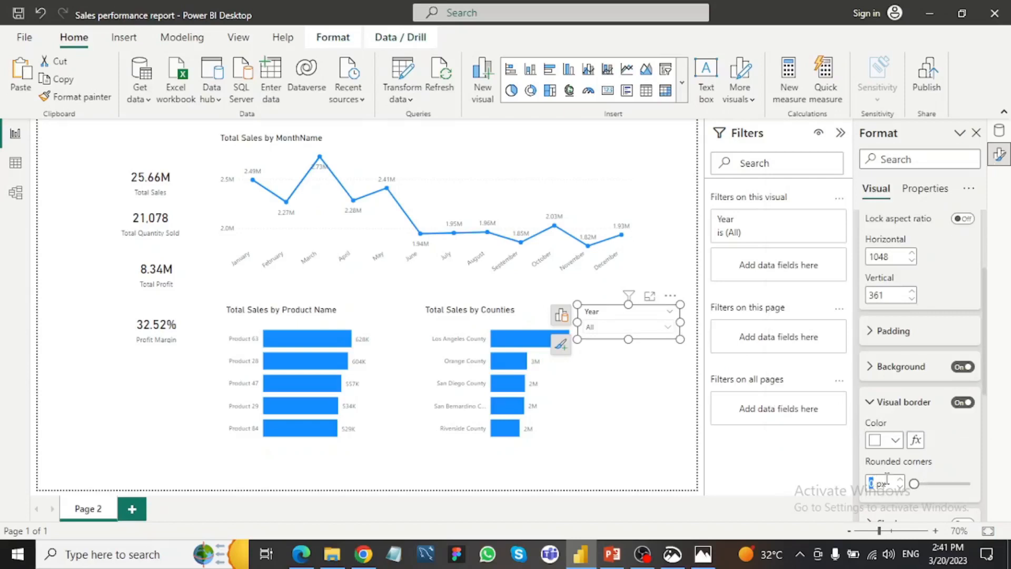
pyautogui.write('12')
# - Move the Year slicer to the page's left edge beside the Total Sales card, at horizontal 0 and vertical about 122
pyautogui.moveTo(658, 295); pyautogui.dragTo(261, 214)
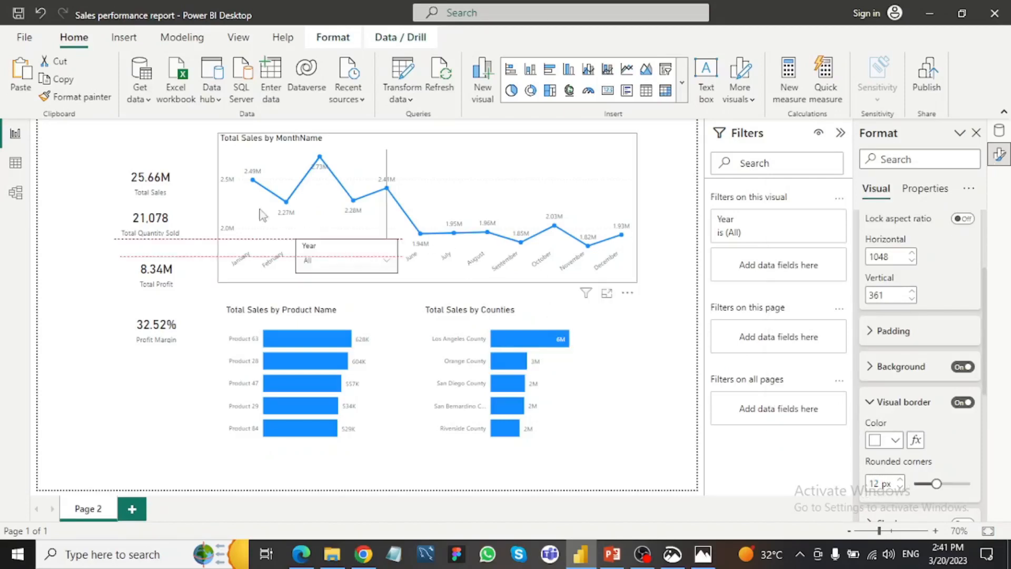
pyautogui.moveTo(74, 198); pyautogui.dragTo(63, 178)
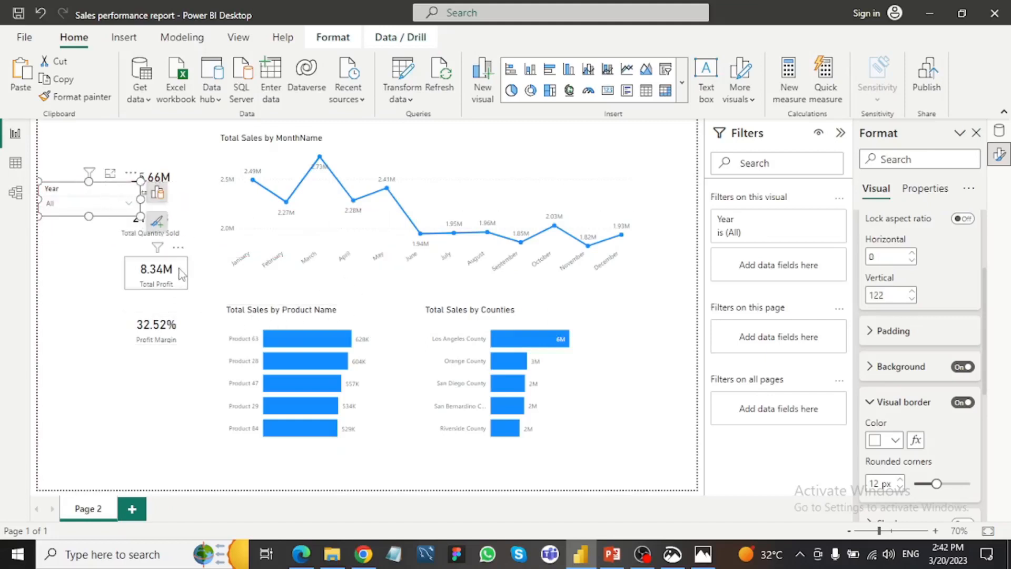
# - Narrow the monthly sales line chart from its left side to start at about 408, and move the Total Sales card right to about 237
pyautogui.click(223, 206)
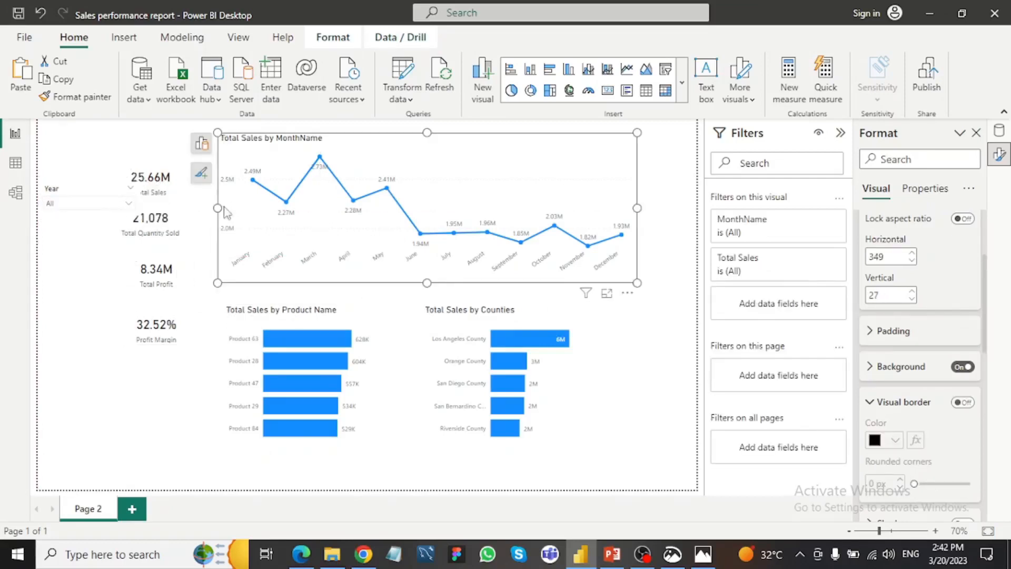
pyautogui.moveTo(218, 208); pyautogui.dragTo(251, 221)
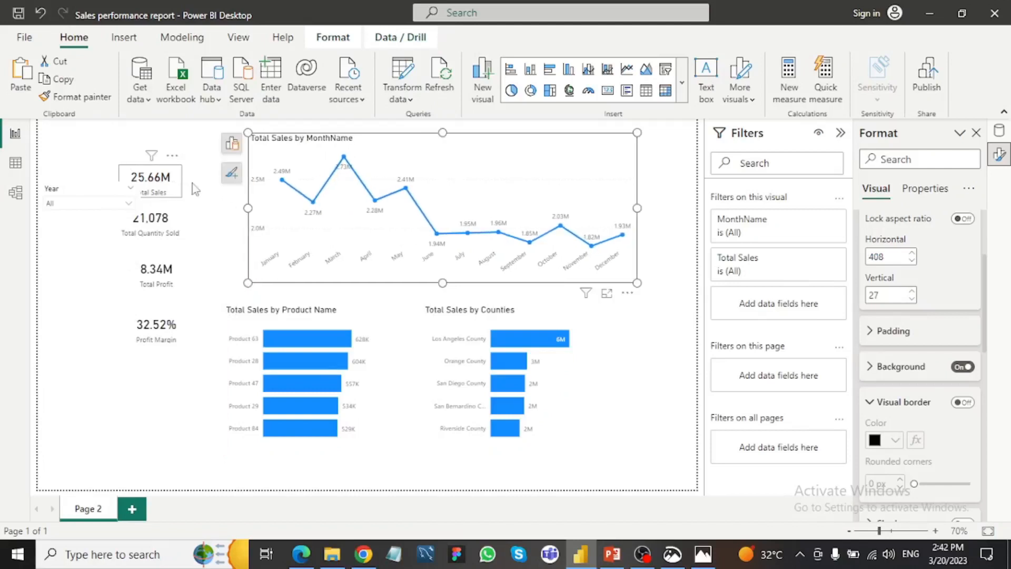
pyautogui.moveTo(166, 183); pyautogui.dragTo(207, 185)
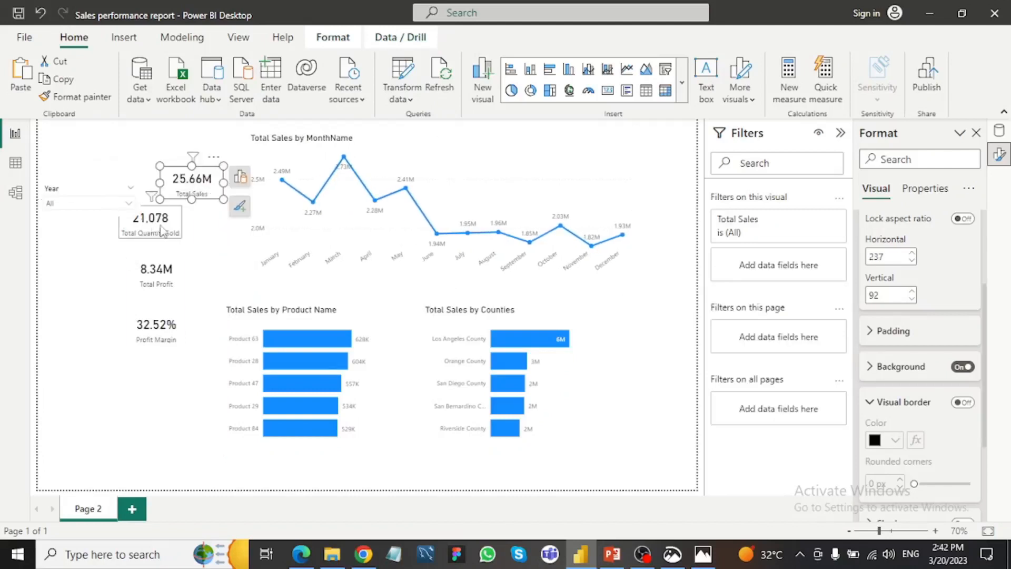
# - Move the Total Quantity Sold, Total Profit and Profit Margin cards into a column beneath Total Sales, with Profit Margin at about horizontal 237, vertical 379
pyautogui.moveTo(162, 232); pyautogui.dragTo(209, 284)
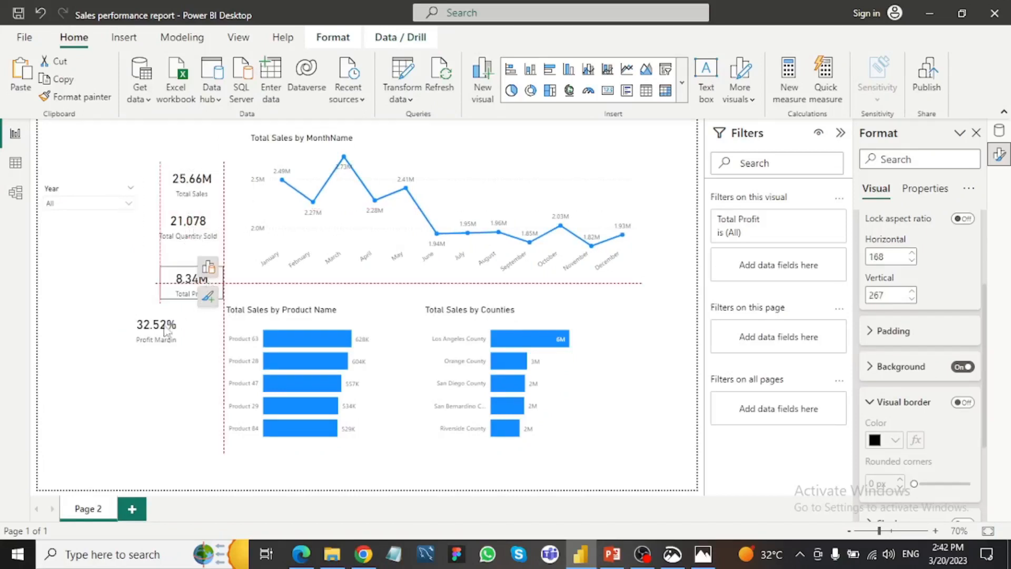
pyautogui.moveTo(166, 330); pyautogui.dragTo(202, 333)
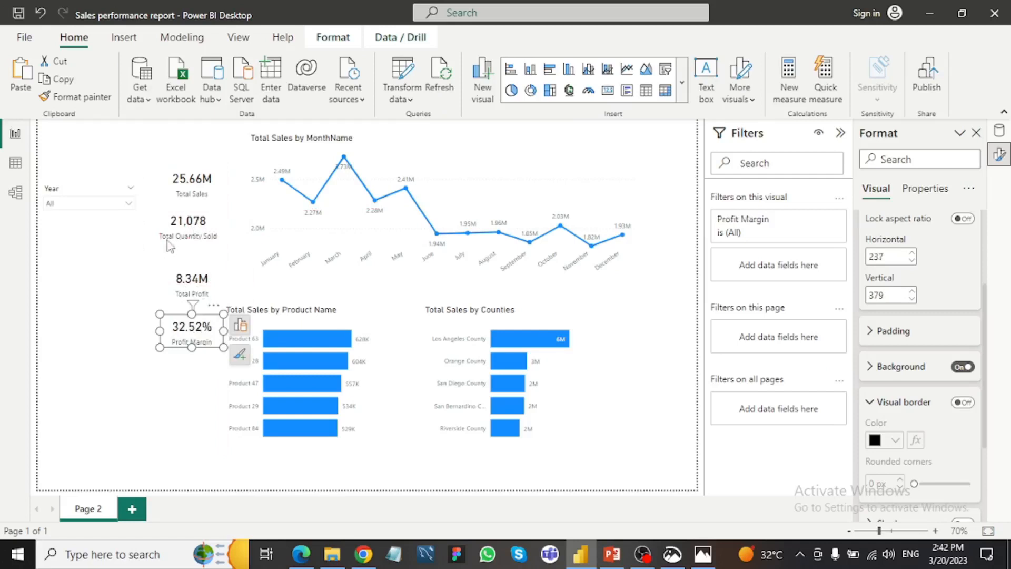
# - Duplicate the Year slicer twice and stack the two copies below the original along the page's left edge
pyautogui.click(127, 221)
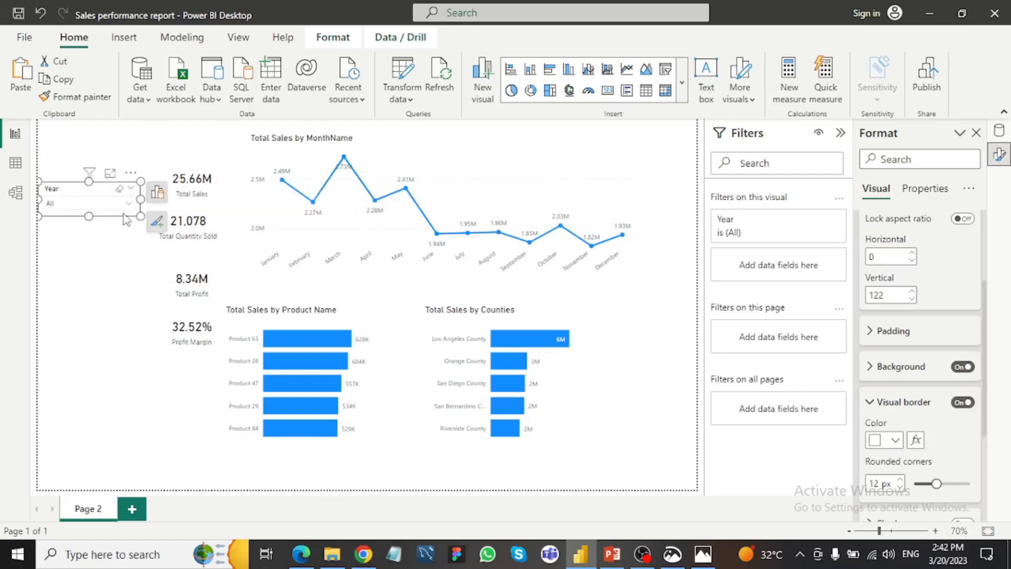
pyautogui.moveTo(124, 215); pyautogui.dragTo(129, 220)
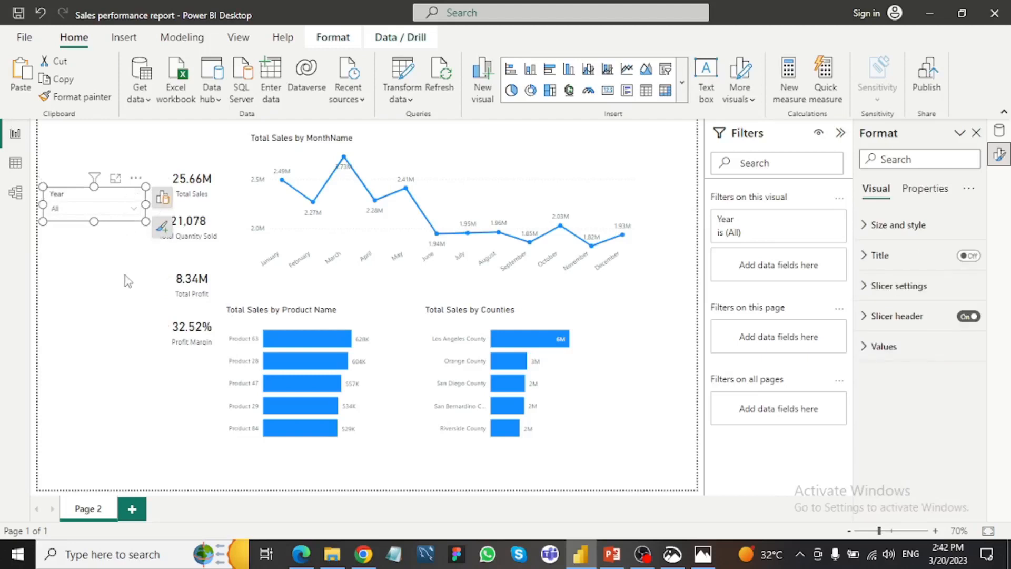
pyautogui.moveTo(132, 239); pyautogui.dragTo(132, 228)
pyautogui.click(126, 310)
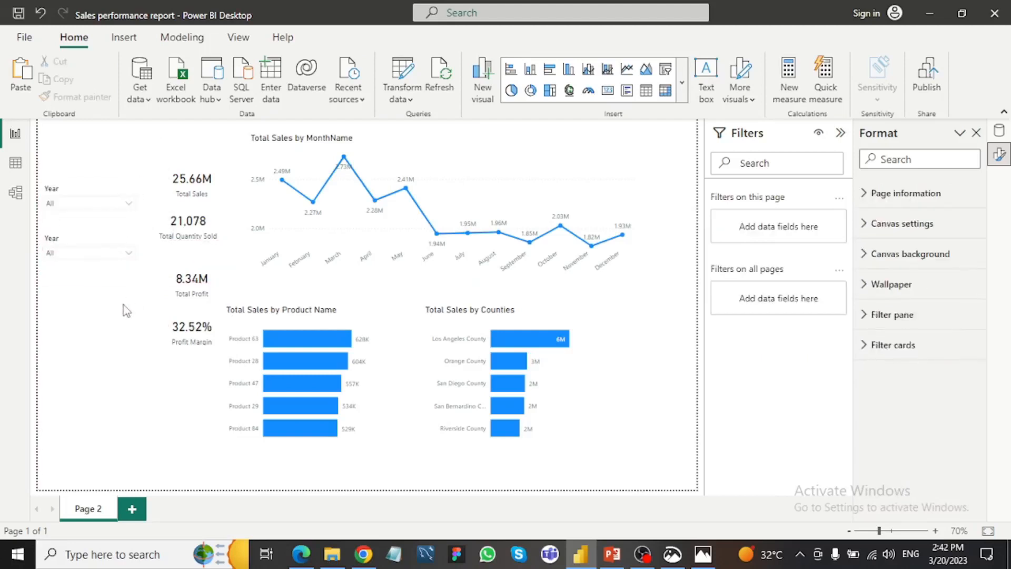
pyautogui.click(124, 205)
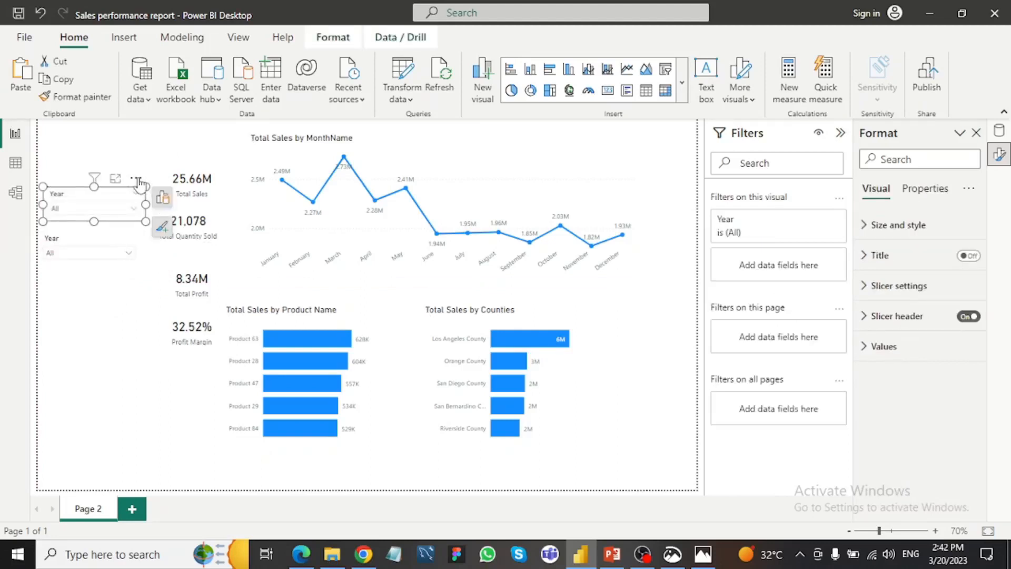
pyautogui.moveTo(138, 182); pyautogui.dragTo(127, 299)
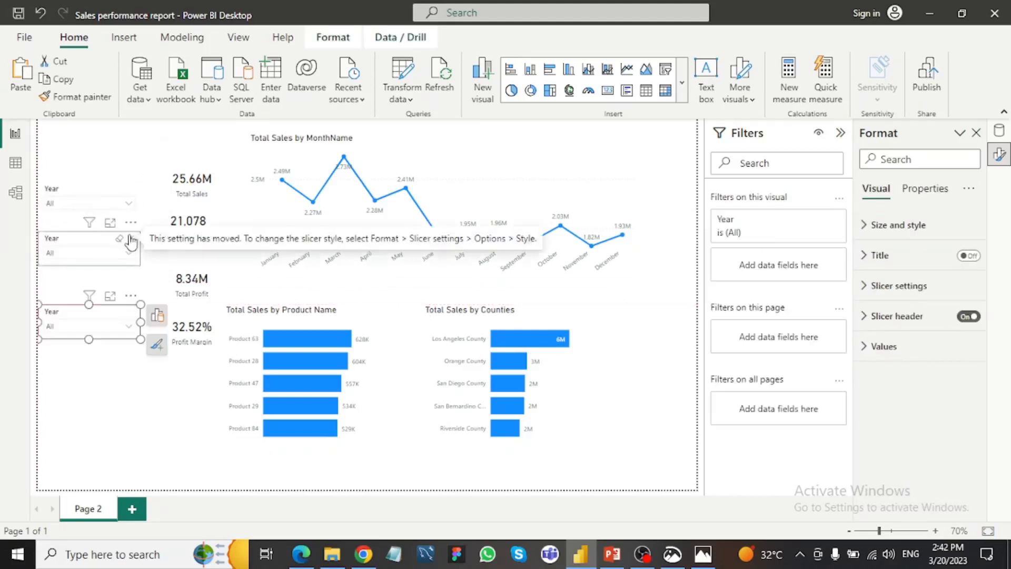
# - Replace the field of the middle Year slicer with Product Name from the Product table
pyautogui.click(115, 240)
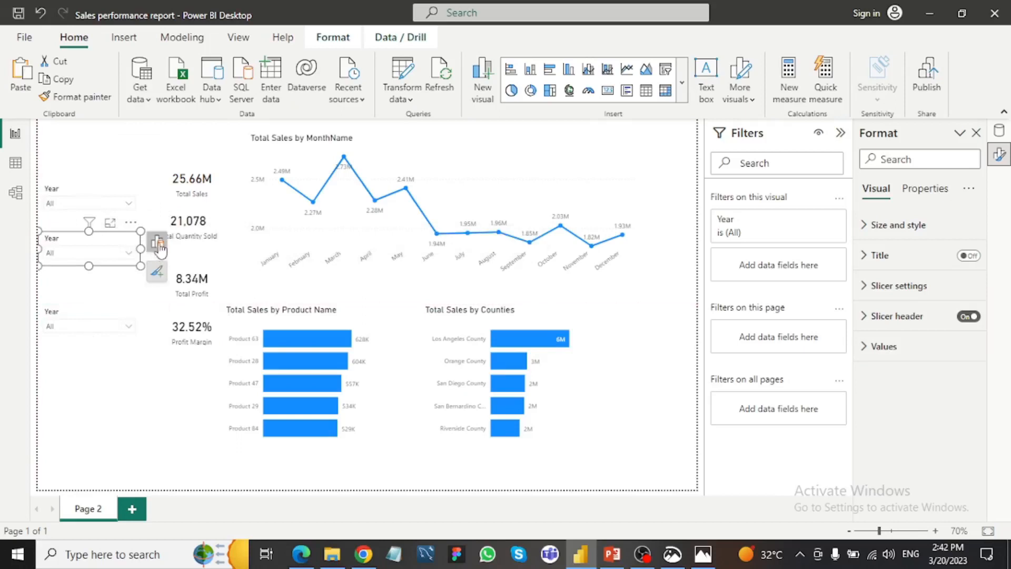
pyautogui.click(157, 241)
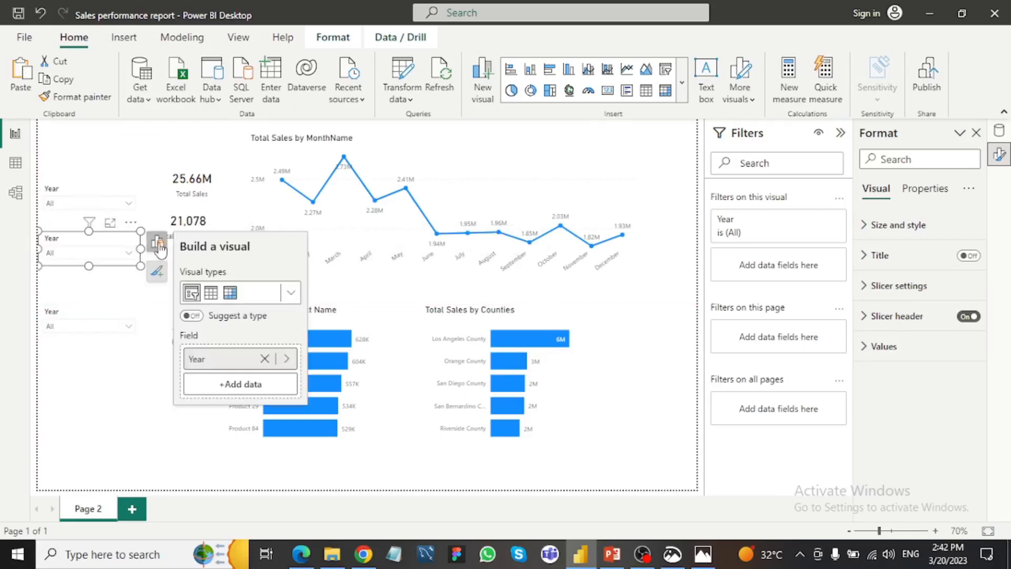
pyautogui.click(287, 358)
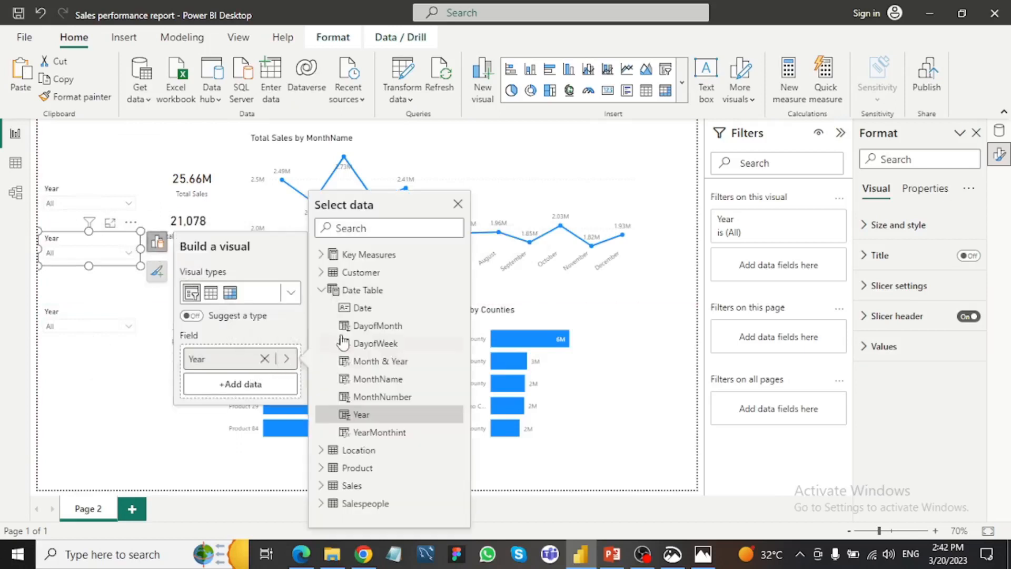
pyautogui.click(322, 468)
pyautogui.scroll(-3, 358, 447)
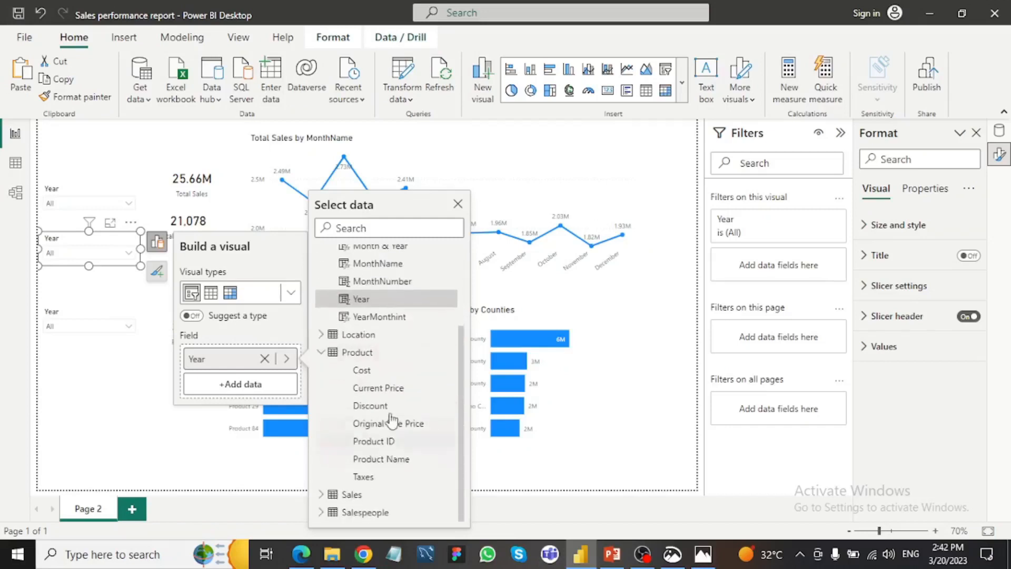
pyautogui.click(379, 462)
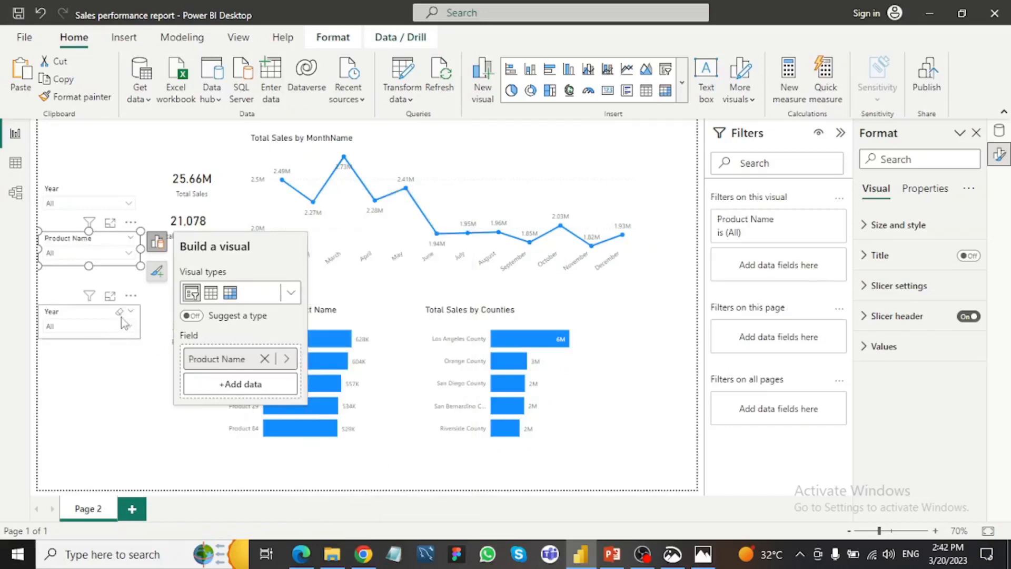
# - Replace the field of the lowest Year slicer with Customer Name from the Customer table
pyautogui.click(130, 297)
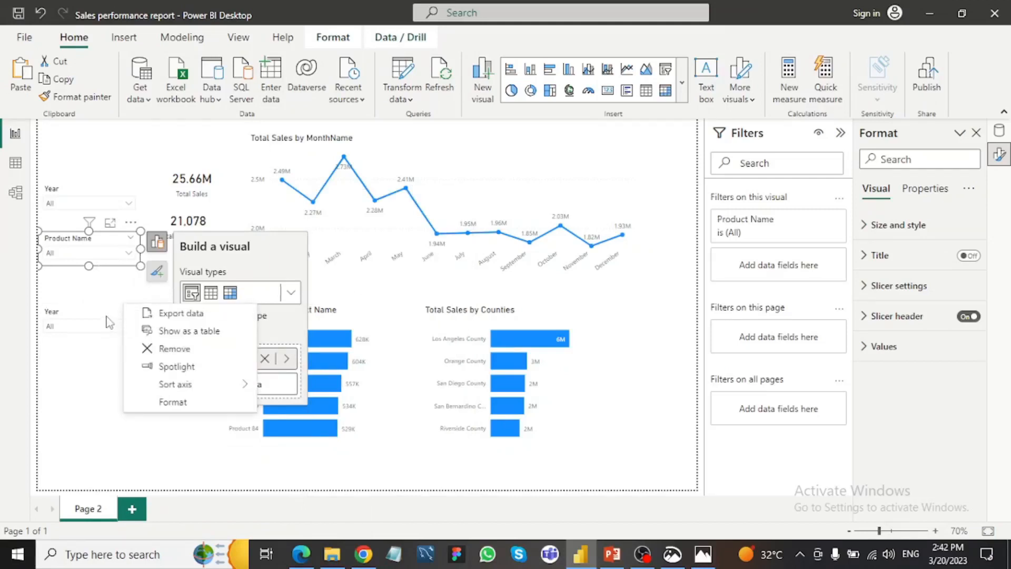
pyautogui.click(109, 322)
pyautogui.click(157, 314)
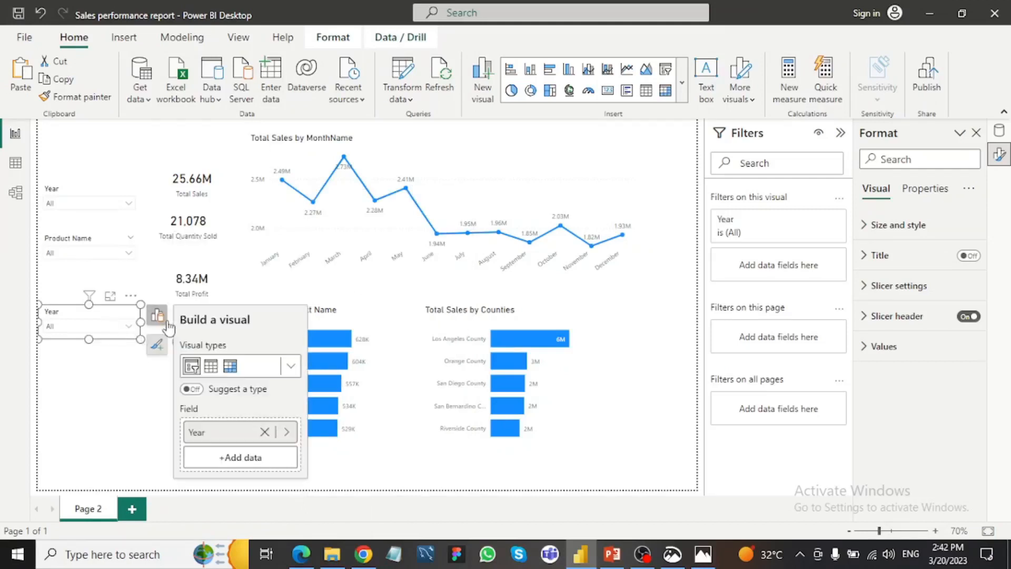
pyautogui.click(286, 432)
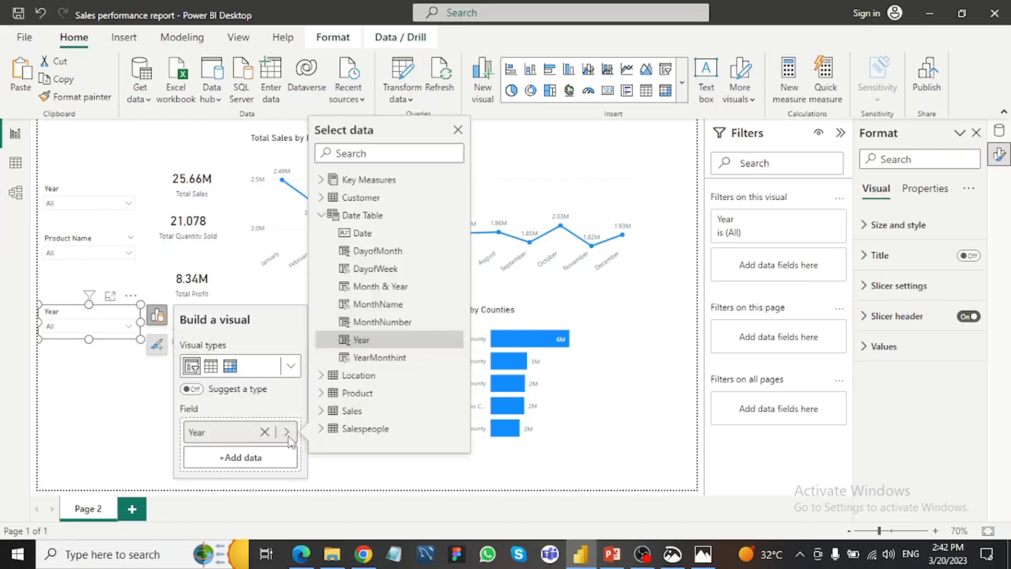
pyautogui.click(320, 215)
pyautogui.click(320, 199)
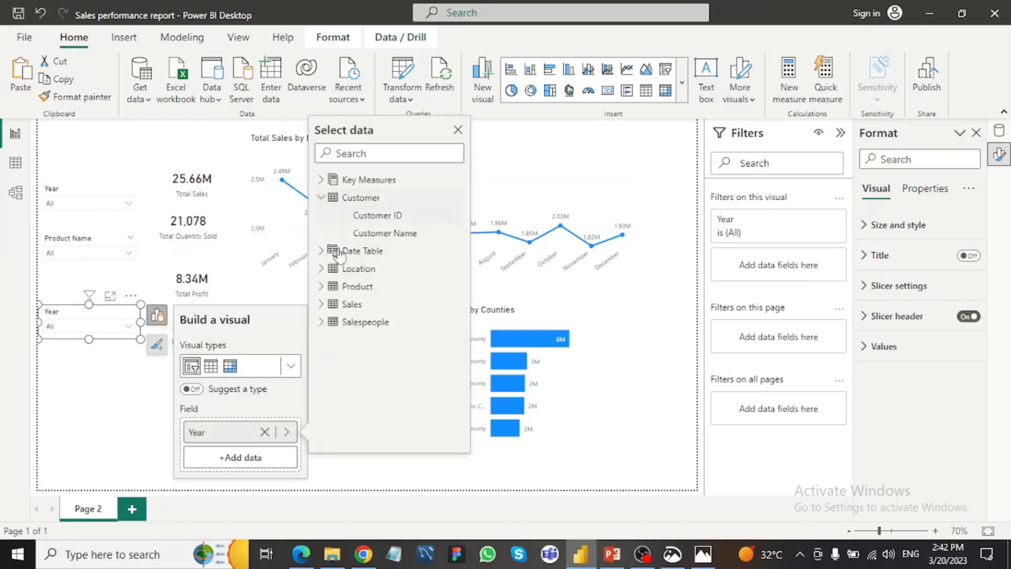
pyautogui.click(369, 232)
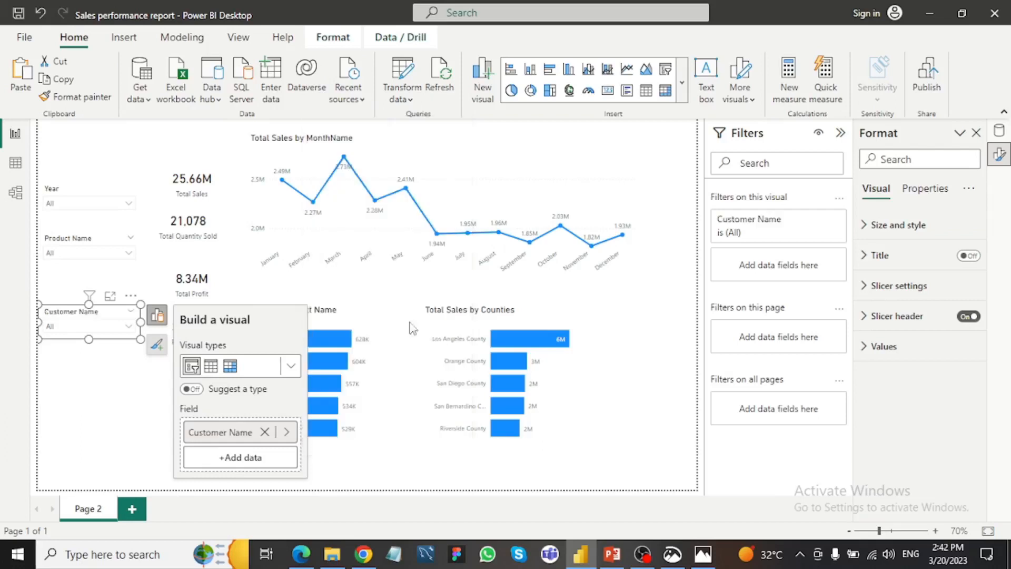
pyautogui.click(613, 431)
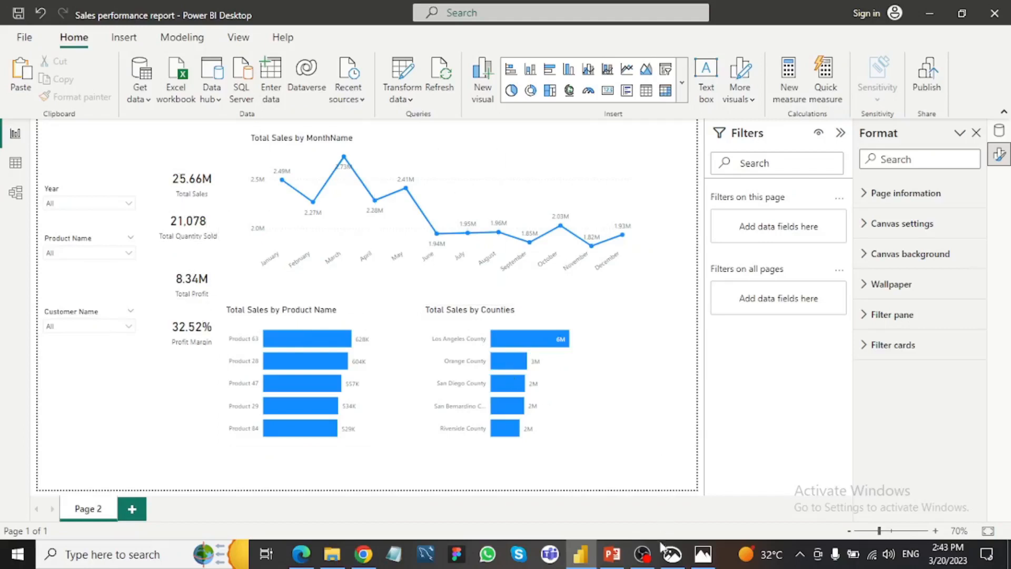
# - Review the finished-report snip and the background layout image, and switch to PowerPoint to delete the slide's title and subtitle placeholders
pyautogui.click(672, 559)
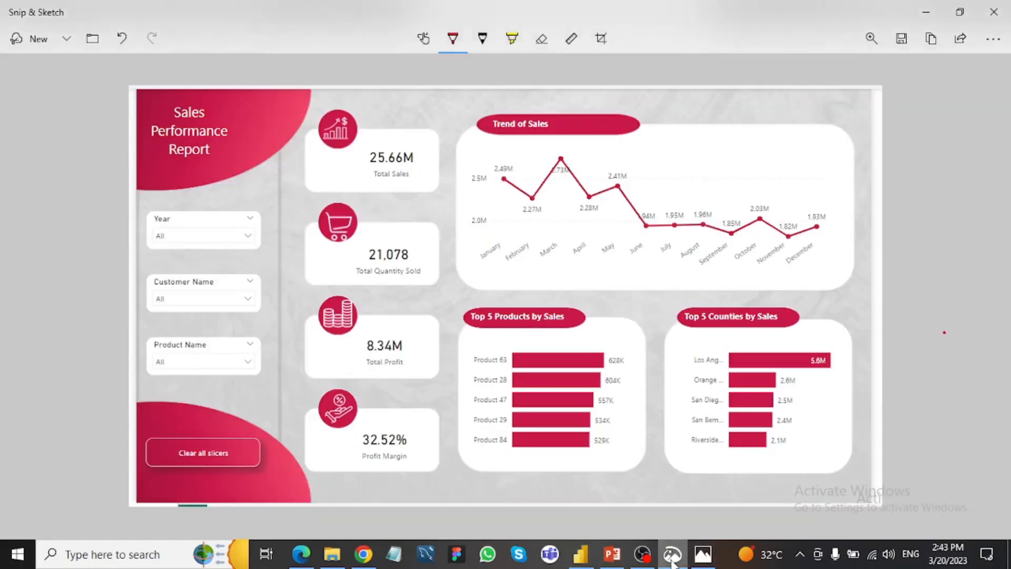
pyautogui.click(703, 553)
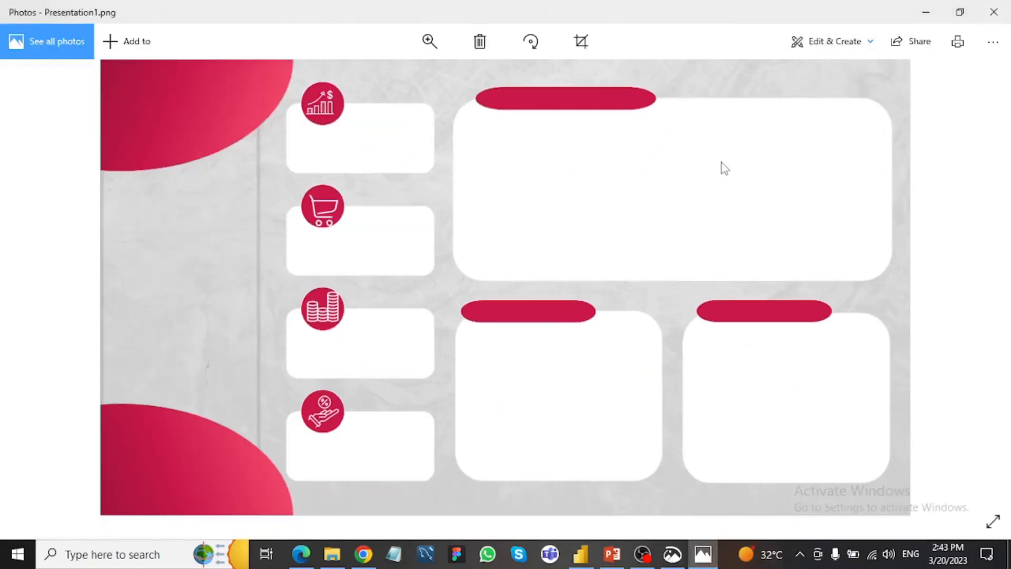
pyautogui.click(612, 554)
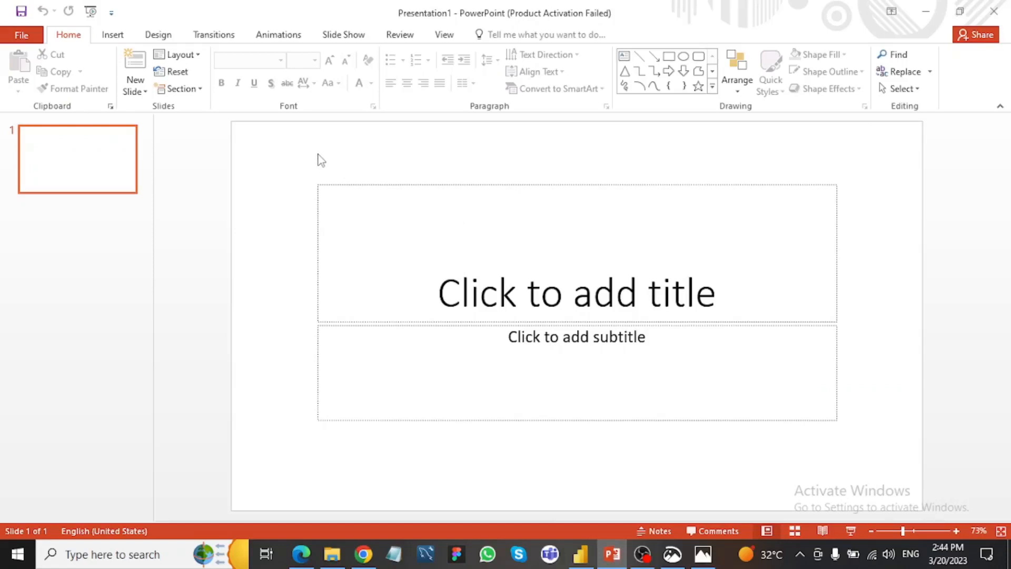
pyautogui.moveTo(272, 155)
pyautogui.mouseDown()
pyautogui.moveTo(456, 266)
pyautogui.moveTo(895, 453)
pyautogui.mouseUp()
pyautogui.press('Delete')
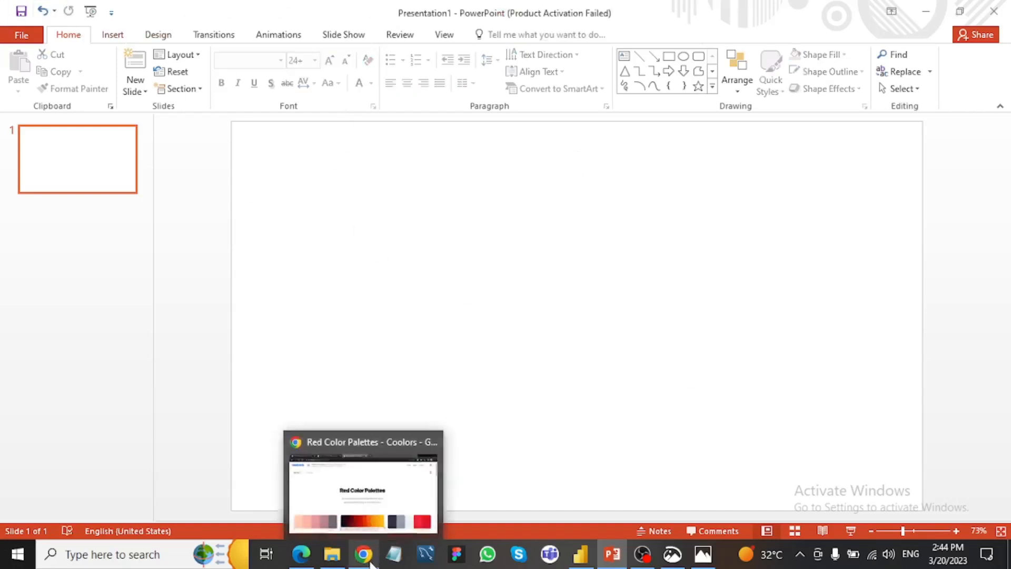
# - Switch to Chrome and browse the abstract background photos on Pexels for a suitable report background
pyautogui.click(364, 474)
pyautogui.click(144, 7)
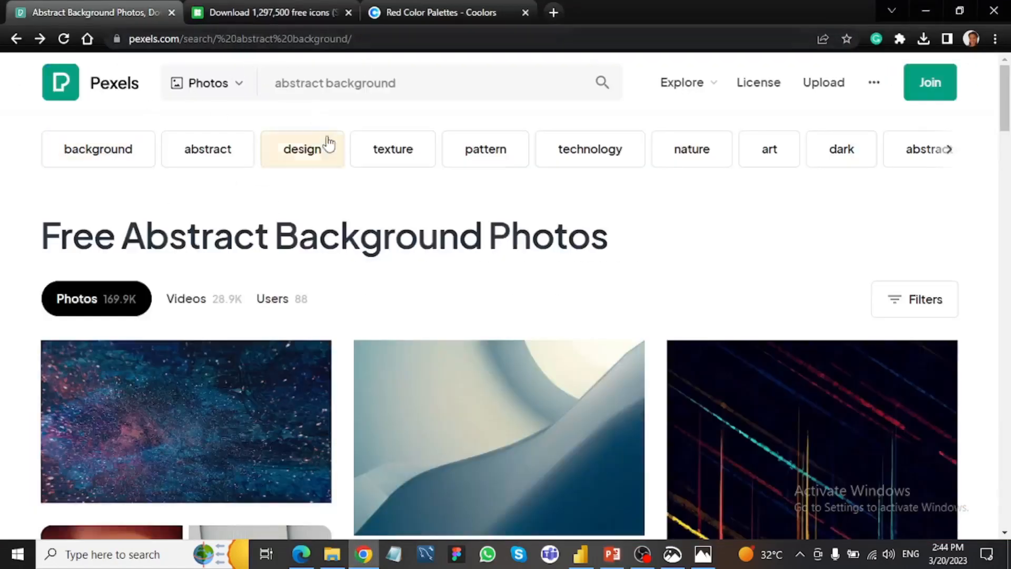
pyautogui.moveTo(401, 419)
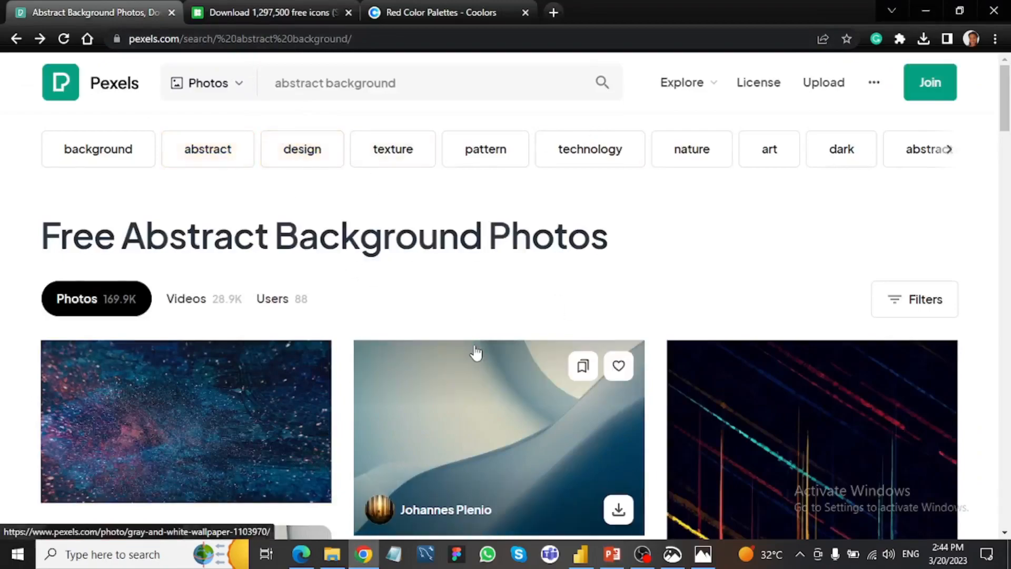
pyautogui.scroll(-15, 475, 353)
pyautogui.scroll(-4, 476, 353)
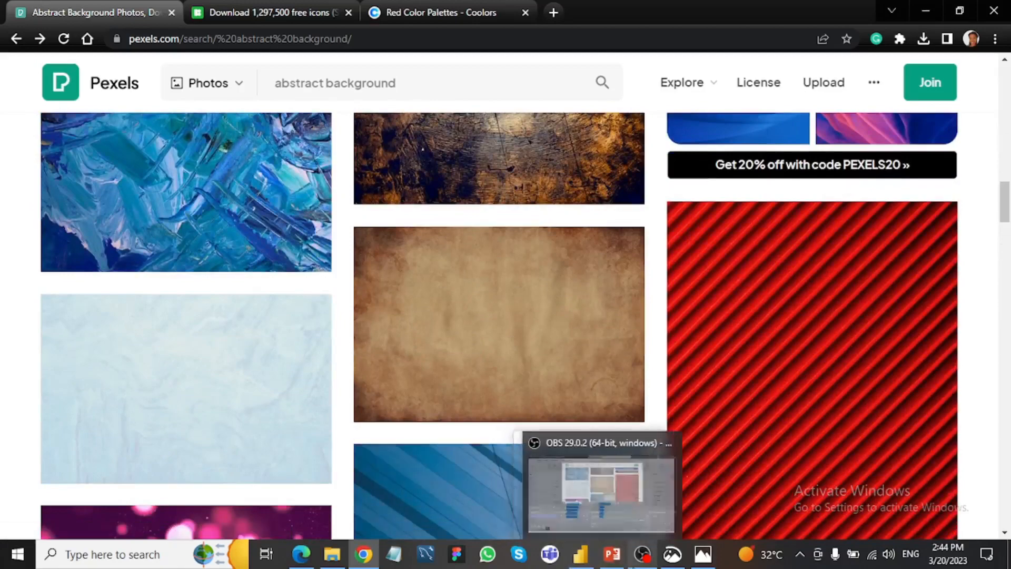
# - Switch back to PowerPoint and insert the picture "background" from New folder onto the empty slide
pyautogui.click(612, 554)
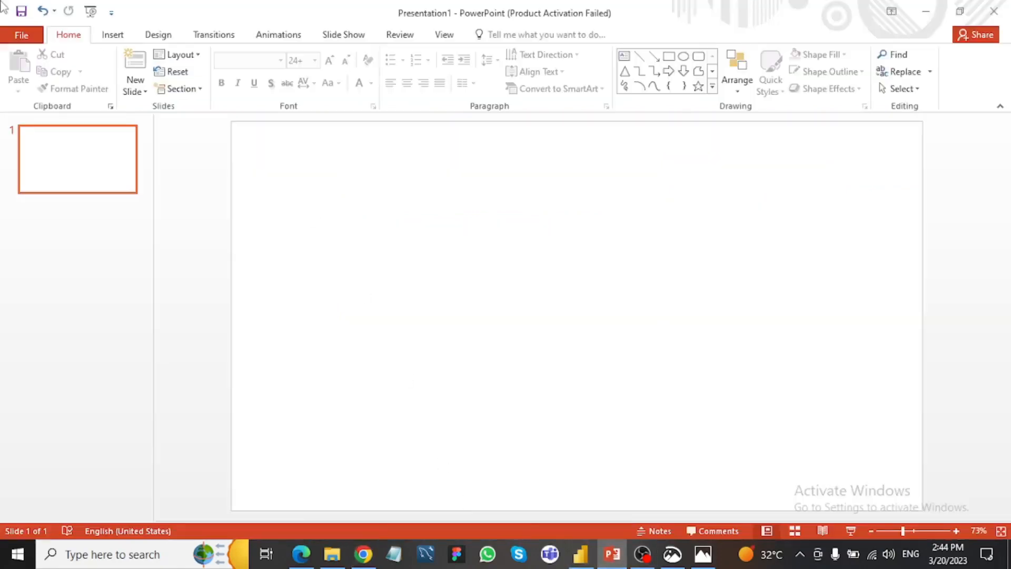
pyautogui.click(107, 35)
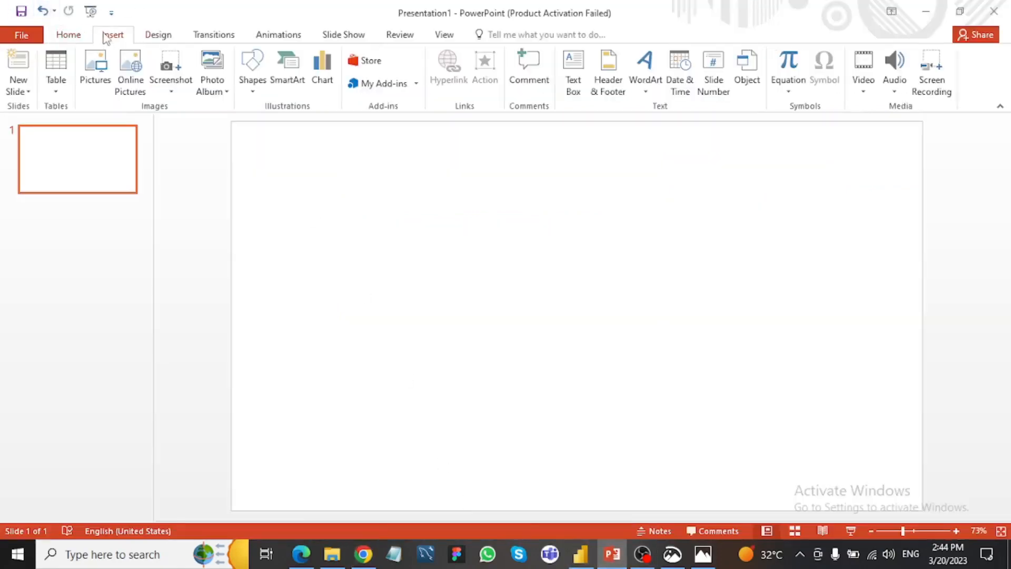
pyautogui.click(97, 74)
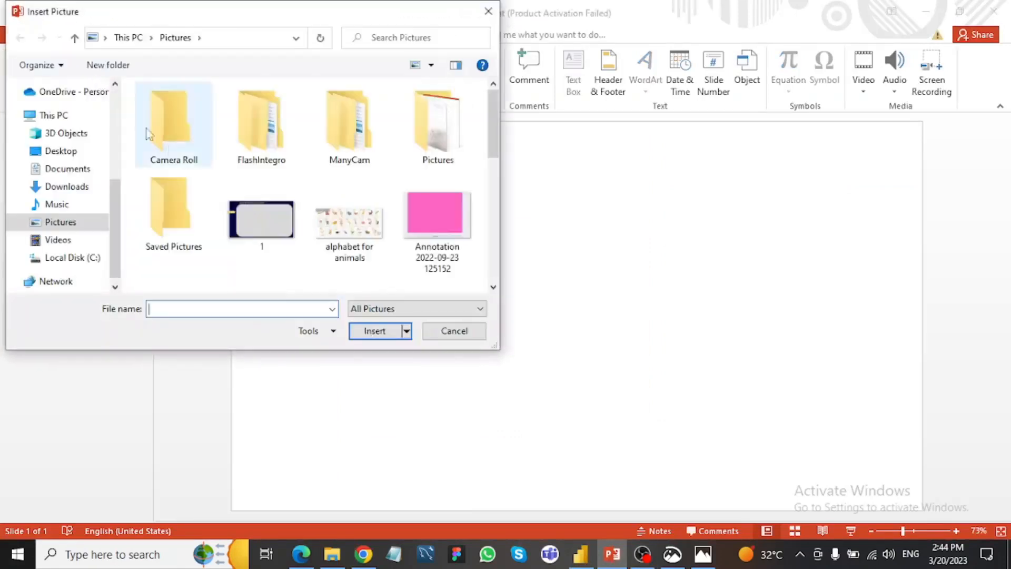
pyautogui.scroll(4, 79, 221)
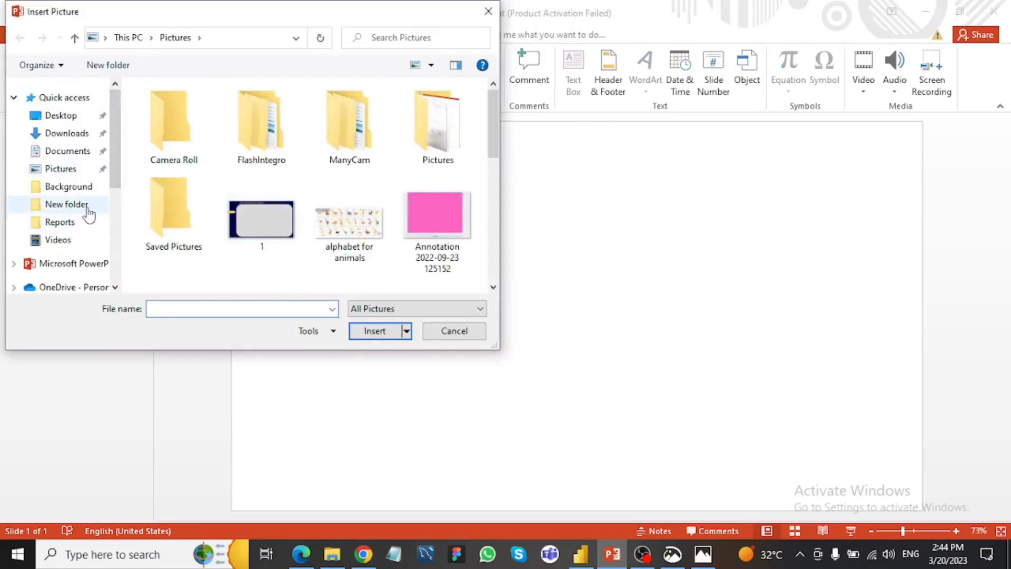
pyautogui.click(83, 206)
pyautogui.click(179, 140)
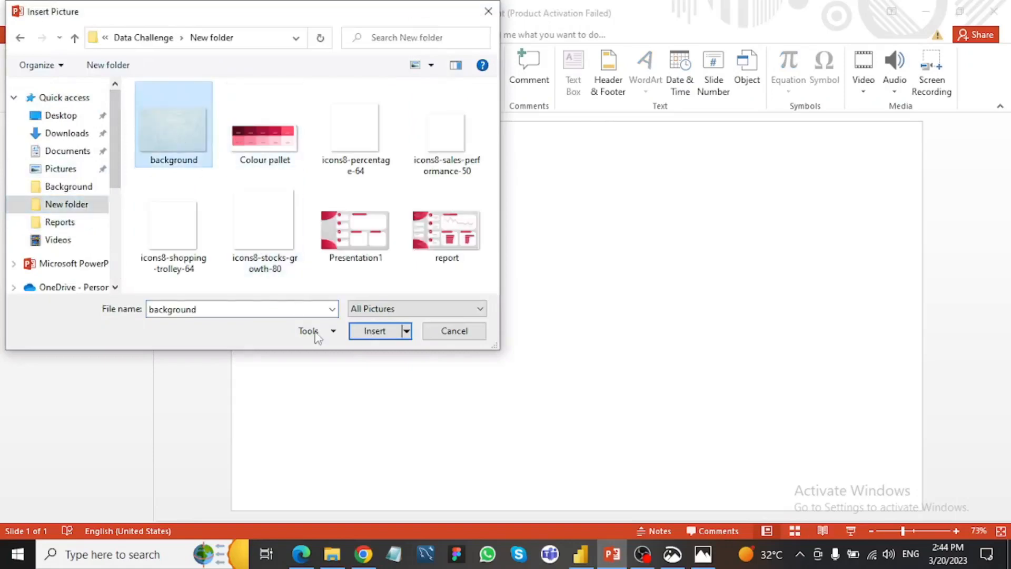
pyautogui.click(369, 331)
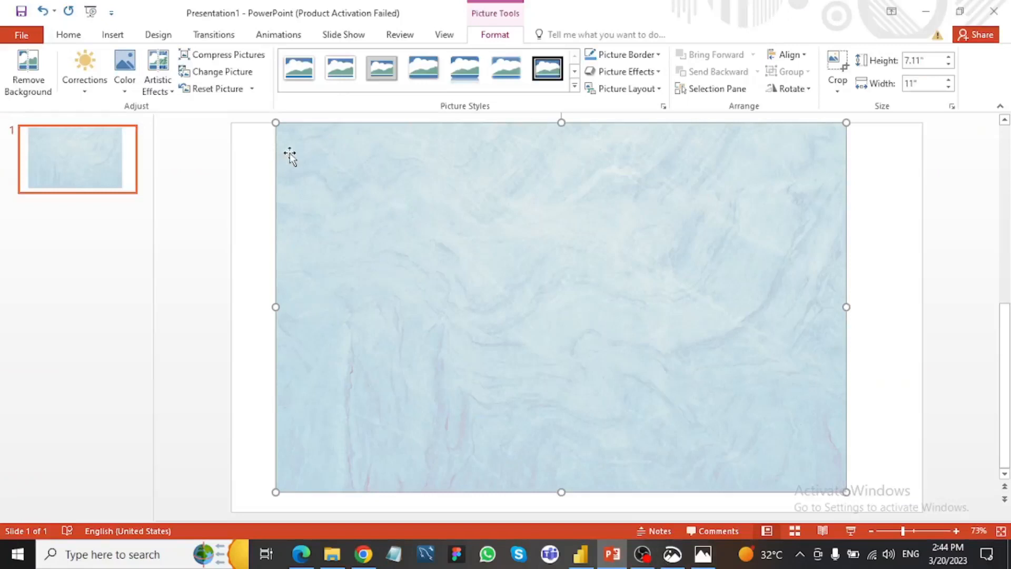
# - Stretch the background picture over the whole slide, 7.5" high by 13.33" wide, and recolour it grey with the lowest colour saturation preset
pyautogui.moveTo(303, 152); pyautogui.dragTo(259, 153)
pyautogui.moveTo(804, 307); pyautogui.dragTo(922, 307)
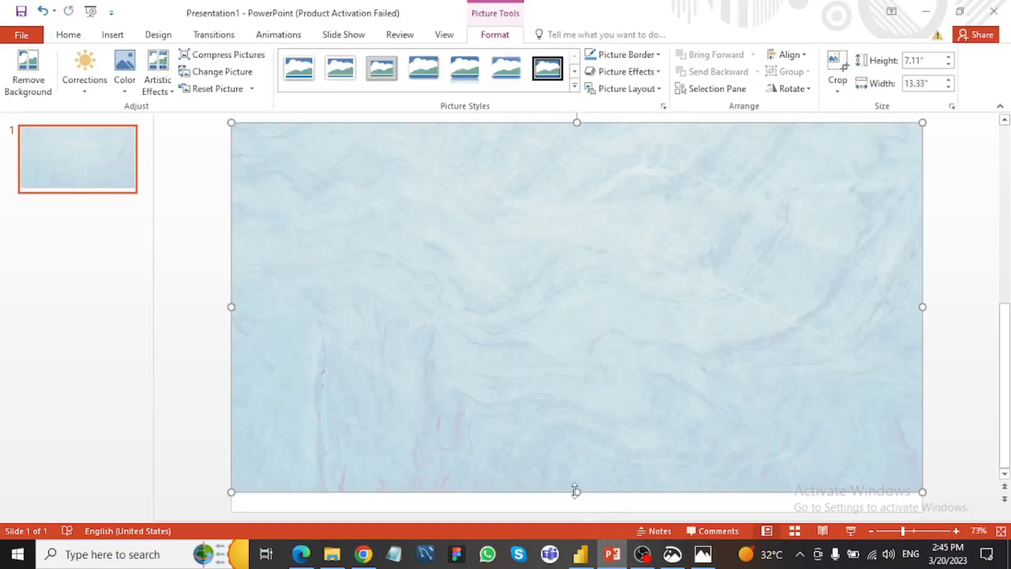
pyautogui.moveTo(576, 491); pyautogui.dragTo(577, 510)
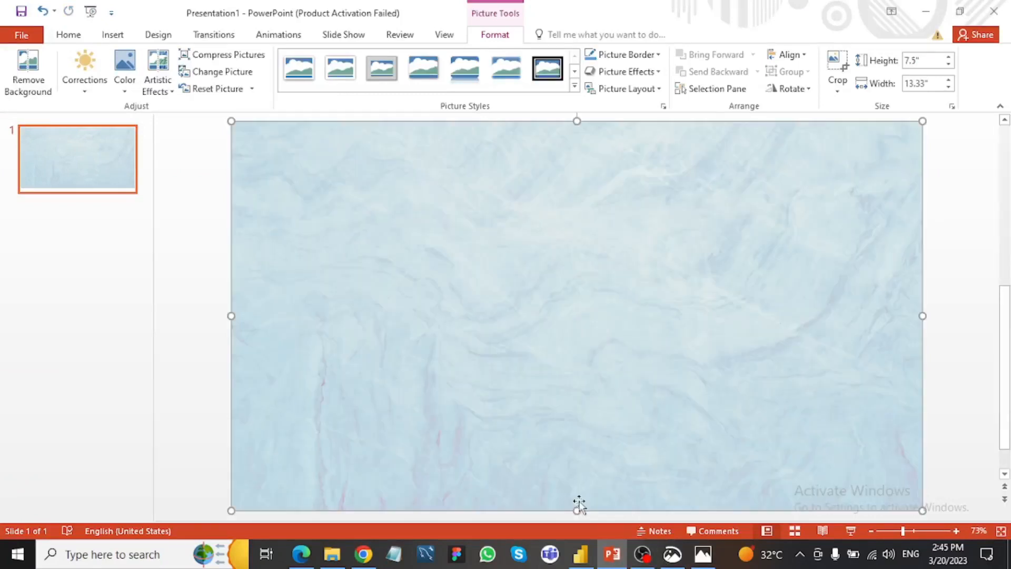
pyautogui.click(125, 76)
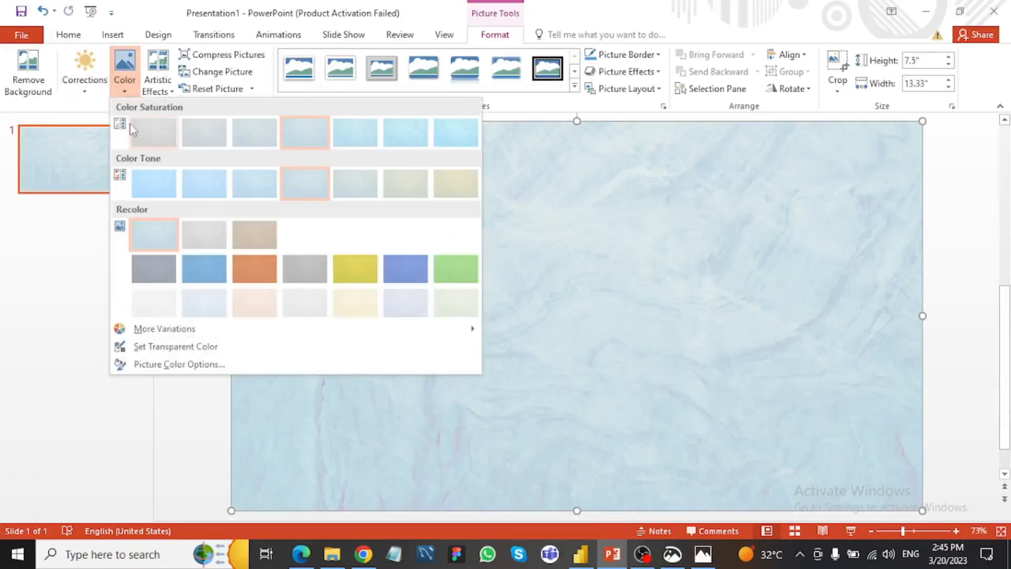
pyautogui.click(148, 133)
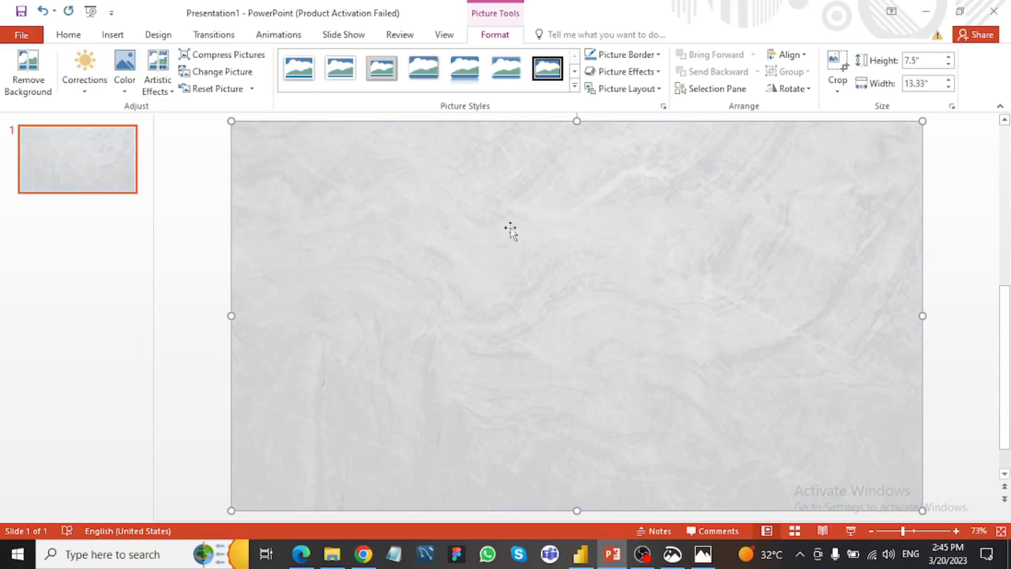
# - Draw a rounded rectangle 7.5" high down the slide's left edge and set its width to 2.58"
pyautogui.click(113, 36)
pyautogui.click(253, 76)
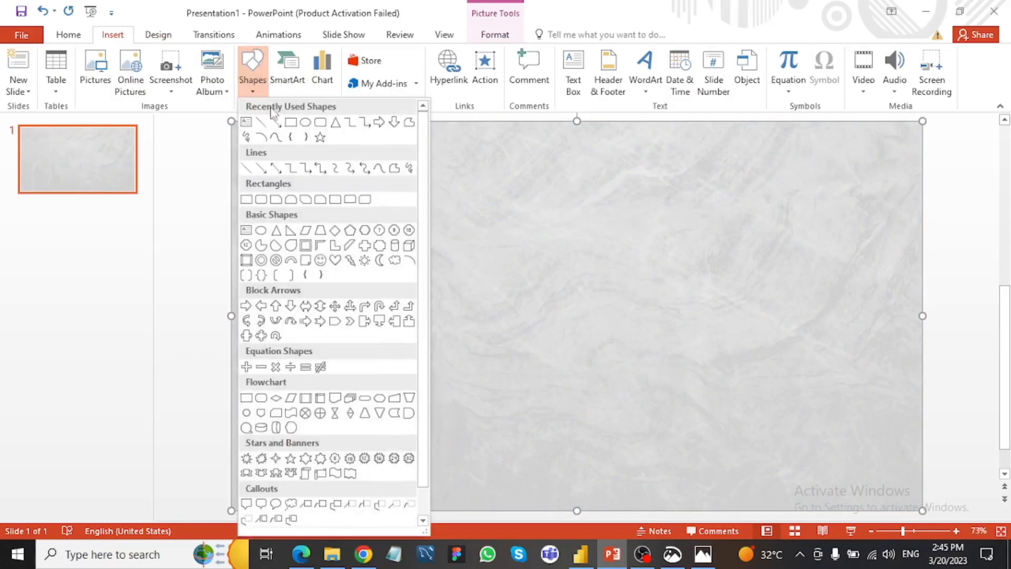
pyautogui.click(315, 123)
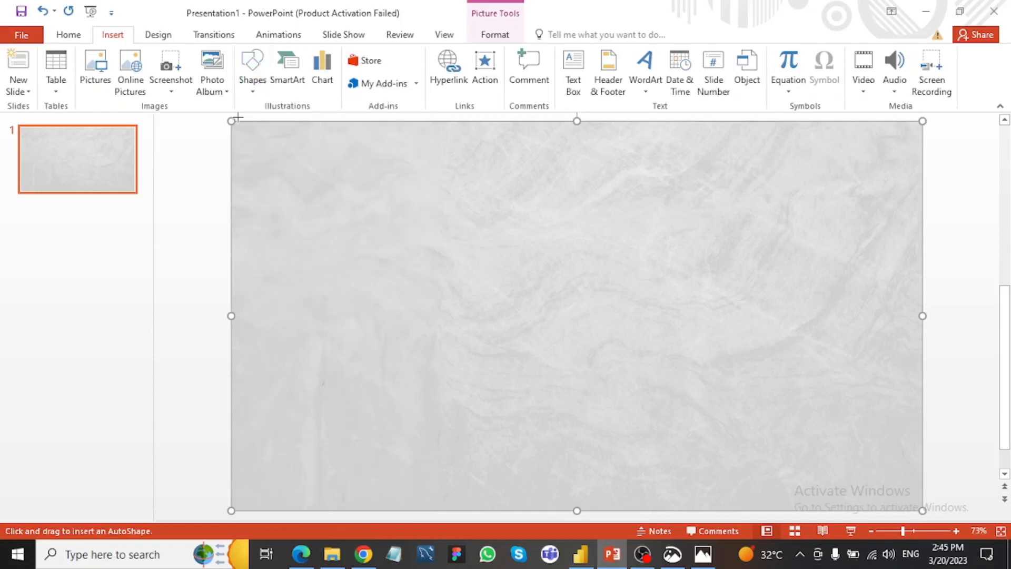
pyautogui.moveTo(230, 121); pyautogui.dragTo(341, 511)
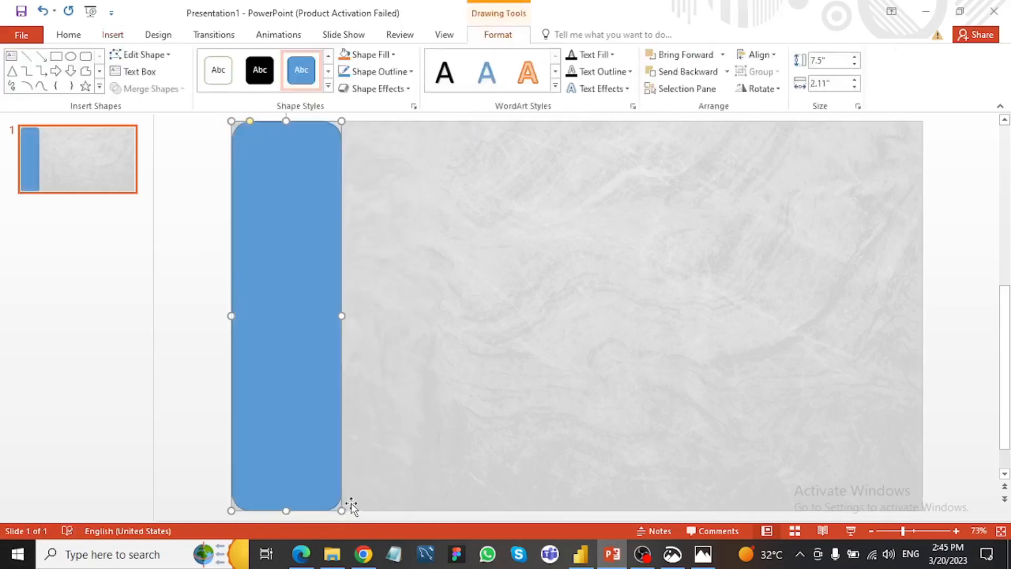
pyautogui.click(826, 85)
# - Remove the rounded rectangle's fill and give it a light grey theme outline
pyautogui.click(390, 55)
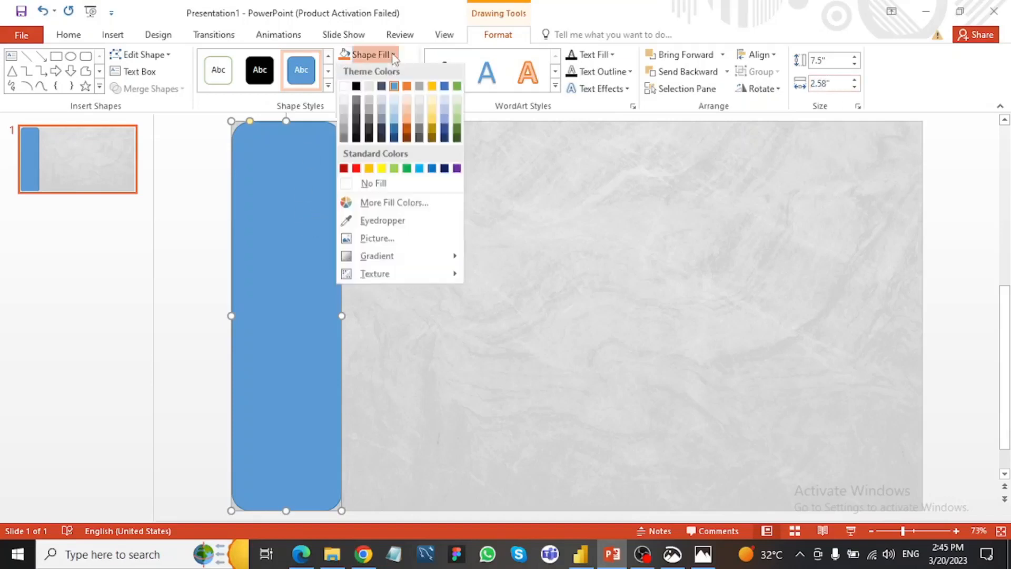
pyautogui.click(413, 186)
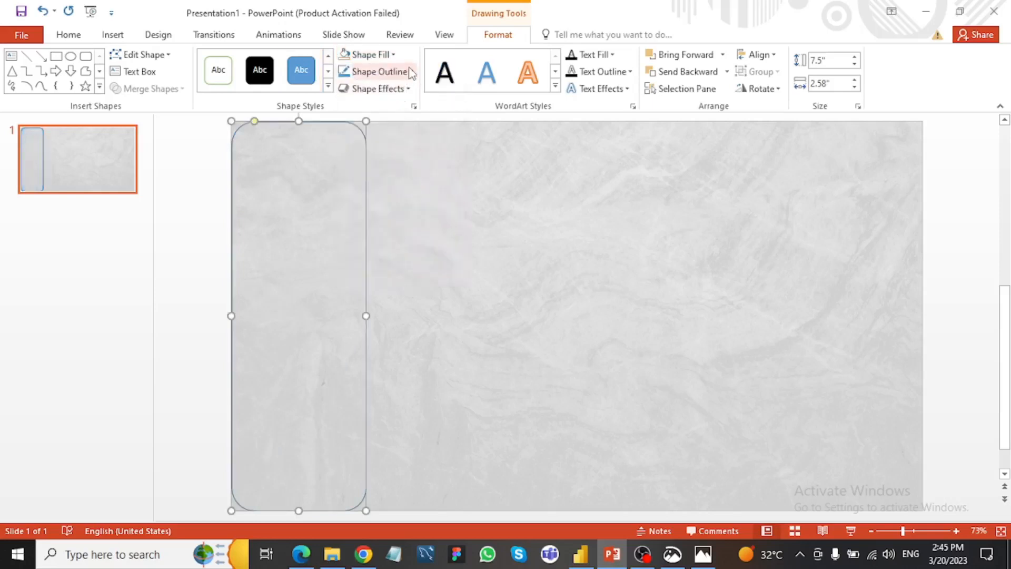
pyautogui.click(378, 72)
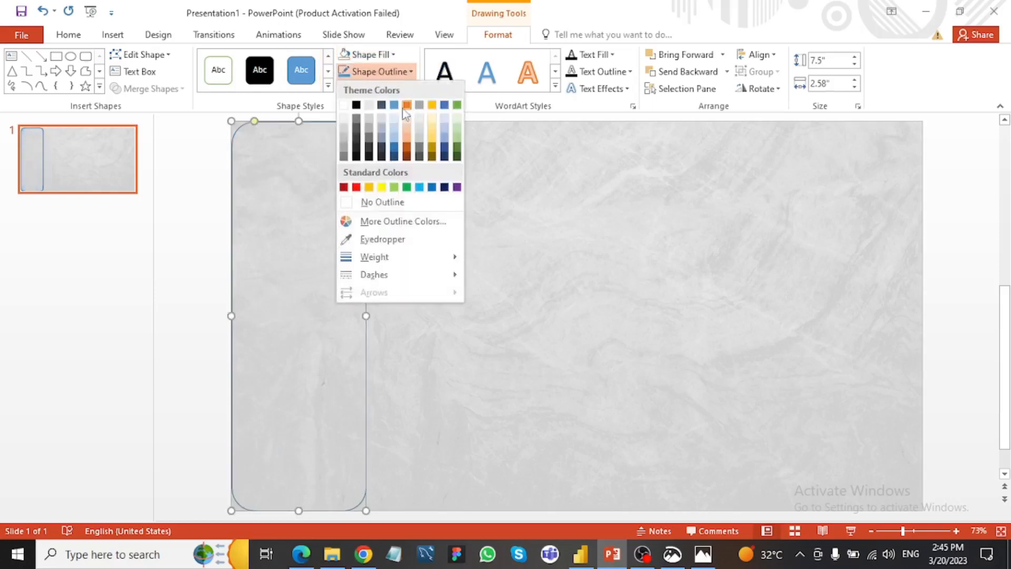
pyautogui.click(344, 139)
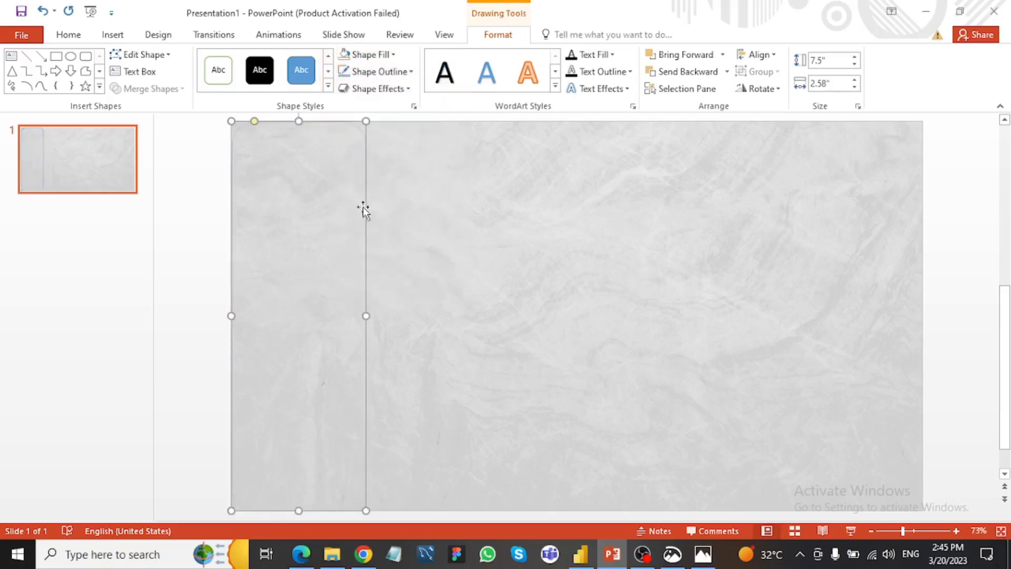
pyautogui.click(413, 223)
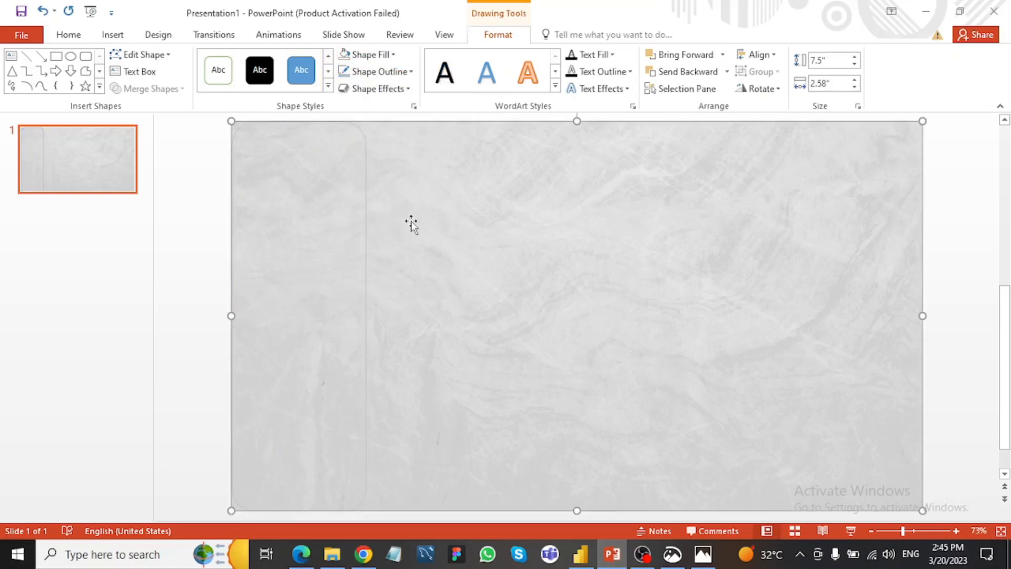
# - Apply the first outer shadow preset to the rounded rectangle
pyautogui.doubleClick(364, 218)
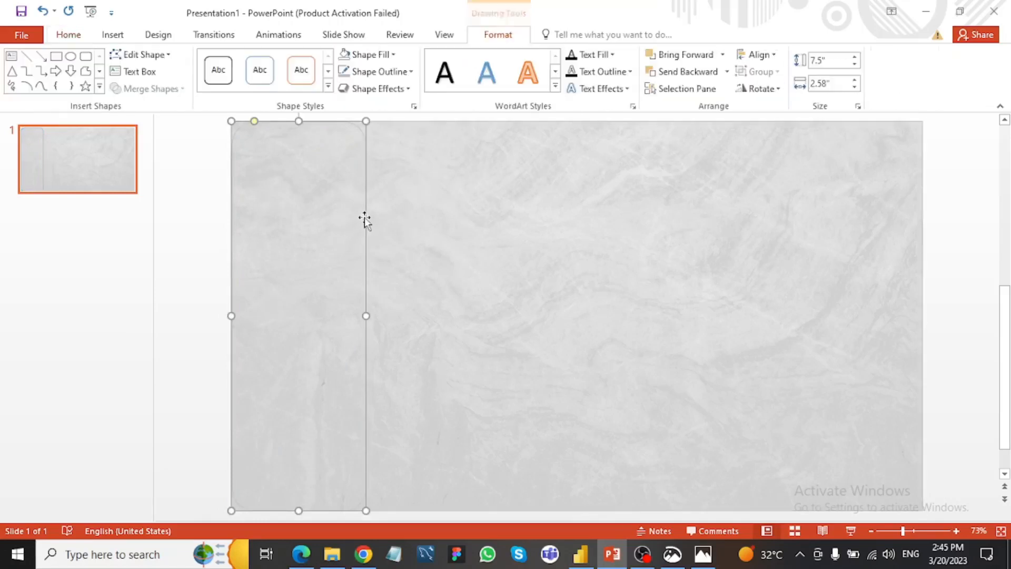
pyautogui.click(410, 90)
pyautogui.moveTo(422, 149)
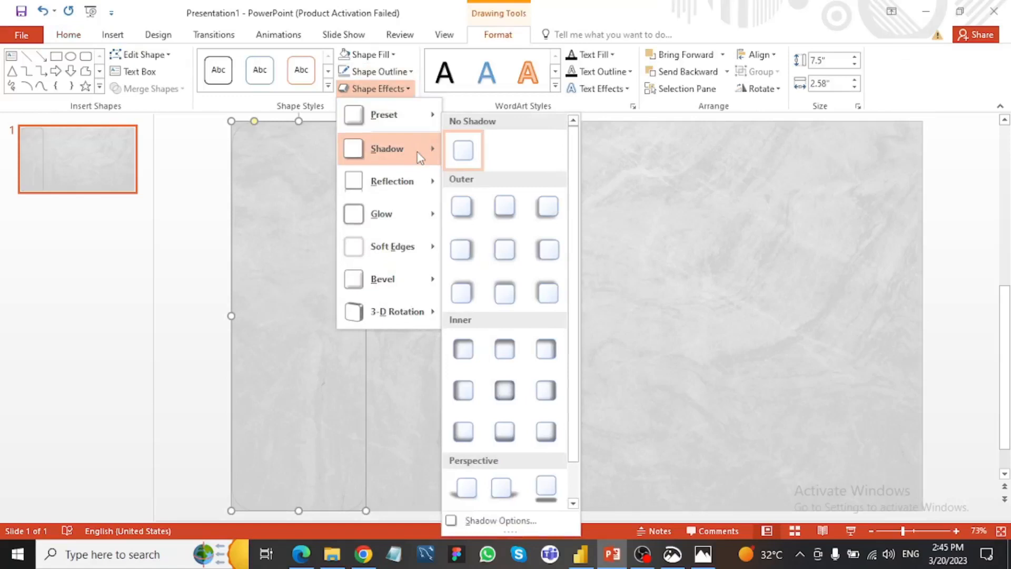
pyautogui.click(474, 209)
pyautogui.click(402, 244)
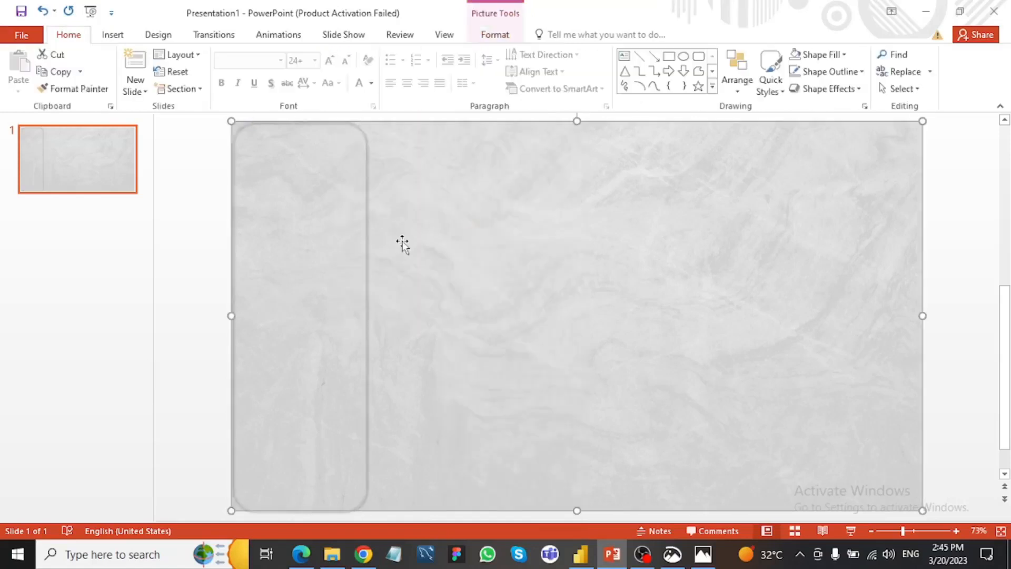
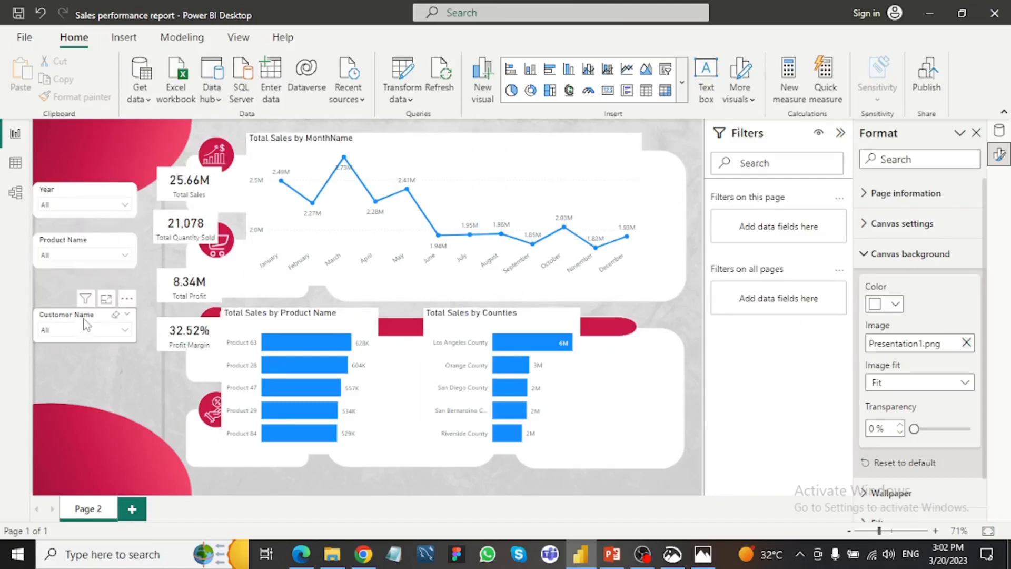
# - Move the Customer Name, Product Name and Year slicers down into an evenly spaced column between the two red corner shapes
pyautogui.moveTo(96, 335); pyautogui.dragTo(113, 374)
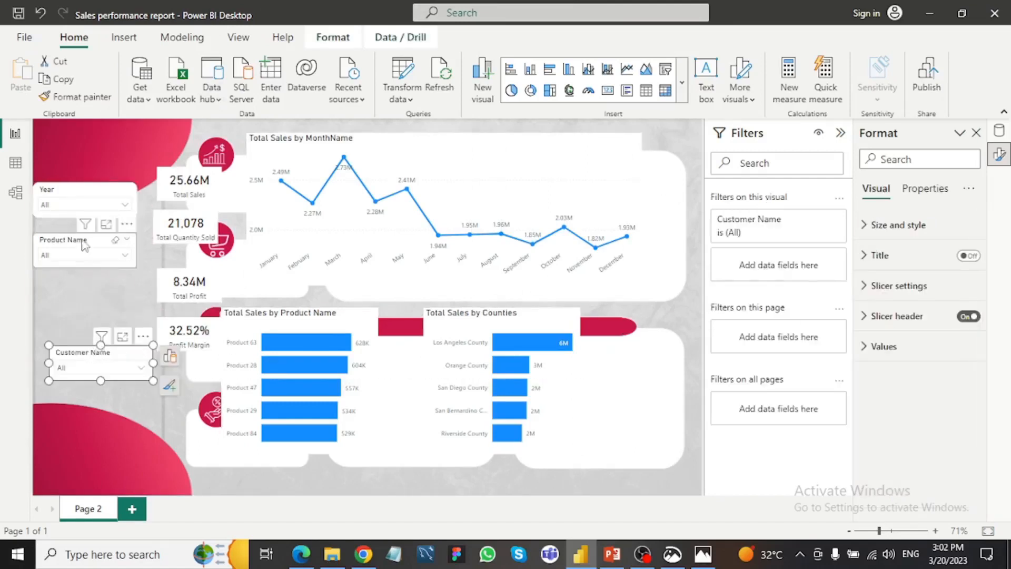
pyautogui.moveTo(83, 247); pyautogui.dragTo(99, 295)
pyautogui.moveTo(100, 192); pyautogui.dragTo(117, 235)
# - Move and resize the Total Sales by MonthName line chart to fit inside the large white background panel
pyautogui.click(557, 145)
pyautogui.moveTo(444, 133); pyautogui.dragTo(454, 173)
pyautogui.moveTo(246, 229); pyautogui.dragTo(327, 231)
pyautogui.moveTo(642, 229); pyautogui.dragTo(678, 235)
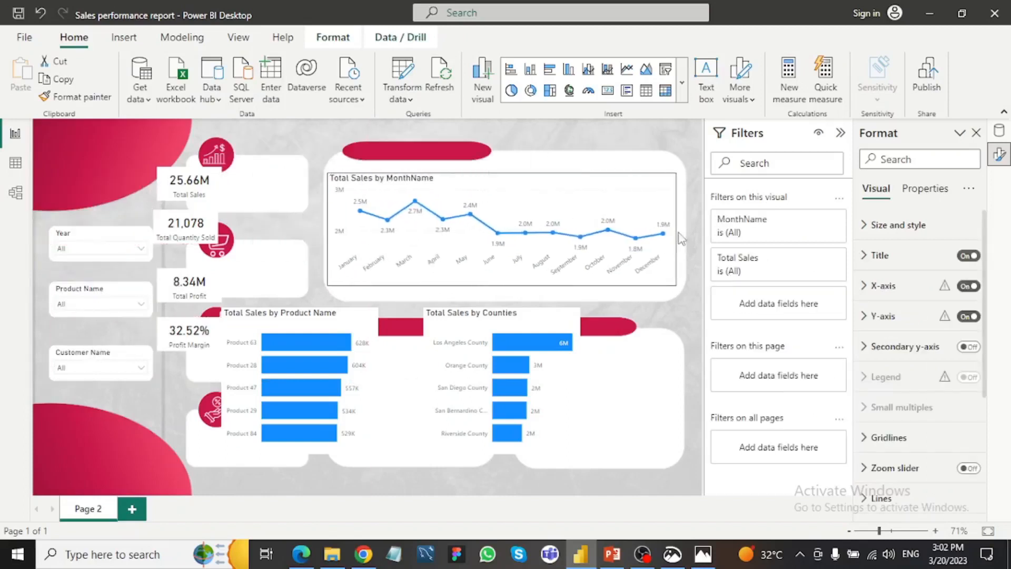
# - Move the Total Sales by Counties and by Product Name charts onto the two lower white panels and shorten them to fit
pyautogui.moveTo(536, 327); pyautogui.dragTo(634, 340)
pyautogui.moveTo(599, 480); pyautogui.dragTo(598, 458)
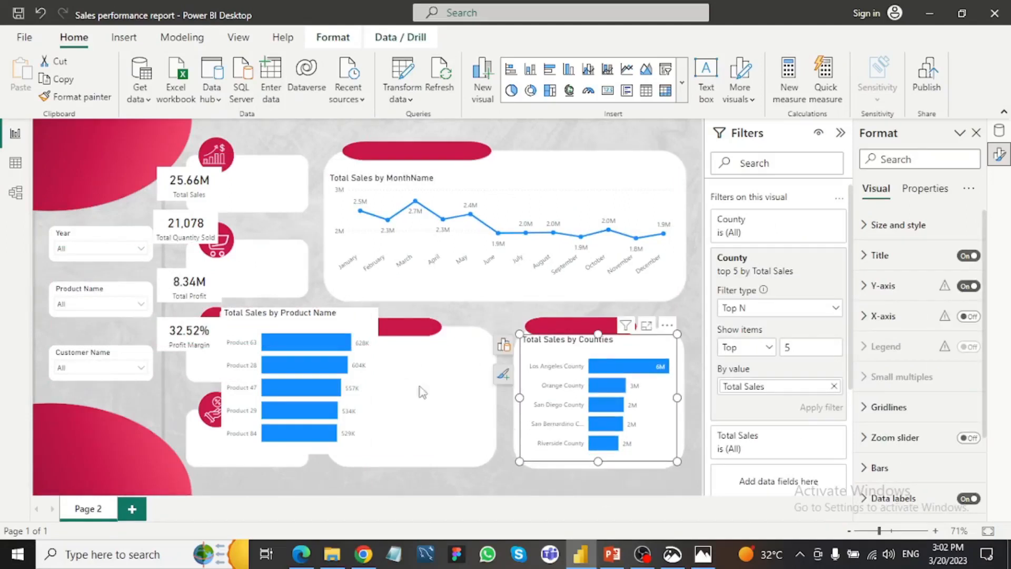
pyautogui.moveTo(330, 319); pyautogui.dragTo(441, 353)
pyautogui.moveTo(416, 486); pyautogui.dragTo(419, 462)
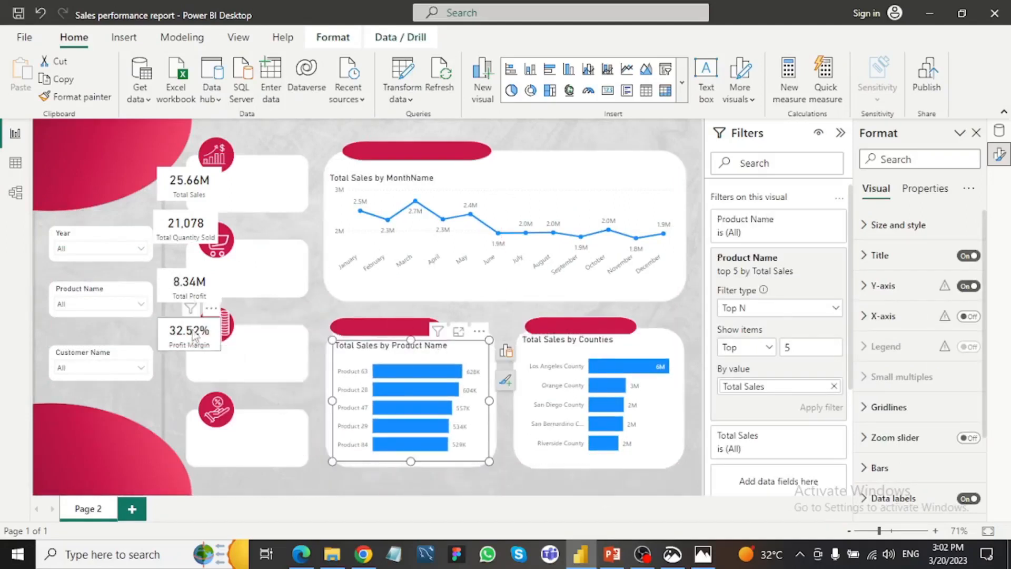
# - Place the Total Sales, Total Quantity Sold, Total Profit and Profit Margin cards beside their panel icons, and nudge the Customer Name slicer up
pyautogui.moveTo(195, 177); pyautogui.dragTo(269, 181)
pyautogui.moveTo(195, 227); pyautogui.dragTo(271, 269)
pyautogui.moveTo(198, 284); pyautogui.dragTo(272, 362)
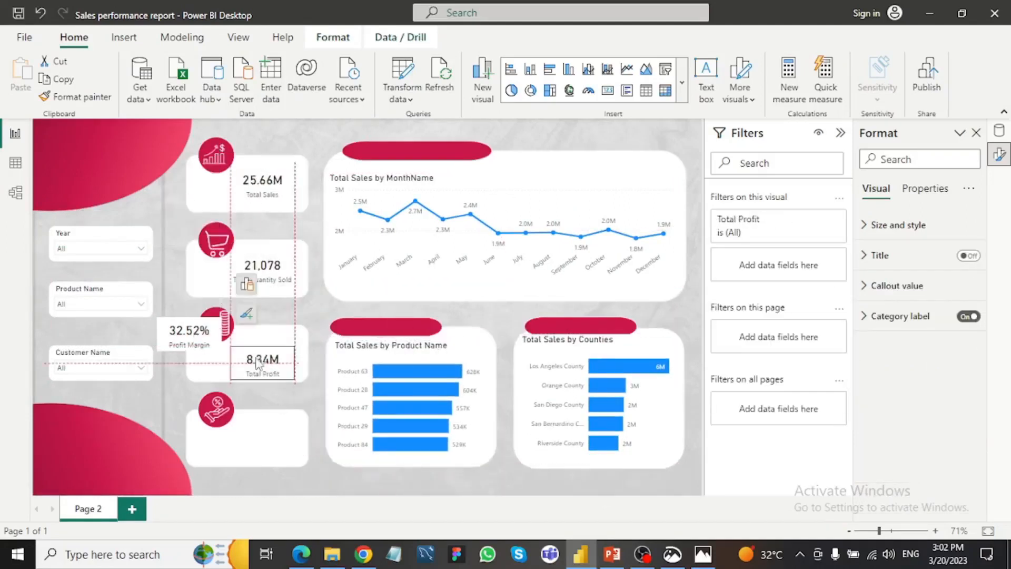
pyautogui.moveTo(208, 332); pyautogui.dragTo(274, 438)
pyautogui.moveTo(273, 363); pyautogui.dragTo(273, 352)
pyautogui.moveTo(273, 441); pyautogui.dragTo(273, 441)
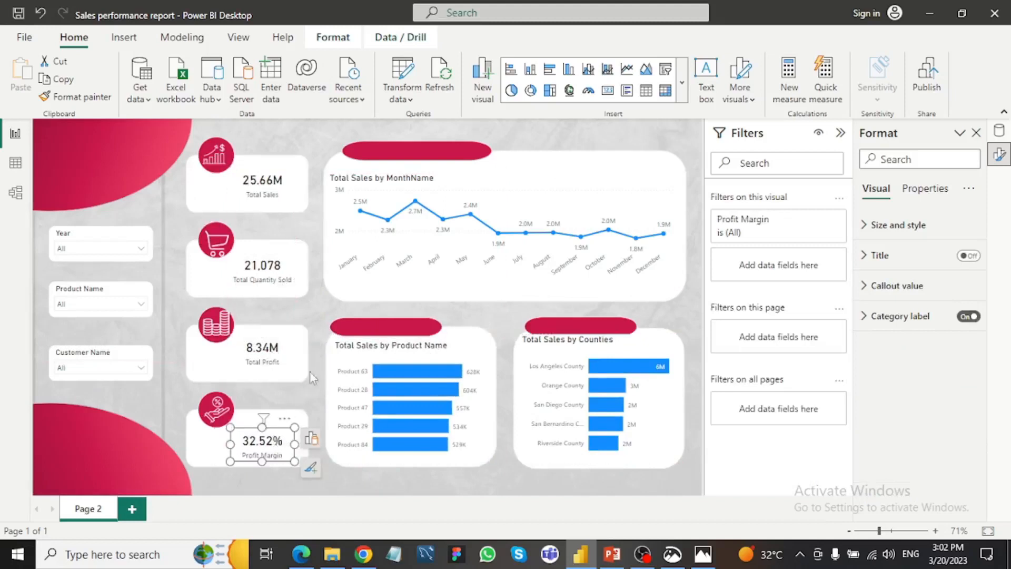
pyautogui.click(488, 293)
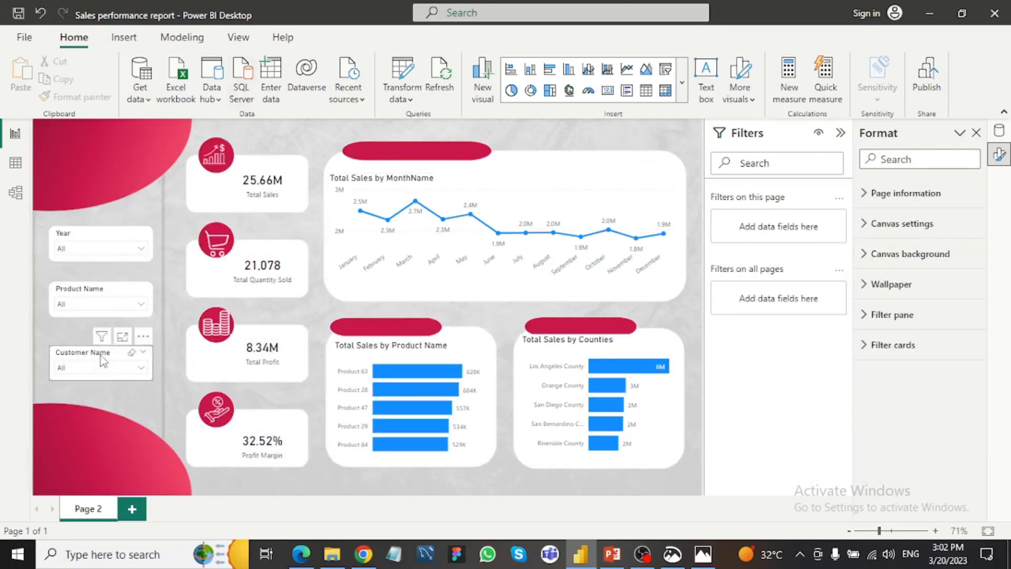
pyautogui.moveTo(98, 357); pyautogui.dragTo(100, 356)
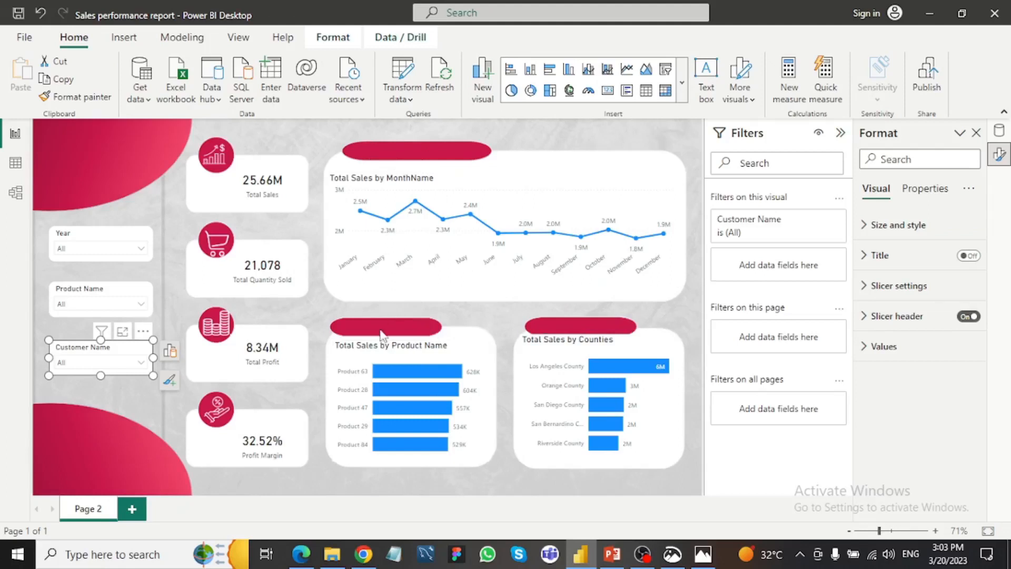
# - Insert a text box reading "Trend of Sales", fitted over the red banner above the line chart
pyautogui.click(125, 36)
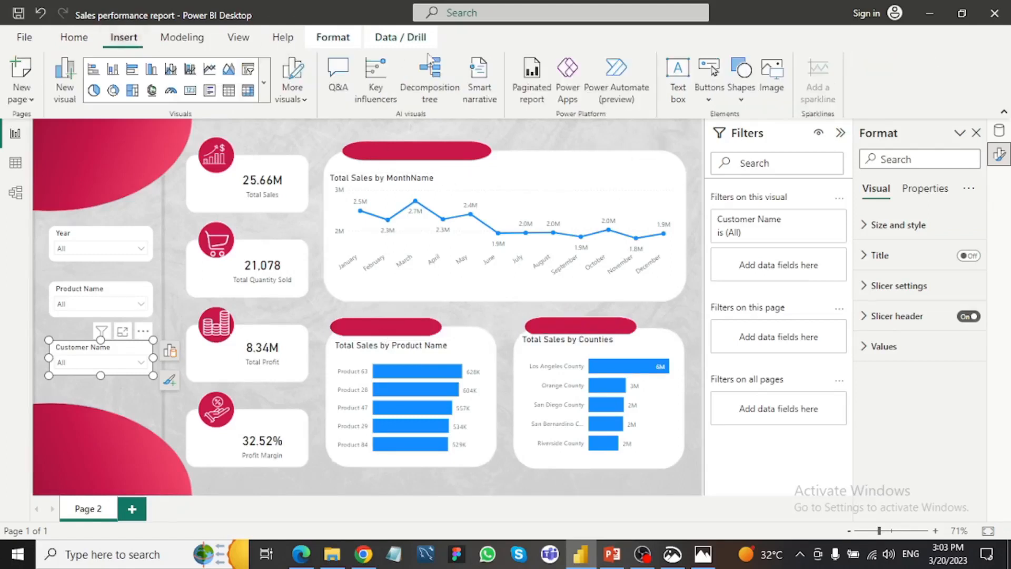
pyautogui.click(677, 88)
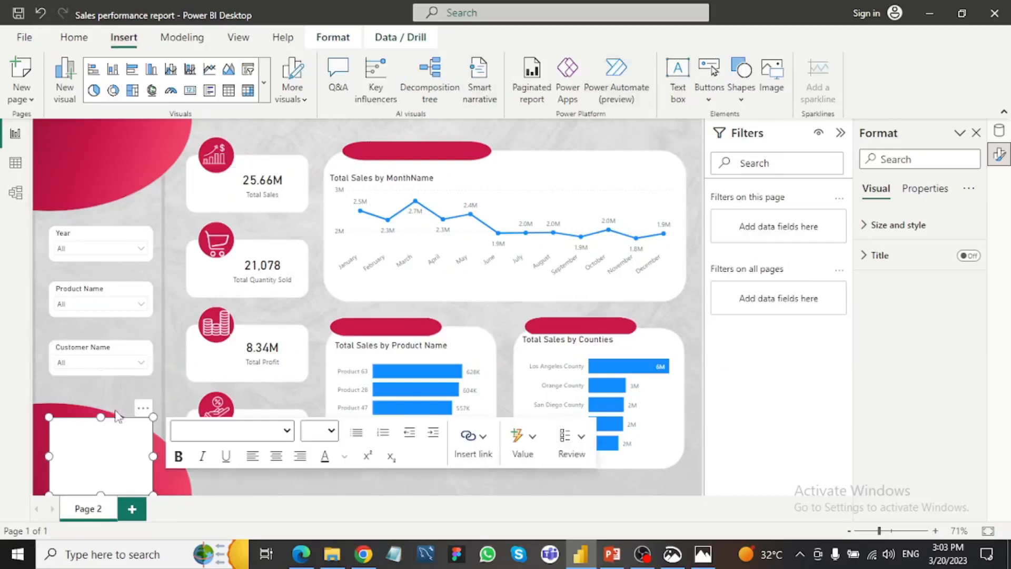
pyautogui.moveTo(145, 411); pyautogui.dragTo(451, 138)
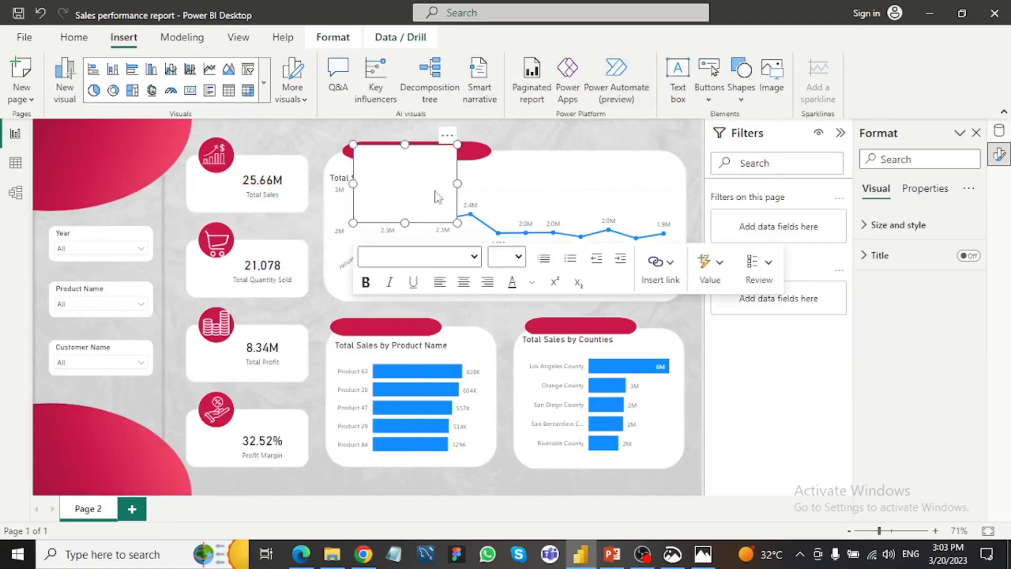
pyautogui.moveTo(456, 216); pyautogui.dragTo(456, 137)
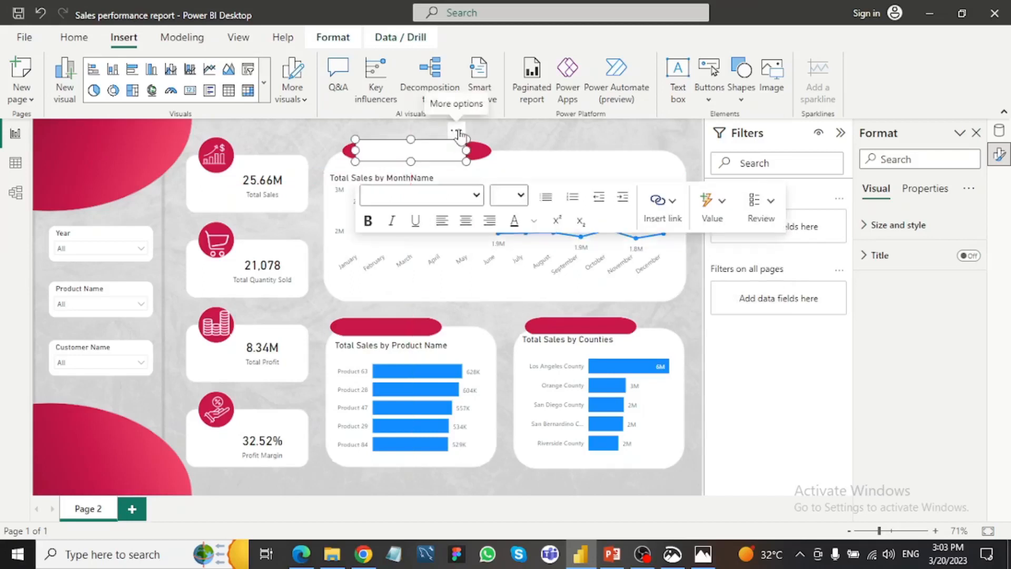
pyautogui.click(419, 148)
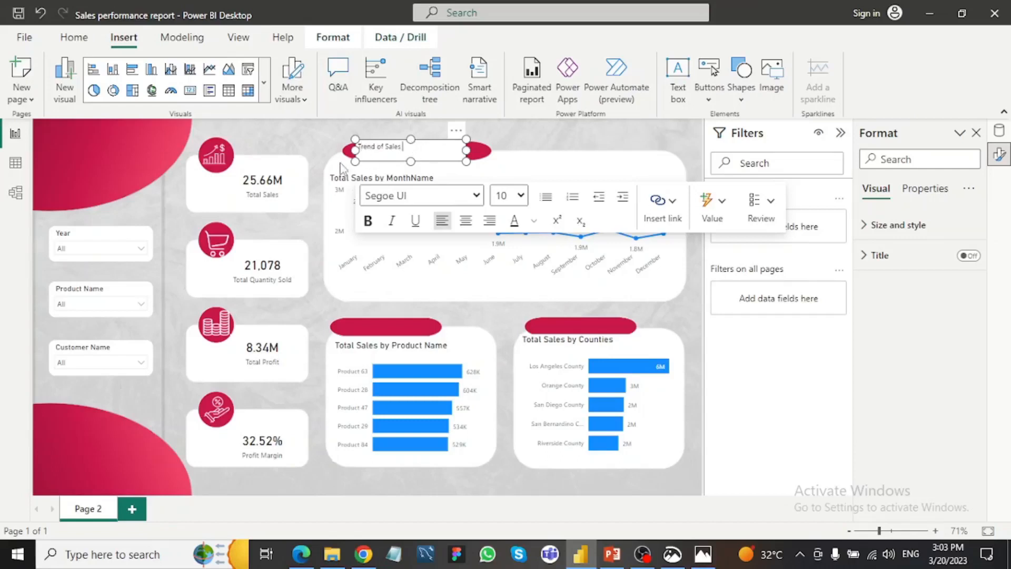
# - Format the "Trend of Sales" text as 12 pt Segoe (Bold) in white
pyautogui.hotkey('ctrl', 'a')
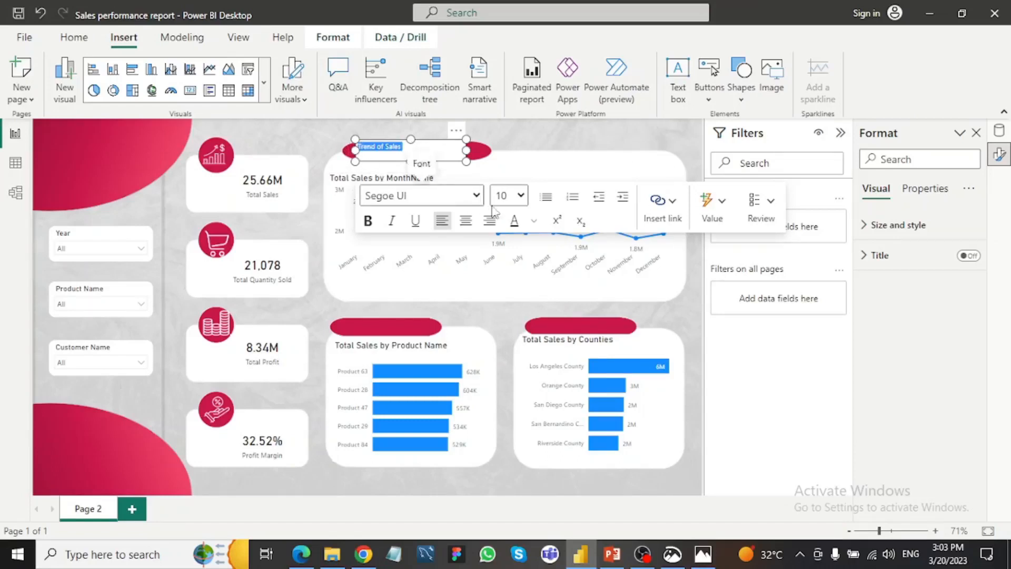
pyautogui.click(510, 195)
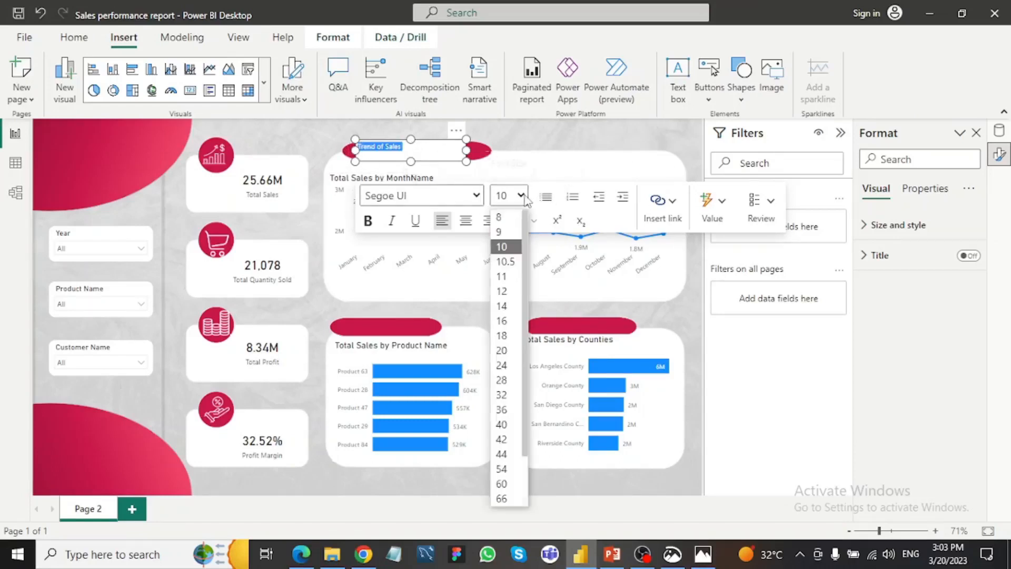
pyautogui.click(506, 290)
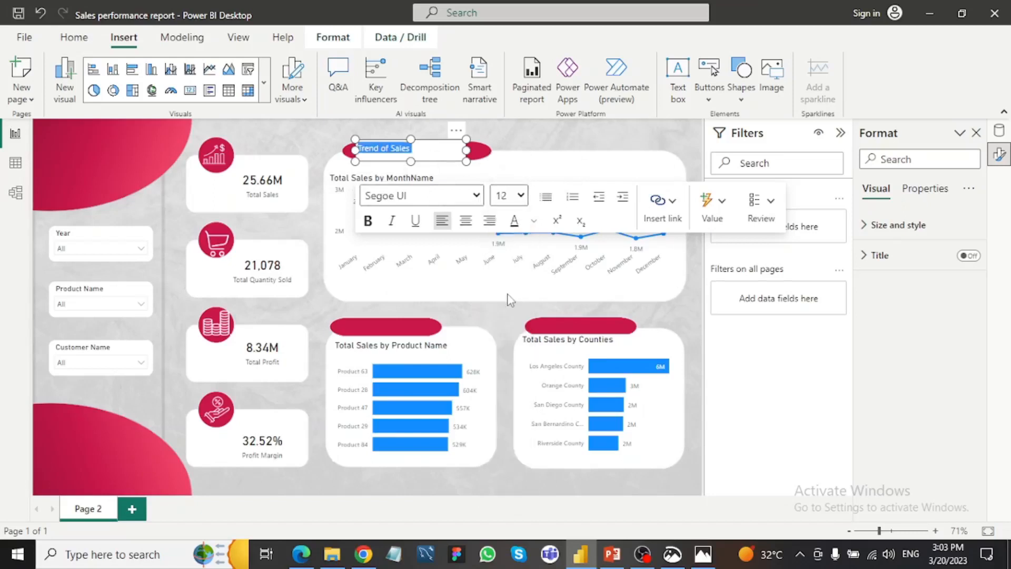
pyautogui.click(477, 196)
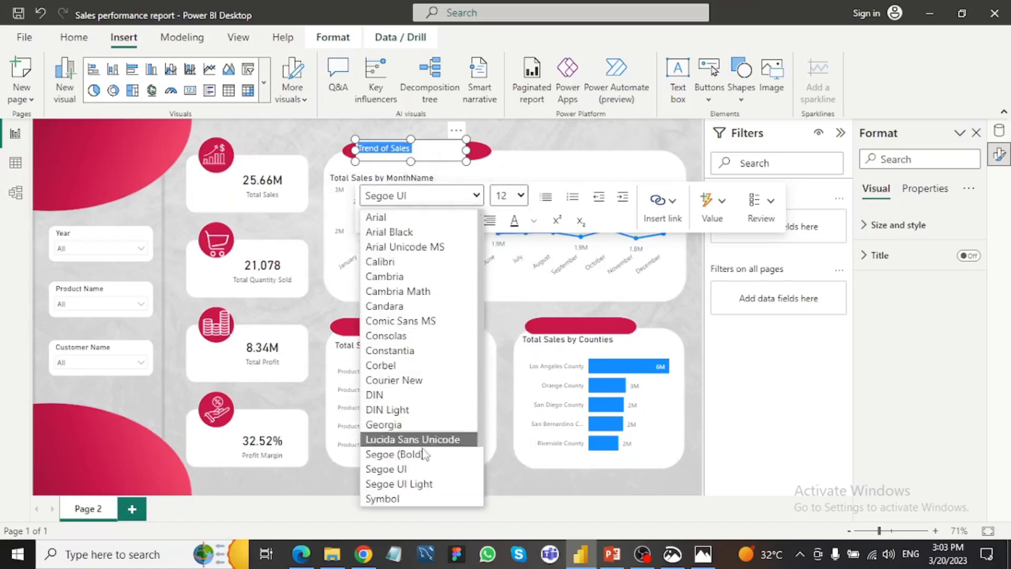
pyautogui.click(420, 454)
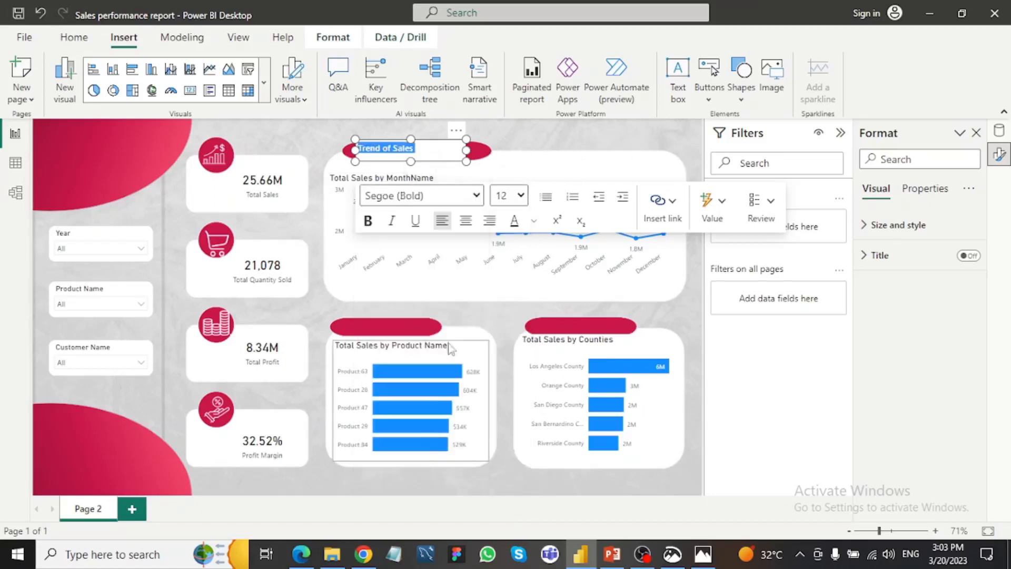
pyautogui.click(534, 220)
pyautogui.click(551, 269)
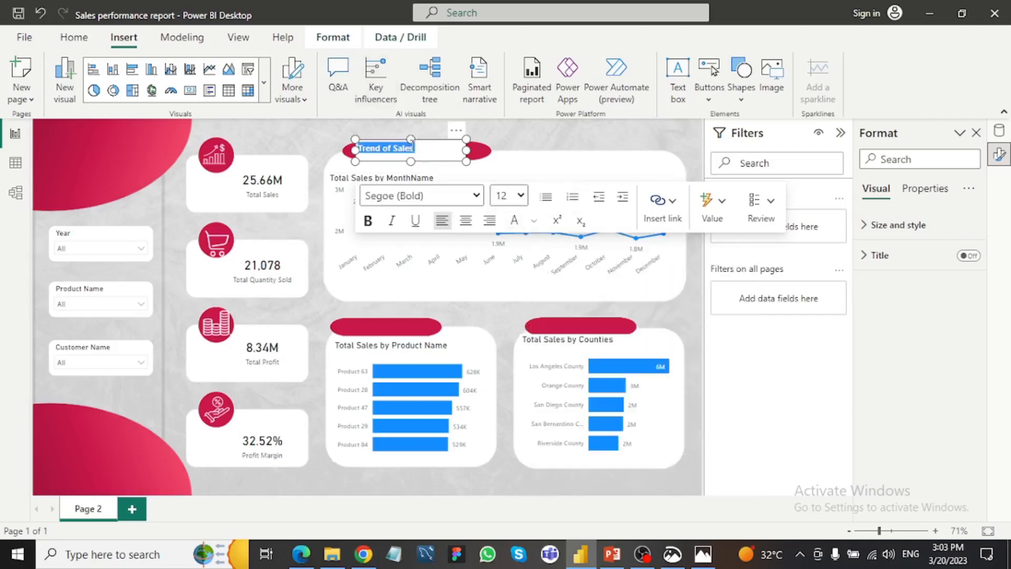
# - Lower the "Trend of Sales" text box's upper edge slightly and turn off its background
pyautogui.moveTo(411, 141); pyautogui.dragTo(415, 145)
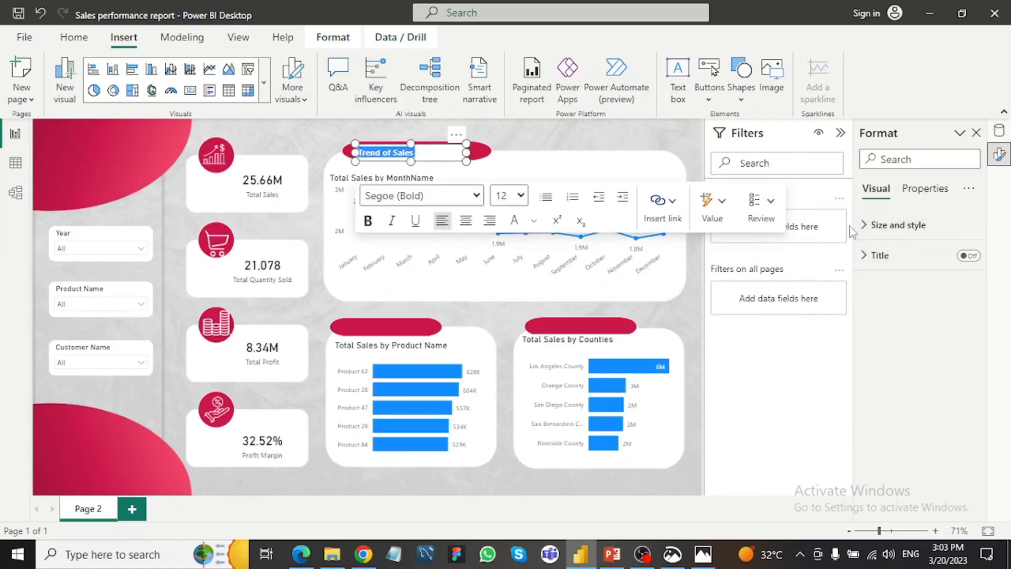
pyautogui.click(866, 225)
pyautogui.scroll(-3, 904, 318)
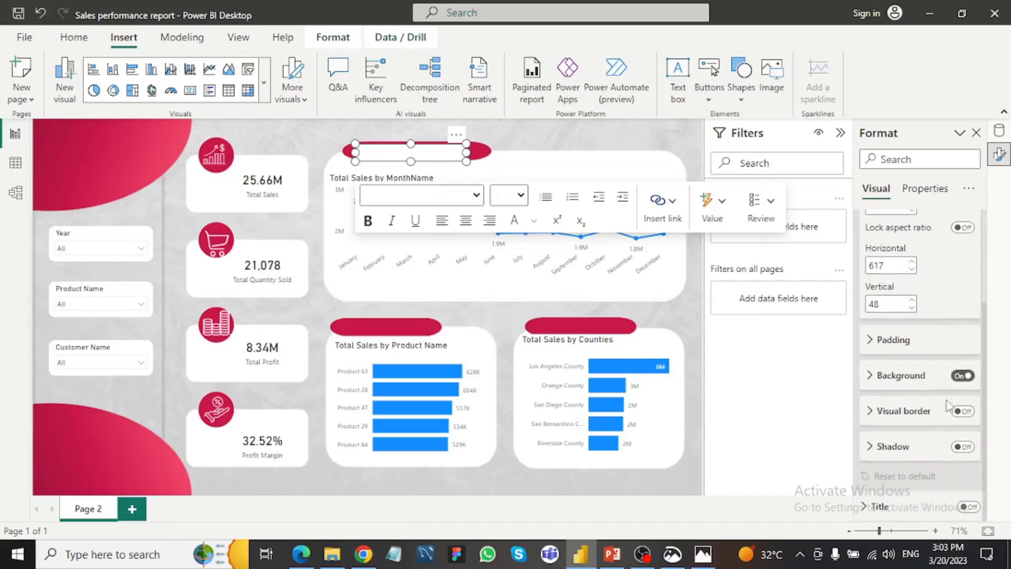
pyautogui.click(962, 375)
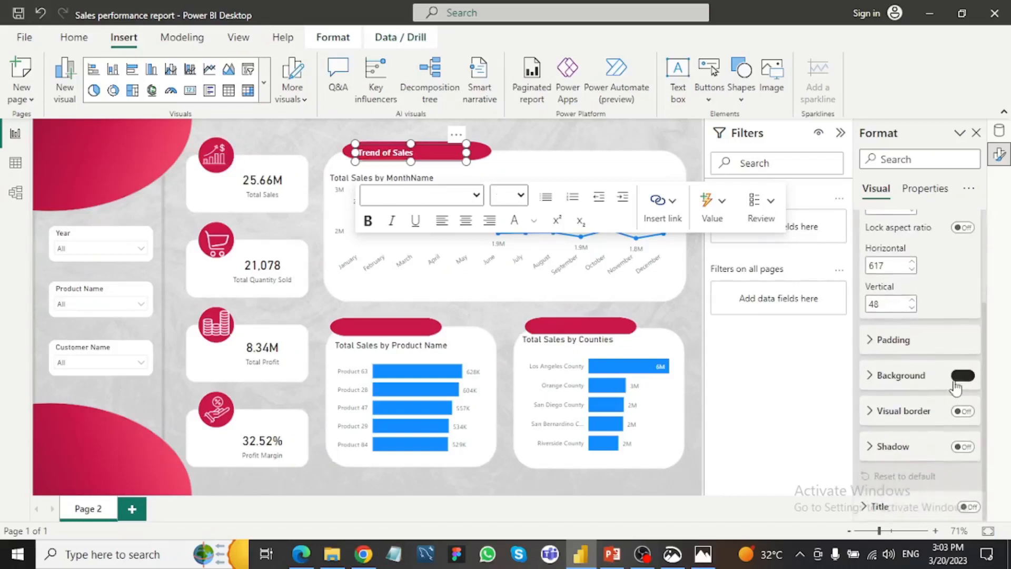
pyautogui.click(517, 159)
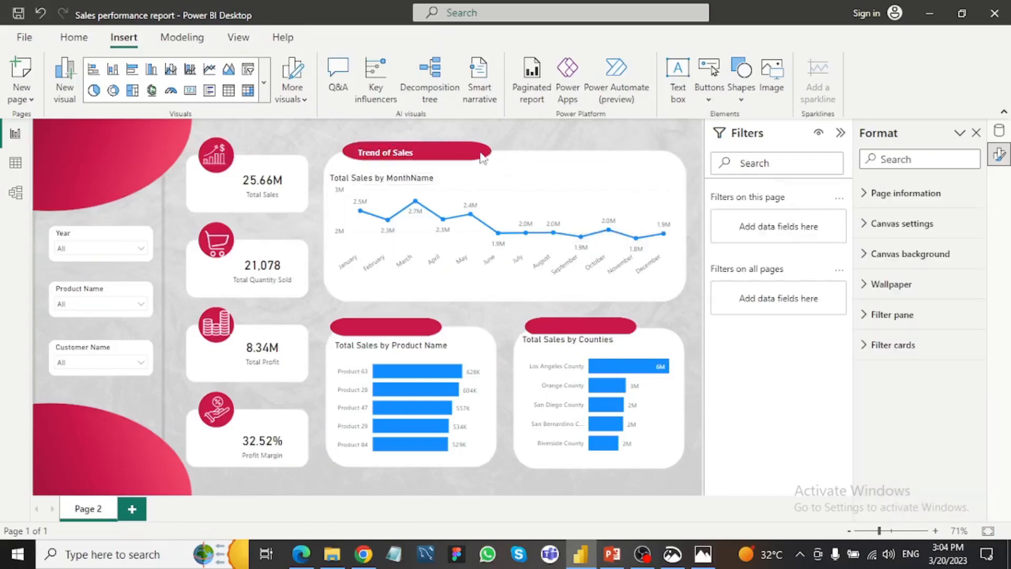
# - Copy the "Trend of Sales" text box onto the banner above the product chart, reword it "Top 5 Products by Sales" and widen it slightly
pyautogui.click(441, 152)
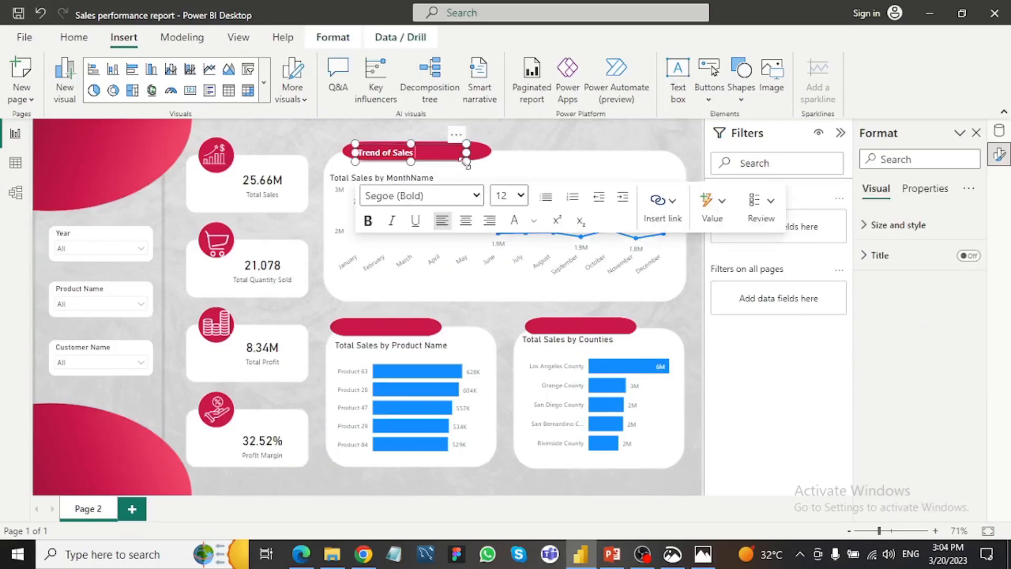
pyautogui.click(516, 150)
pyautogui.click(356, 161)
pyautogui.hotkey('ctrl', 'c')
pyautogui.hotkey('ctrl', 'v')
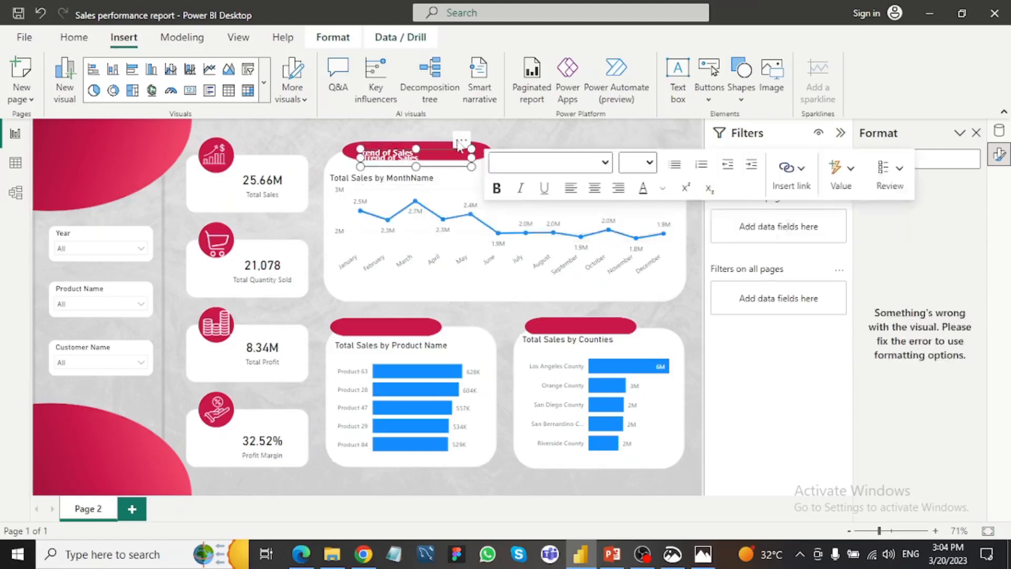
pyautogui.moveTo(460, 153); pyautogui.dragTo(430, 317)
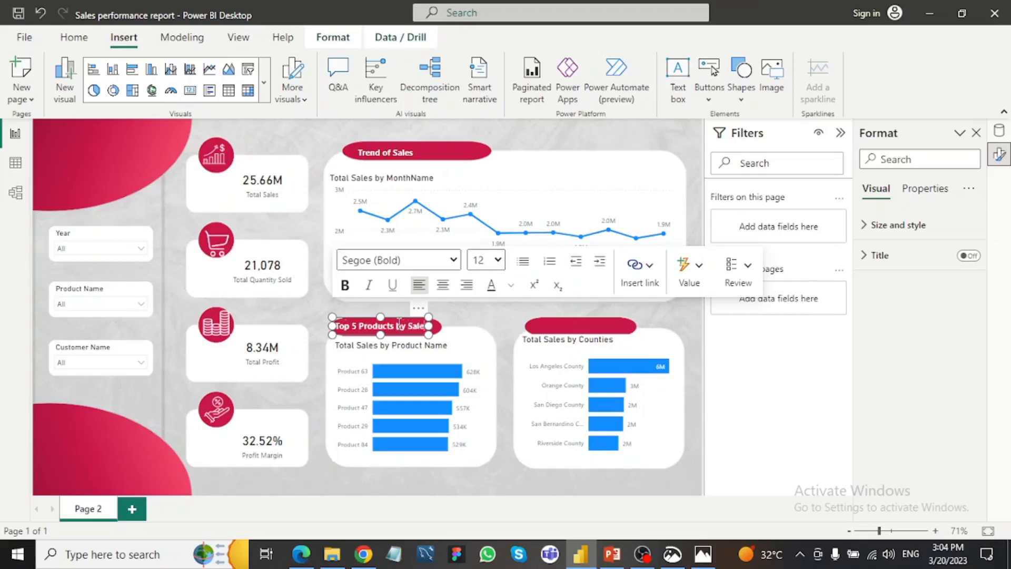
pyautogui.write('s')
pyautogui.moveTo(429, 325); pyautogui.dragTo(440, 324)
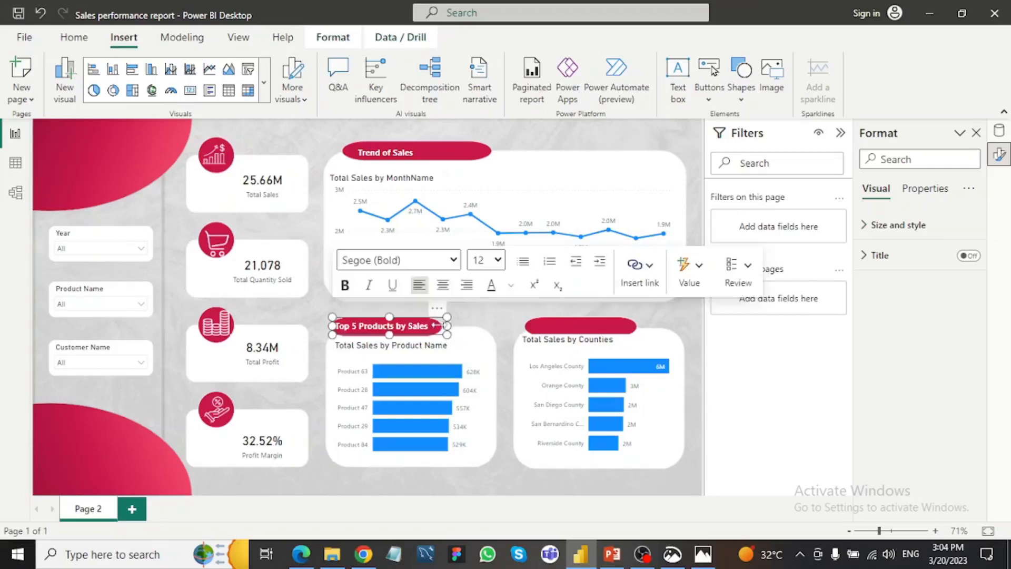
# - Paste another copy of the text box onto the banner above the counties chart and reword it "Top 5 Counties by Sales"
pyautogui.click(483, 326)
pyautogui.hotkey('ctrl', 'v')
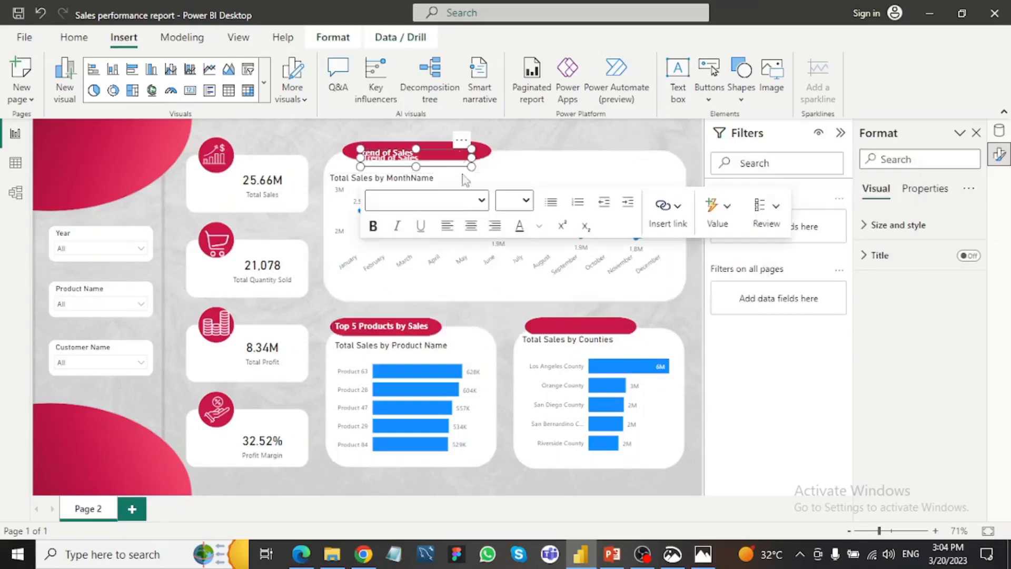
pyautogui.moveTo(463, 145); pyautogui.dragTo(626, 311)
pyautogui.click(601, 326)
pyautogui.press('BackSpace')
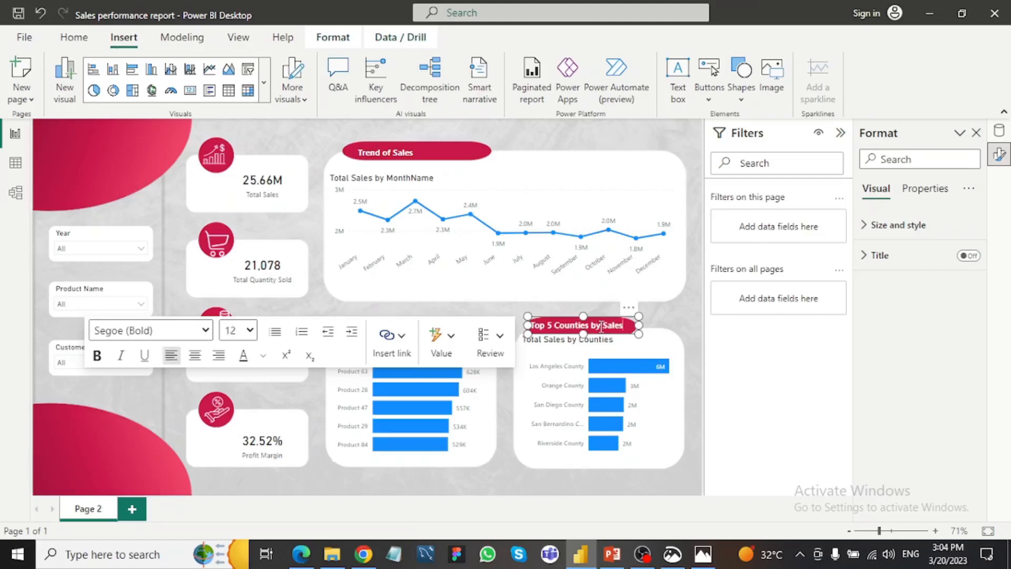
pyautogui.click(671, 319)
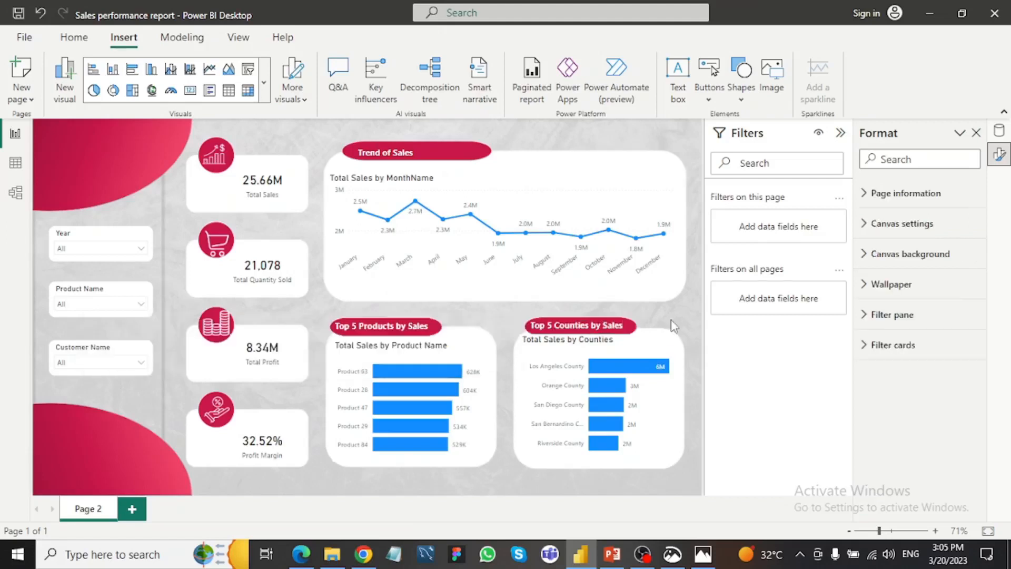
# - Turn off the line chart's built-in title and raise the chart's upper edge slightly
pyautogui.click(527, 184)
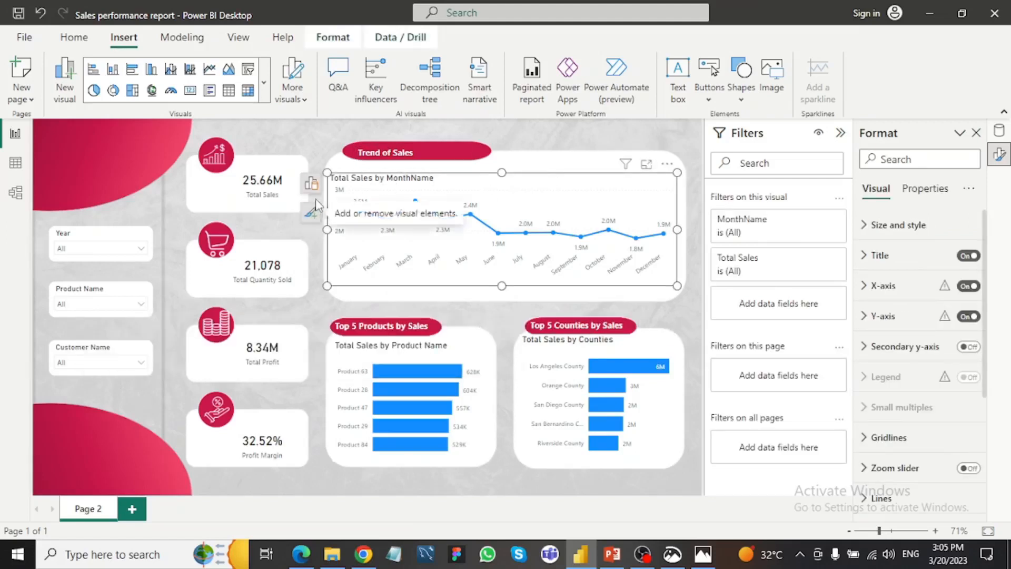
pyautogui.click(311, 216)
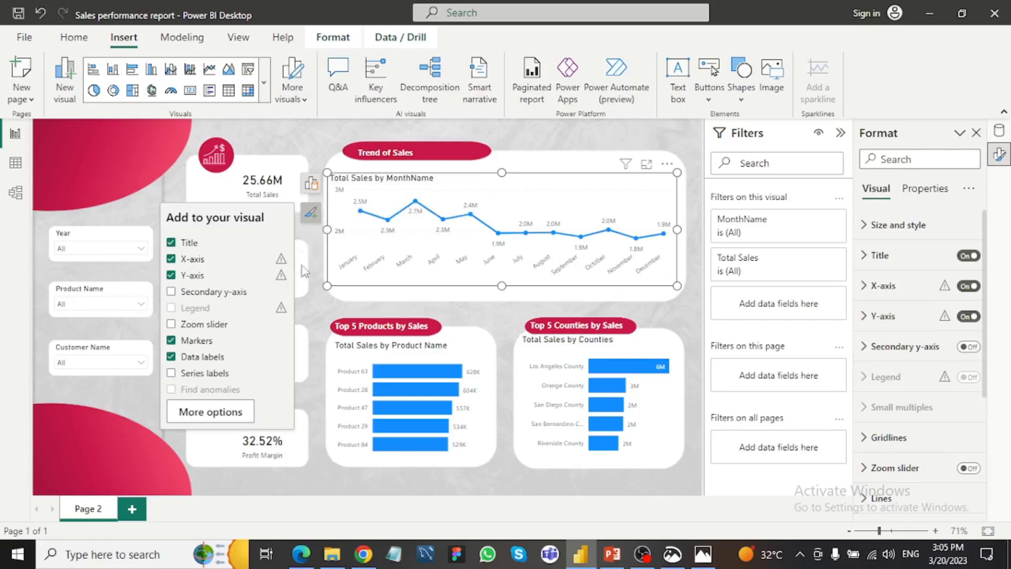
pyautogui.click(172, 242)
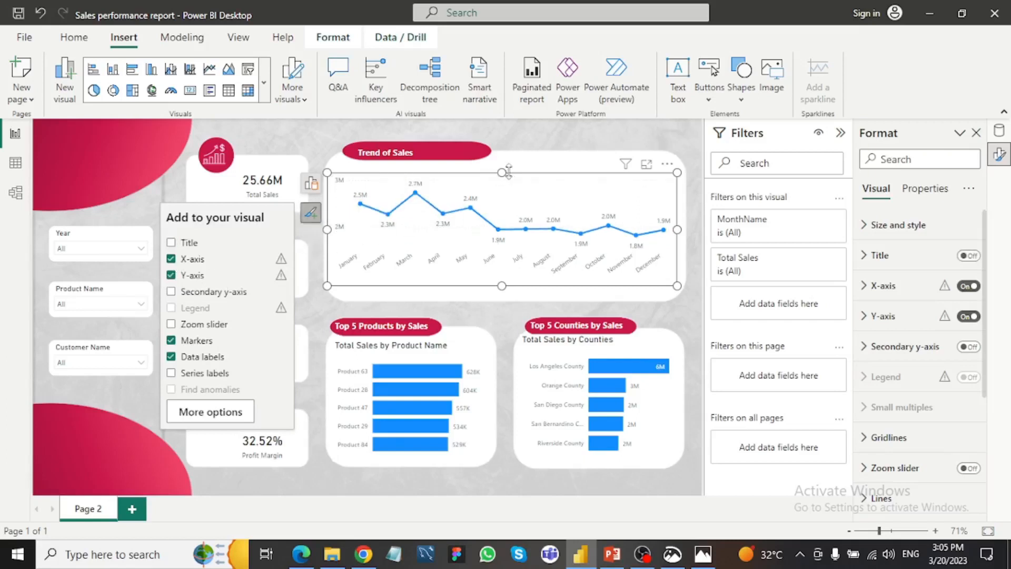
pyautogui.moveTo(504, 174); pyautogui.dragTo(505, 169)
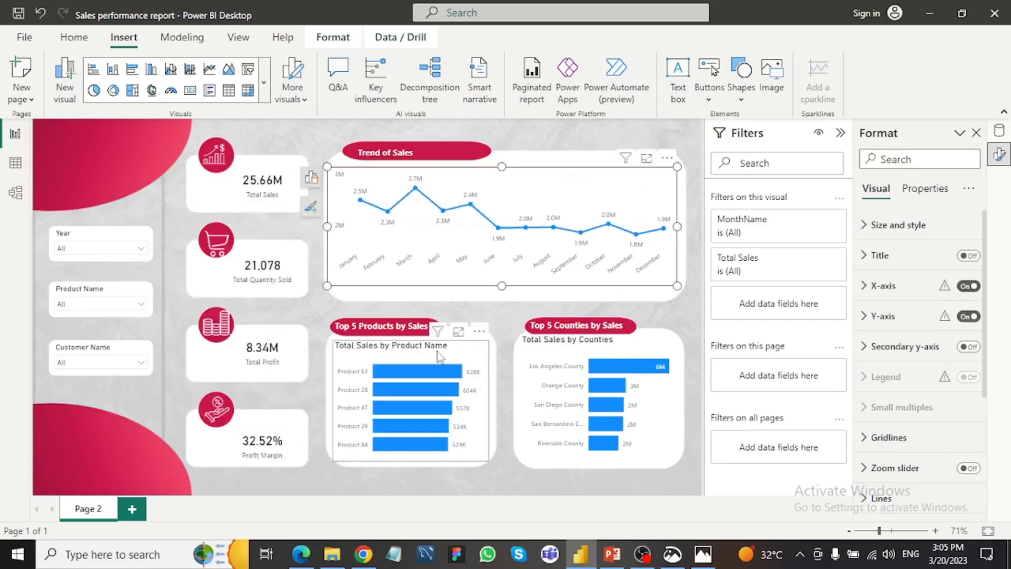
# - Turn off the built-in titles of the product and counties bar charts
pyautogui.click(413, 354)
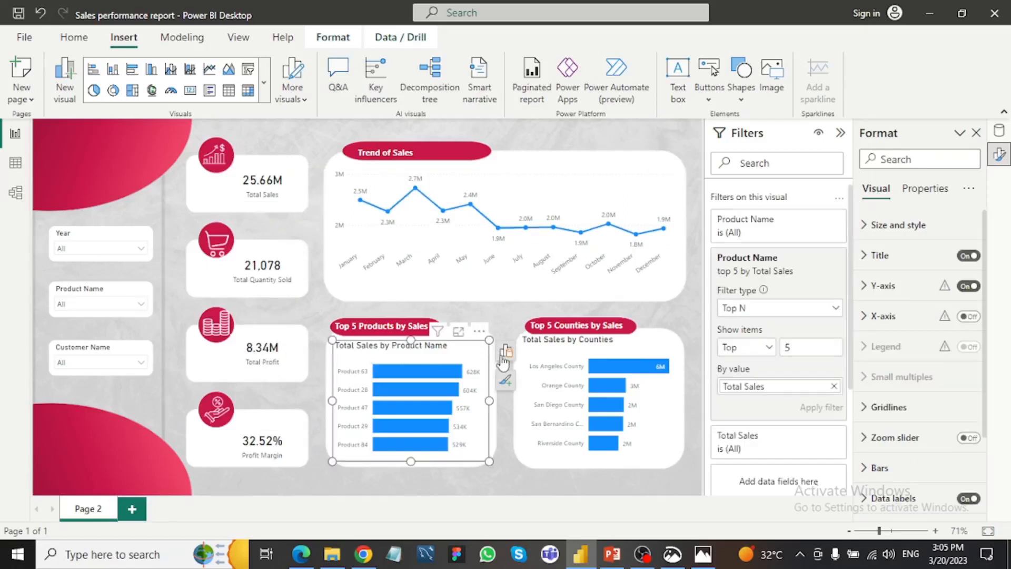
pyautogui.click(505, 379)
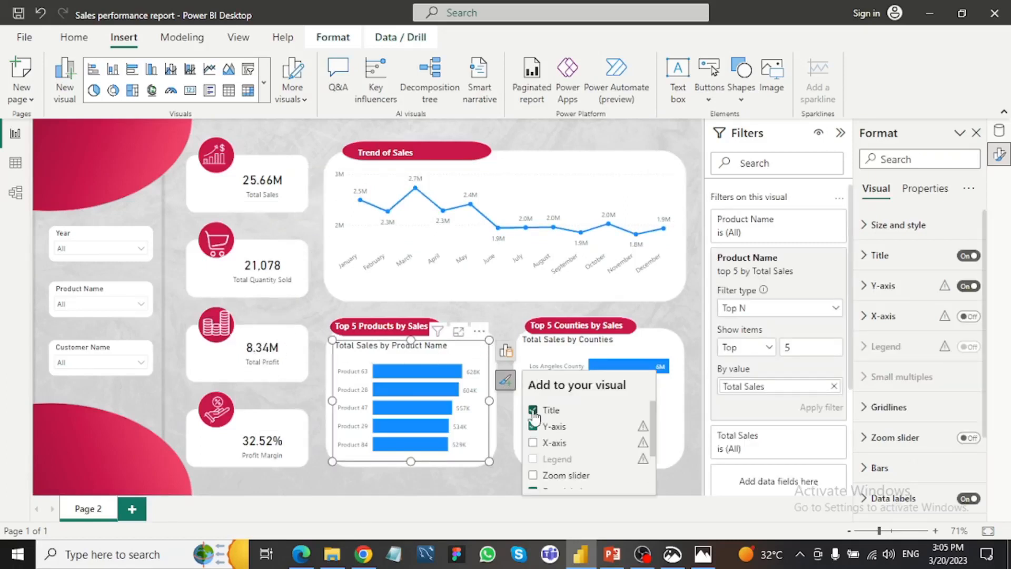
pyautogui.click(533, 410)
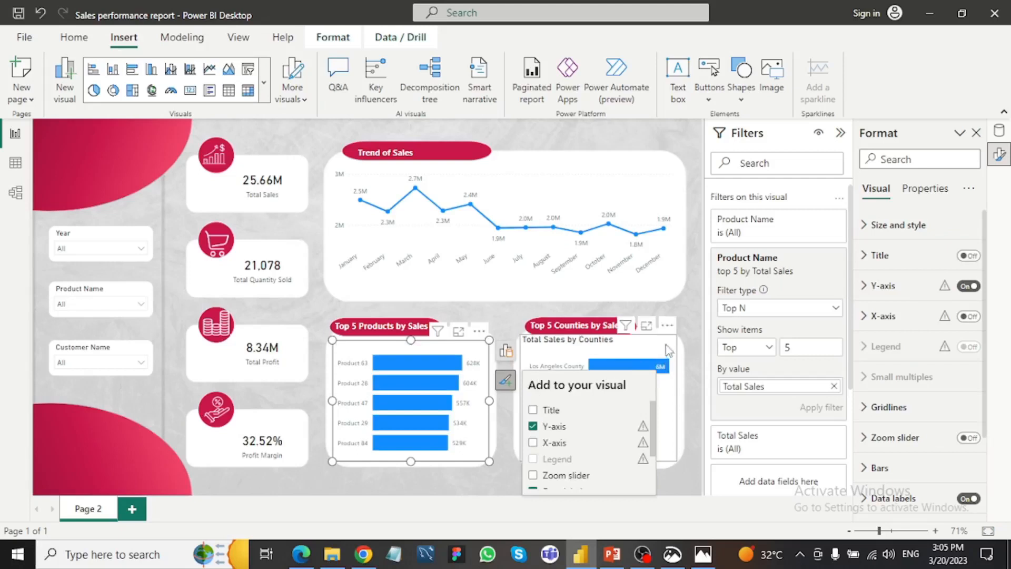
pyautogui.click(580, 367)
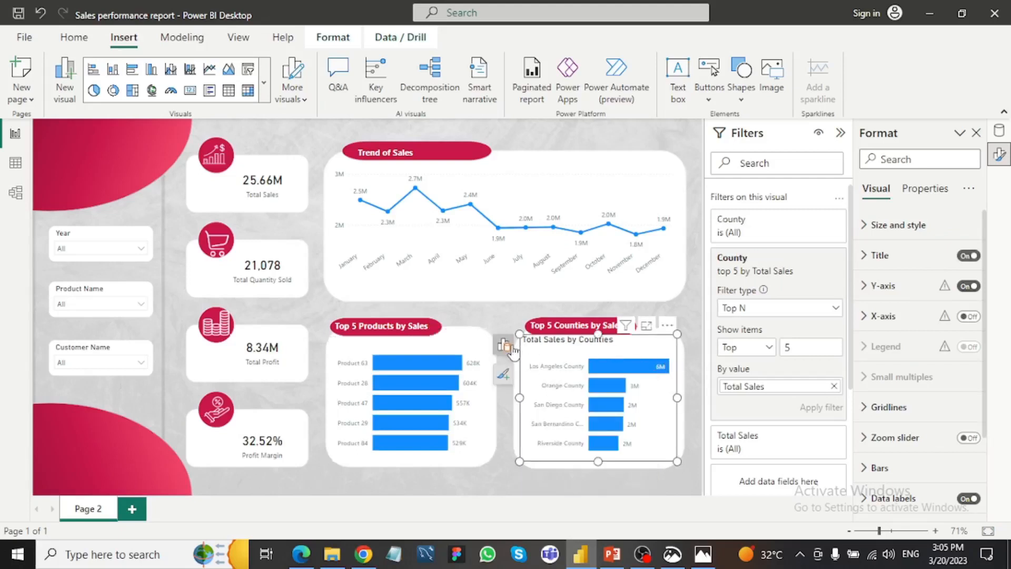
pyautogui.click(504, 374)
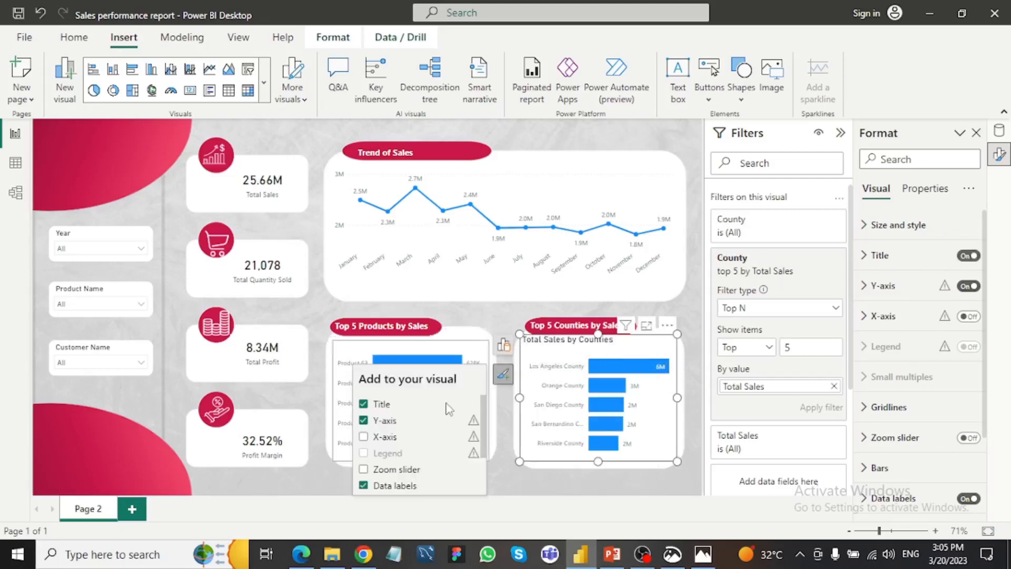
pyautogui.click(364, 404)
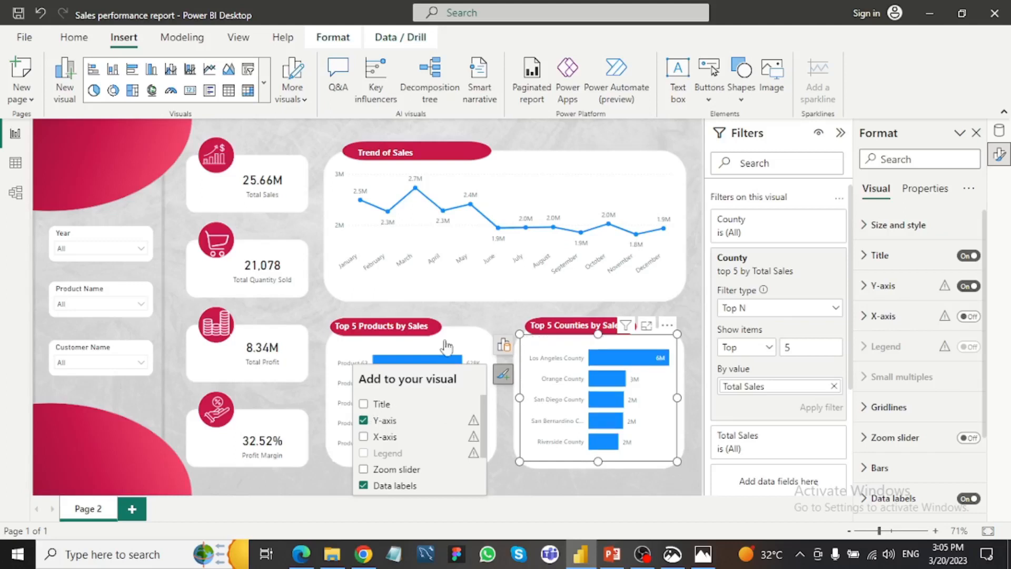
# - Set the Total Sales line colour in the line chart to hex #C9184A
pyautogui.click(564, 285)
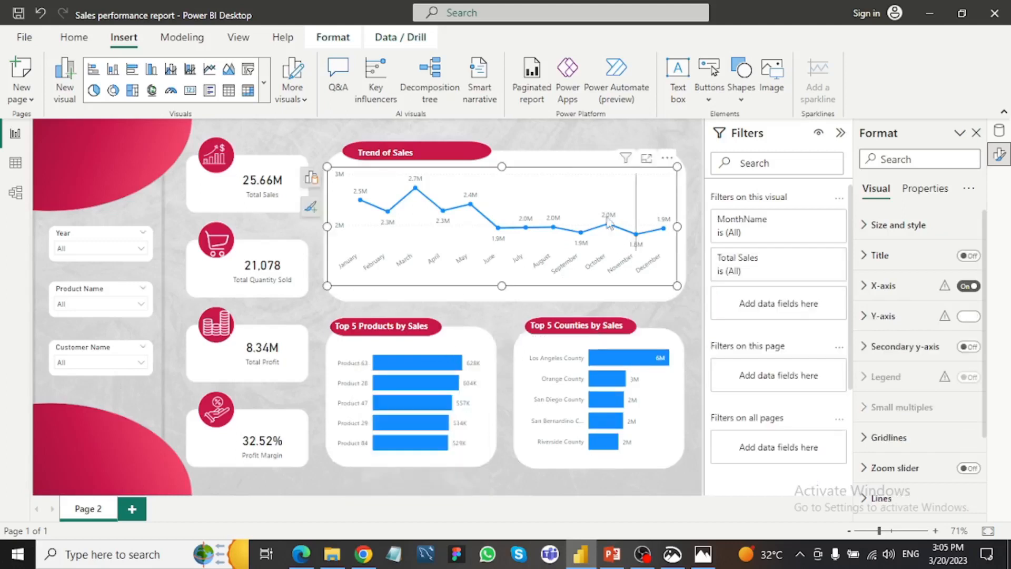
pyautogui.click(877, 498)
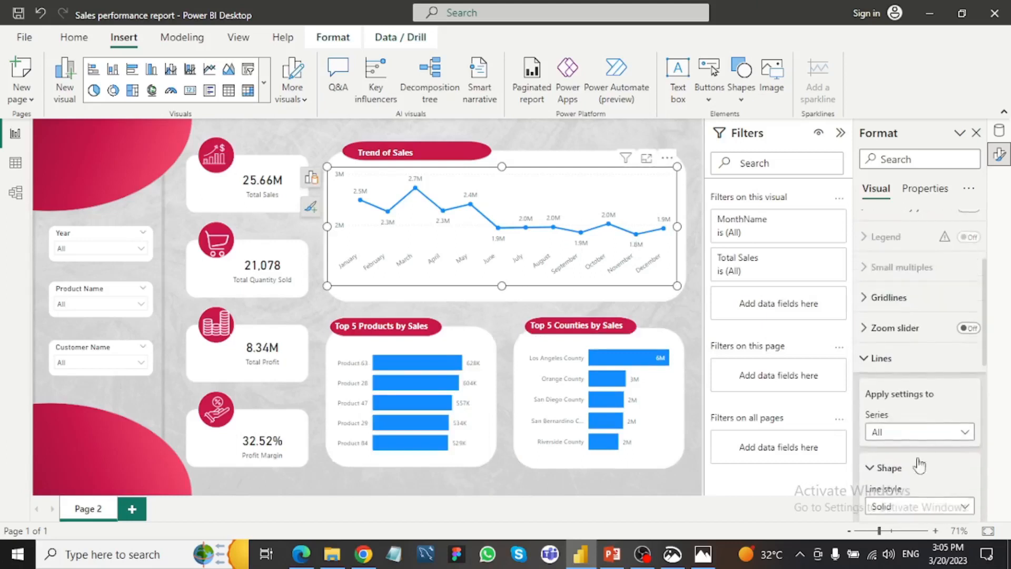
pyautogui.scroll(-5, 912, 447)
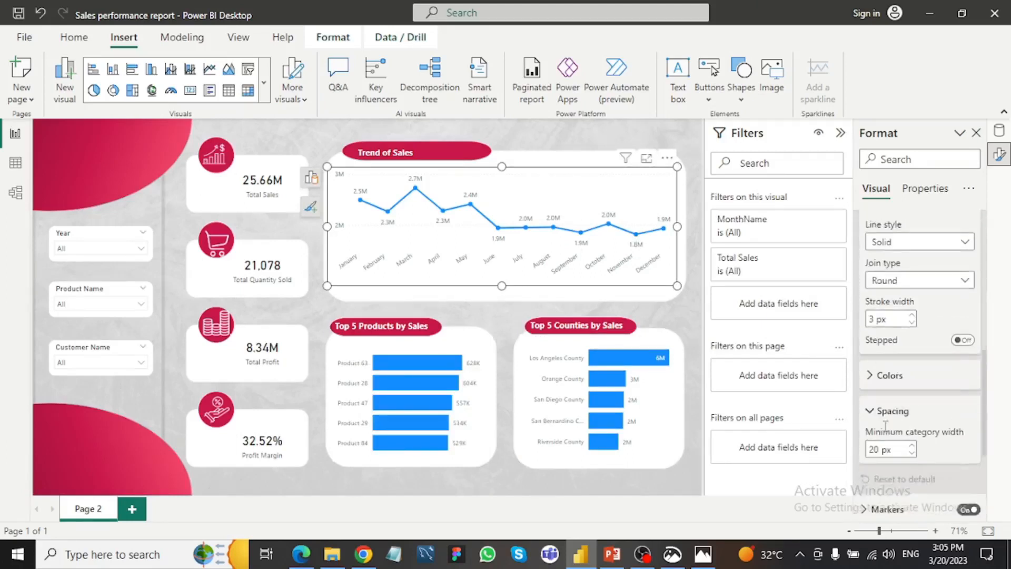
pyautogui.click(875, 368)
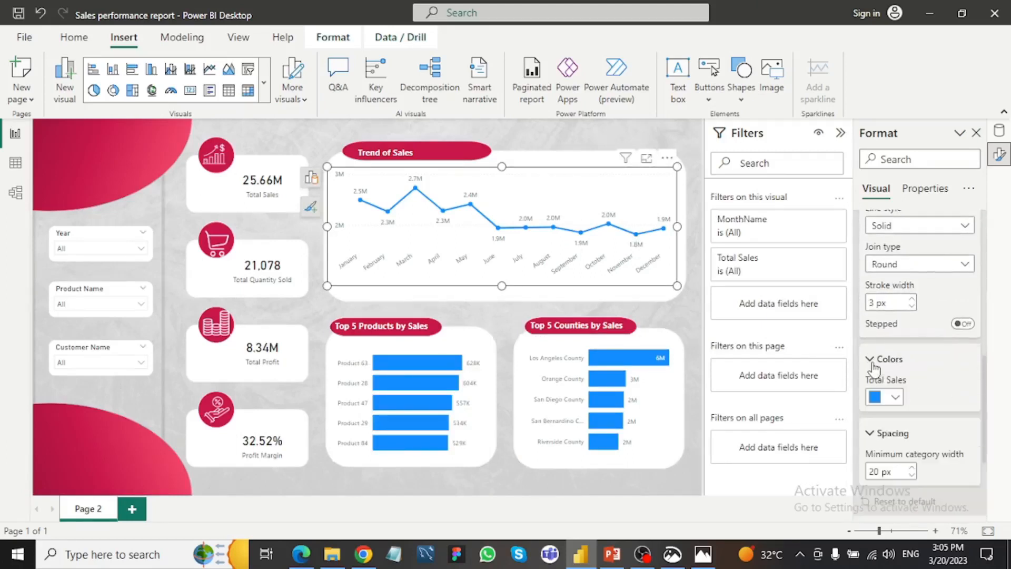
pyautogui.click(895, 398)
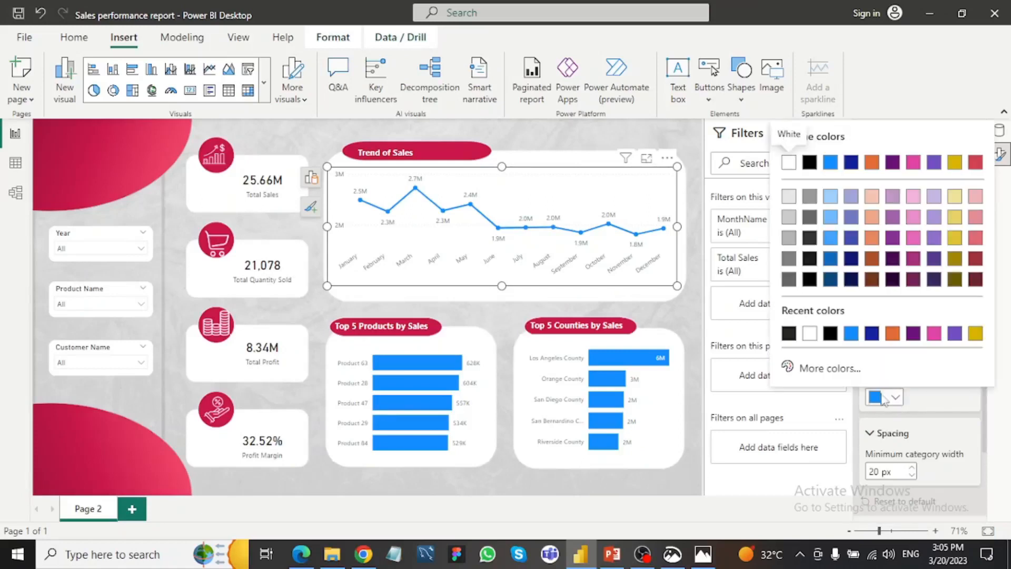
pyautogui.click(836, 375)
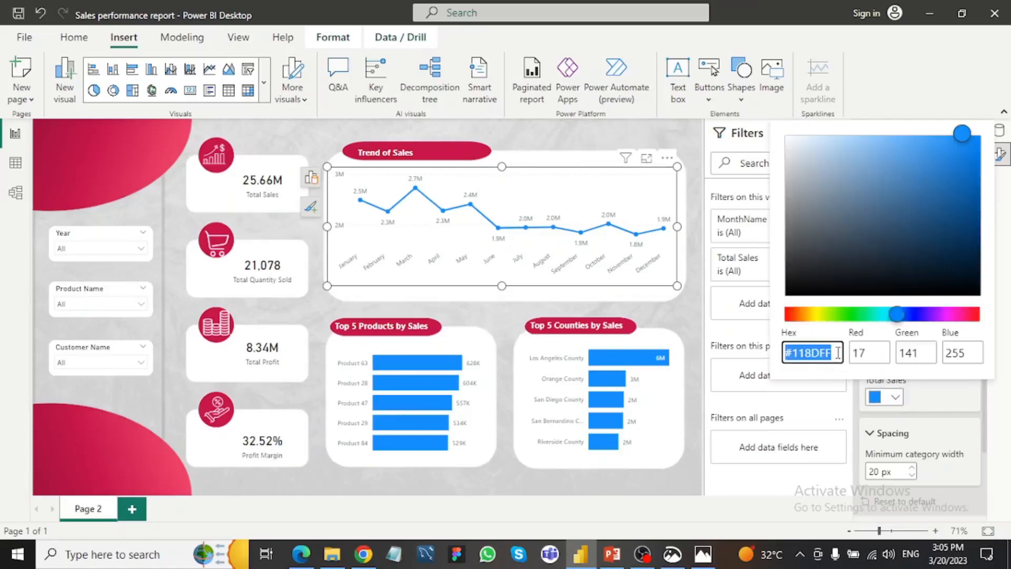
pyautogui.click(838, 352)
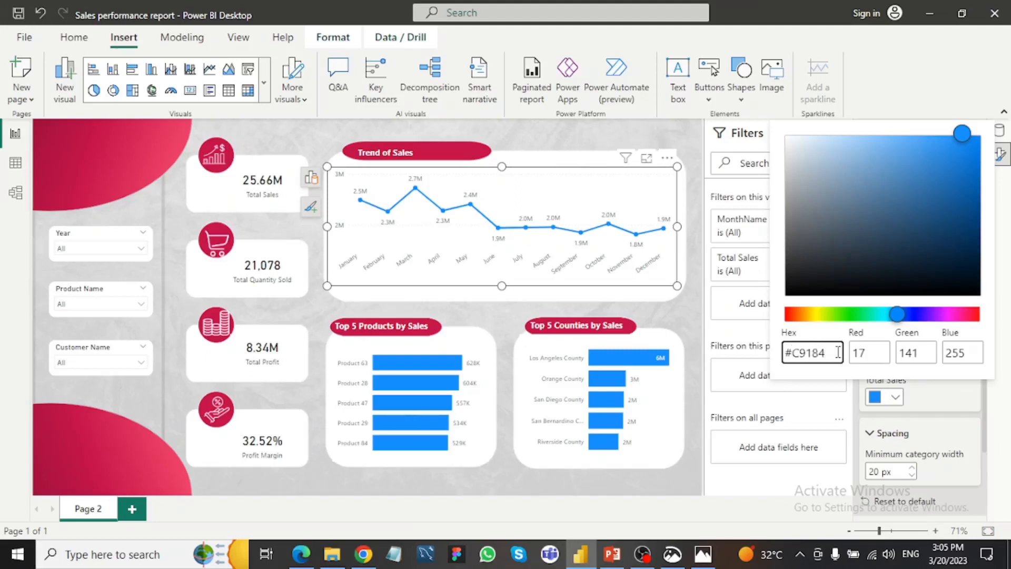
pyautogui.write('#C9184A')
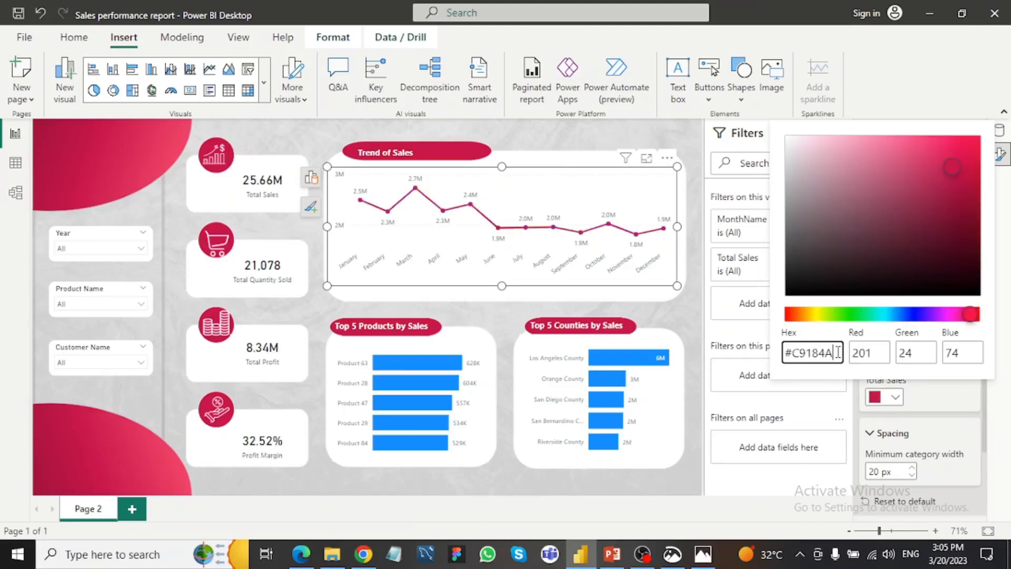
pyautogui.click(678, 479)
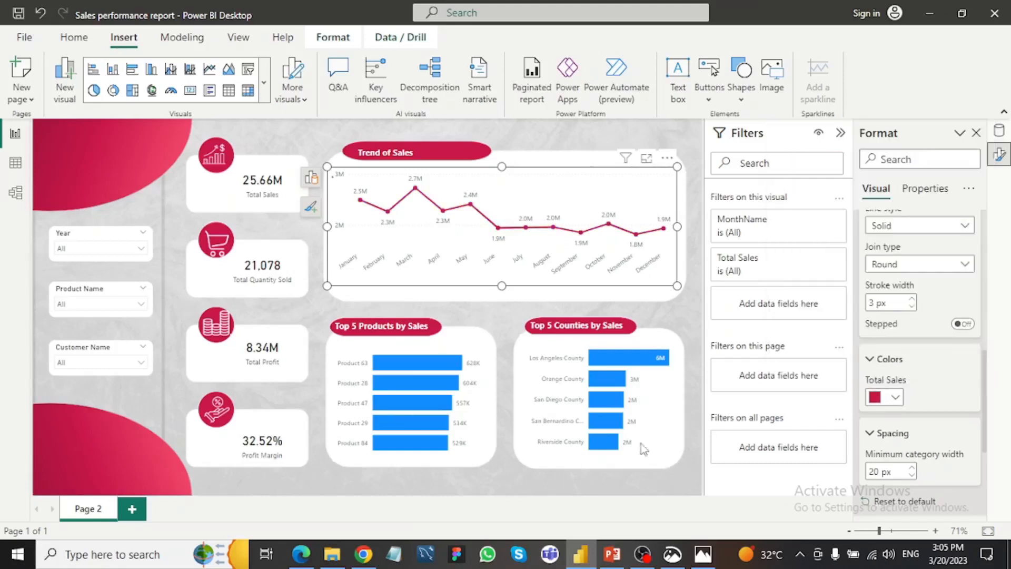
# - Apply the recent crimson colour #C9184A to the bars of the product chart
pyautogui.click(475, 408)
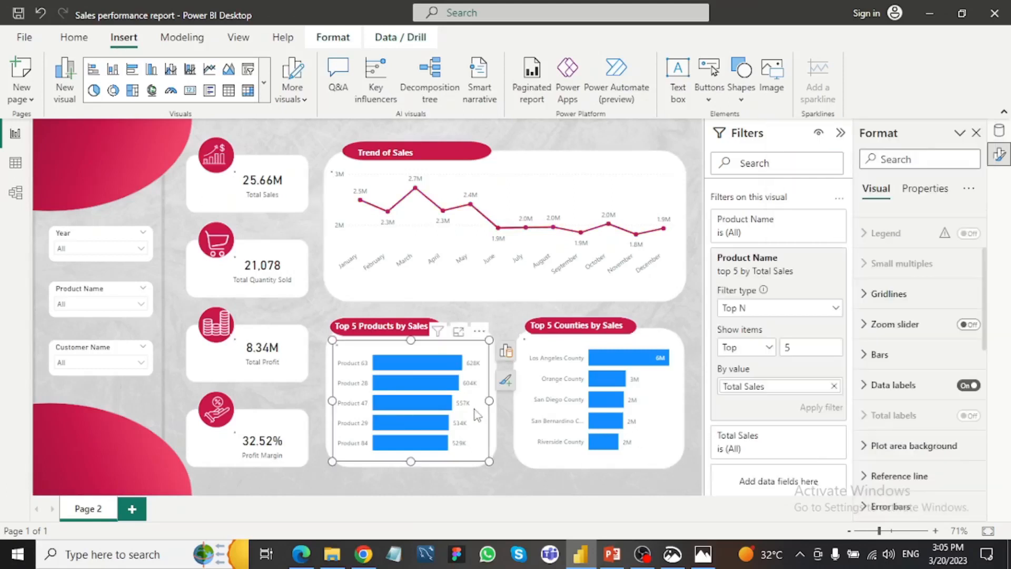
pyautogui.click(878, 356)
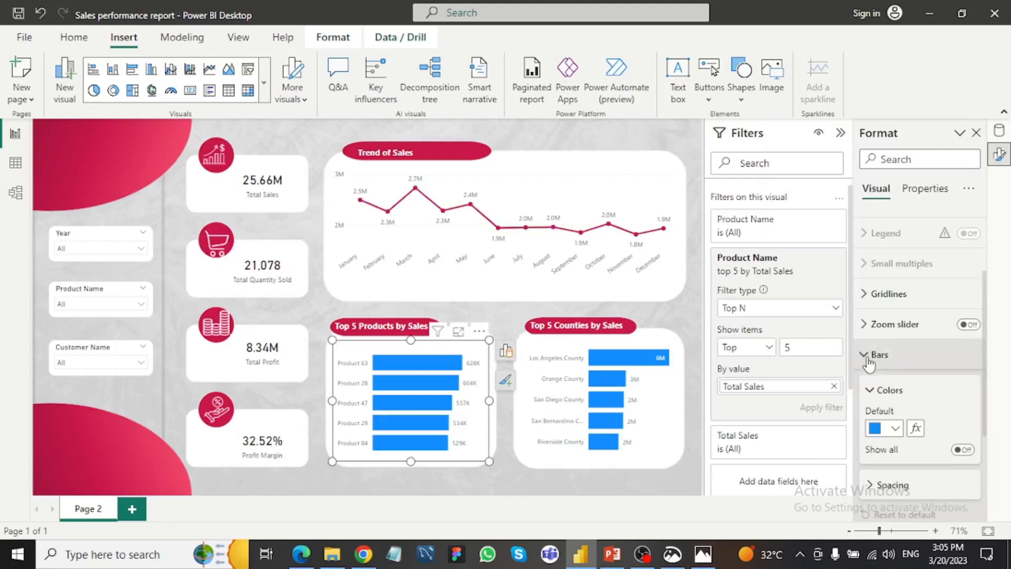
pyautogui.click(895, 431)
pyautogui.click(786, 368)
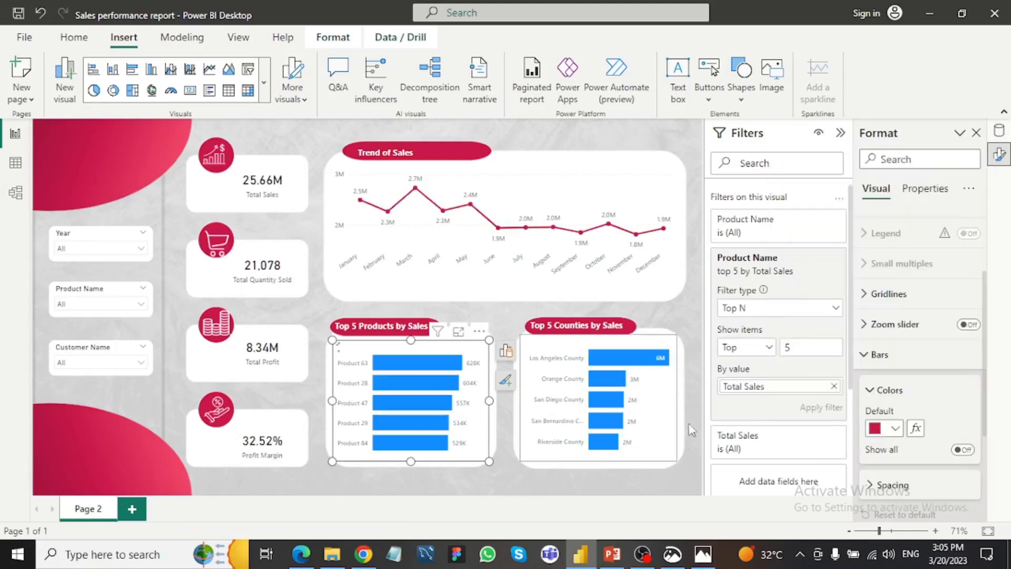
# - Try to apply the same recent crimson colour to the bars of the counties chart
pyautogui.click(674, 427)
pyautogui.click(895, 428)
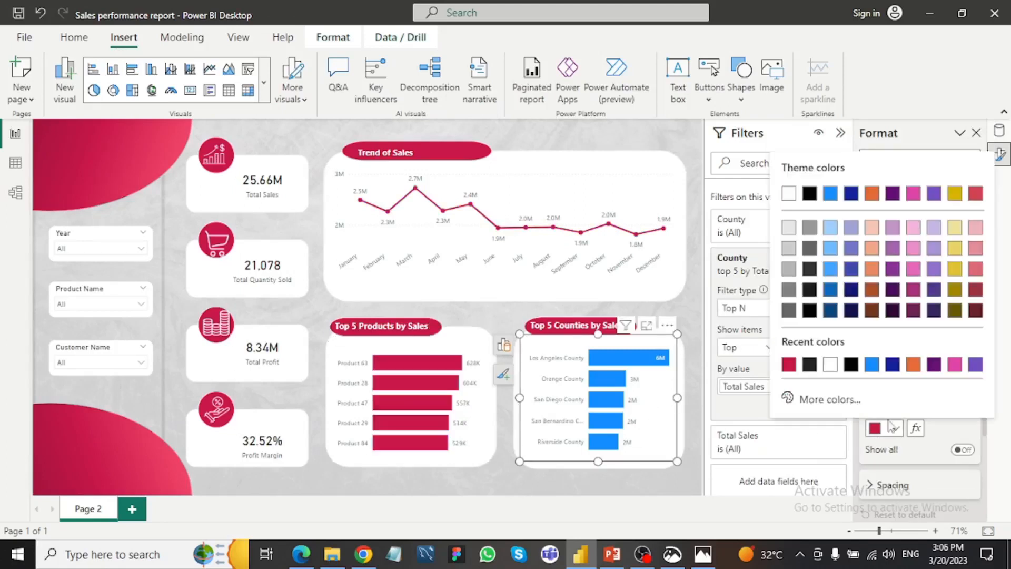
pyautogui.click(787, 365)
pyautogui.click(696, 457)
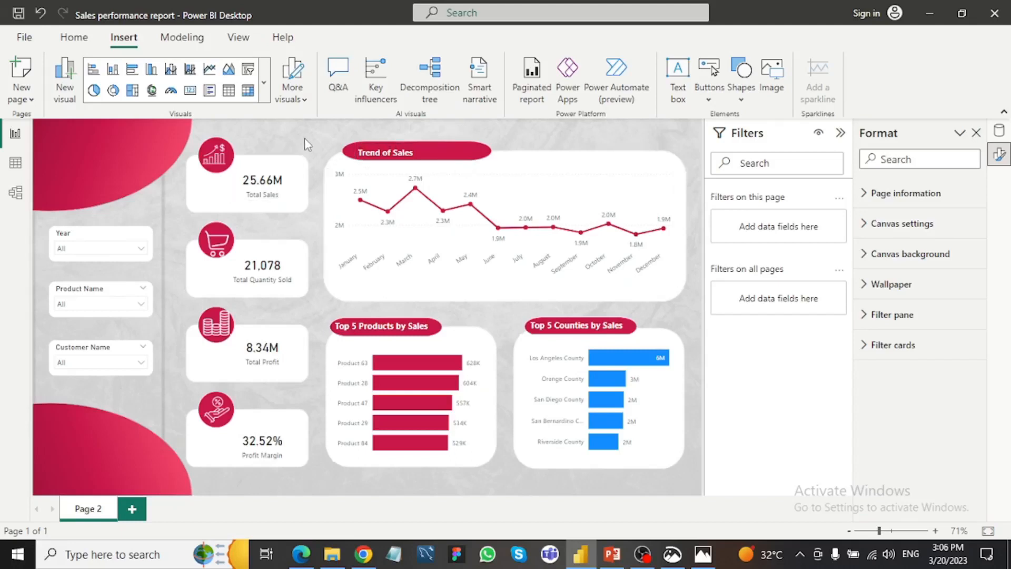
# - Paste a copy of the text box onto the red shape above the slicers and replace its text with "Sales Performance Report"
pyautogui.hotkey('ctrl', 'v')
pyautogui.moveTo(388, 142); pyautogui.dragTo(79, 133)
pyautogui.click(133, 134)
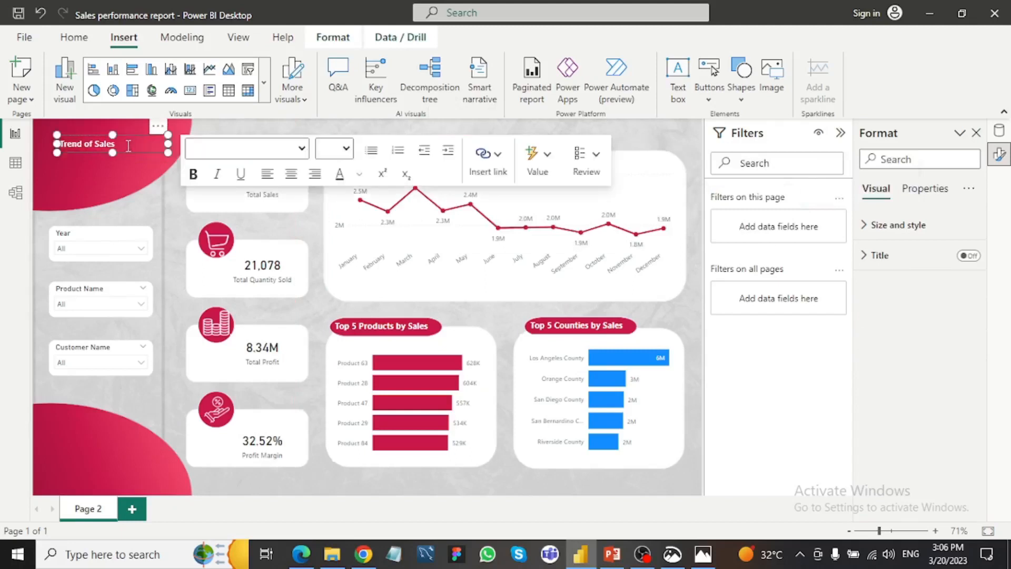
pyautogui.click(128, 145)
pyautogui.moveTo(127, 145); pyautogui.dragTo(49, 141)
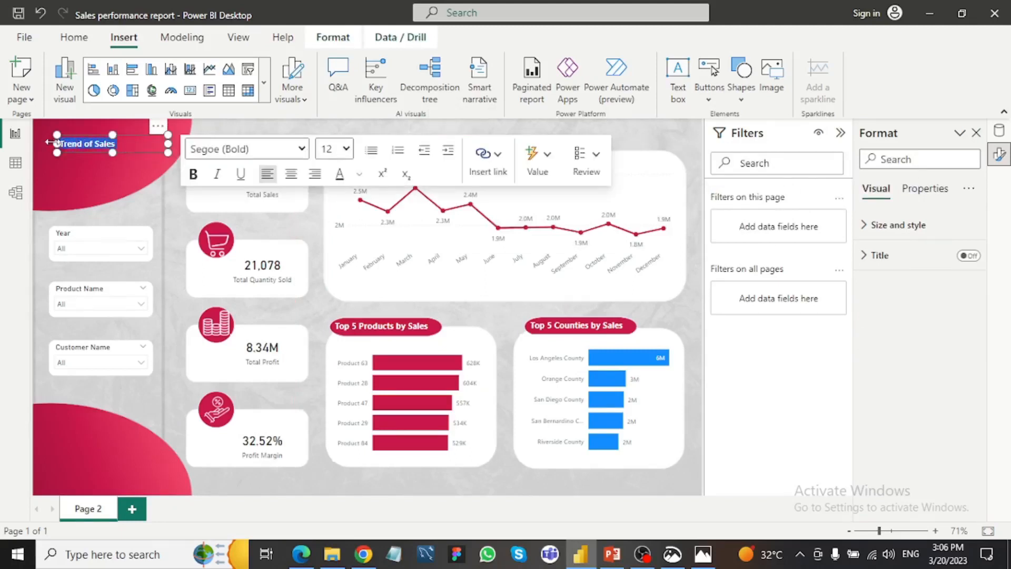
pyautogui.press('BackSpace')
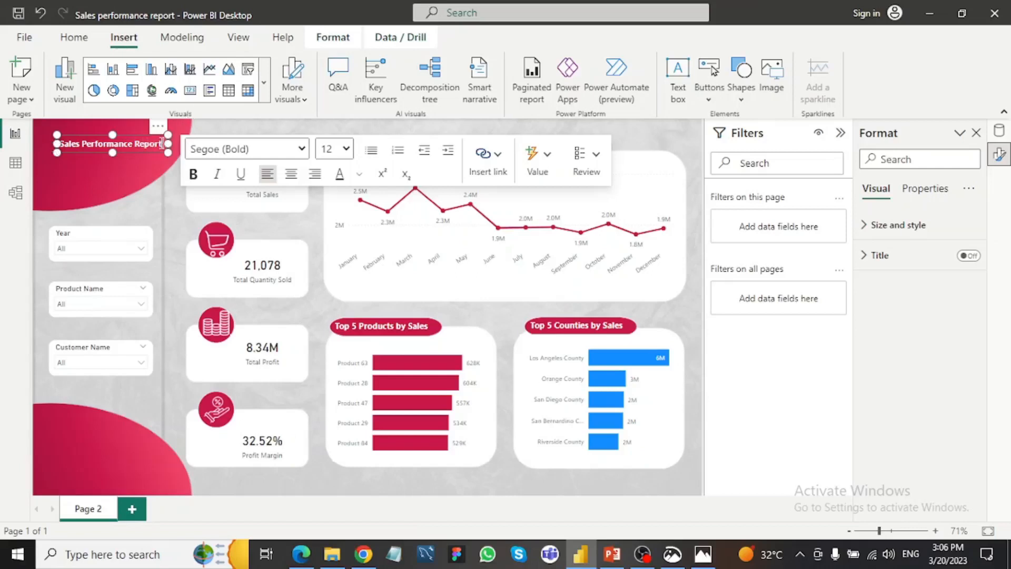
# - Set the report title to 18 pt, centre it, enlarge its box to fit three lines and reposition it on the upper red shape
pyautogui.moveTo(162, 143); pyautogui.dragTo(70, 139)
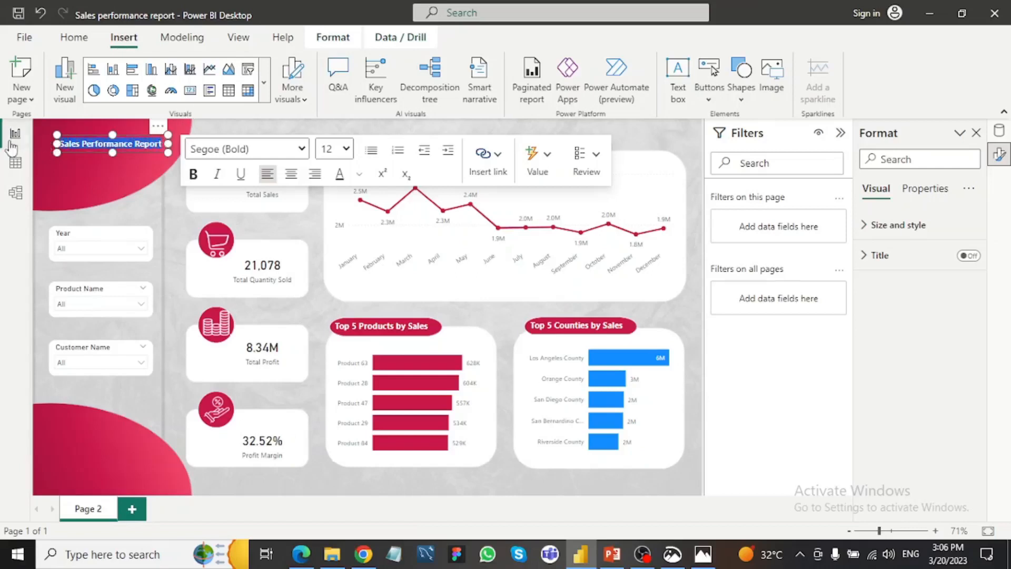
pyautogui.click(345, 153)
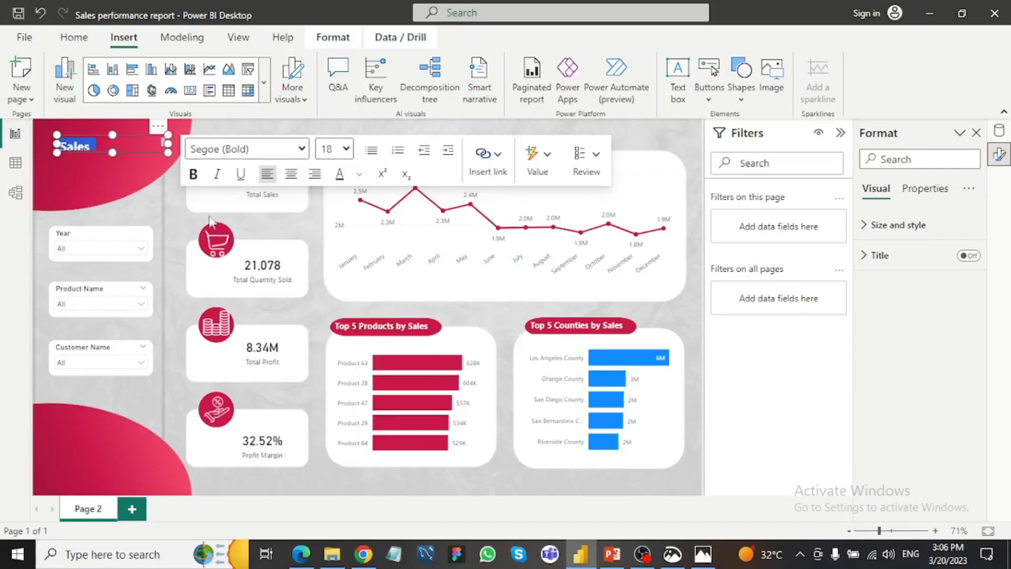
pyautogui.moveTo(113, 153); pyautogui.dragTo(112, 195)
pyautogui.click(291, 173)
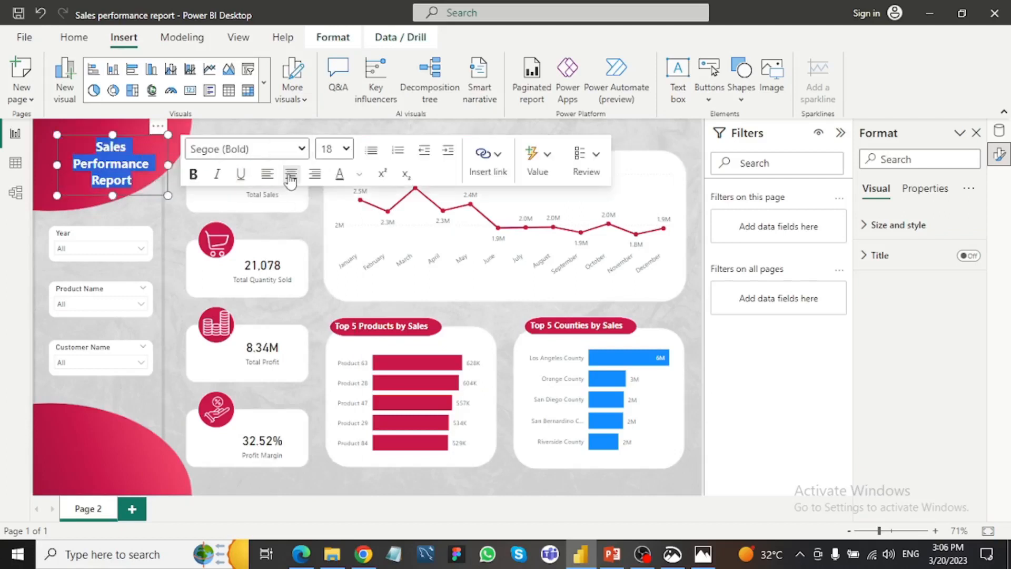
pyautogui.moveTo(158, 136); pyautogui.dragTo(133, 132)
pyautogui.click(154, 212)
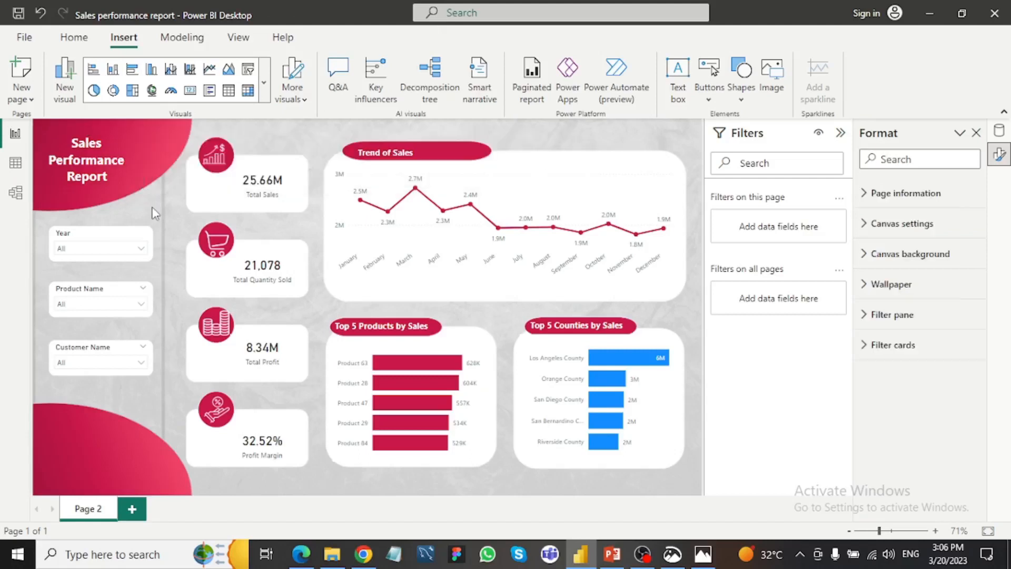
# - Apply the recent crimson colour to the bars of the Top 5 Counties by Sales chart
pyautogui.click(669, 346)
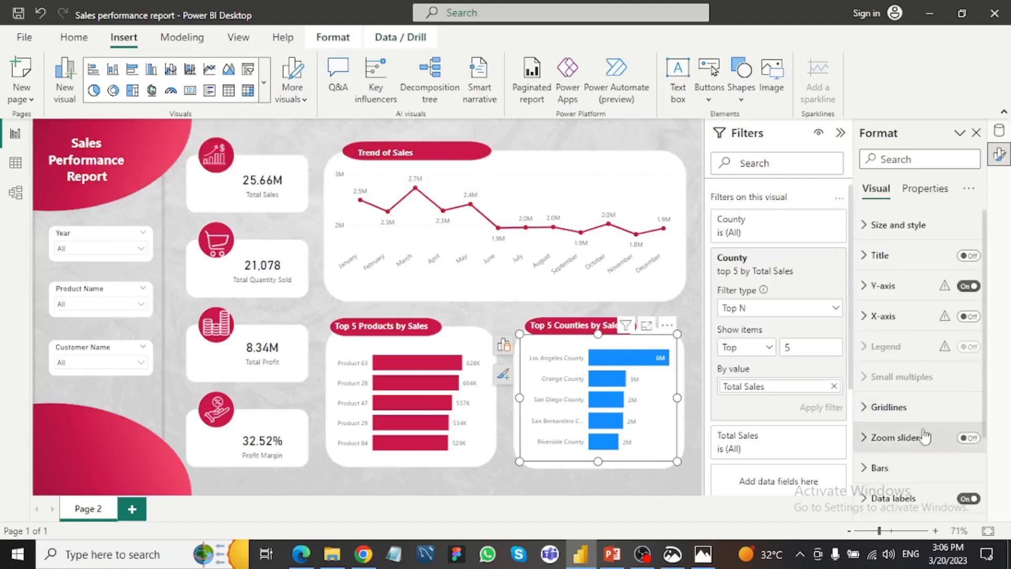
pyautogui.click(869, 469)
pyautogui.scroll(-3, 890, 453)
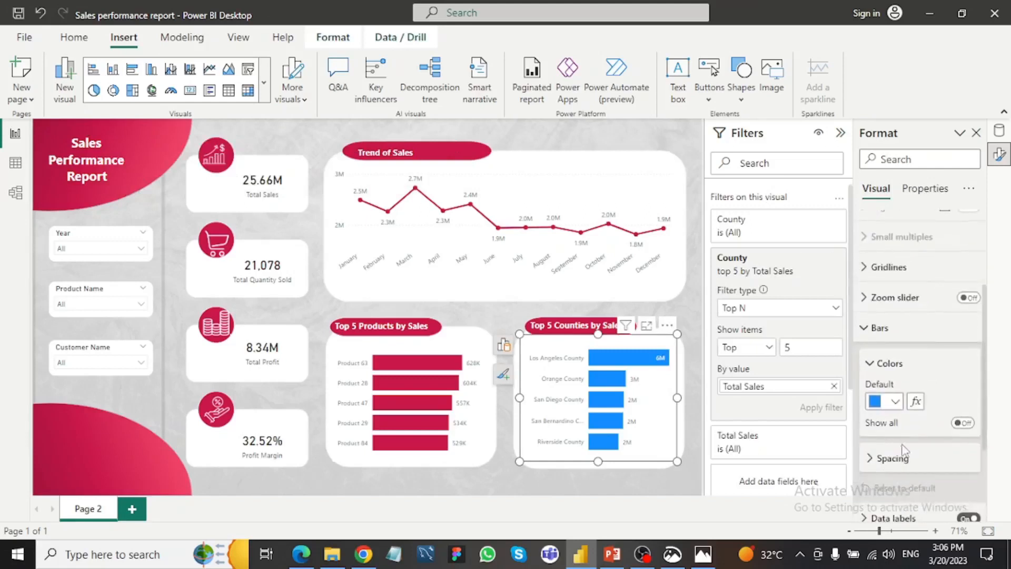
pyautogui.click(895, 403)
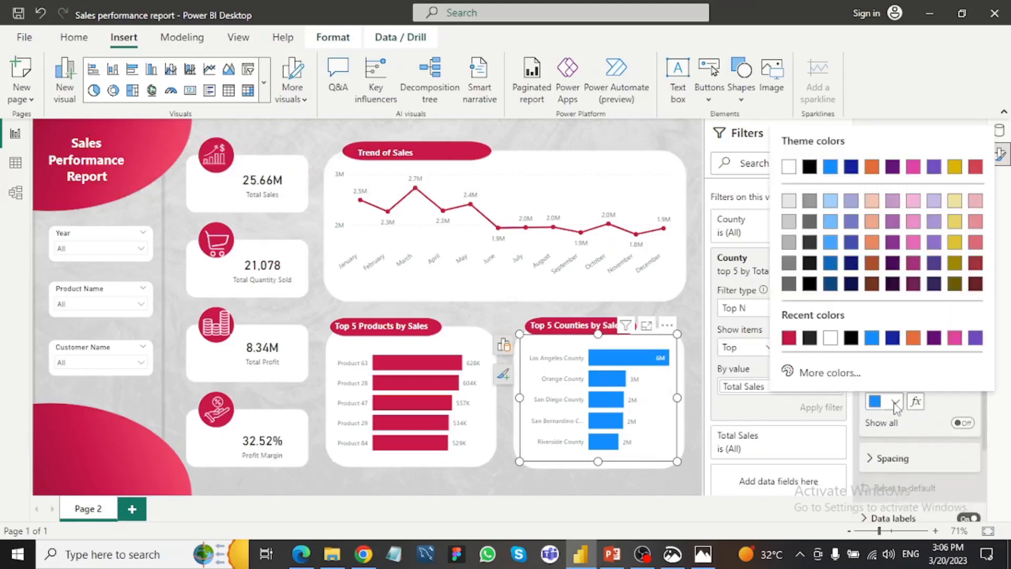
pyautogui.click(788, 338)
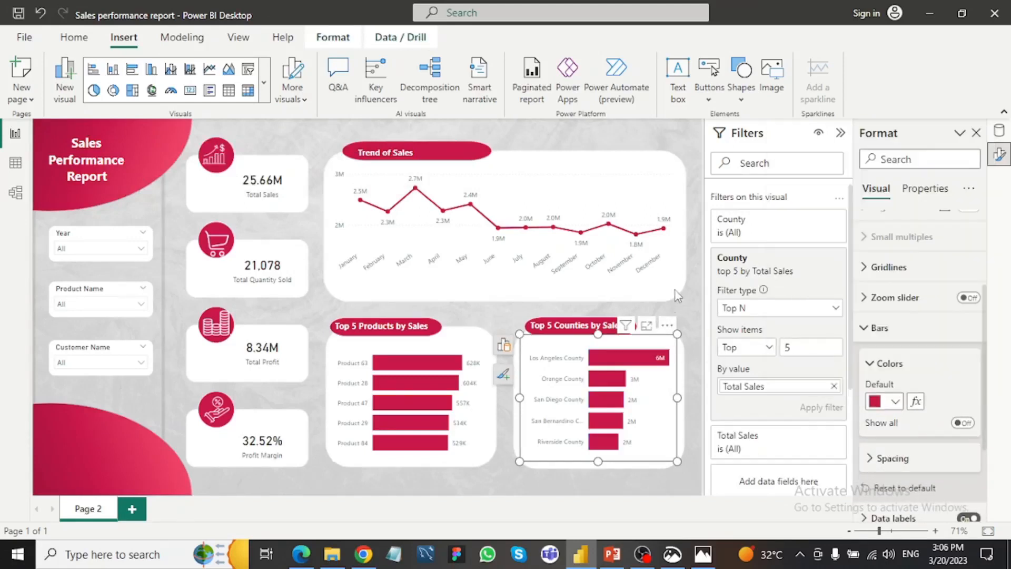
pyautogui.click(686, 307)
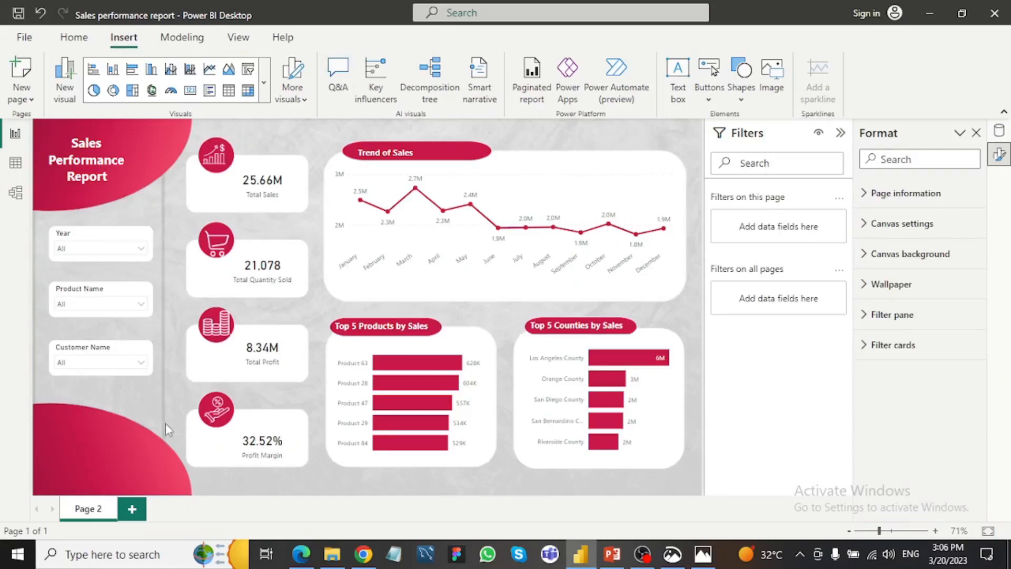
# - Test the Year slicer by filtering the report to individual years, including 2019, and clear the selection
pyautogui.click(128, 251)
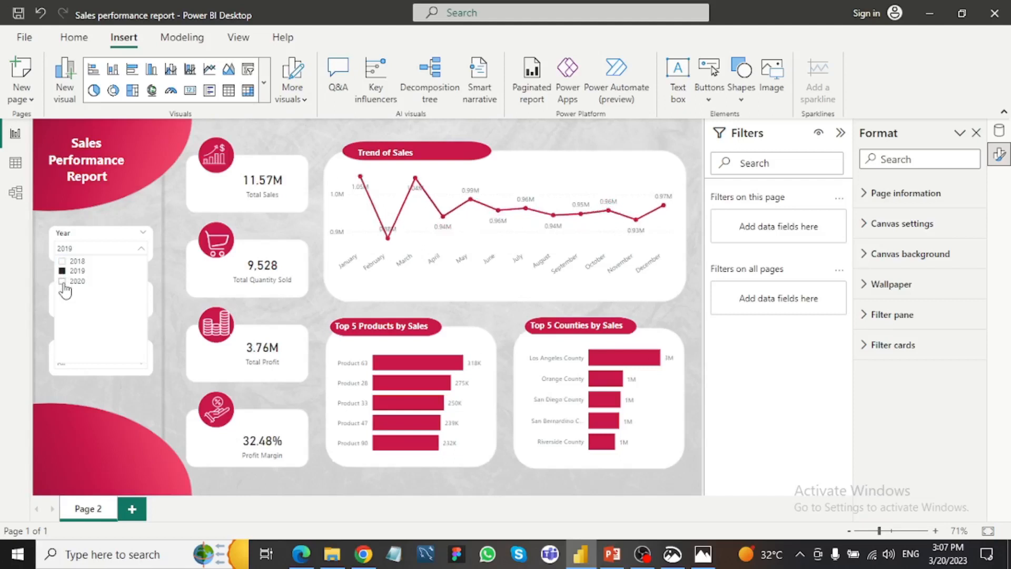
pyautogui.click(63, 282)
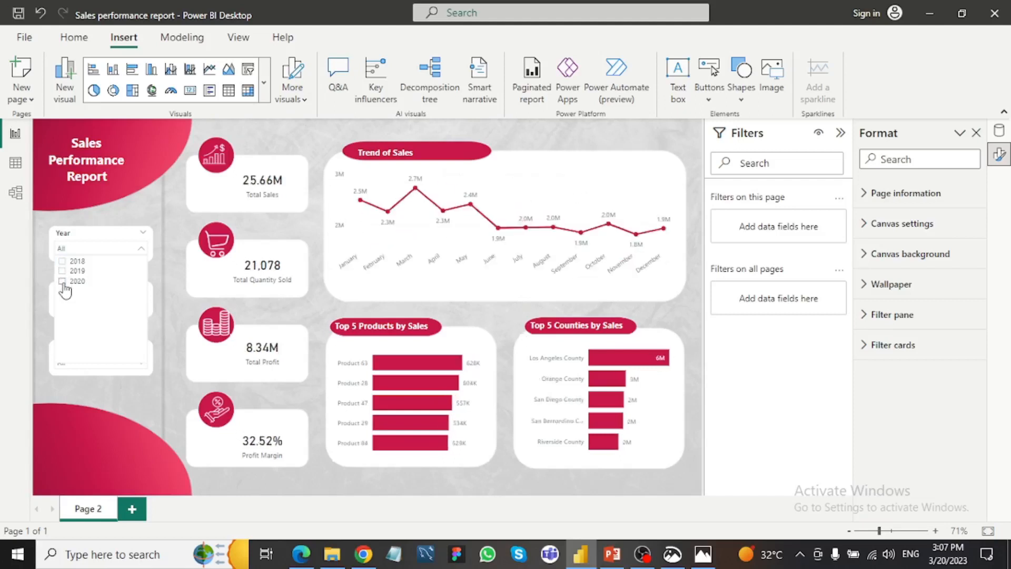
pyautogui.click(162, 285)
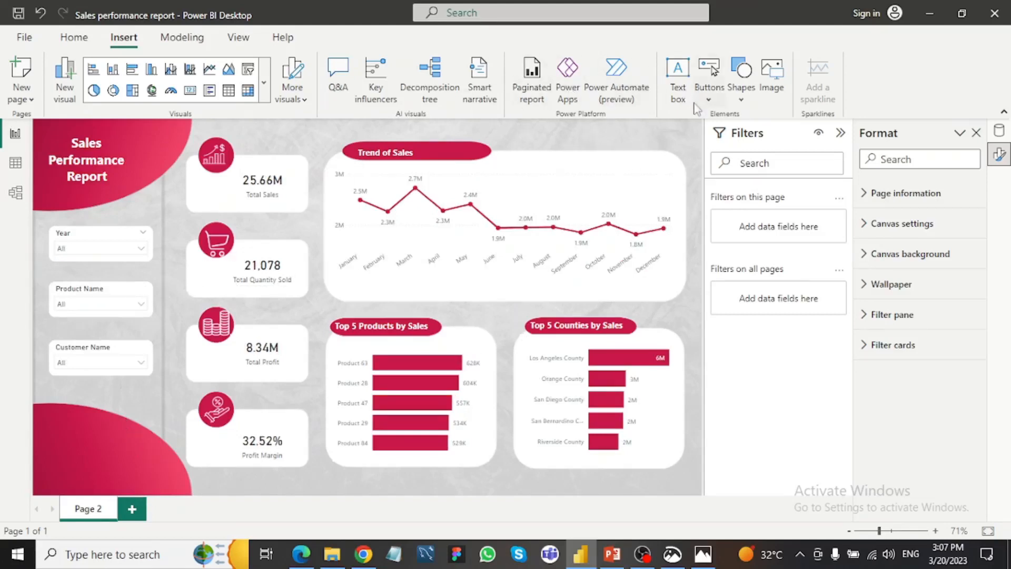
# - Insert a Clear all slicers button and place it on the lower red shape below the slicers
pyautogui.click(709, 100)
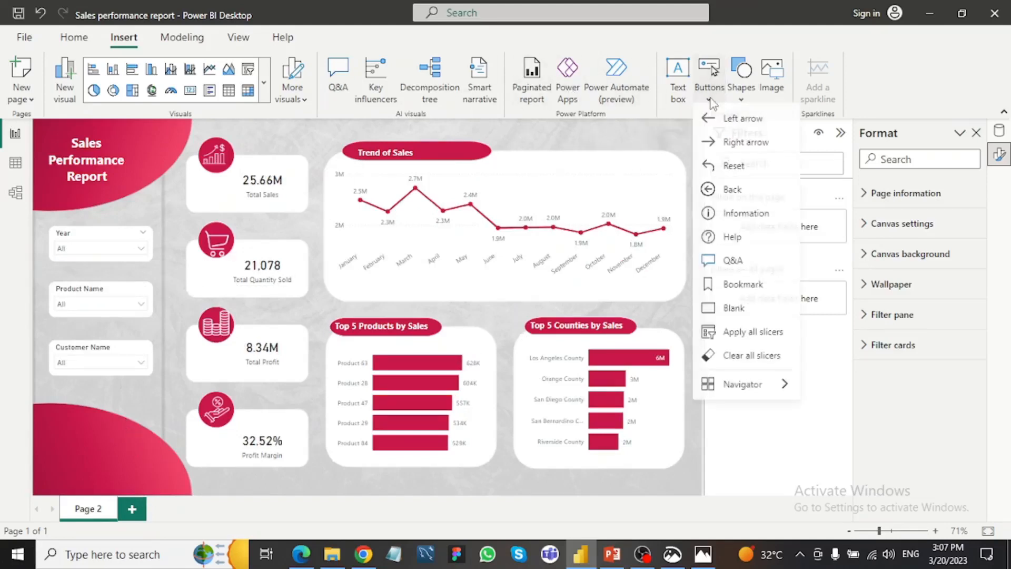
pyautogui.click(777, 363)
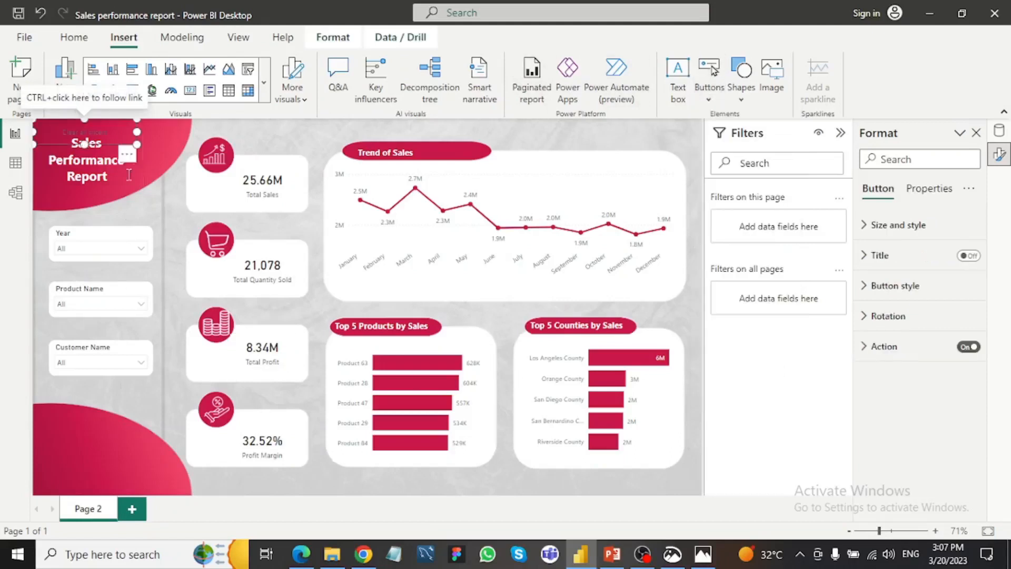
pyautogui.moveTo(125, 153); pyautogui.dragTo(134, 463)
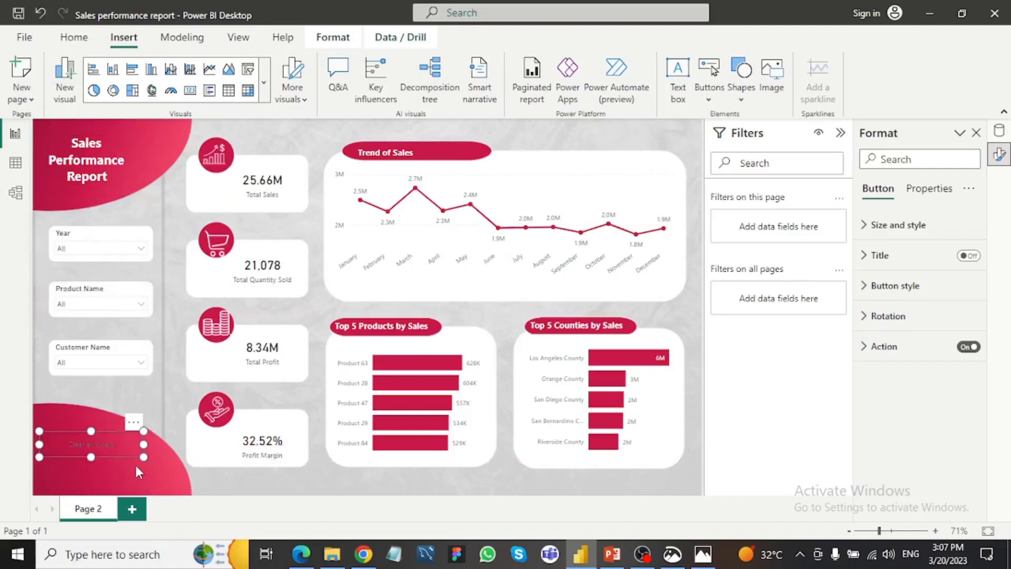
# - Give the Clear all slicers button a light grey visual border with 12 px rounded corners and enable its shadow
pyautogui.click(876, 230)
pyautogui.scroll(-3, 910, 419)
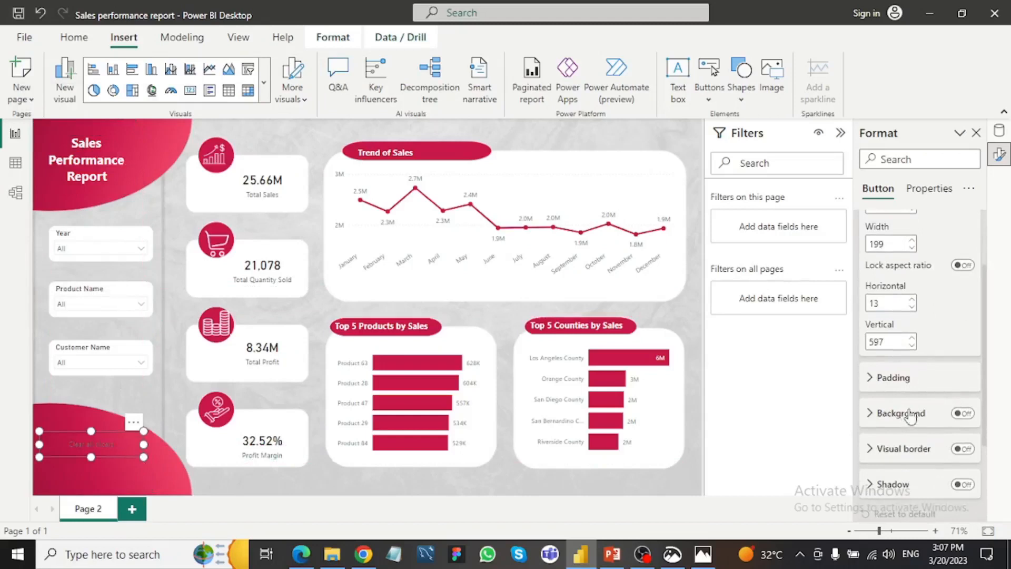
pyautogui.click(963, 448)
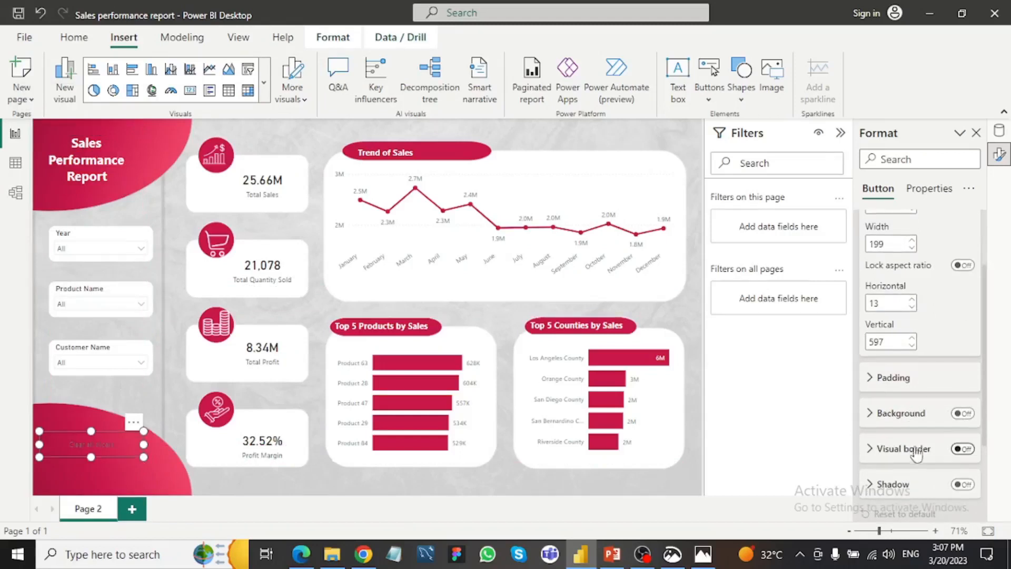
pyautogui.click(871, 457)
pyautogui.scroll(-5, 895, 369)
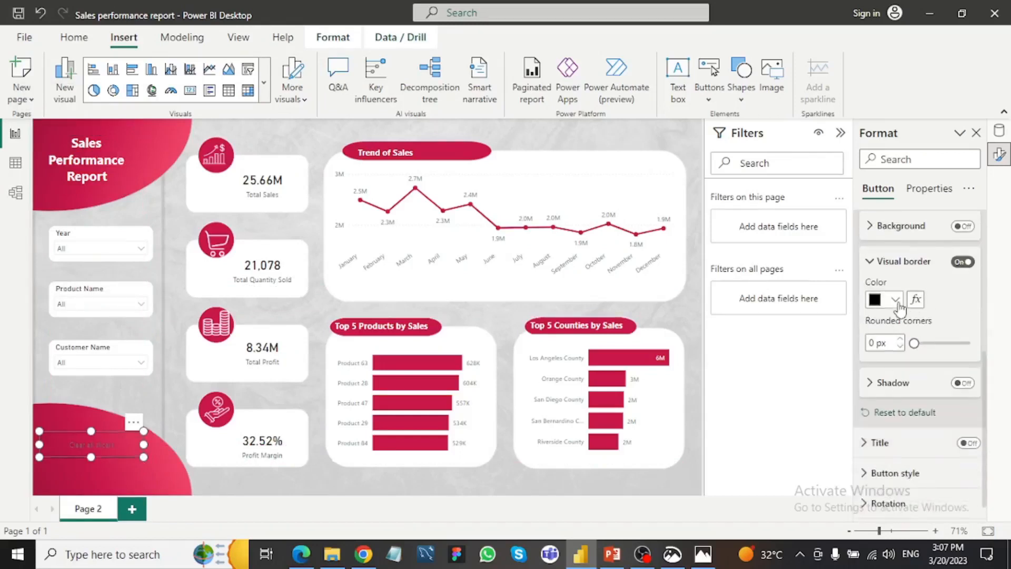
pyautogui.click(895, 299)
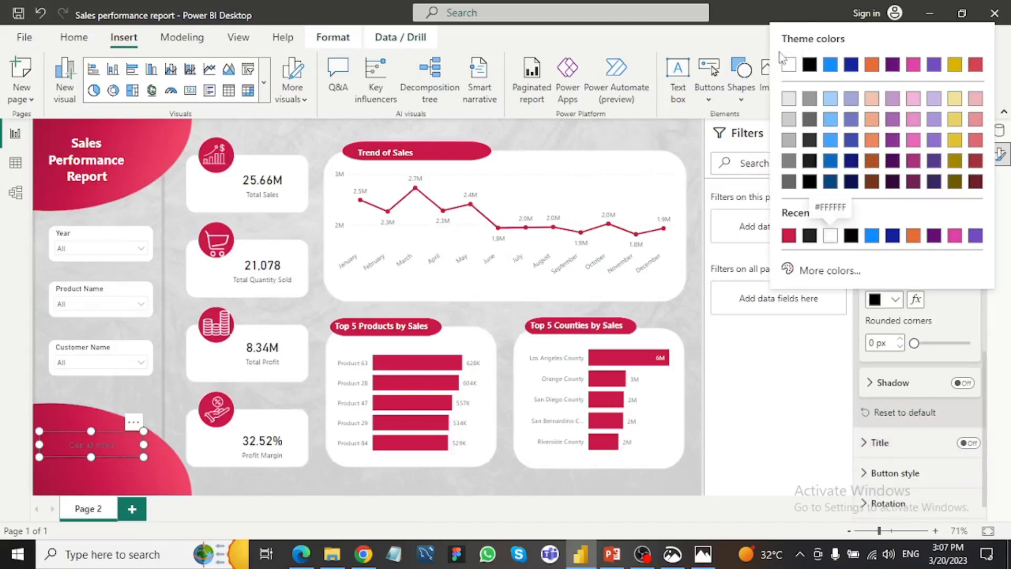
pyautogui.click(788, 100)
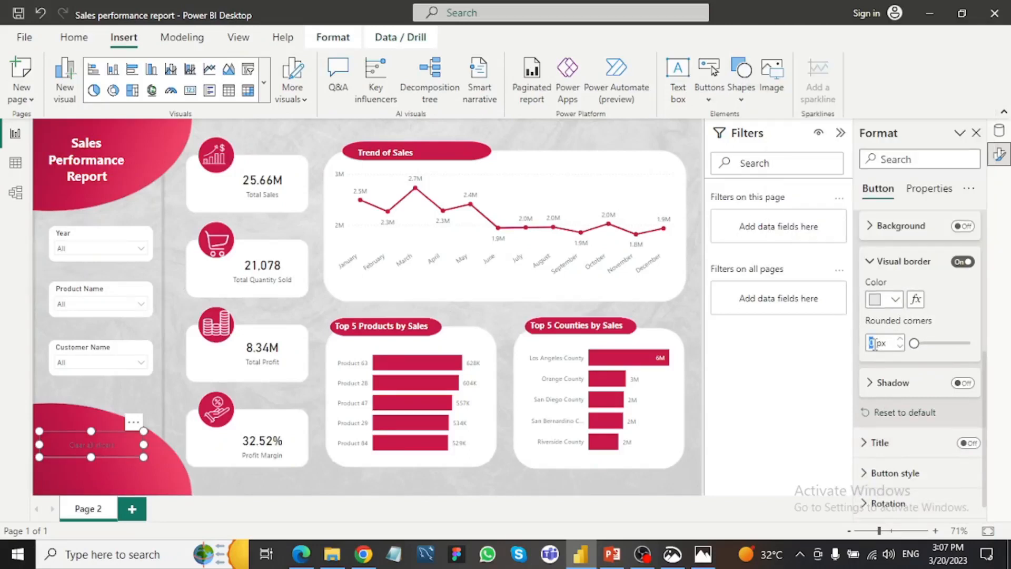
pyautogui.write('12')
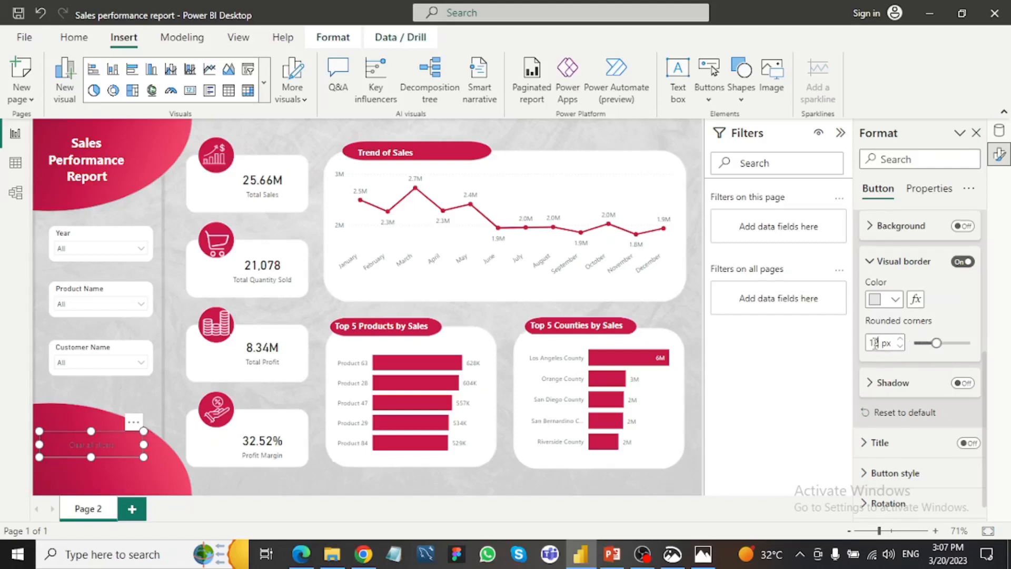
pyautogui.click(964, 384)
# - Set the font colour of the Clear all slicers button's text to white
pyautogui.scroll(-1, 895, 474)
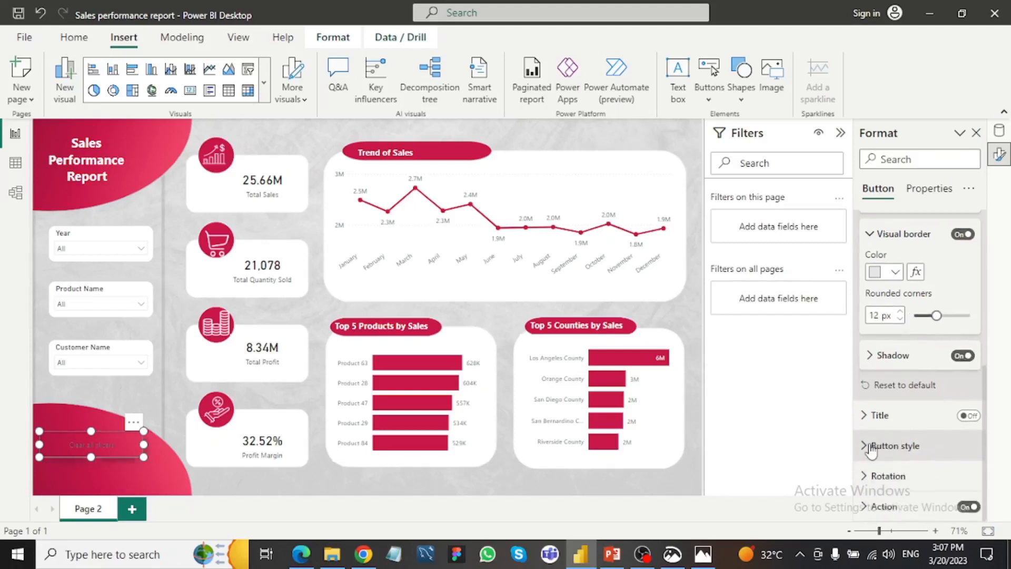
pyautogui.click(872, 449)
pyautogui.scroll(-5, 874, 432)
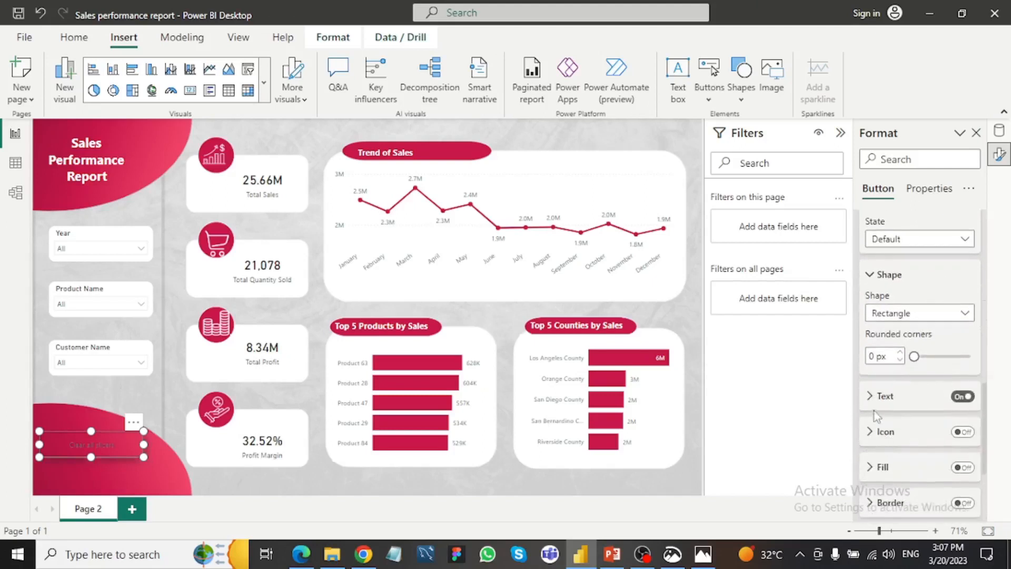
pyautogui.click(876, 396)
pyautogui.scroll(-3, 897, 479)
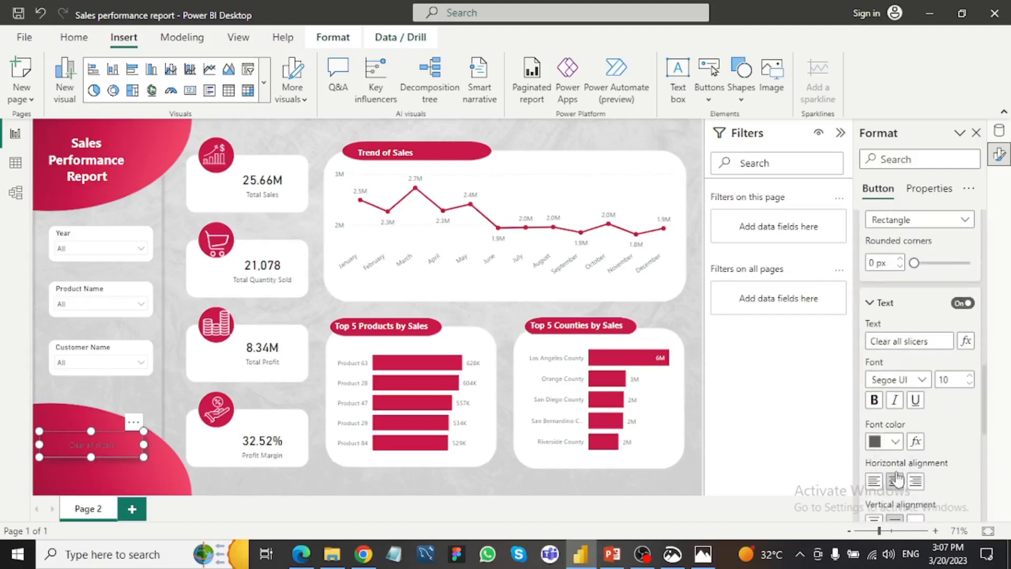
pyautogui.click(895, 441)
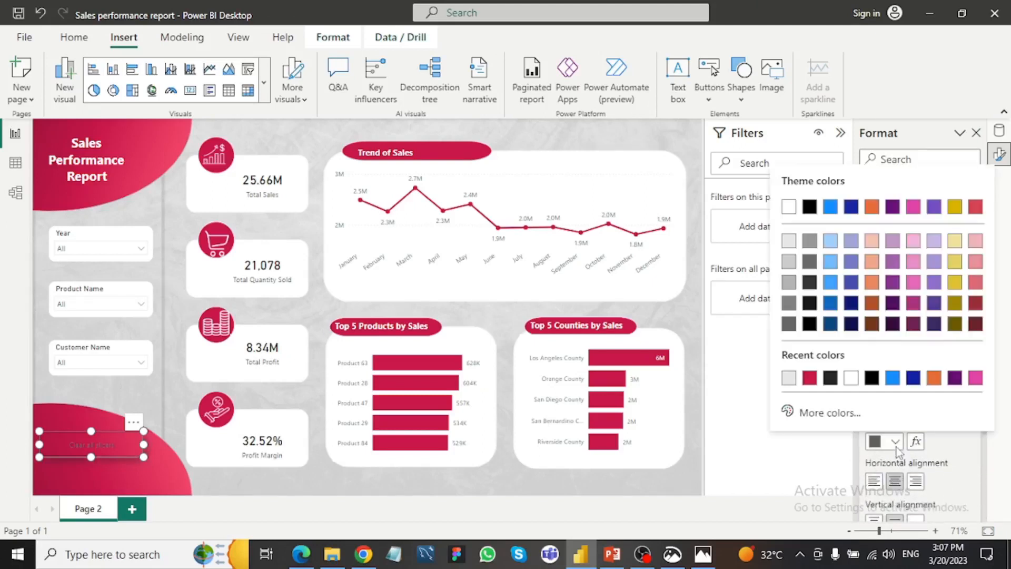
pyautogui.click(788, 207)
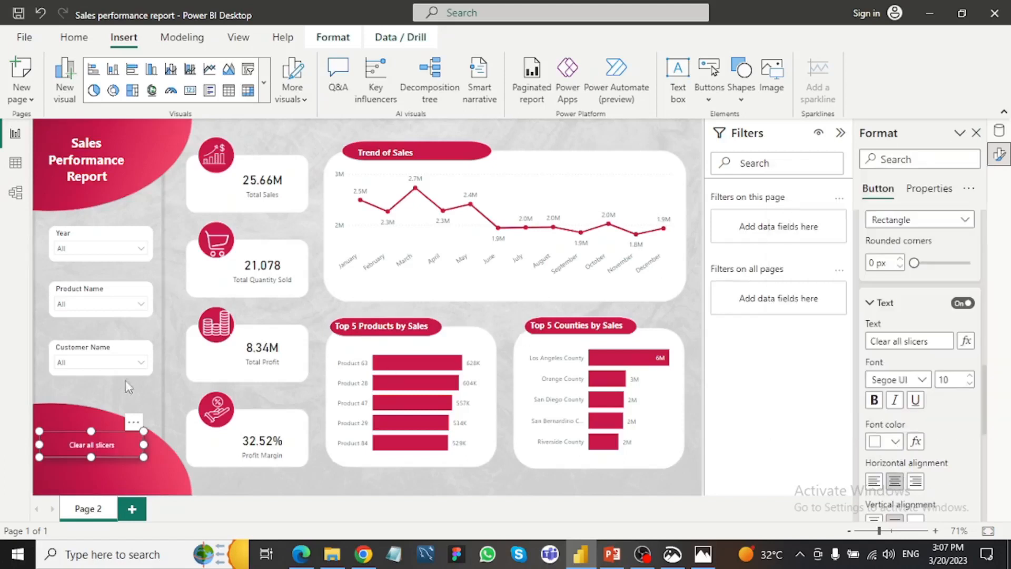
pyautogui.click(159, 446)
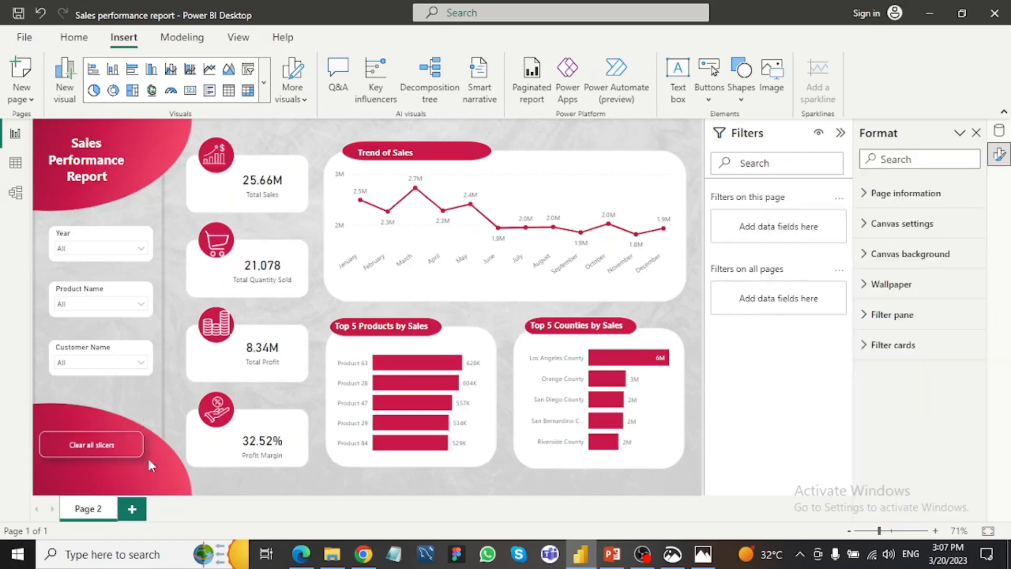
# - Filter the report to 2019 with the Year slicer and test the Clear all slicers button by resetting the filter
pyautogui.click(97, 250)
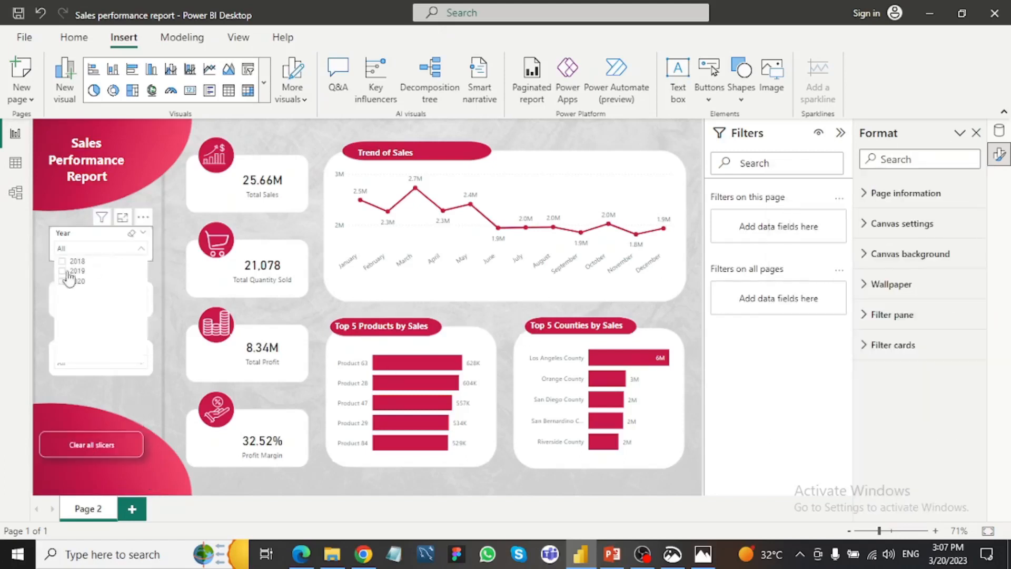
pyautogui.click(62, 271)
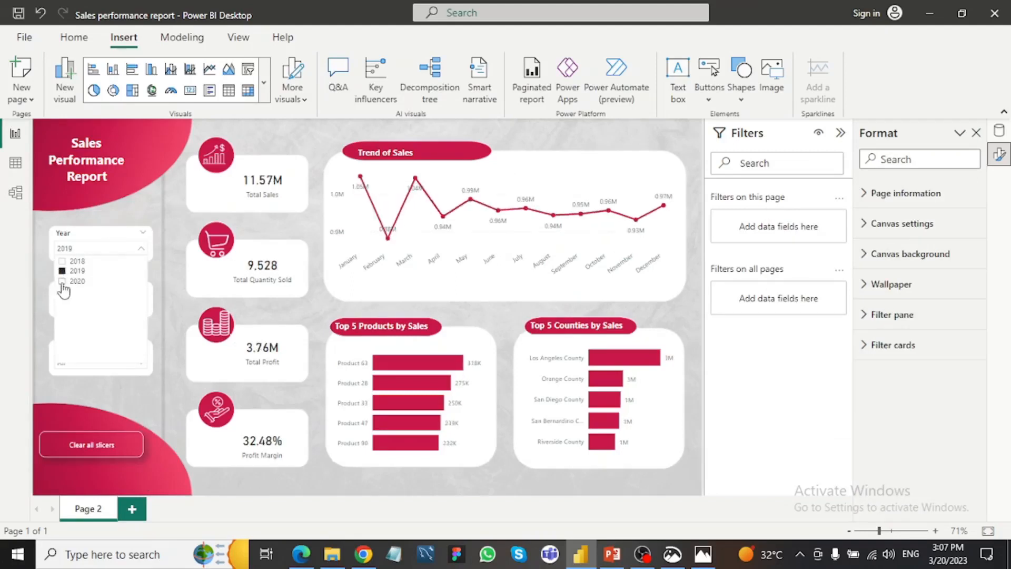
pyautogui.keyDown('ctrl'); pyautogui.click(97, 448); pyautogui.keyUp('ctrl')
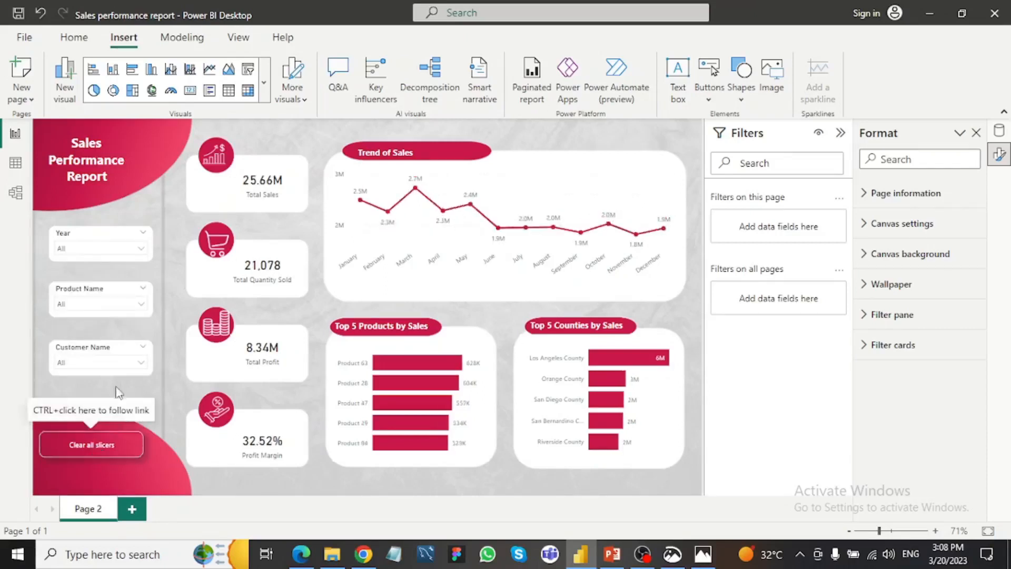